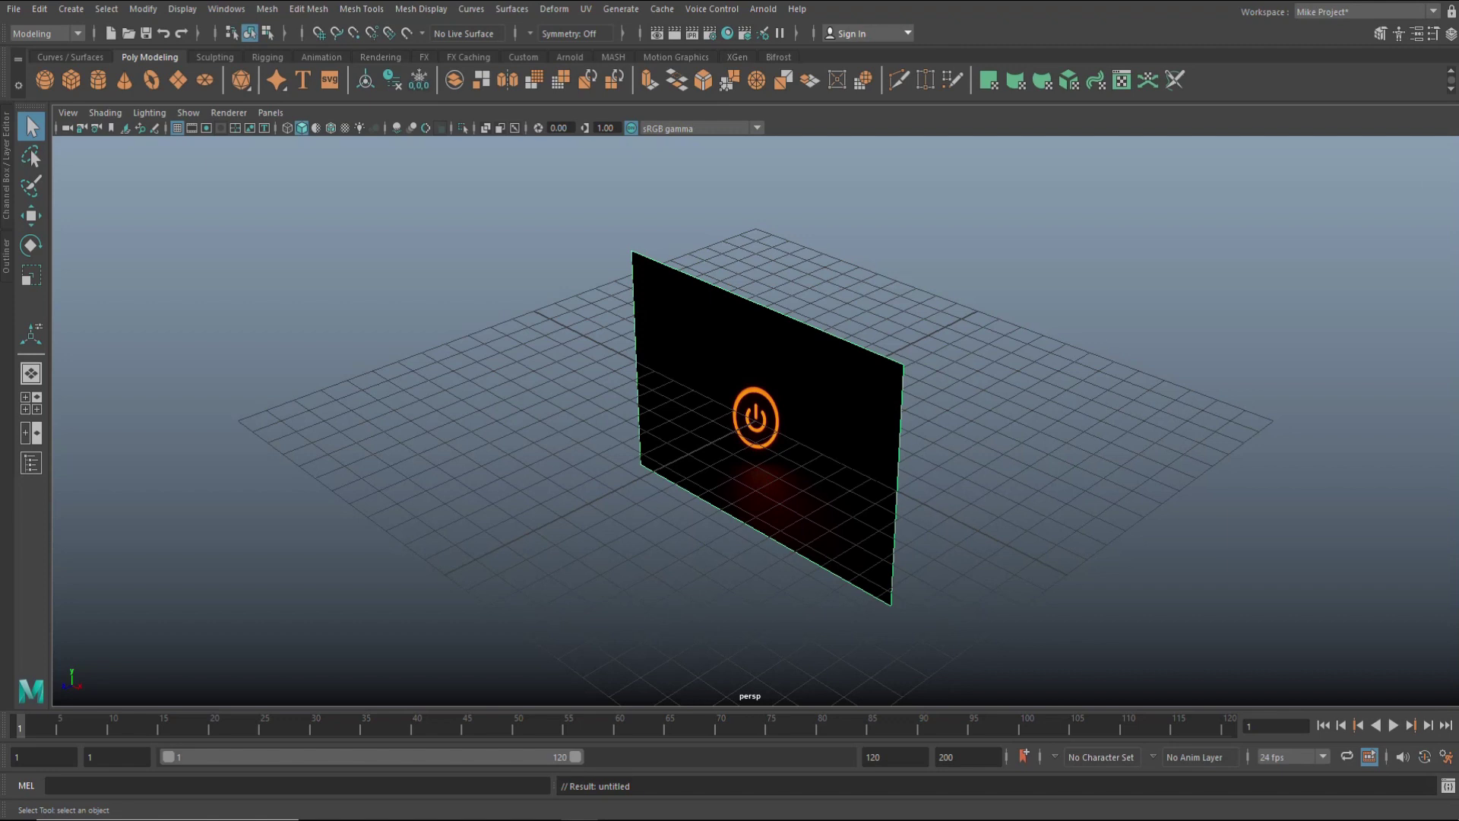
Step: Delete the reference image plane showing the orange power button
alt+drag(553, 494, 649, 484)
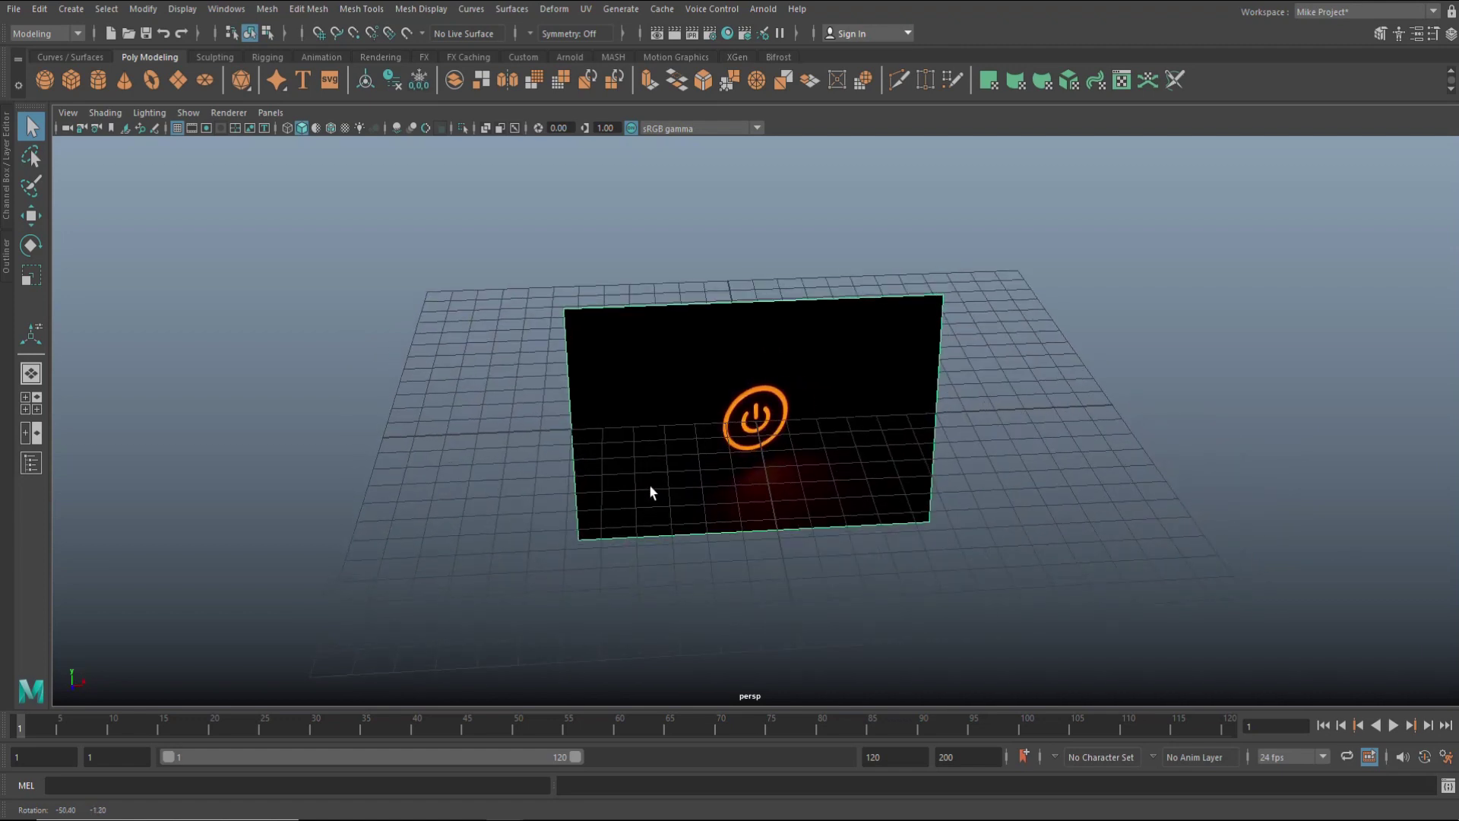
alt+drag(739, 511, 460, 515)
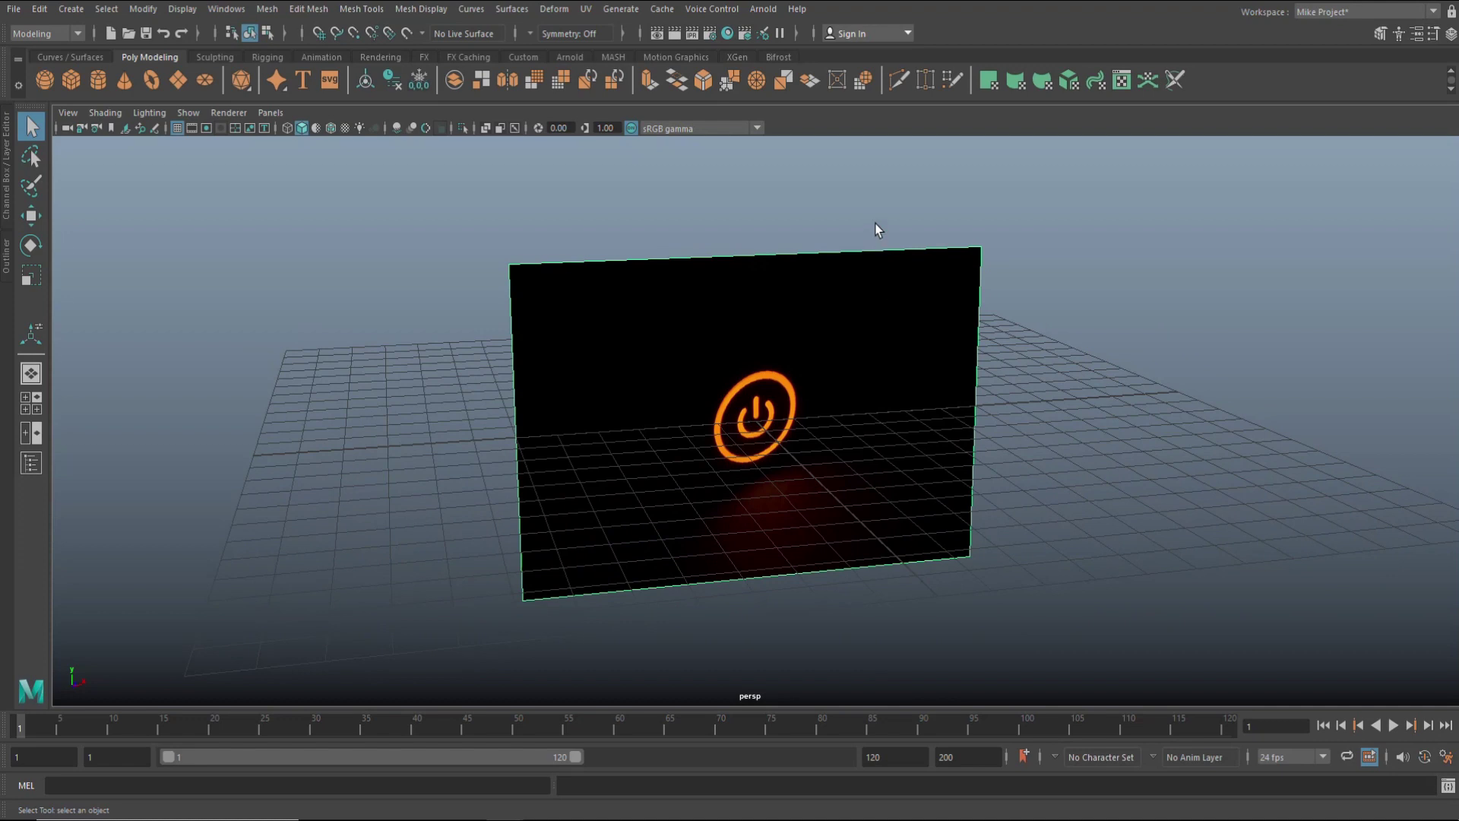
key(Delete)
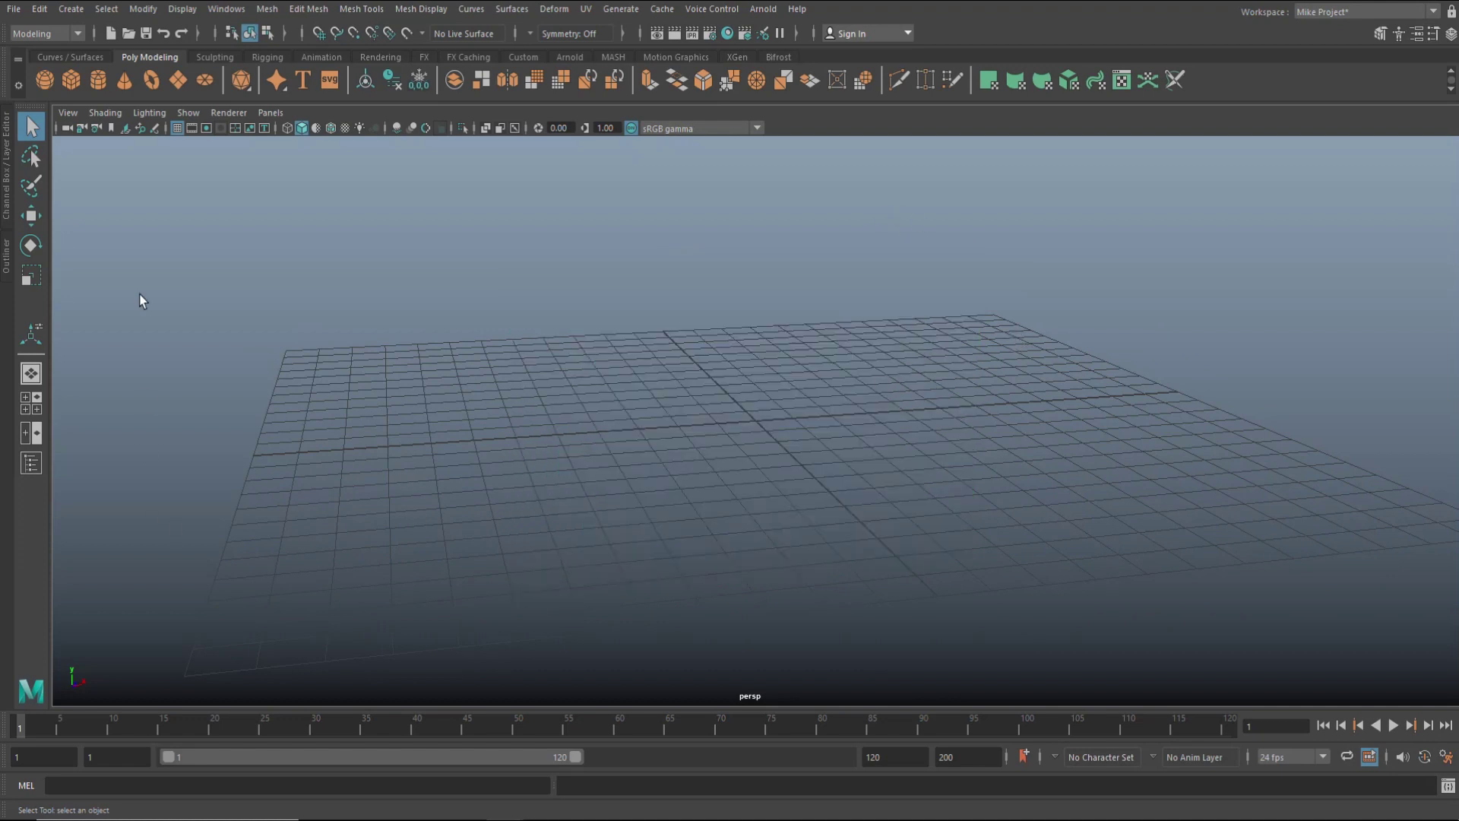
Step: Create a polygon plane at the origin, scale it up uniformly to about 10.19 in the top view, and check its subdivision settings
click(178, 81)
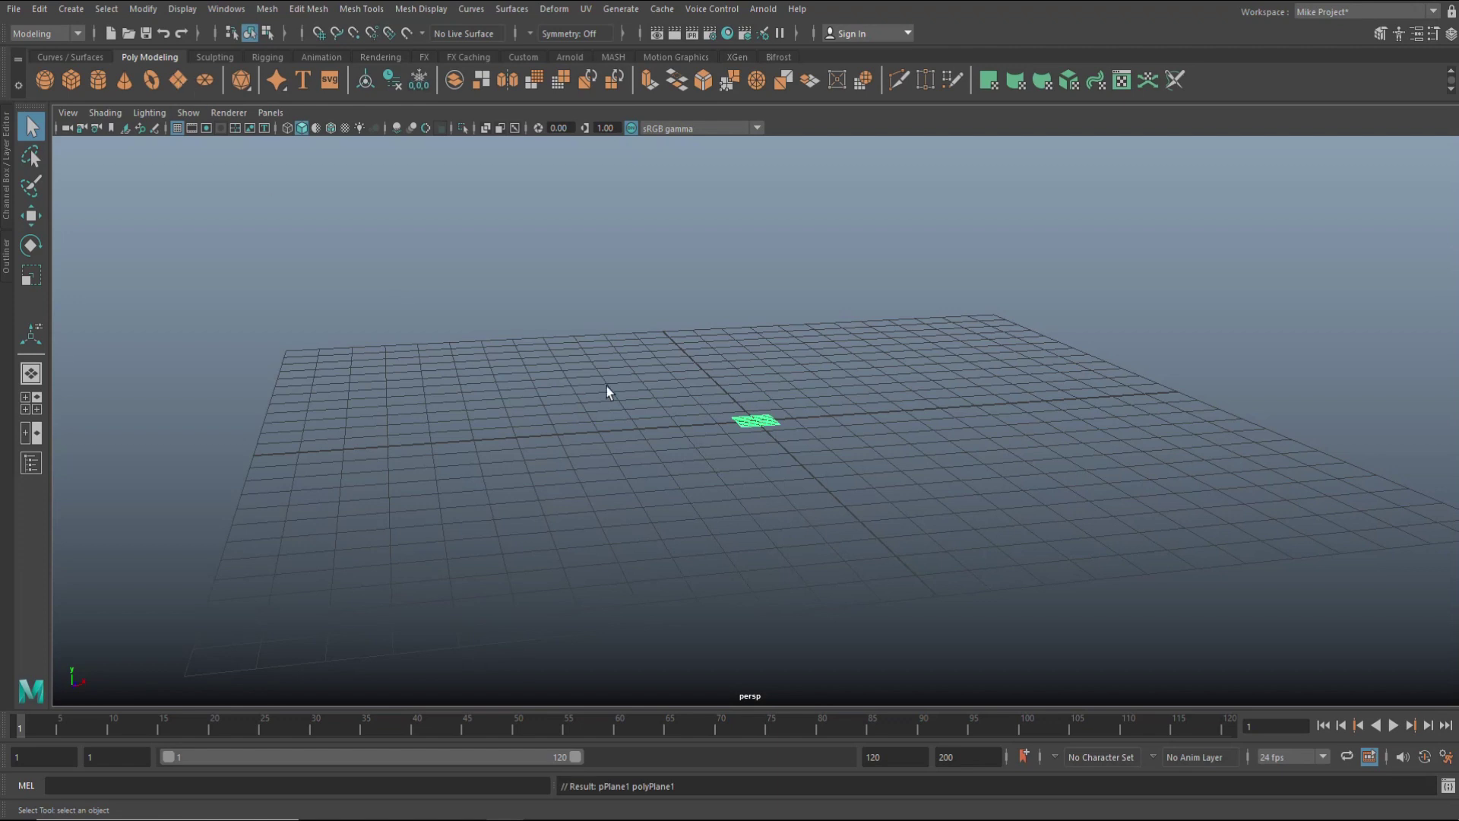
alt+drag(772, 554, 859, 591)
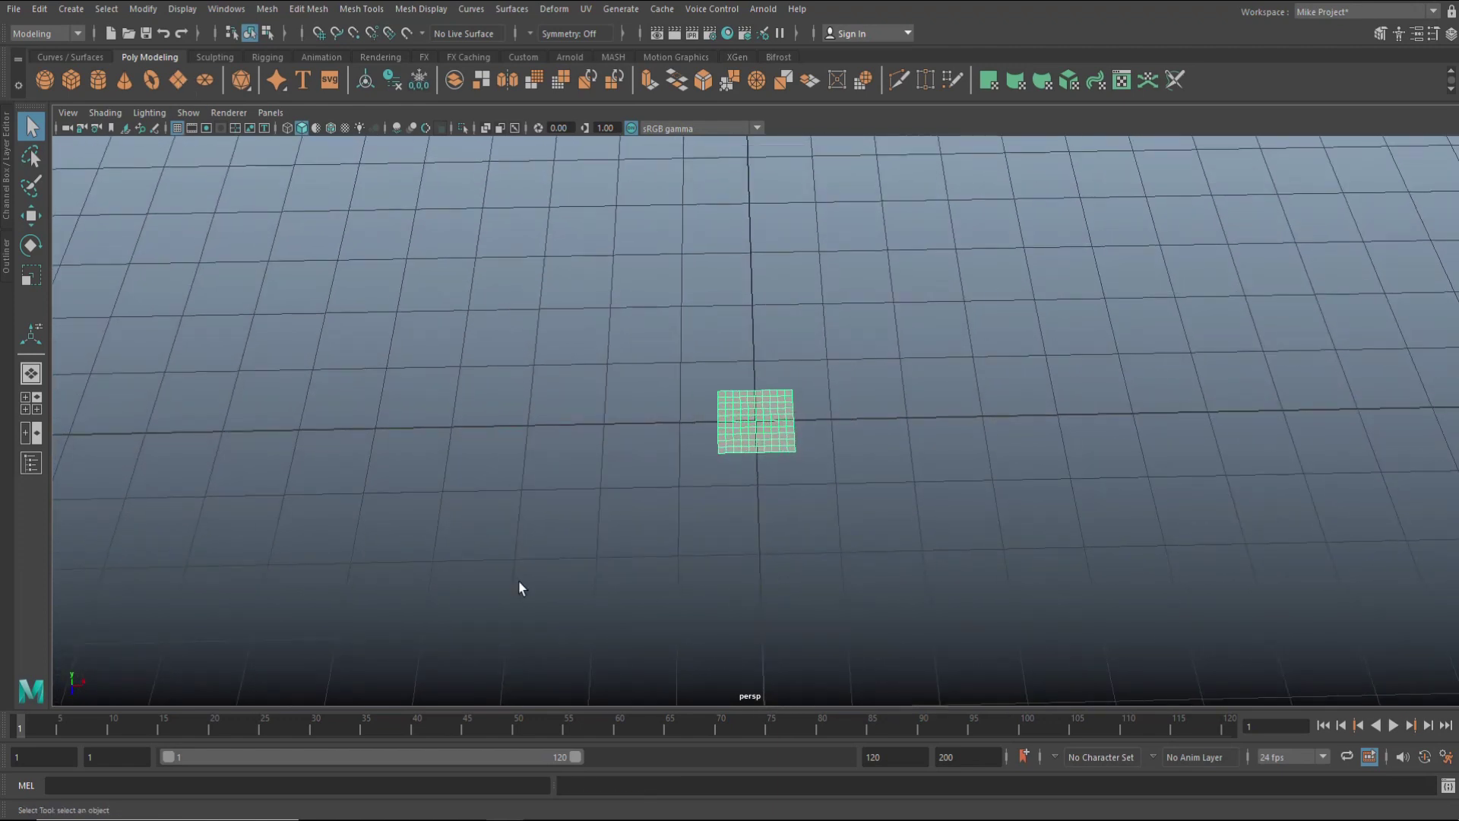
click(35, 402)
key(space)
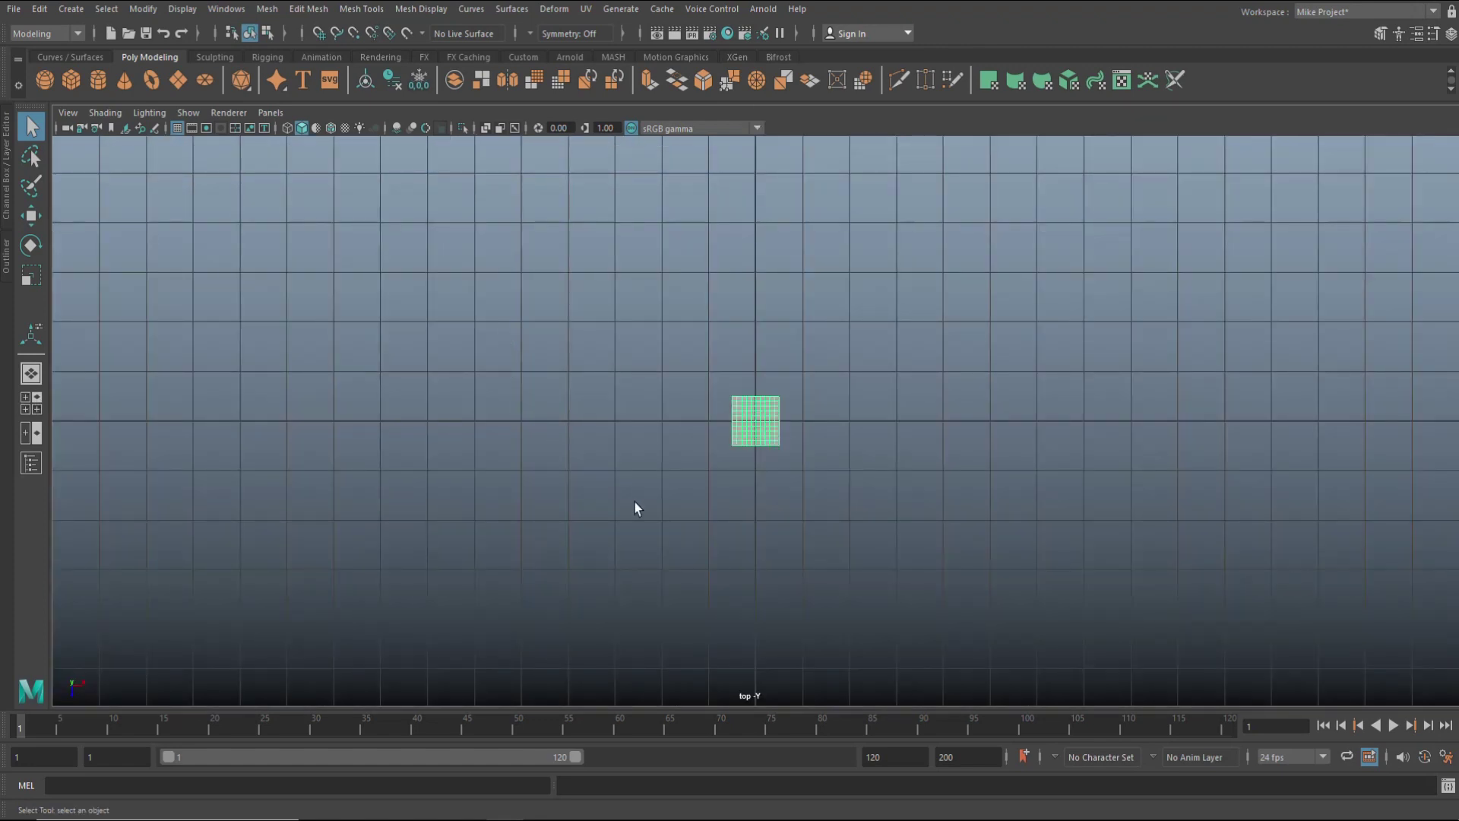
key(r)
drag(759, 424, 1067, 480)
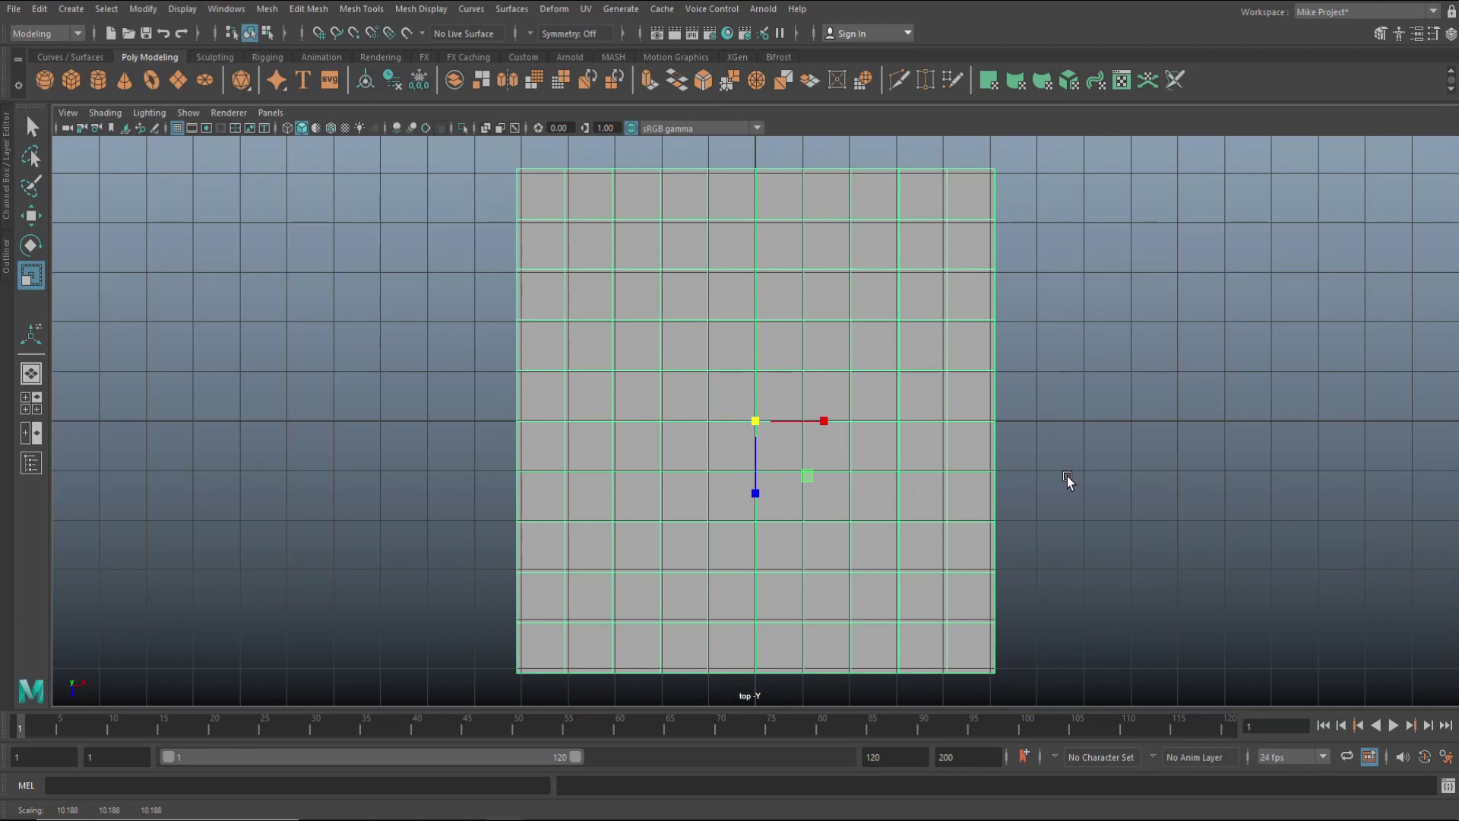
key(ctrl+a)
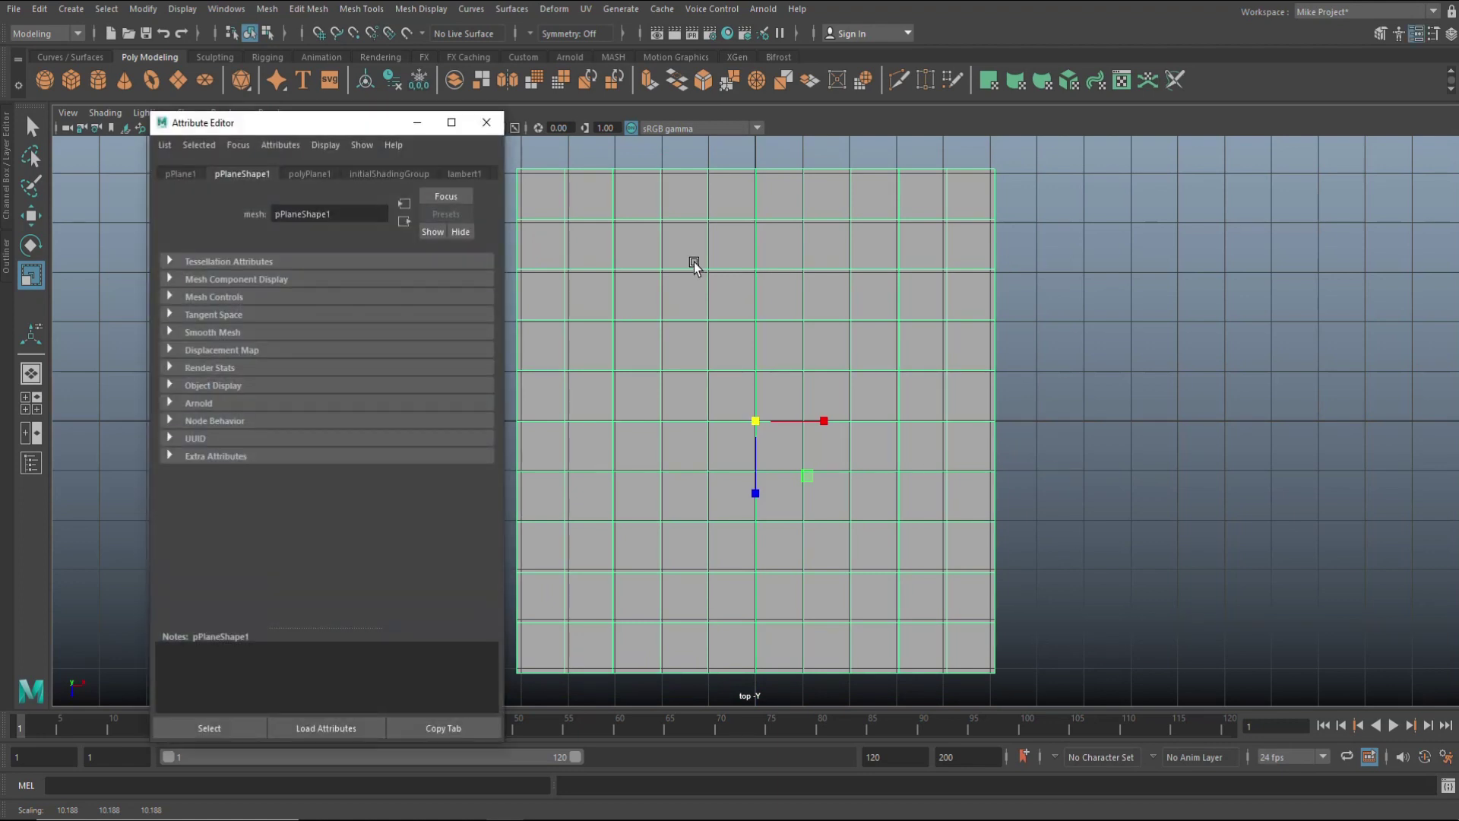
click(318, 176)
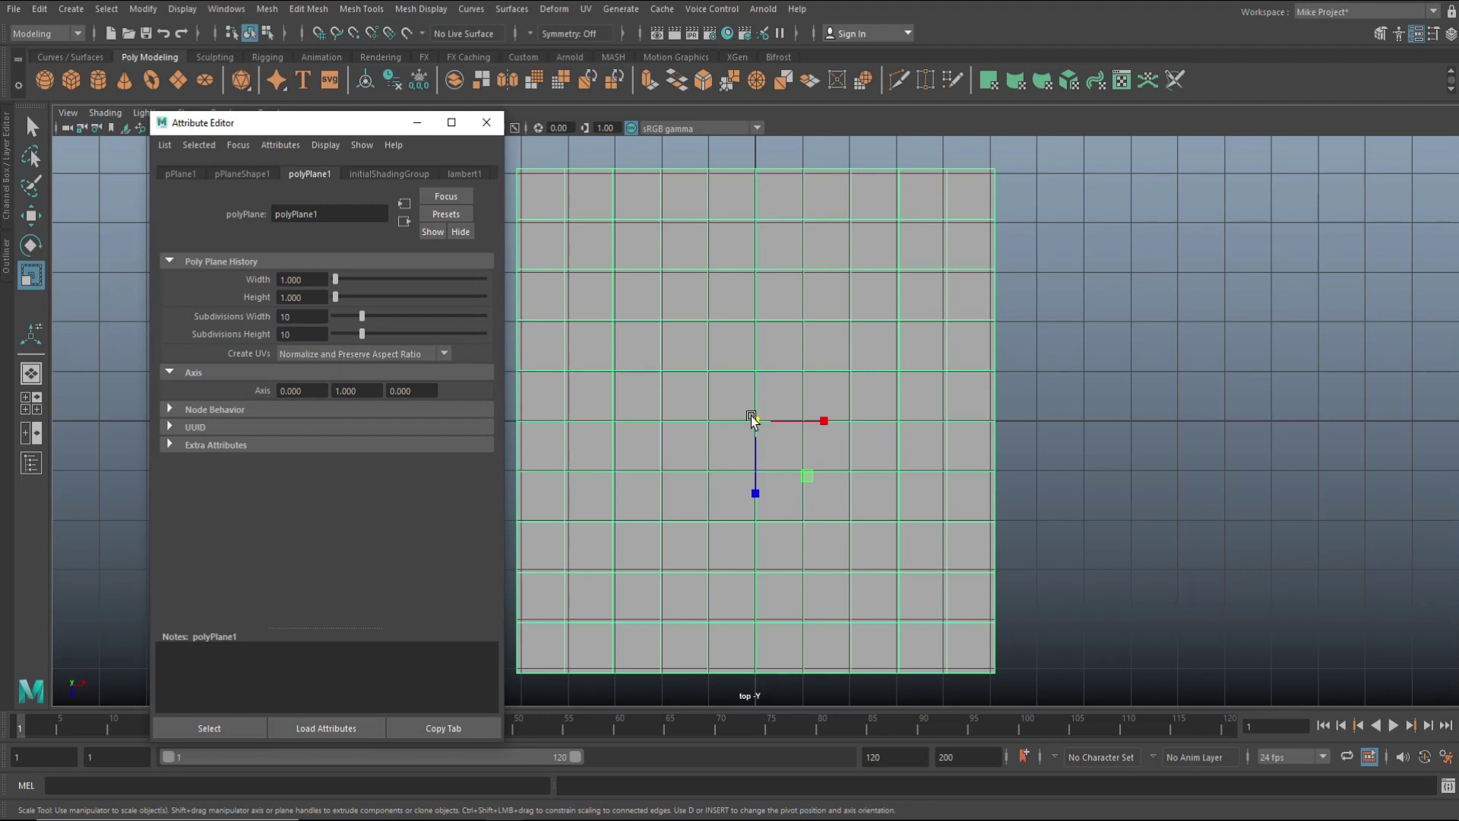
click(486, 122)
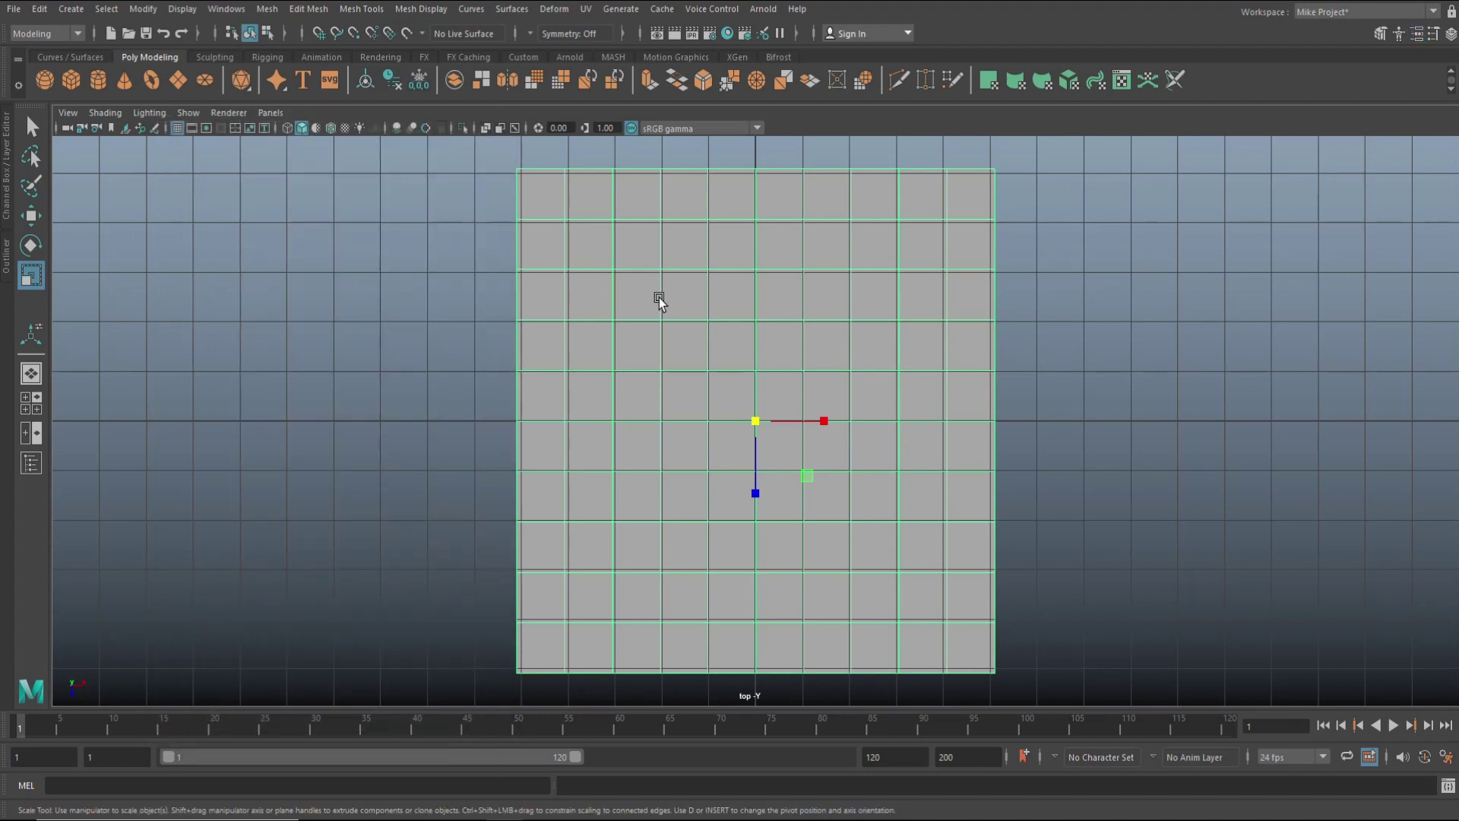
Step: Circularize the plane's inner faces, leaving the one-face-wide border around all four sides out of the selection
scroll(756, 371, down, 3)
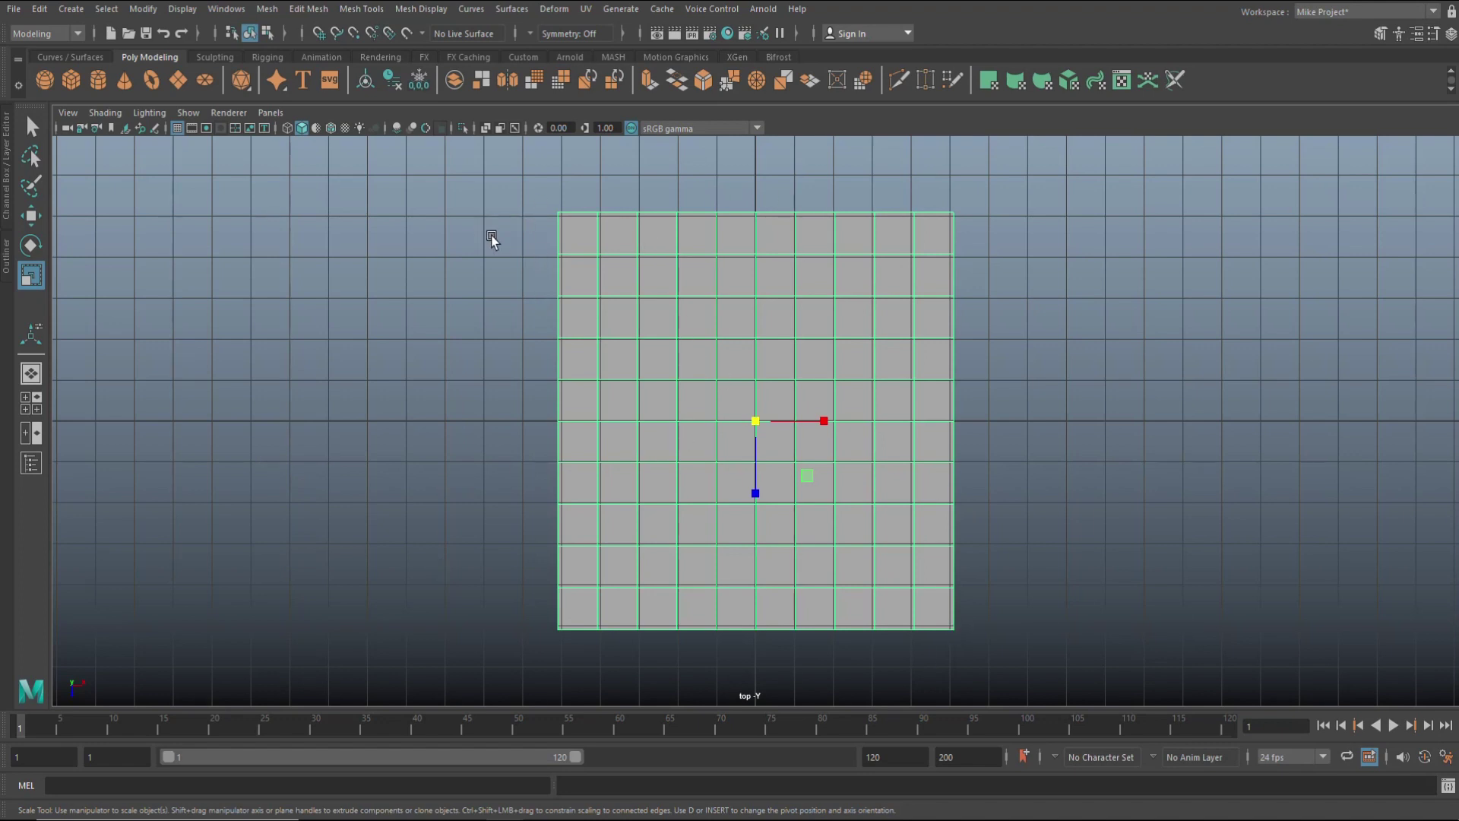
right_drag(500, 239, 515, 283)
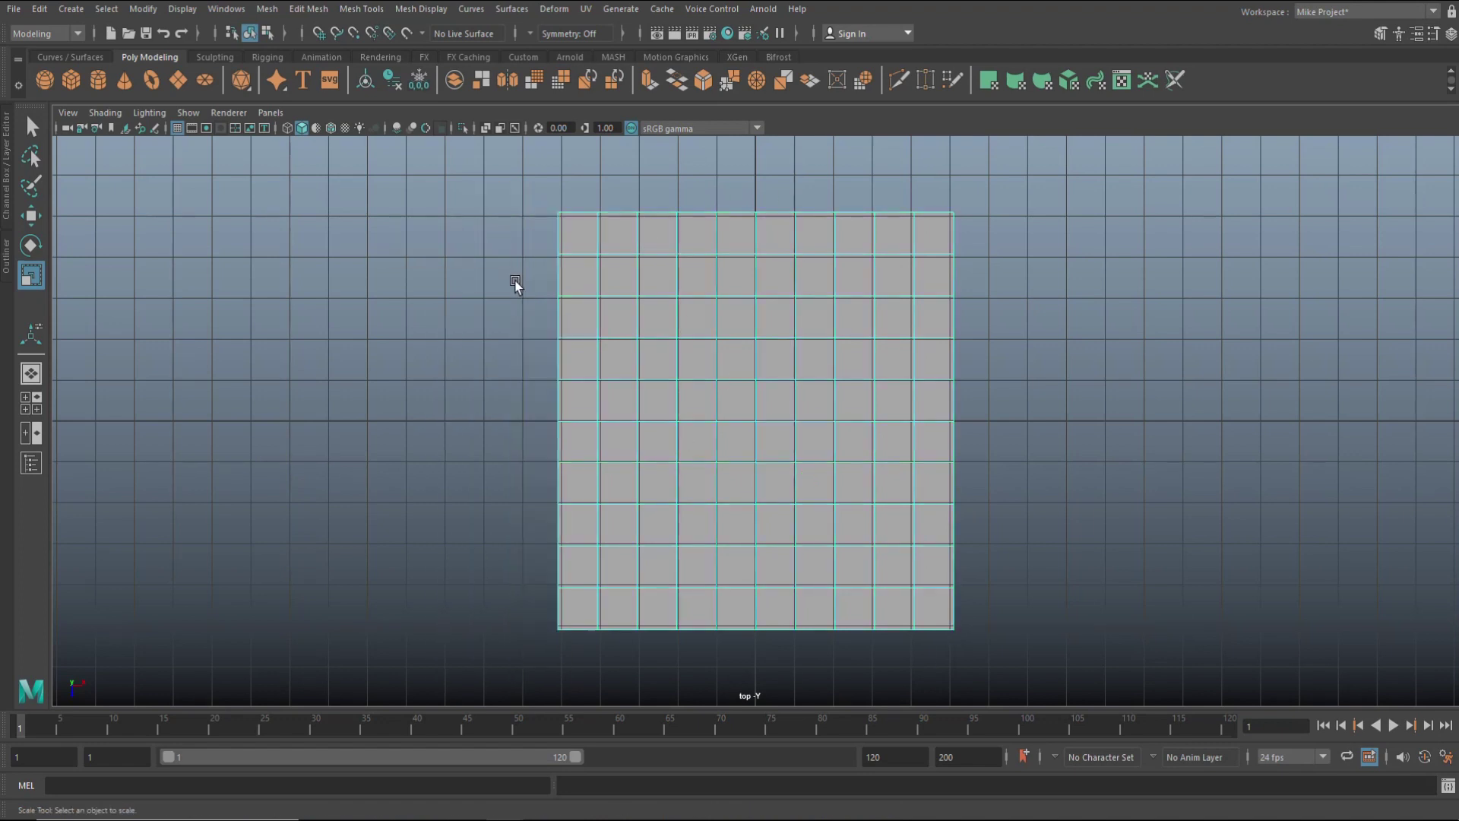
drag(443, 199, 1099, 698)
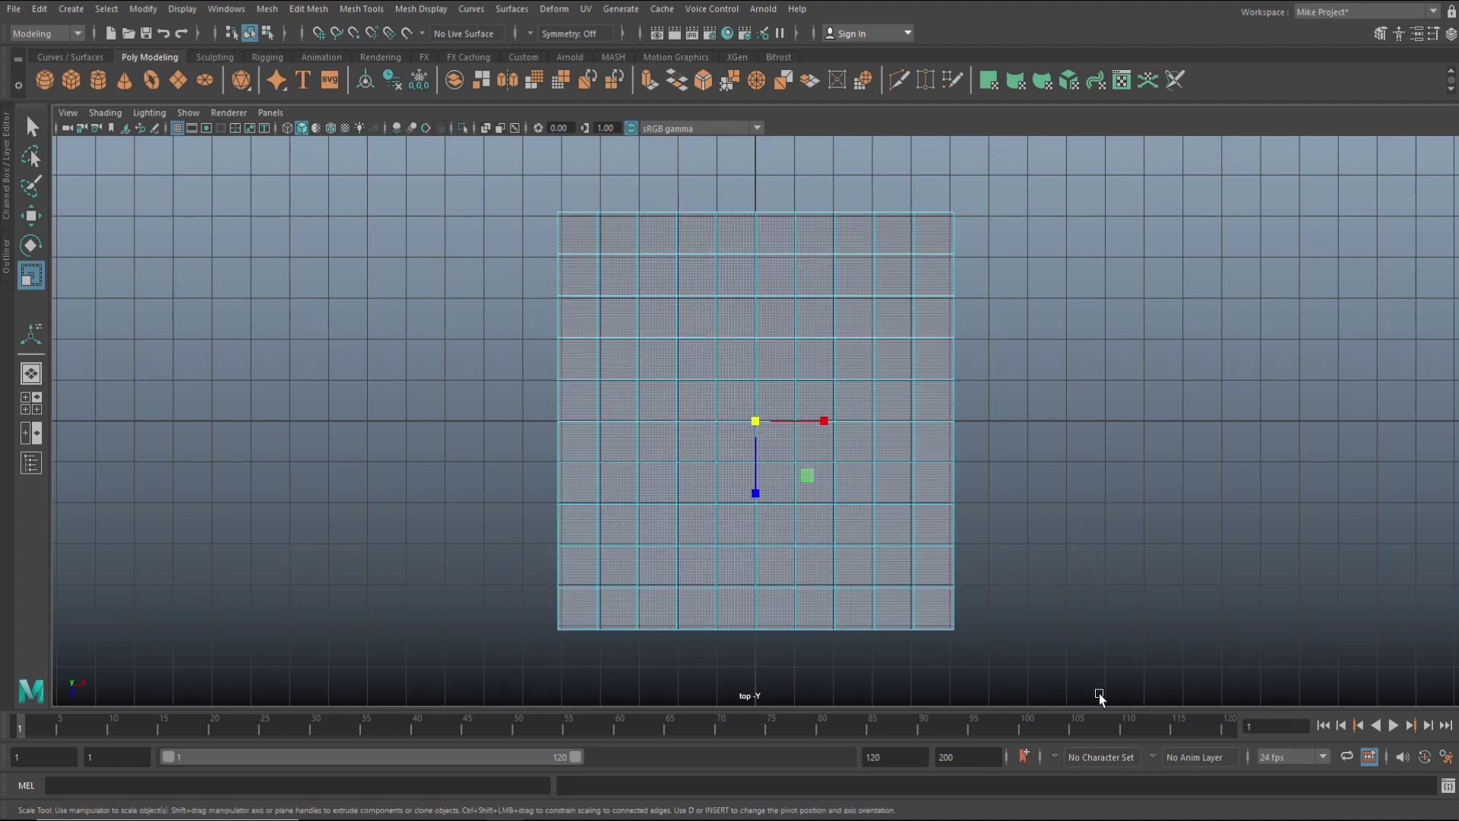
drag(459, 186, 1015, 232)
ctrl+drag(477, 605, 1090, 729)
ctrl+drag(456, 261, 586, 580)
ctrl+drag(1114, 278, 934, 563)
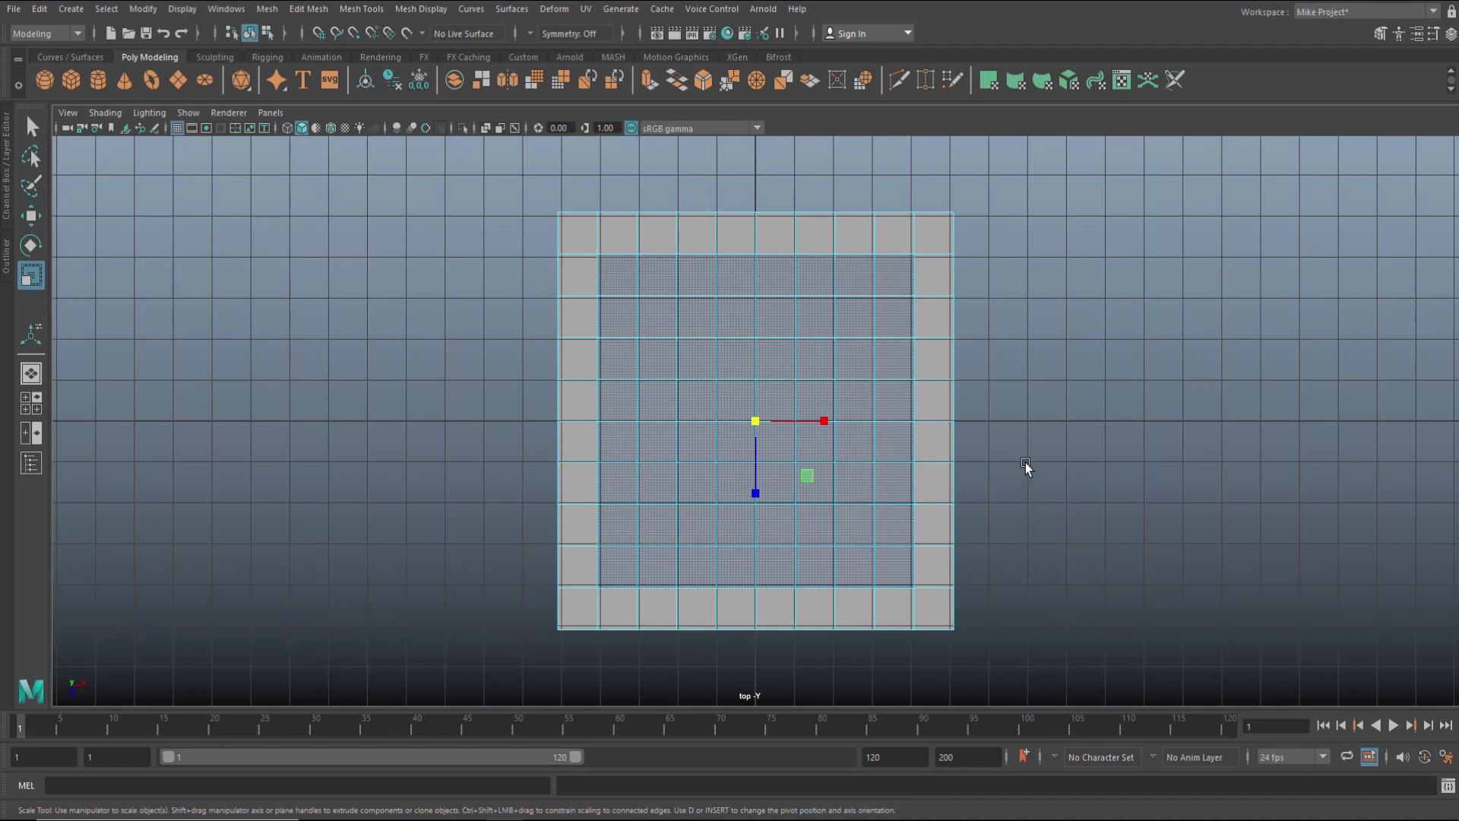
shift+right_click(772, 325)
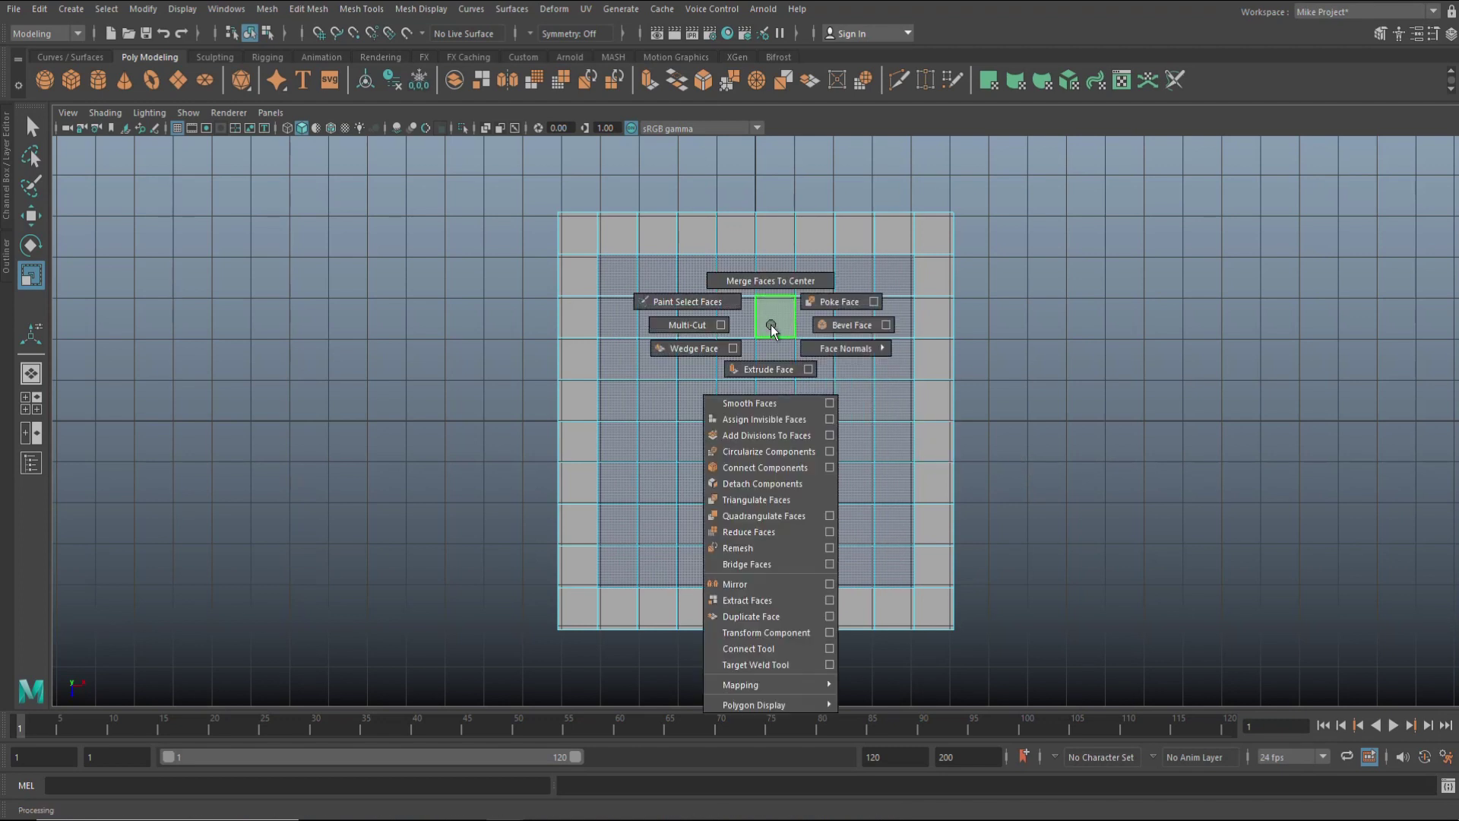
click(788, 454)
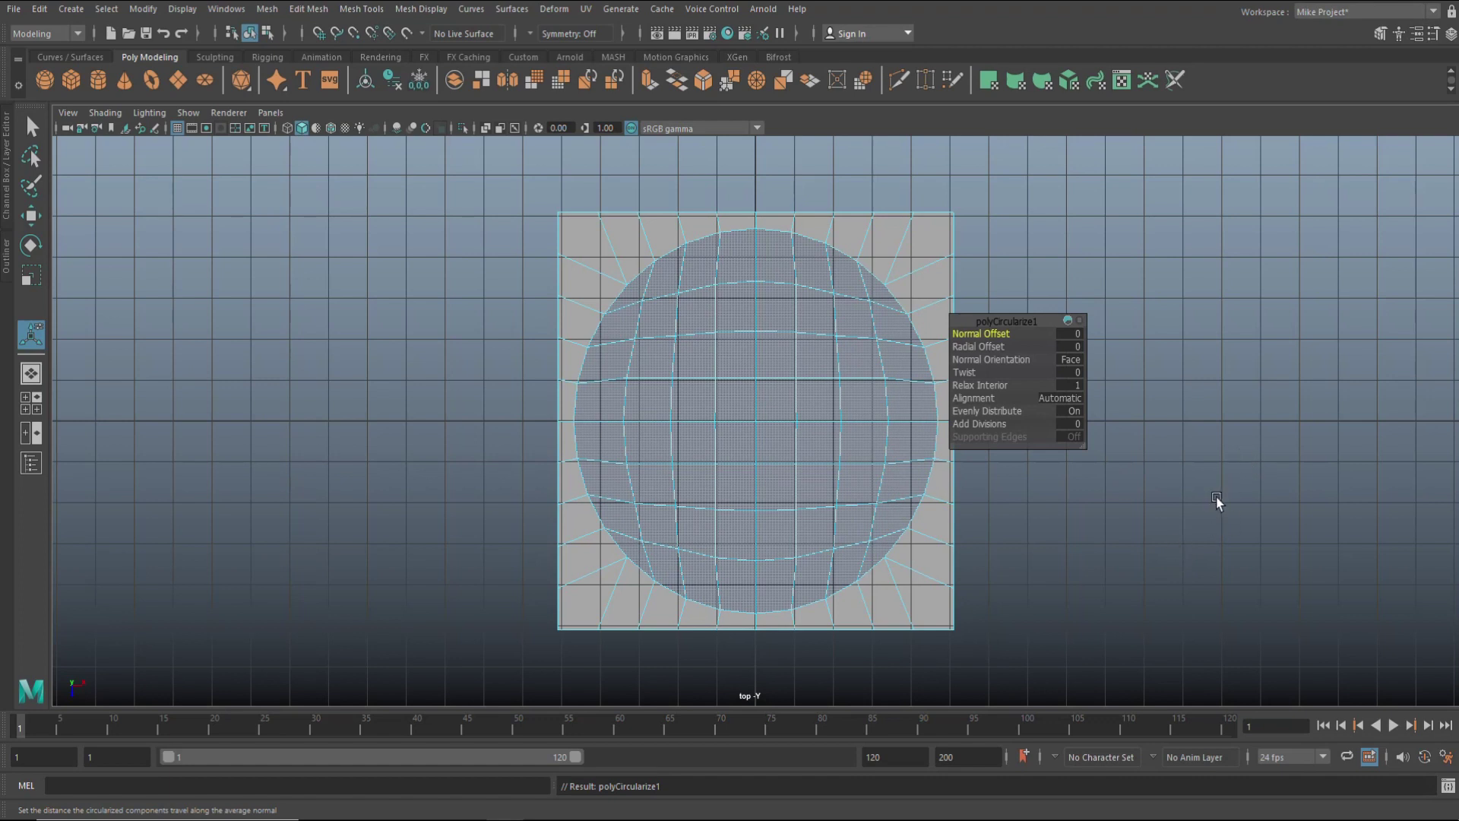
Step: Extrude the circular faces with an Offset of 0.3, and extrude them again, scaling the new faces inward to form a wider ring
key(ctrl+e)
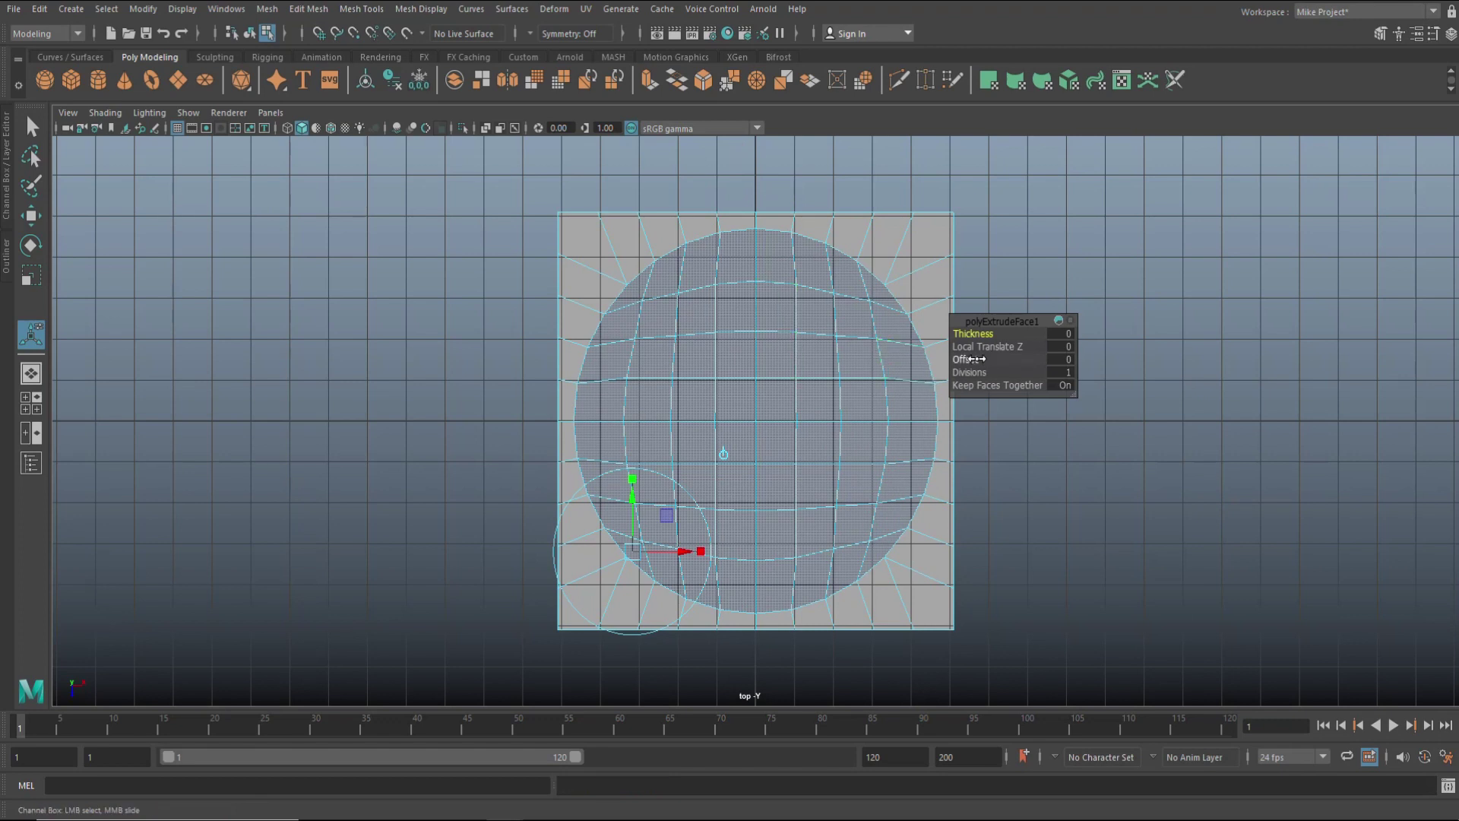
drag(977, 358, 980, 361)
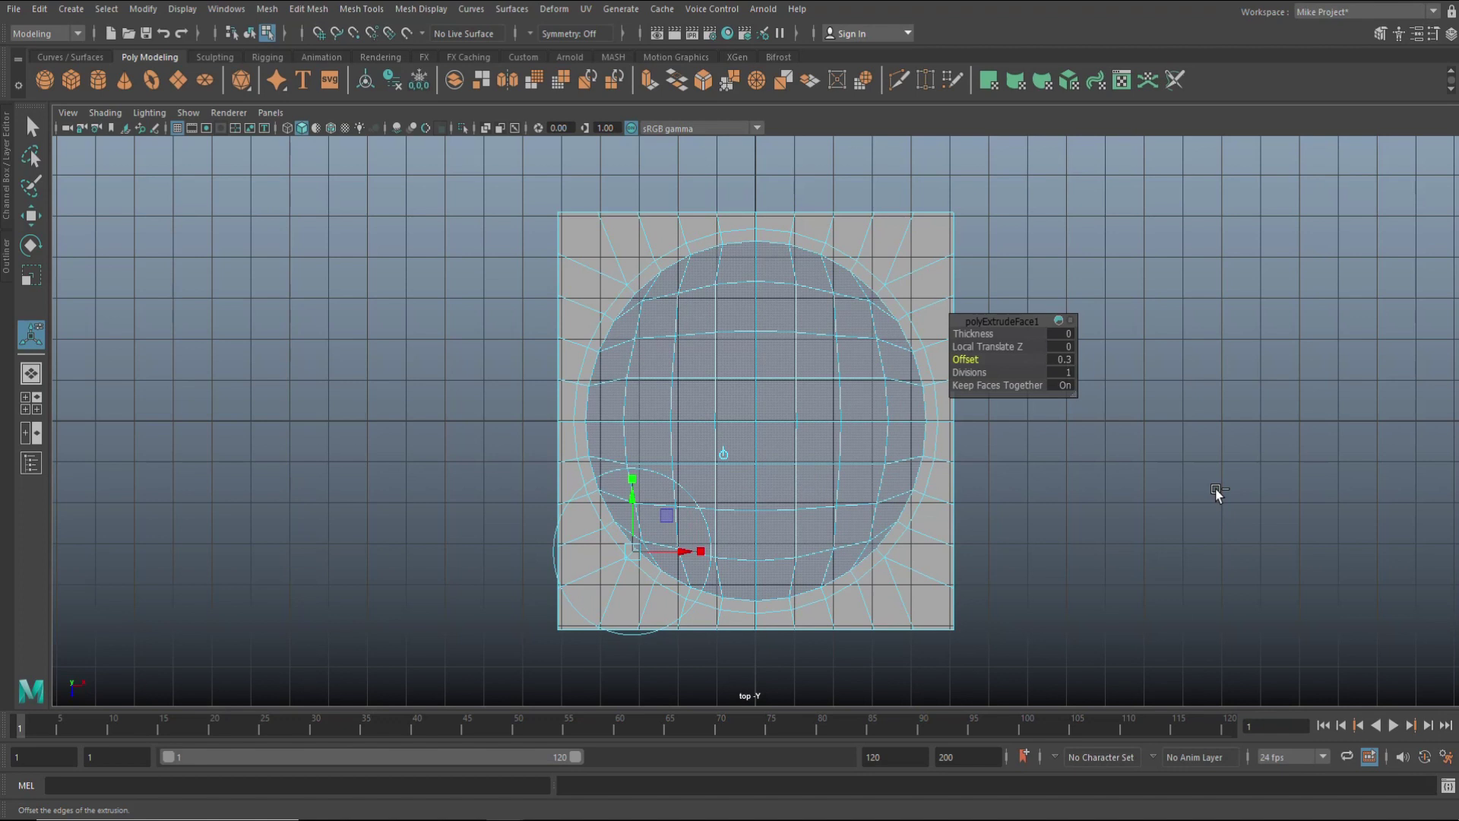
key(ctrl+e)
key(r)
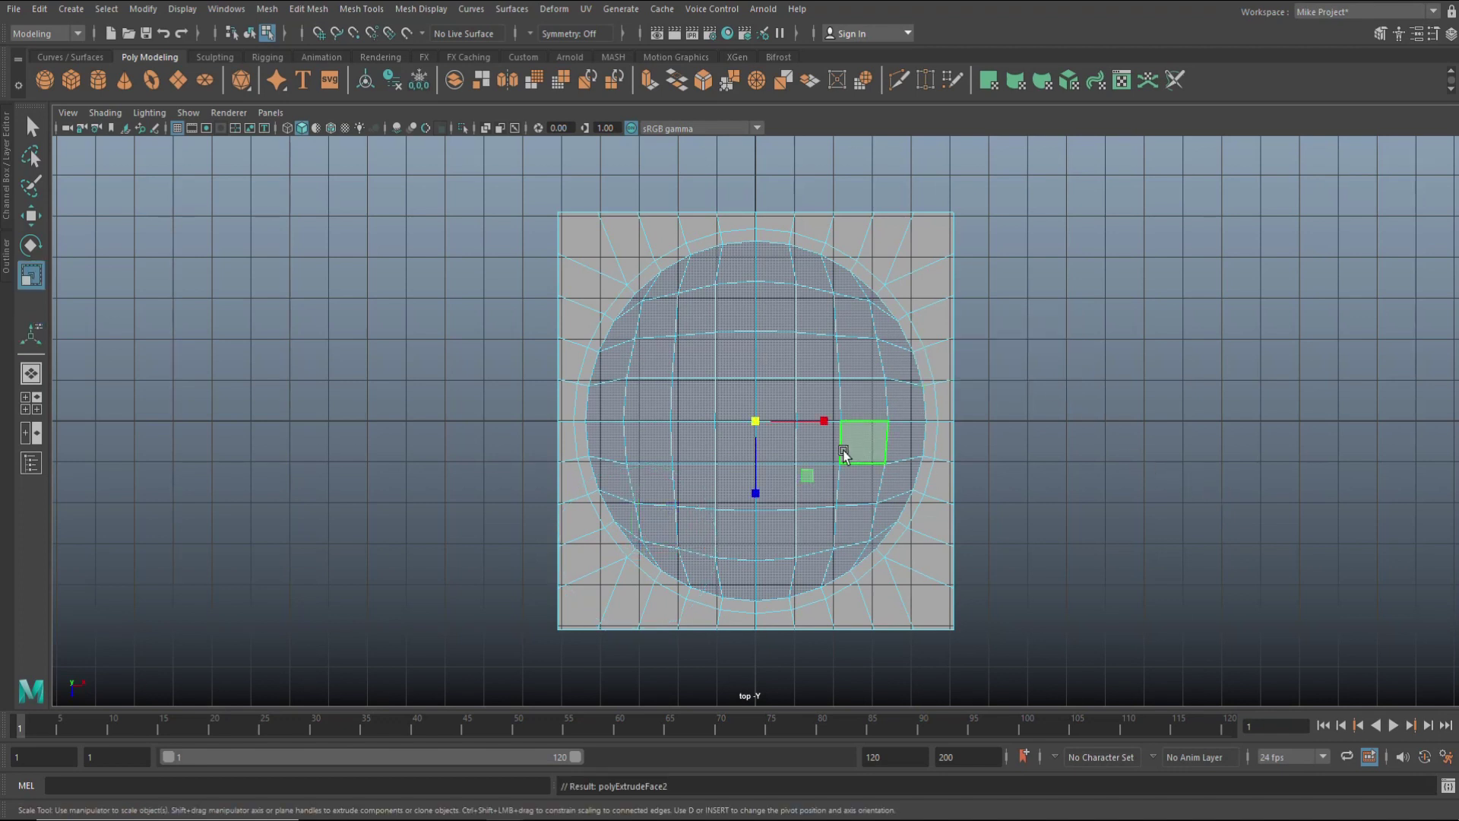
drag(763, 423, 710, 438)
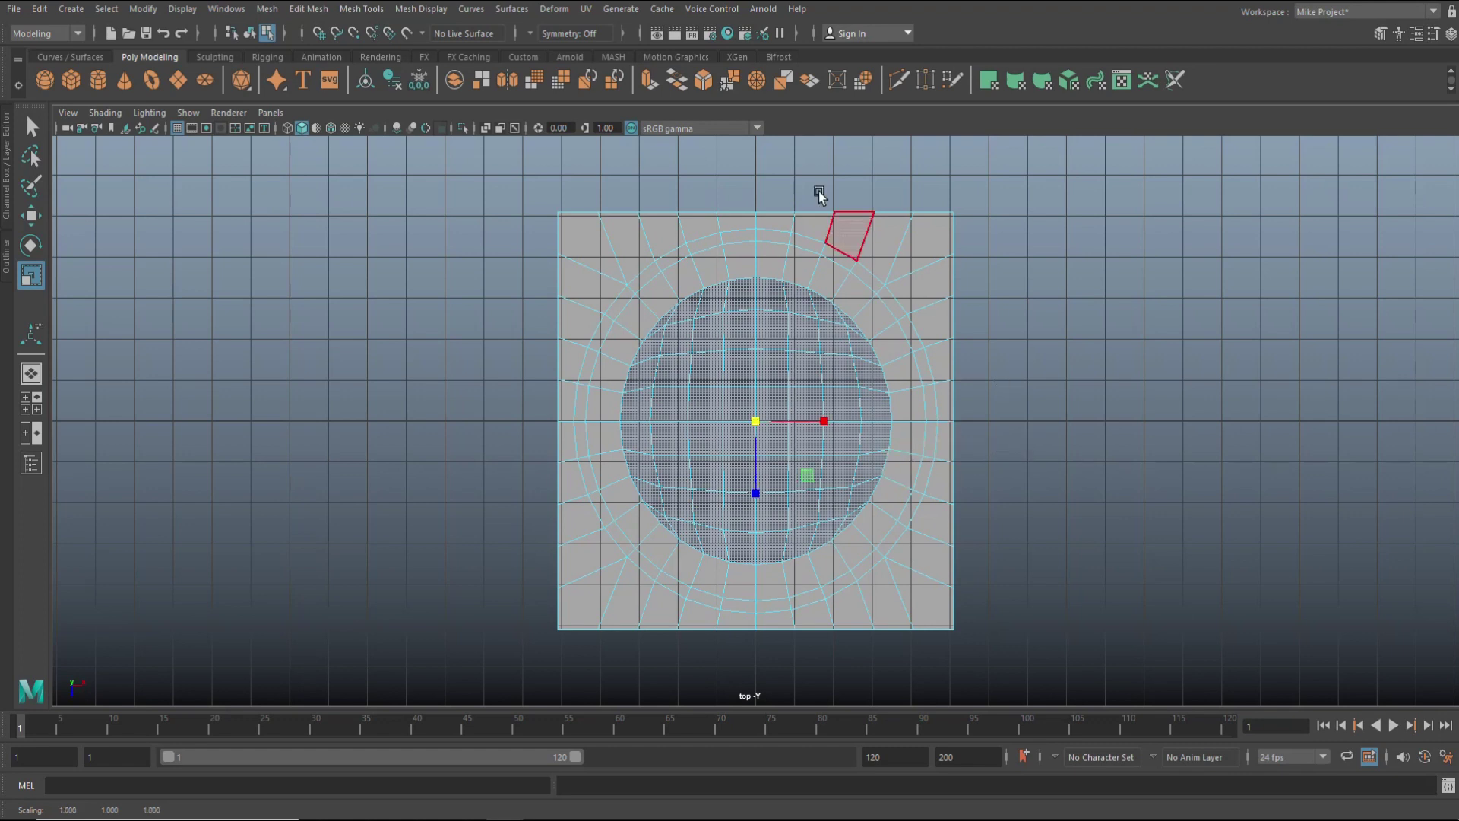
click(338, 332)
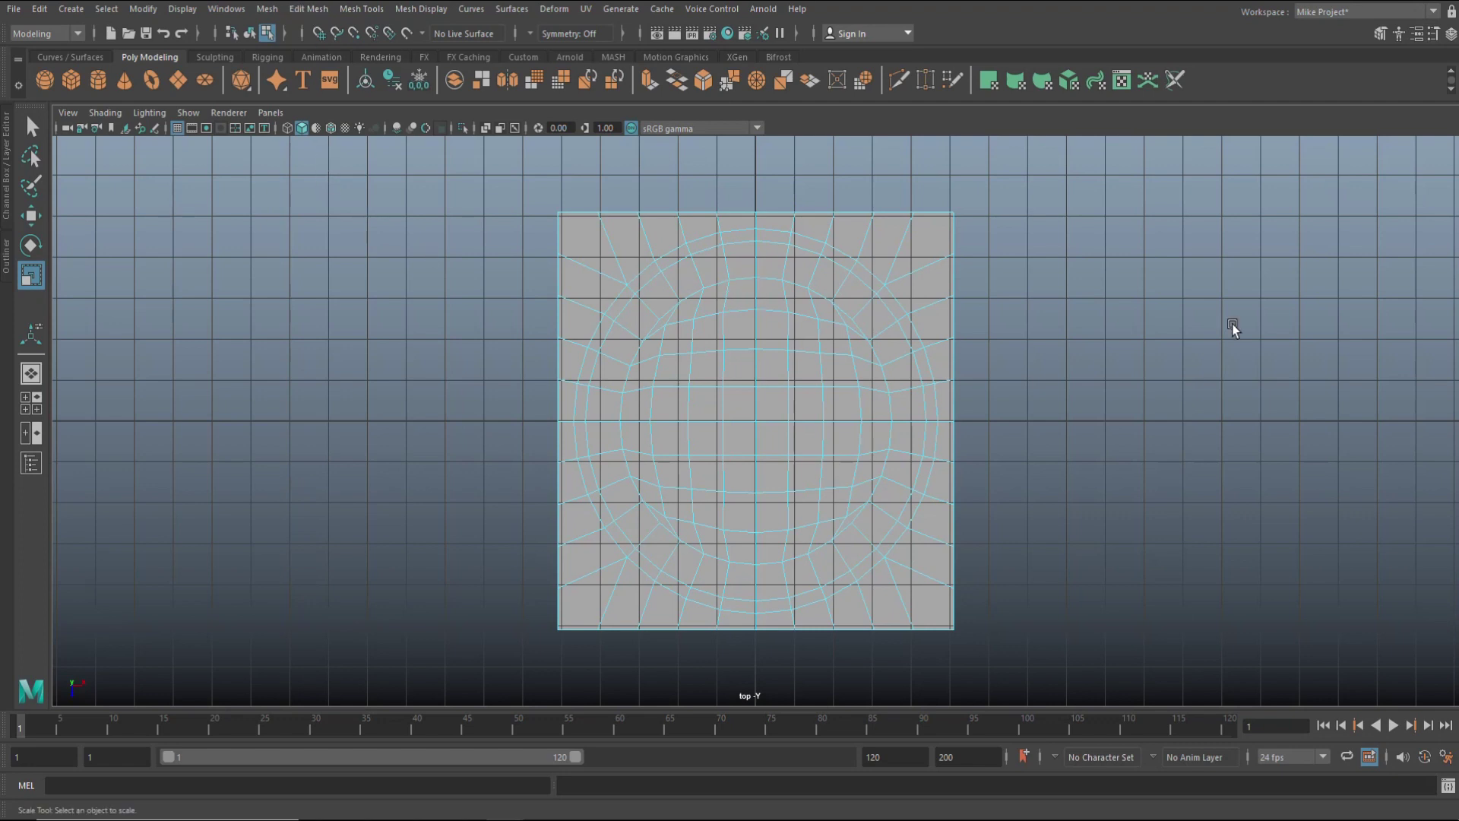
Step: Insert an edge loop around the wider ring between the two extrusions, using the Equal distance from edge setting
key(ctrl+shift+x)
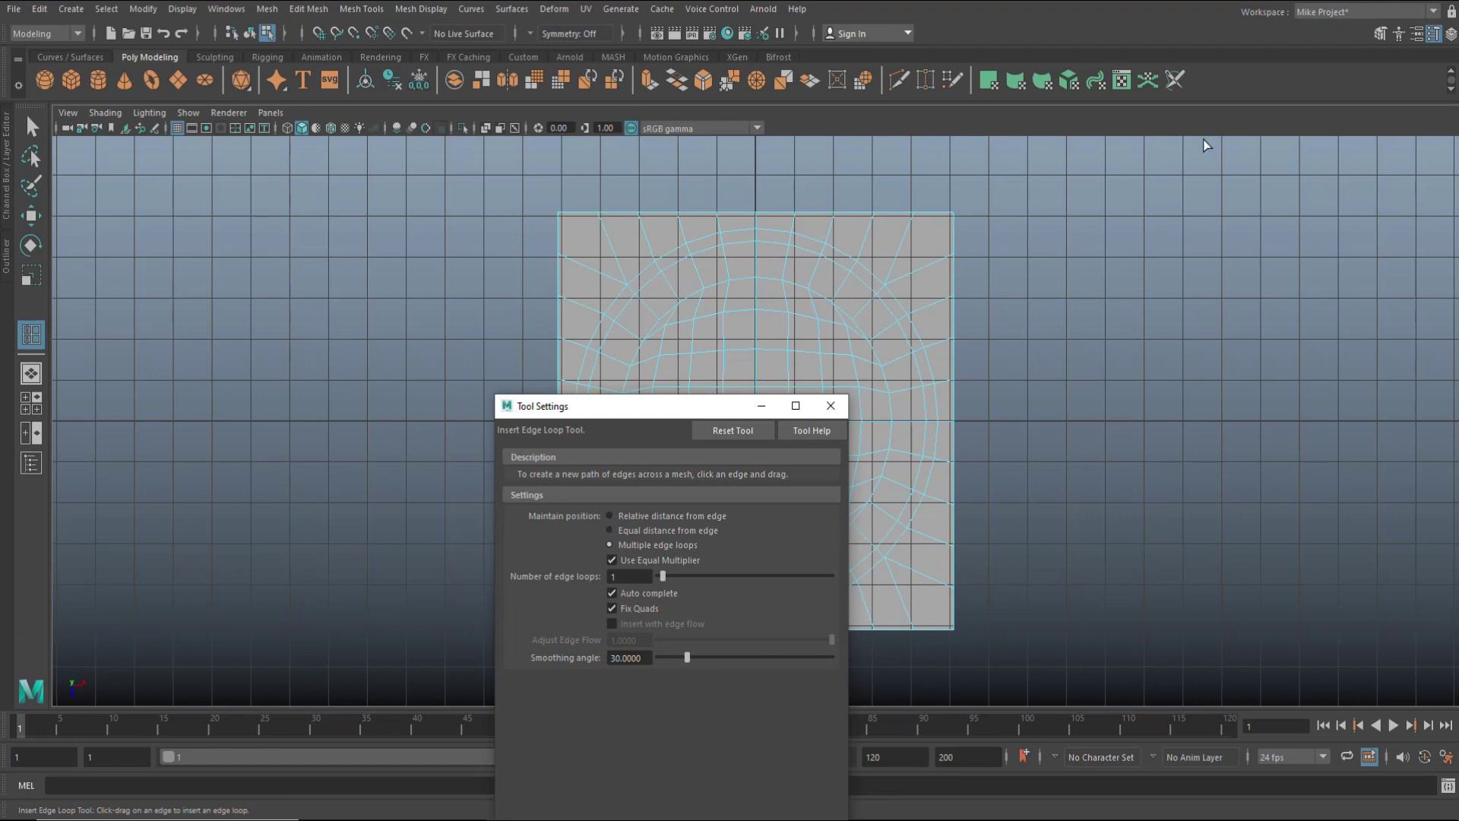
click(609, 530)
click(760, 406)
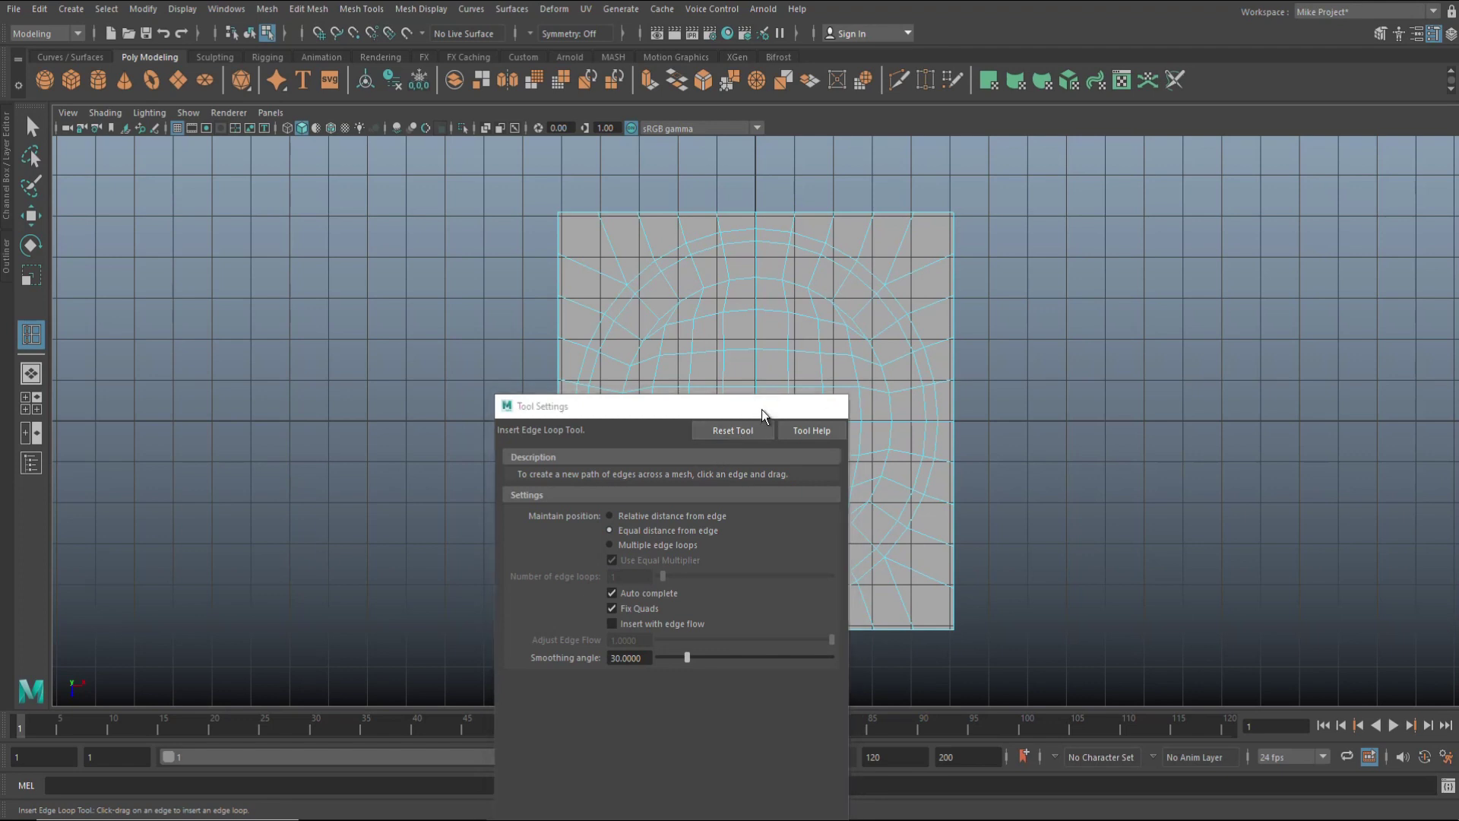
click(698, 274)
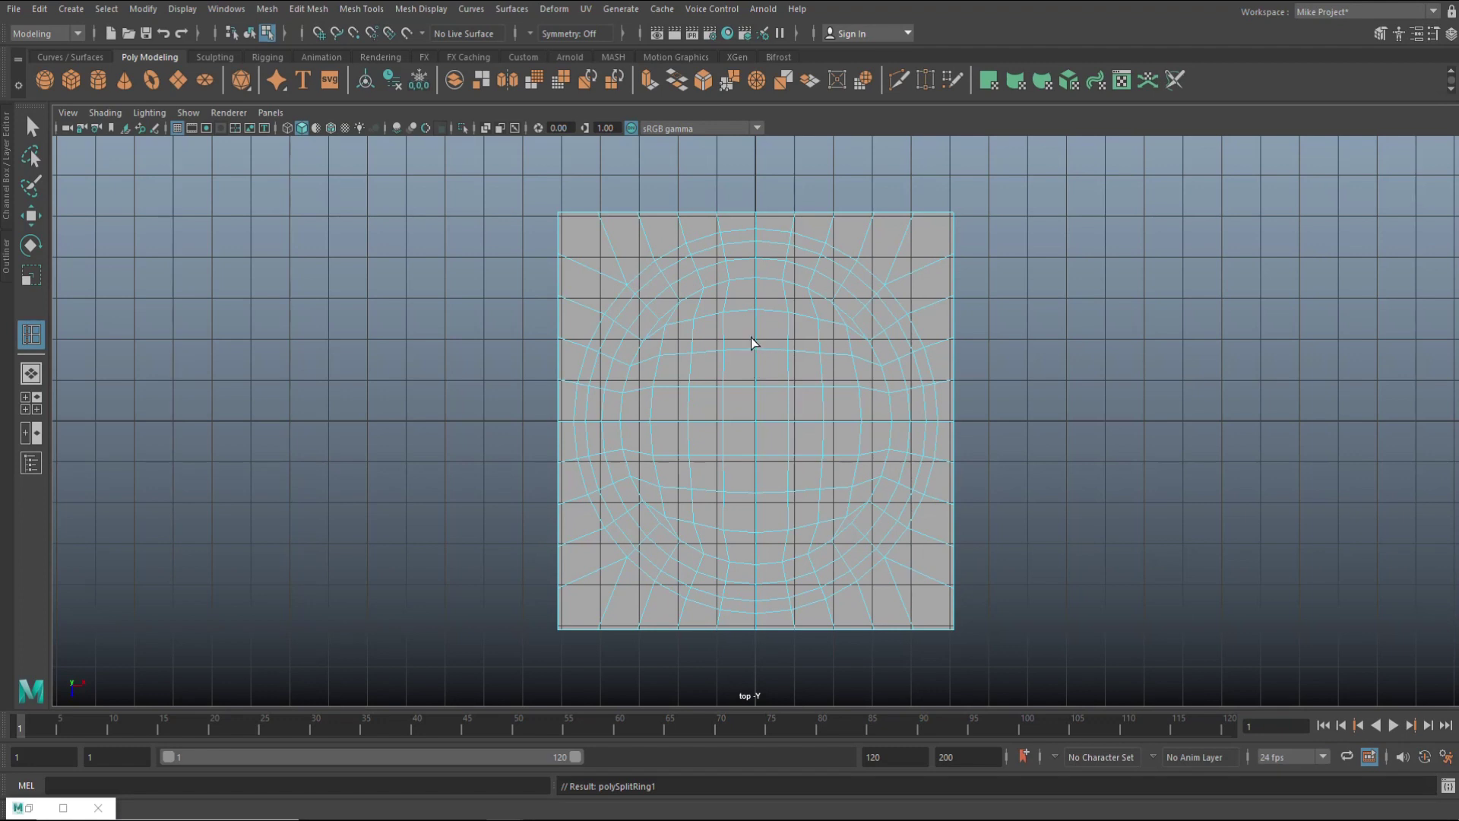
key(q)
Step: Bevel the innermost circle's edges, leaving a gap at its upper part, together with the vertical centre edges above the middle, with a Fraction of 0.7
scroll(828, 466, up, 2)
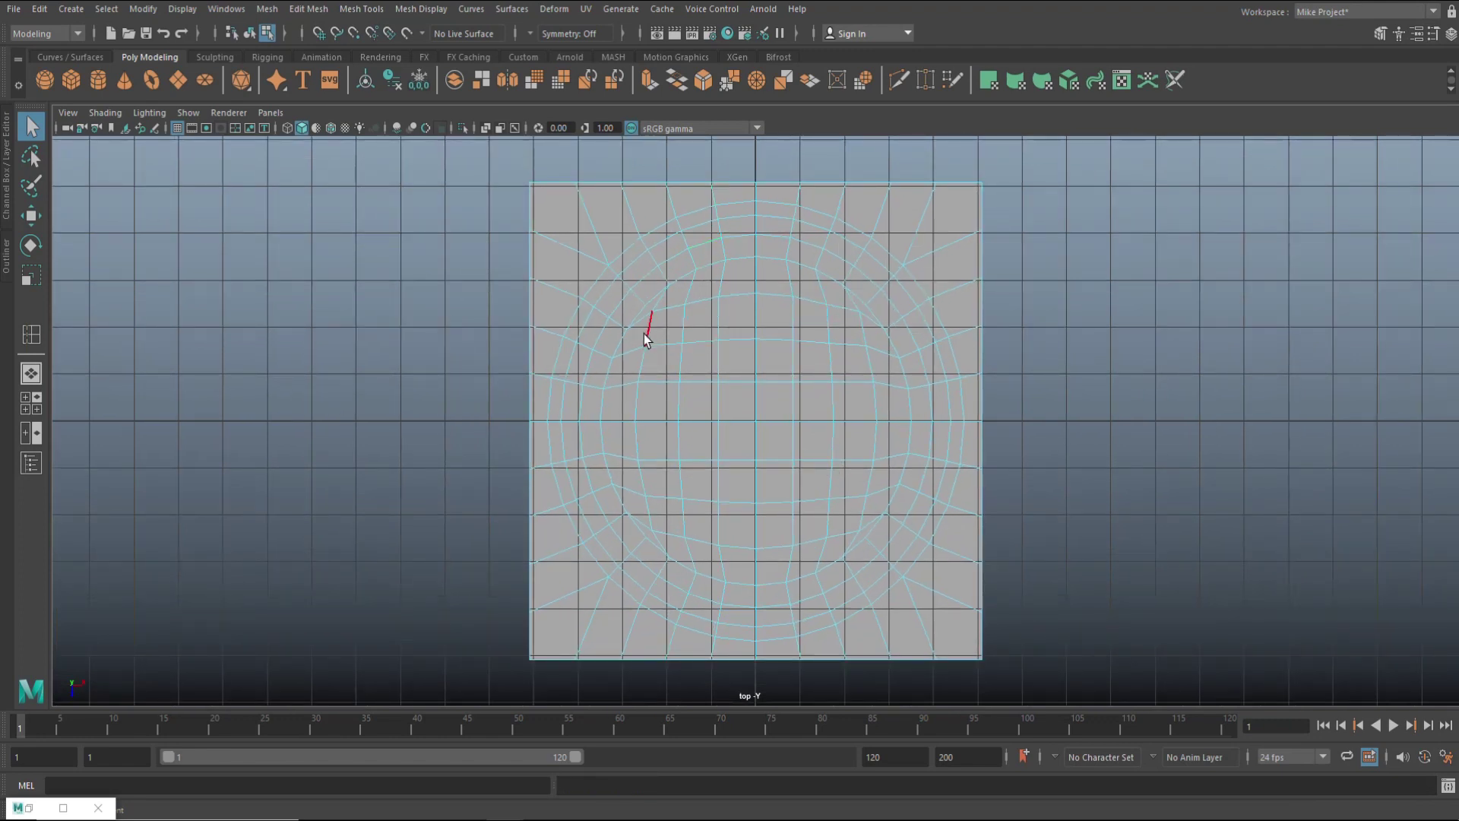
right_drag(645, 335, 643, 285)
key(4)
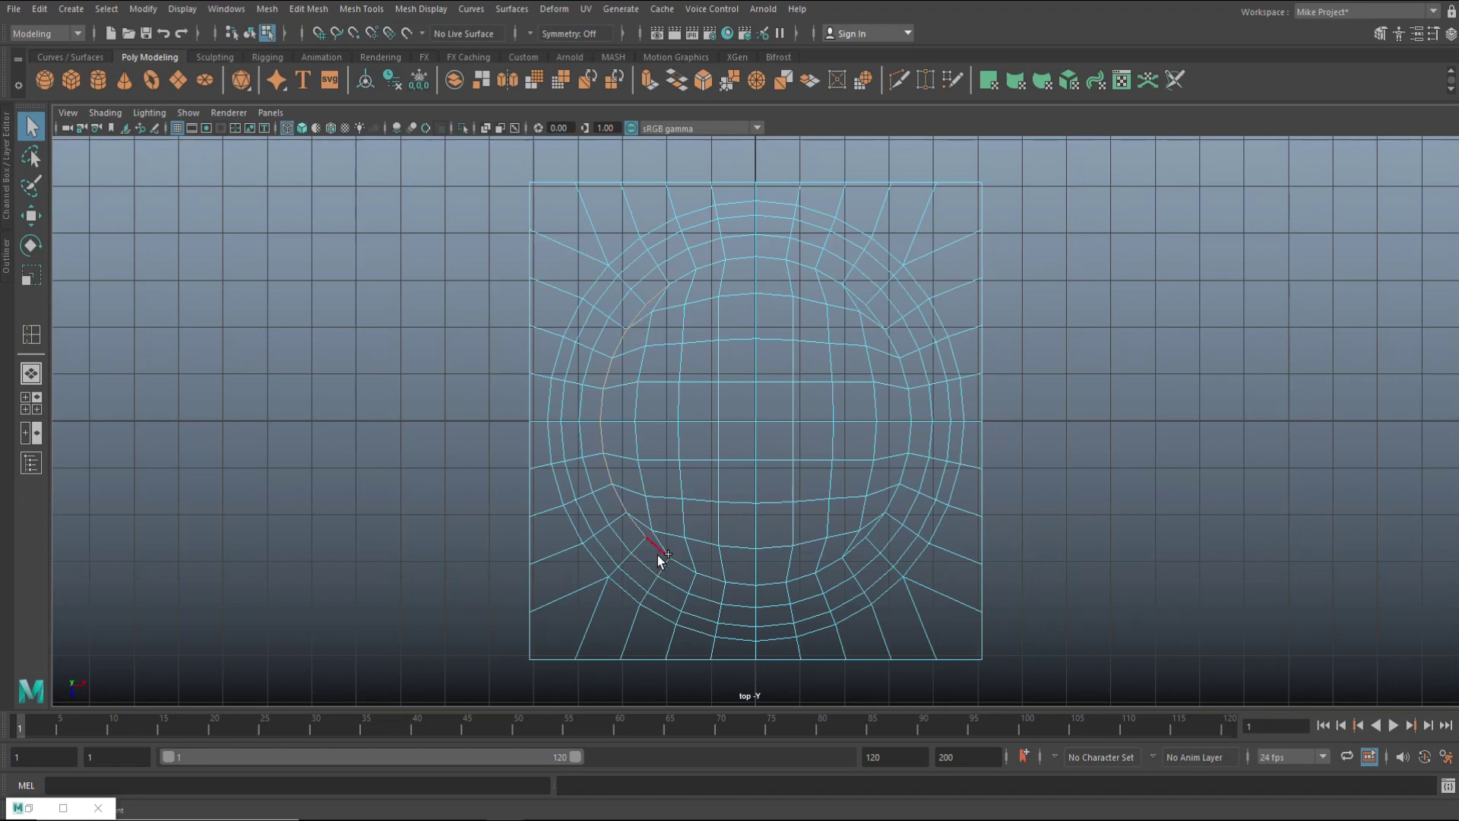
shift+drag(658, 553, 827, 550)
key(ctrl+b)
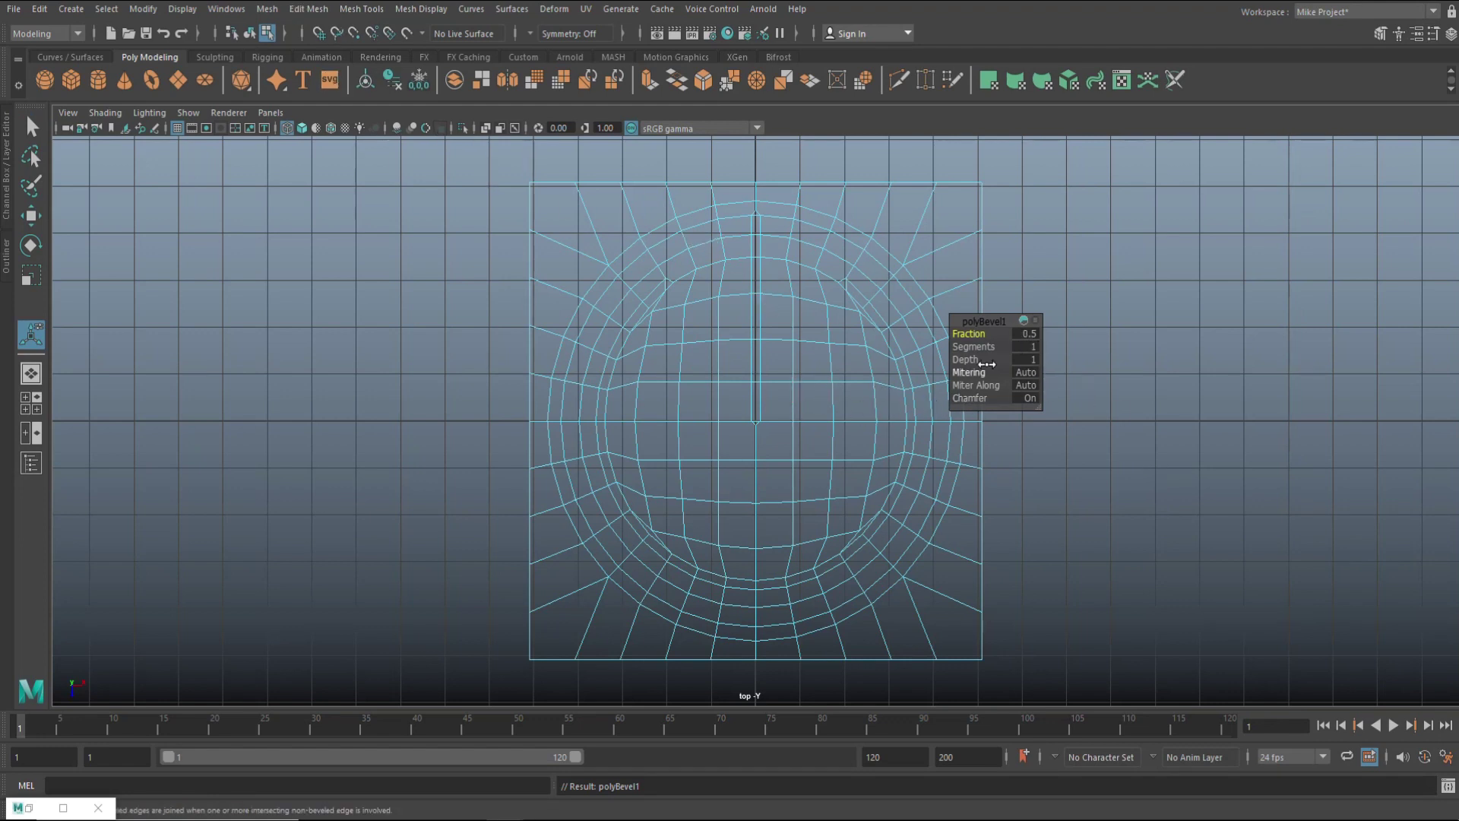
click(1026, 332)
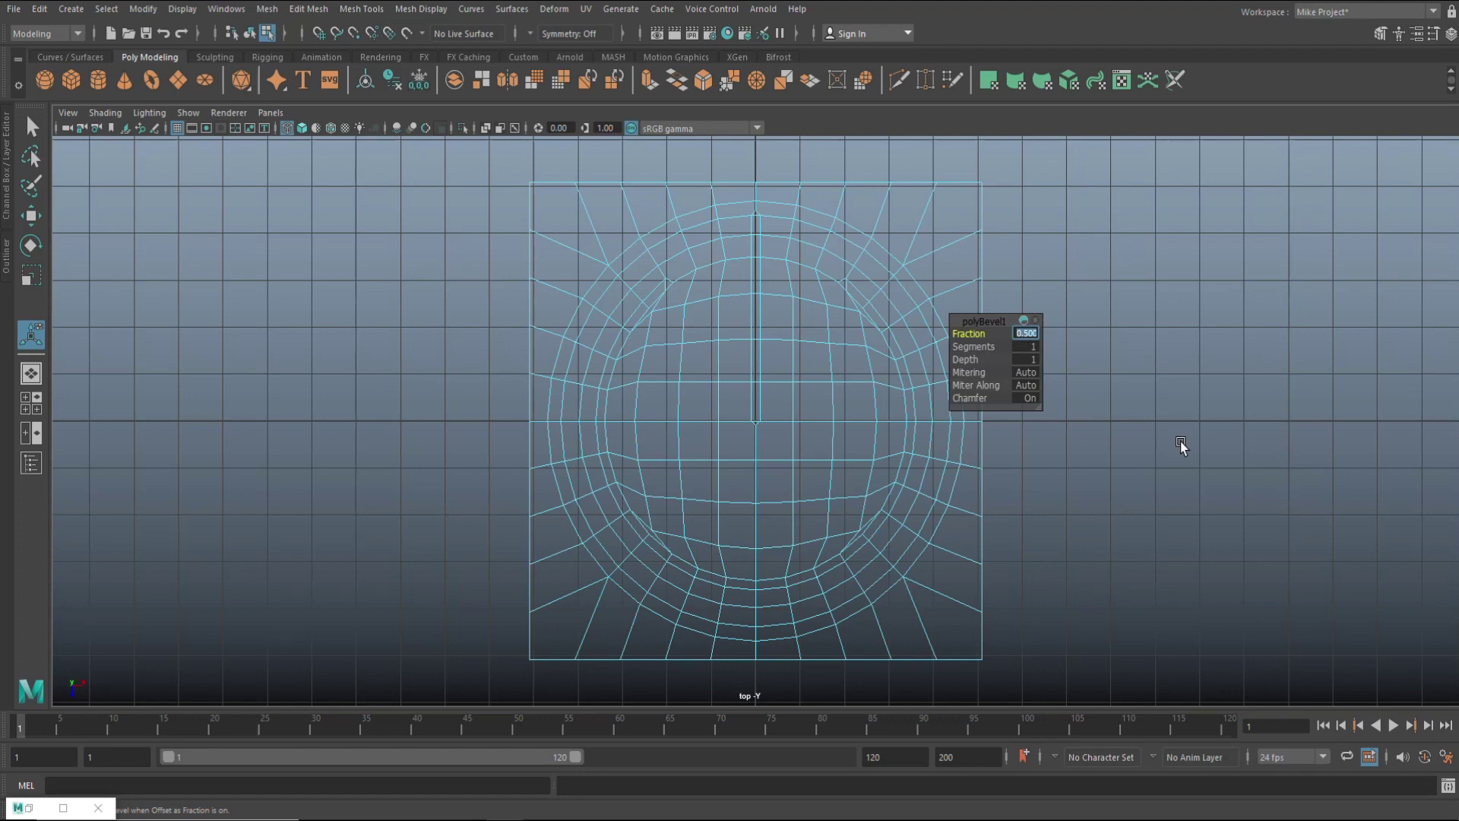
text(0.7)
key(Return)
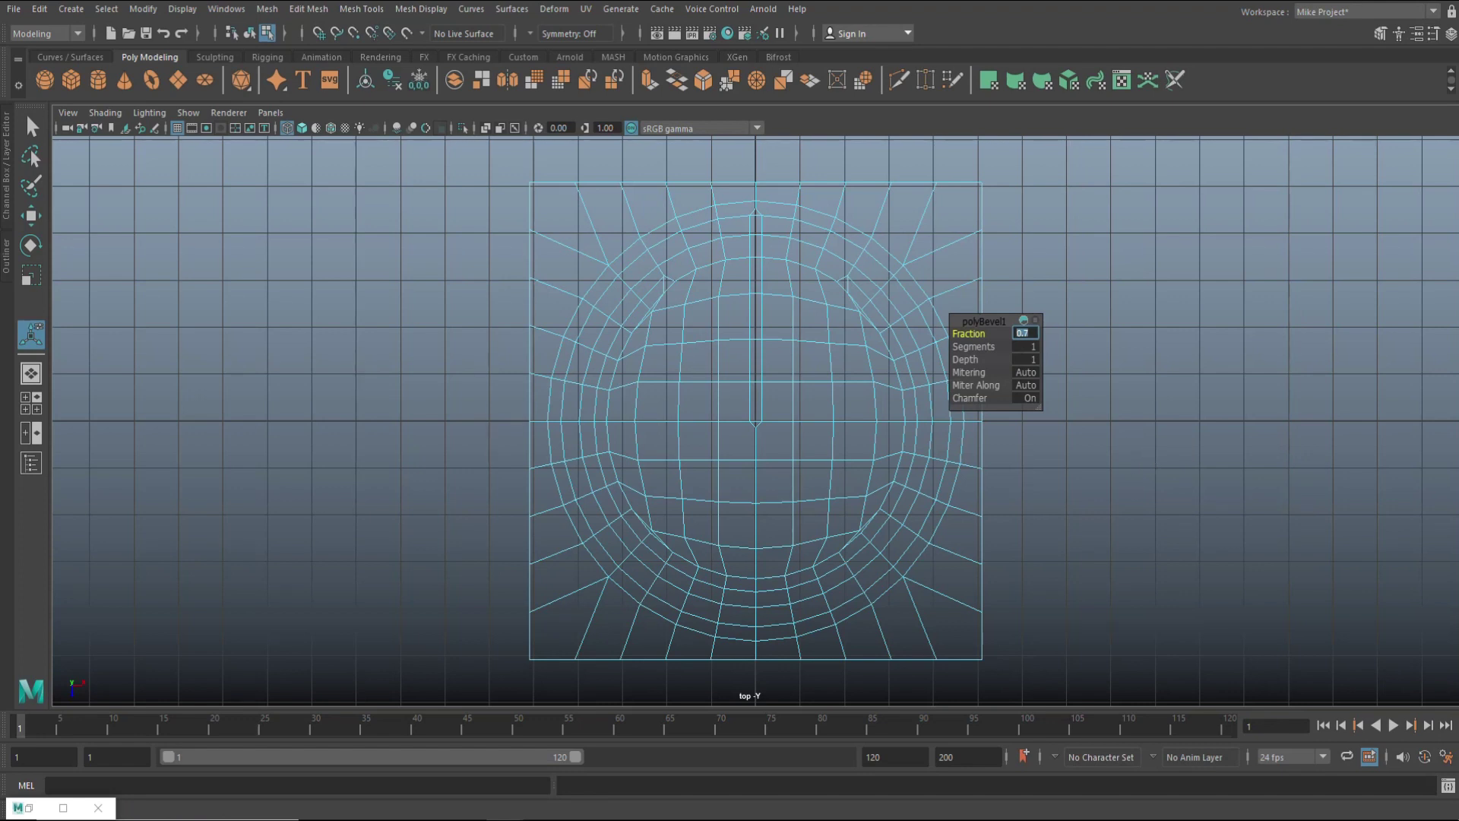
Step: Select the face loops of the outer ring and the open inner arc, together with the faces of the narrow vertical bar
click(31, 403)
key(space)
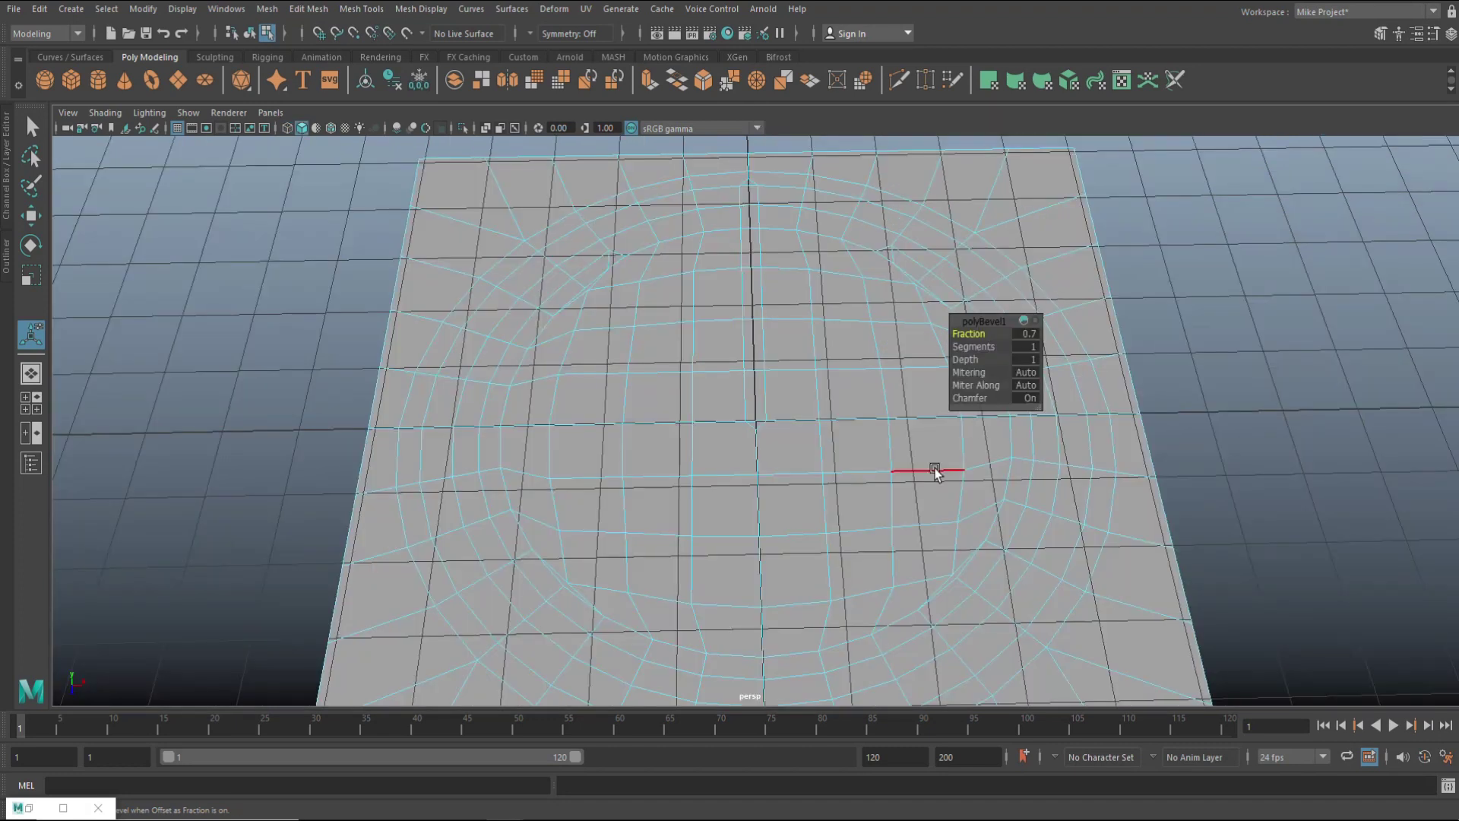
alt+drag(795, 544, 793, 586)
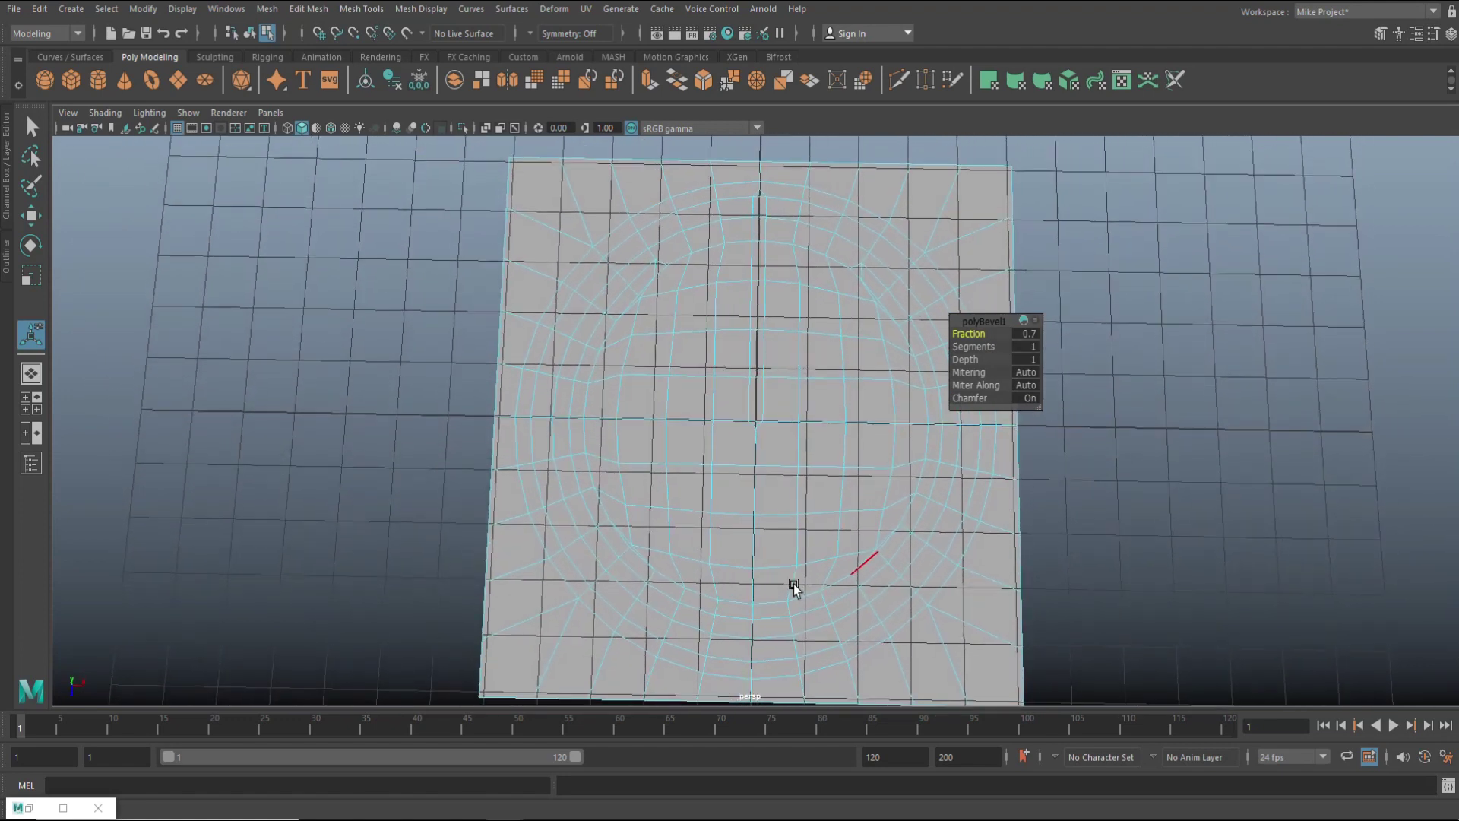
right_click(709, 224)
click(714, 266)
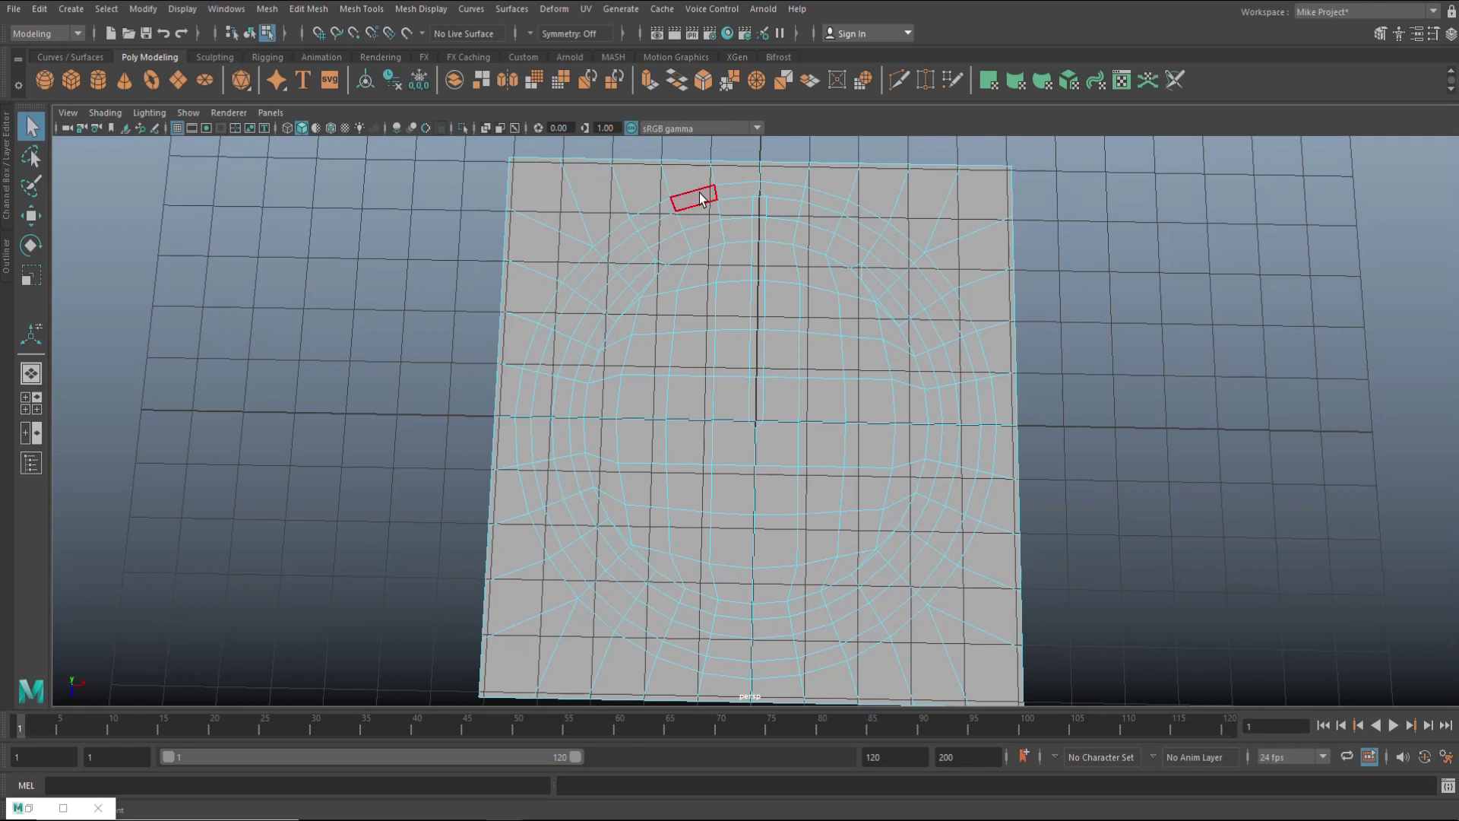
click(699, 193)
shift+double_click(653, 211)
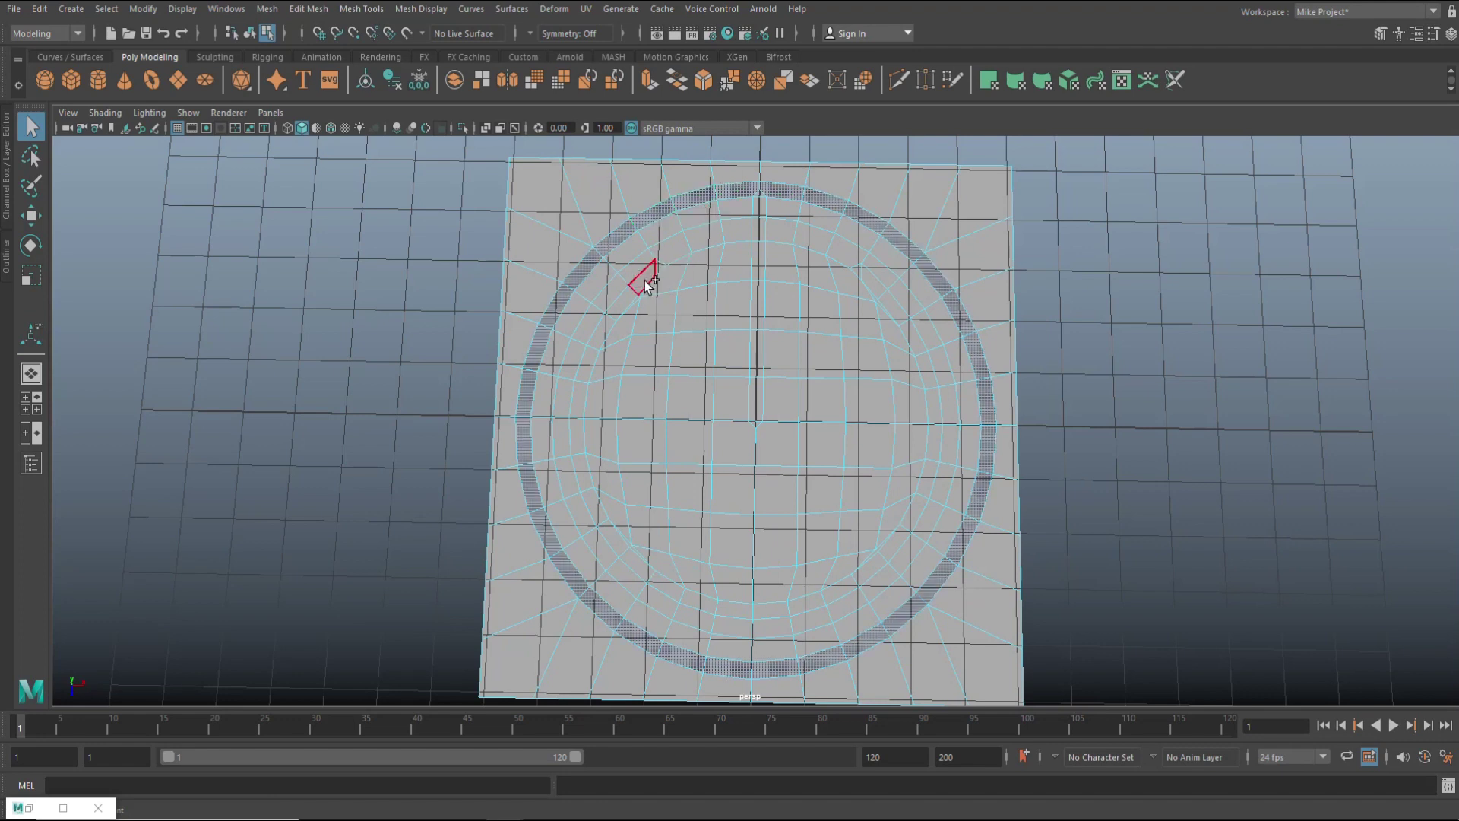
shift+double_click(624, 300)
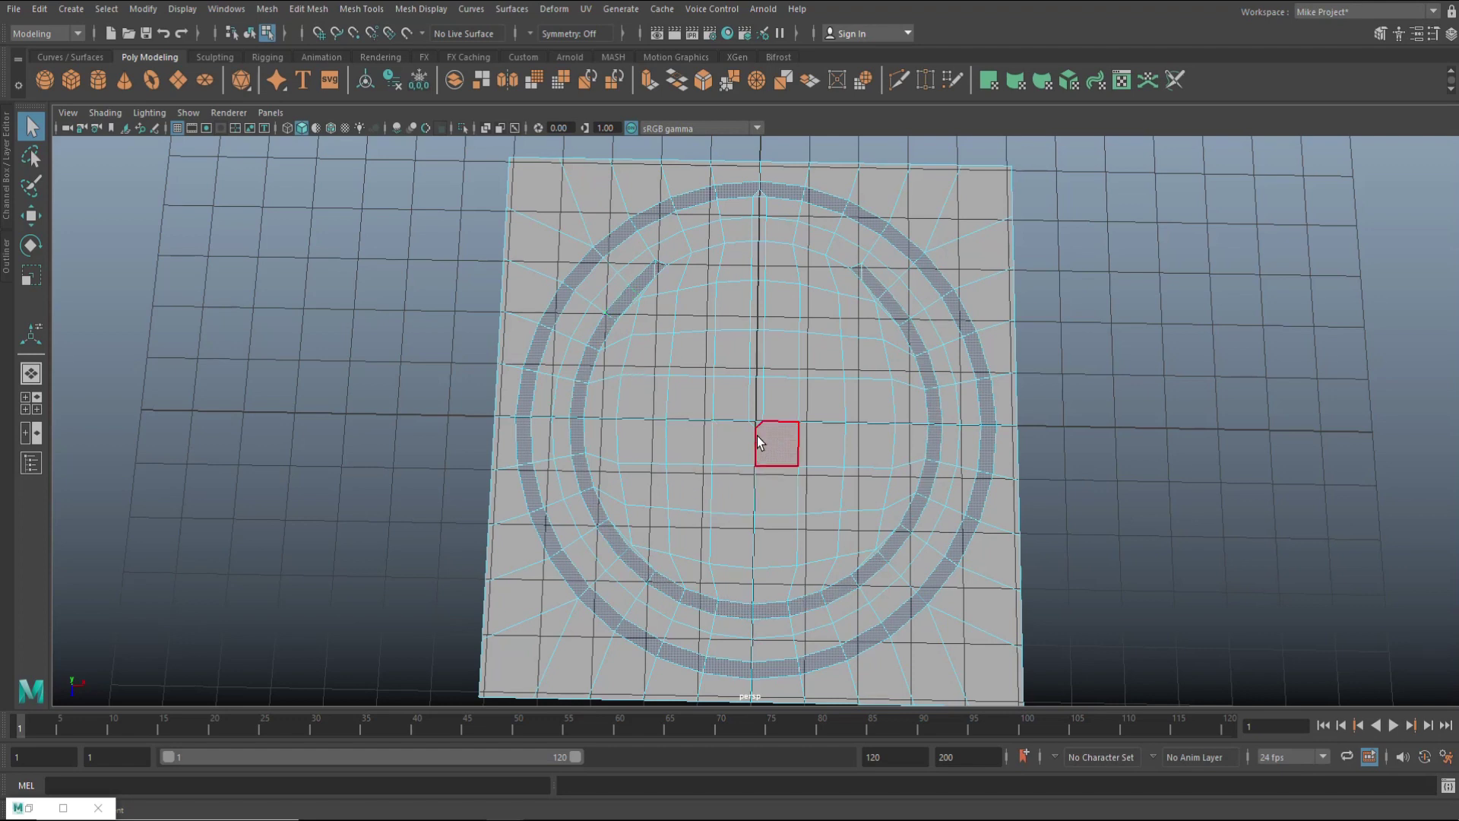
shift+click(757, 410)
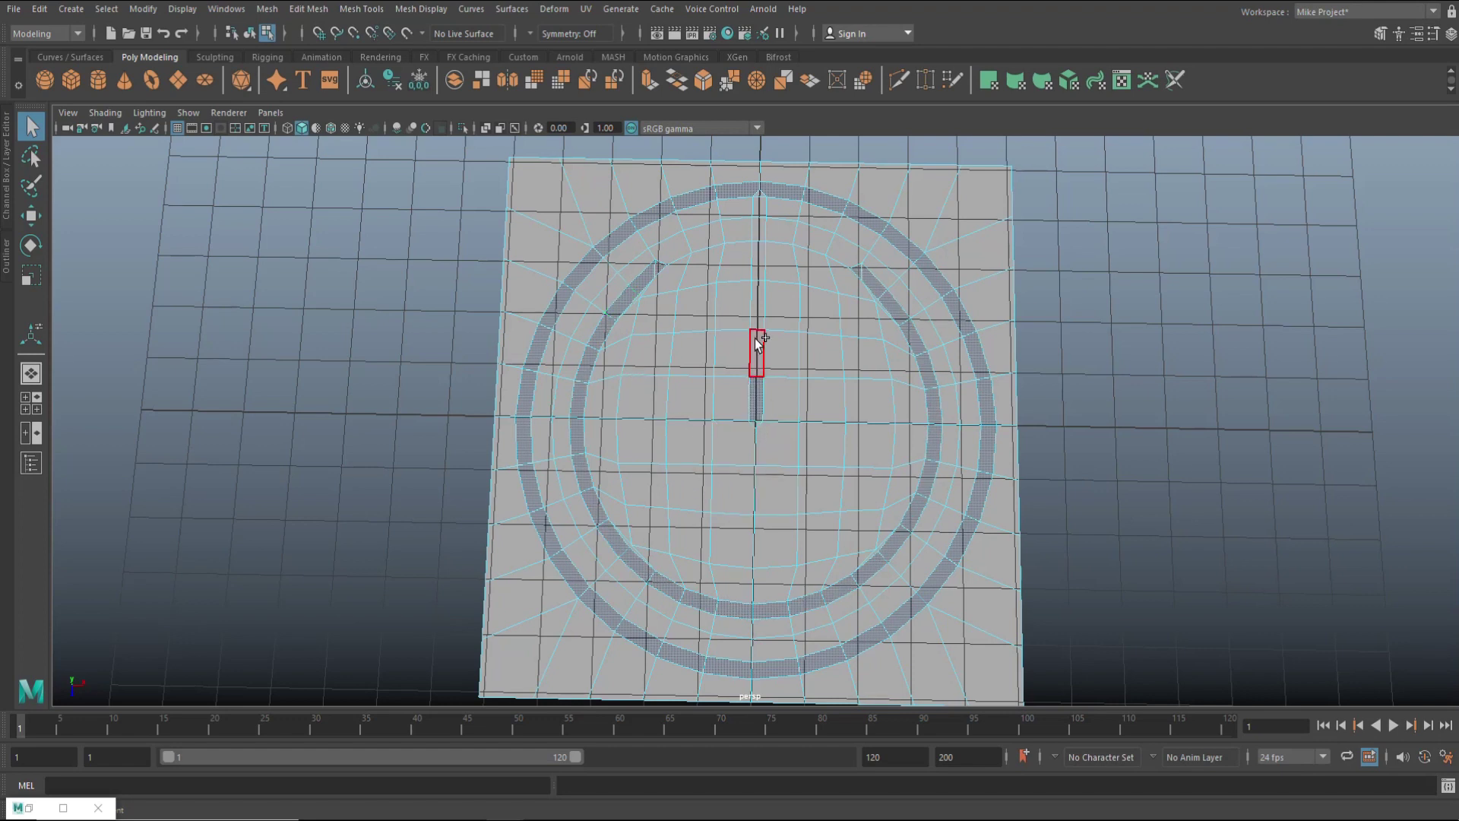
shift+double_click(759, 234)
Step: Examine the selected faces closely, particularly where the upper end of the vertical bar approaches the outer ring
scroll(1059, 418, down, 3)
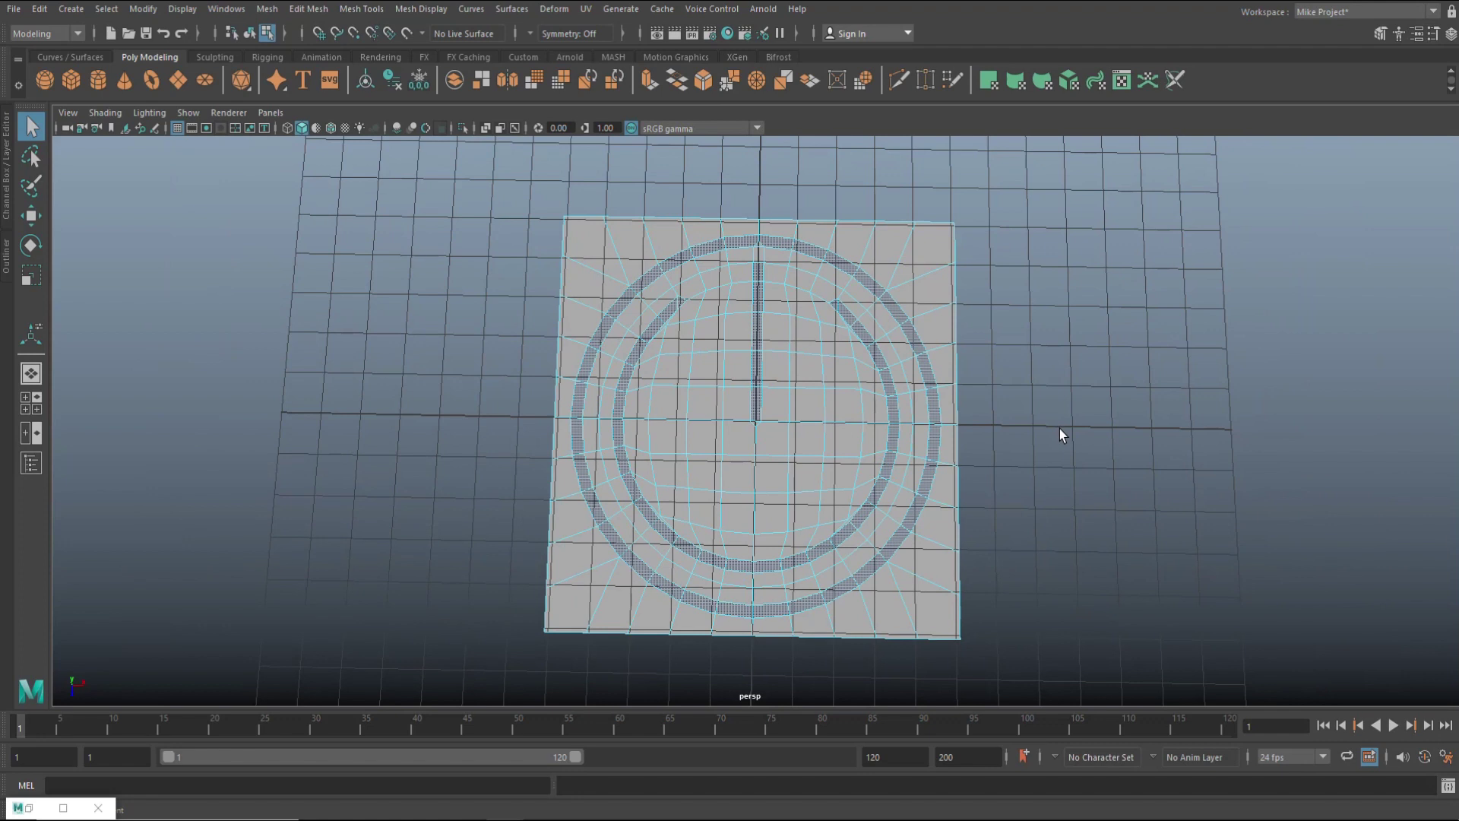
scroll(1060, 435, up, 2)
alt+drag(1061, 434, 1153, 452)
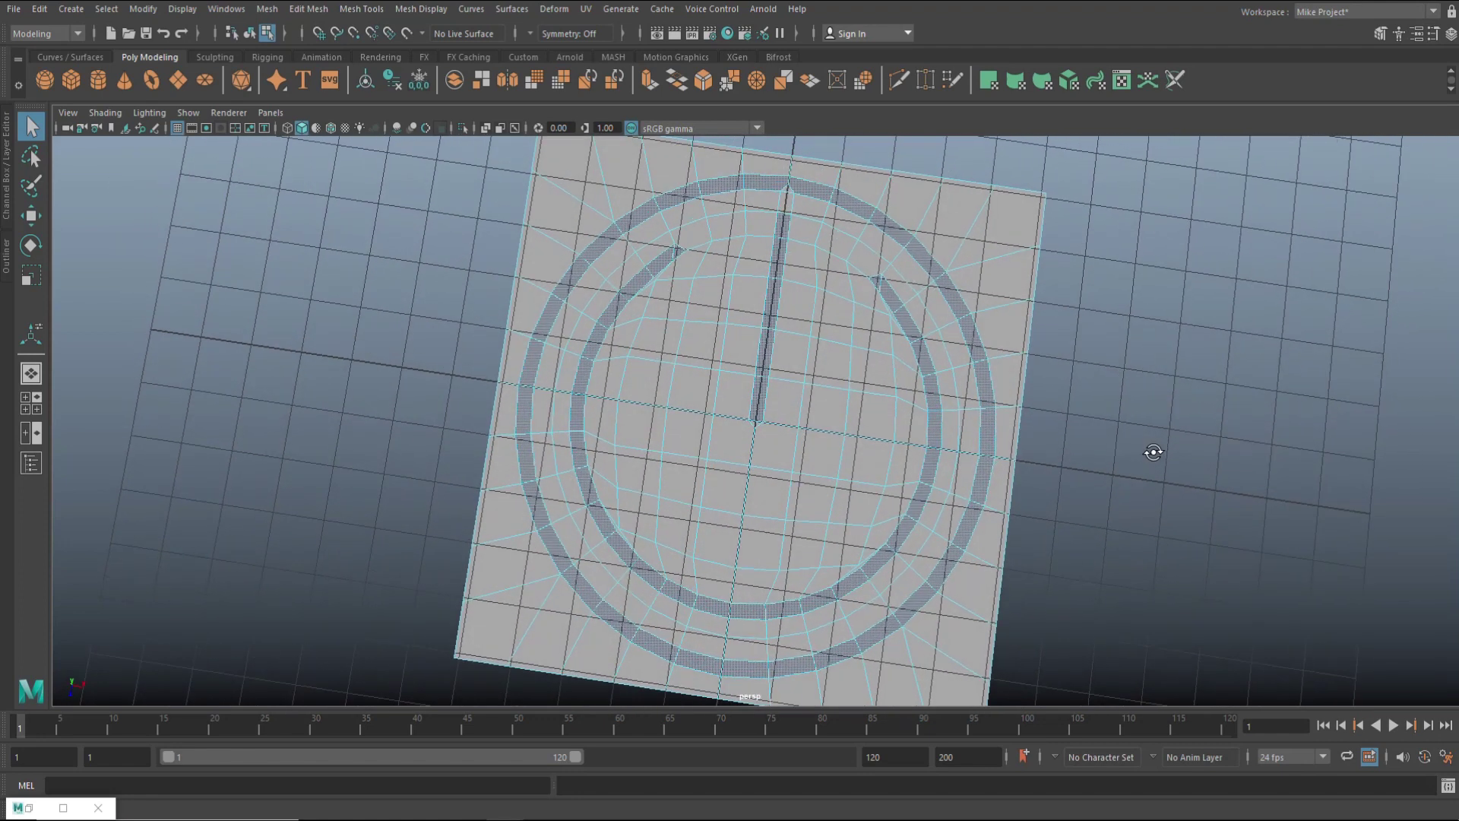
key(bracketleft)
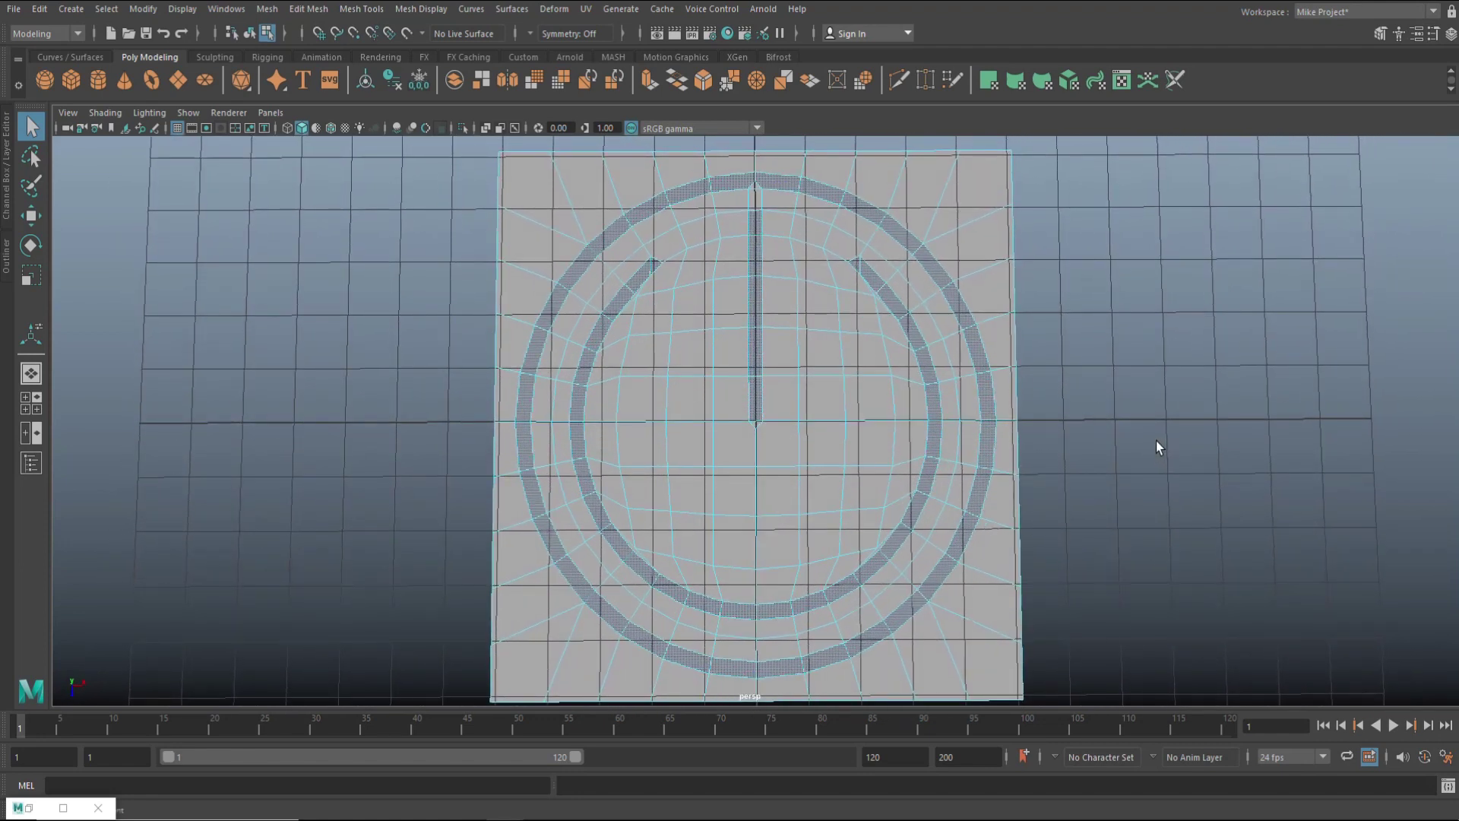
alt+middle_drag(1143, 407, 1175, 528)
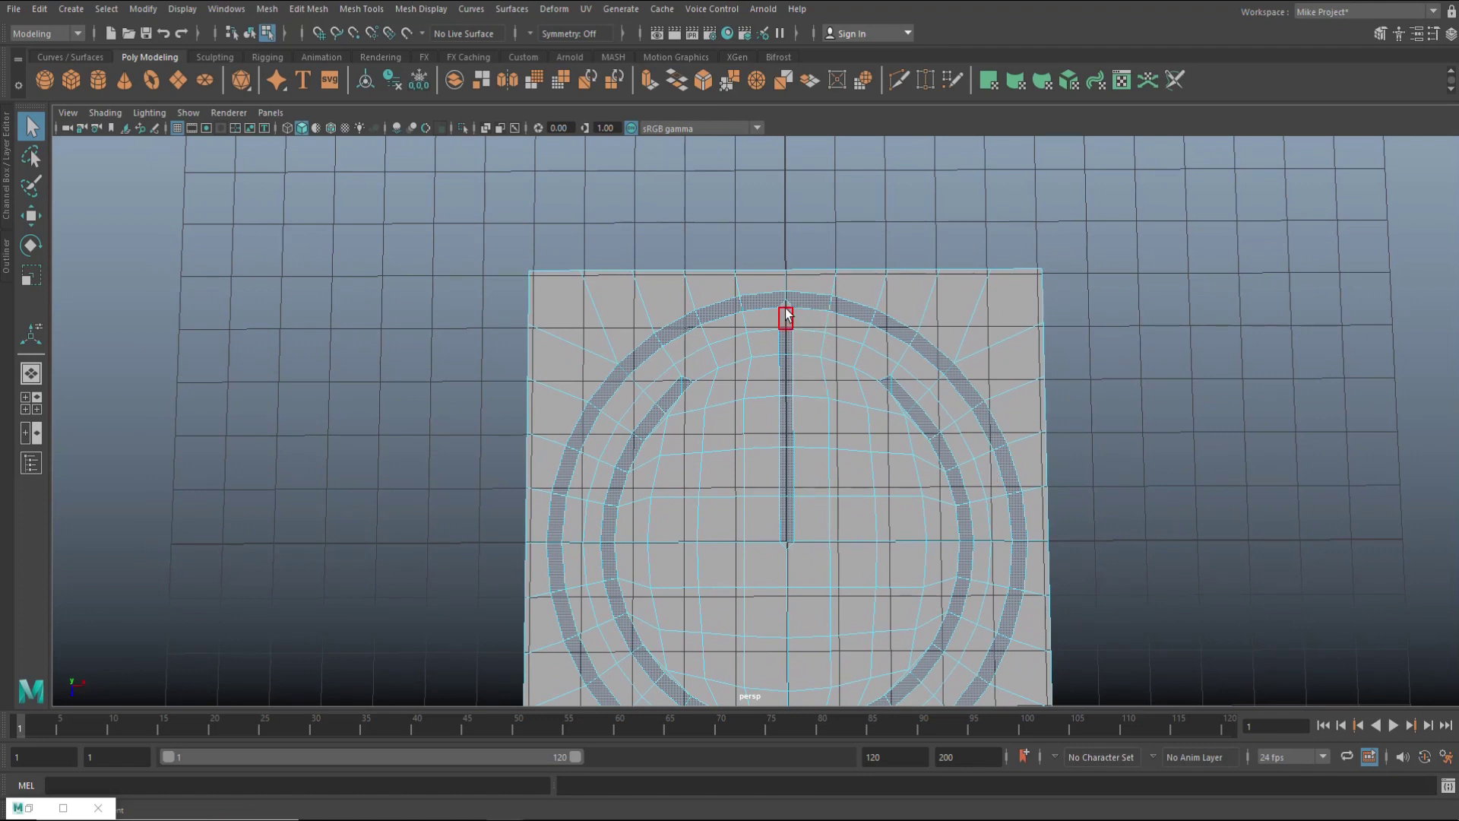
scroll(874, 345, up, 5)
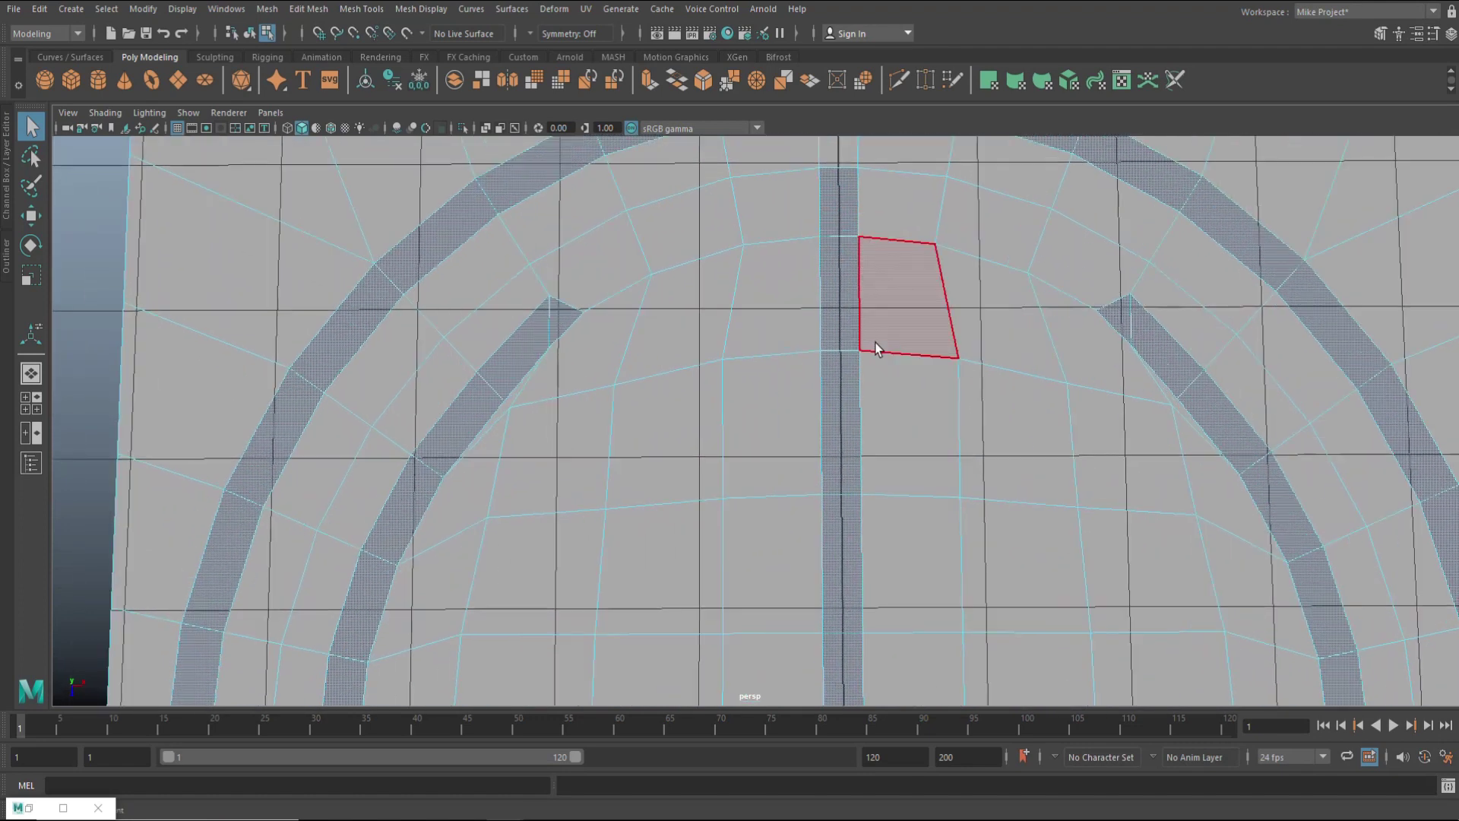
scroll(834, 558, up, 2)
scroll(824, 494, up, 3)
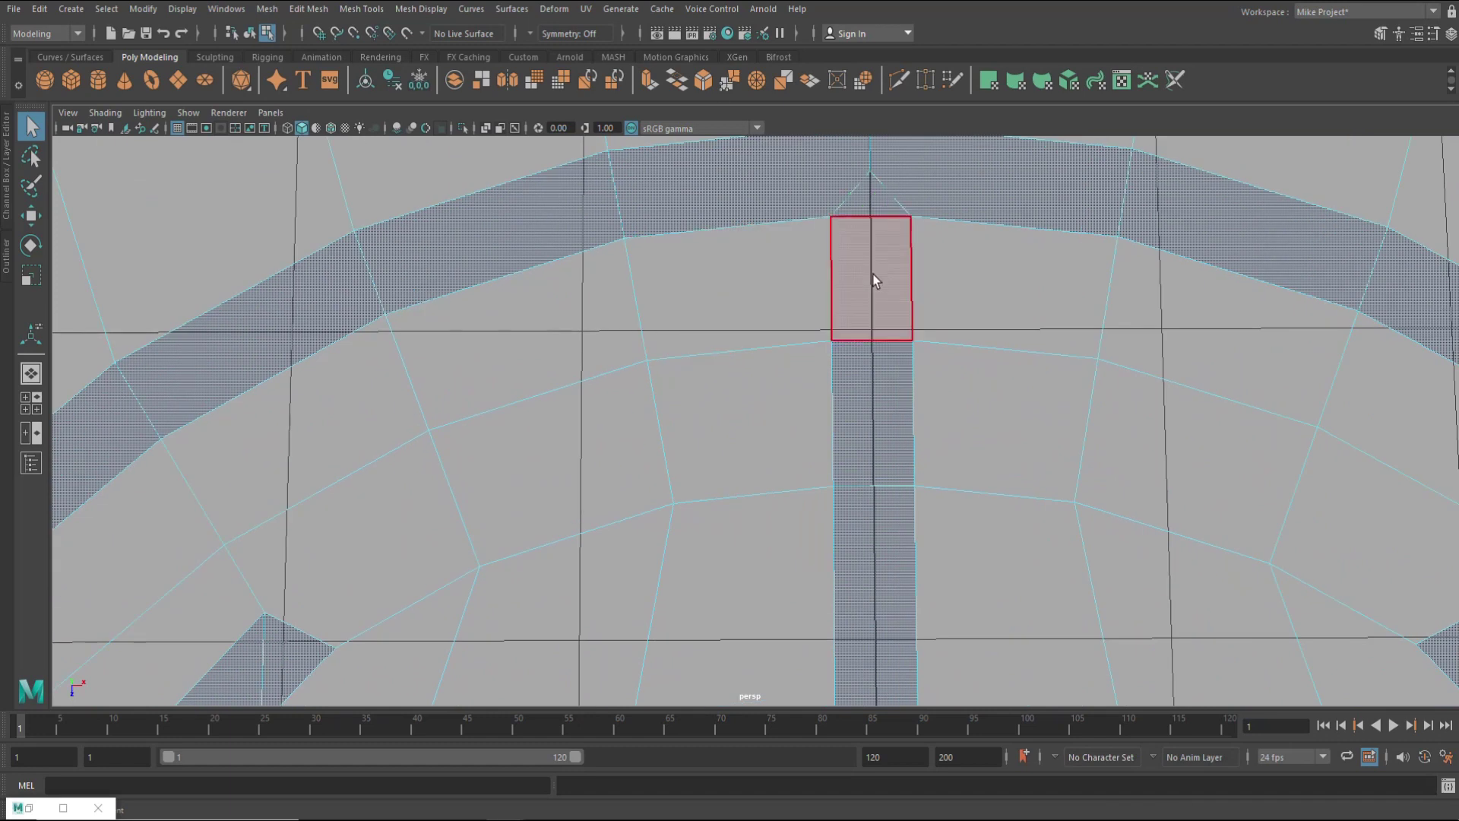
scroll(875, 342, down, 4)
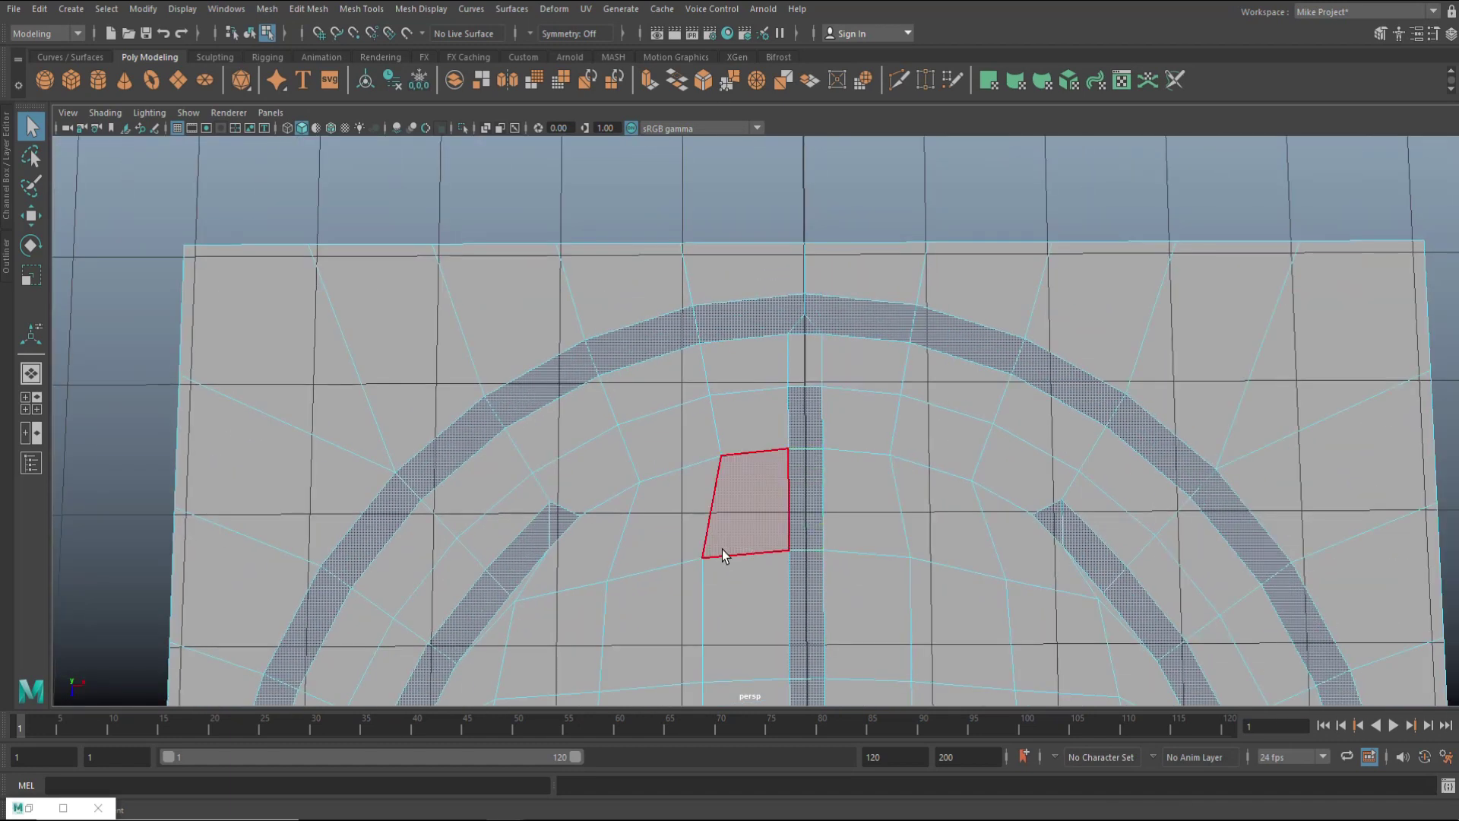
scroll(717, 547, down, 4)
scroll(555, 584, down, 3)
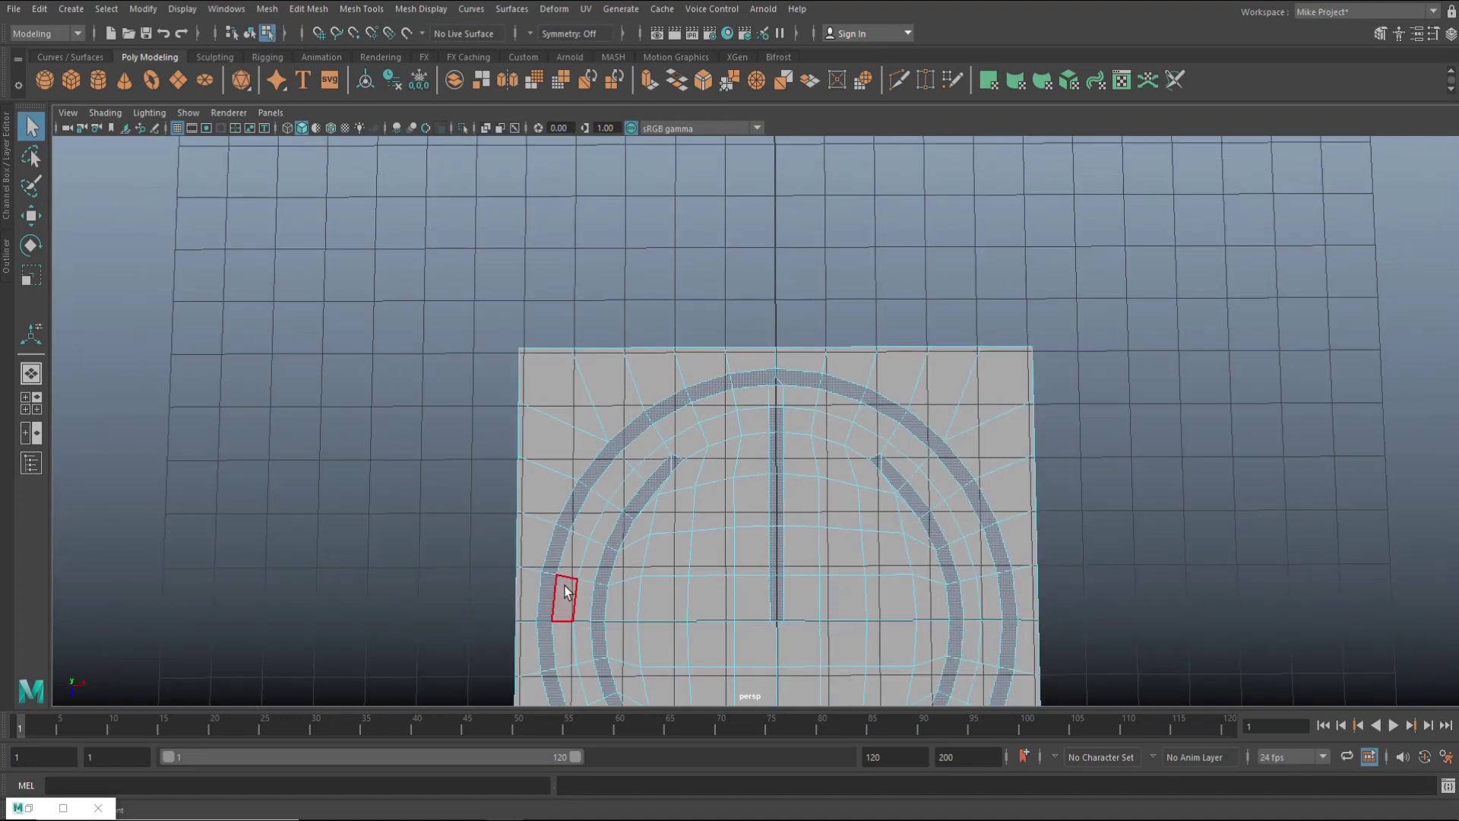
alt+middle_drag(540, 525, 482, 313)
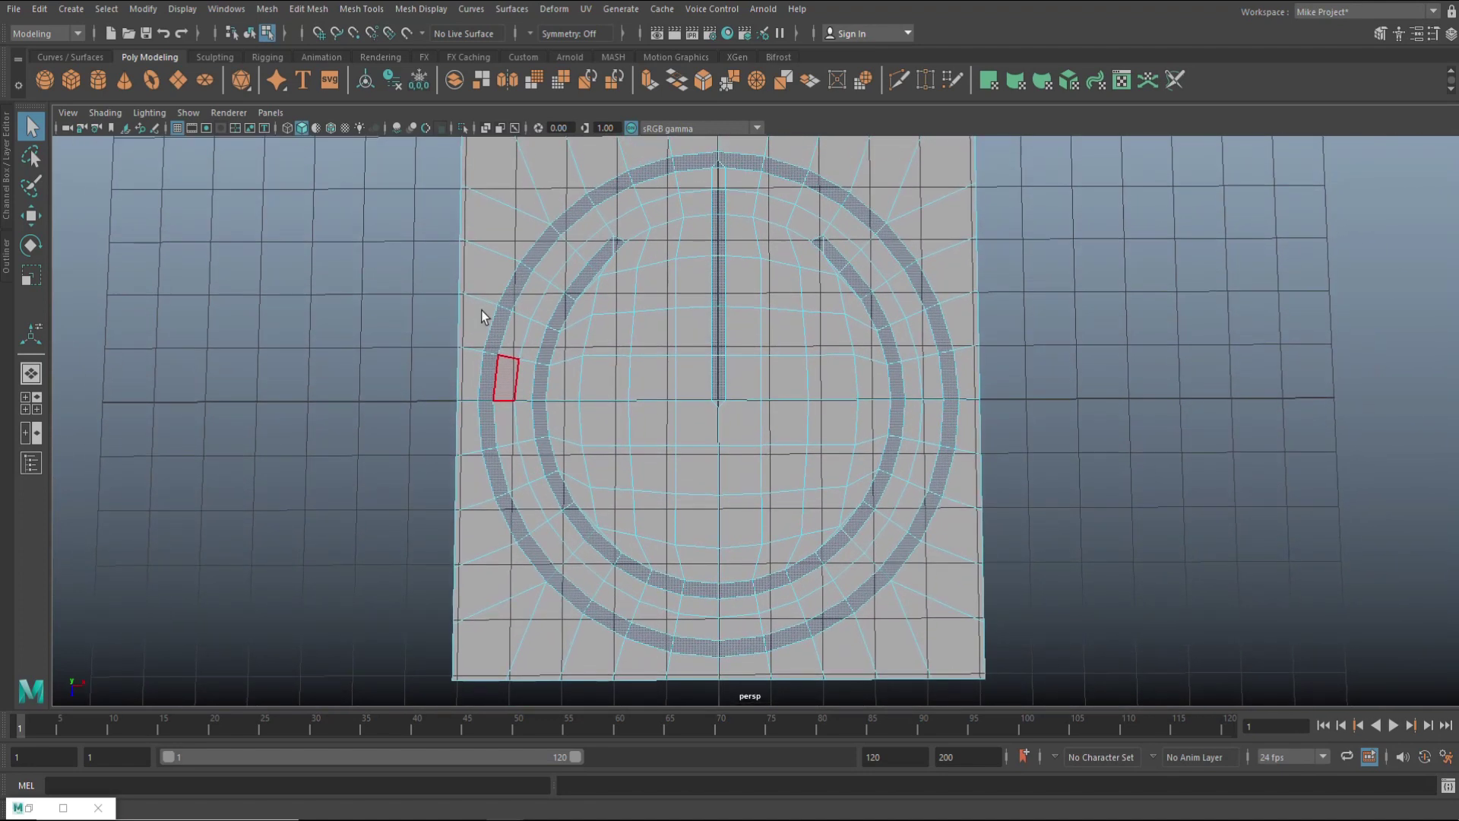
scroll(94, 463, up, 3)
Step: Extrude the selected ring, arc and bar faces and move them straight down to form recessed grooves in the plane
click(40, 396)
key(space)
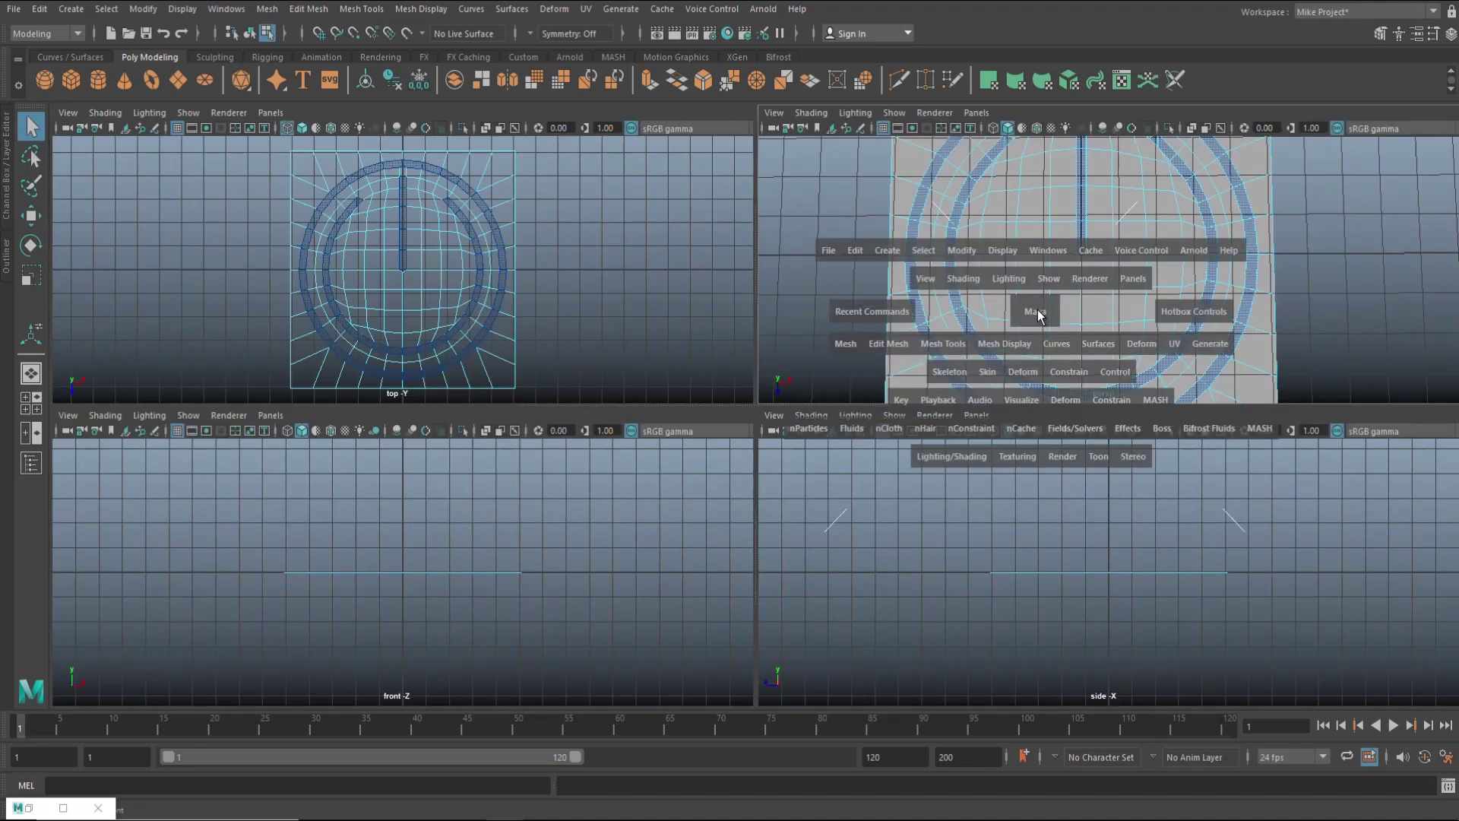
alt+drag(1026, 548, 977, 499)
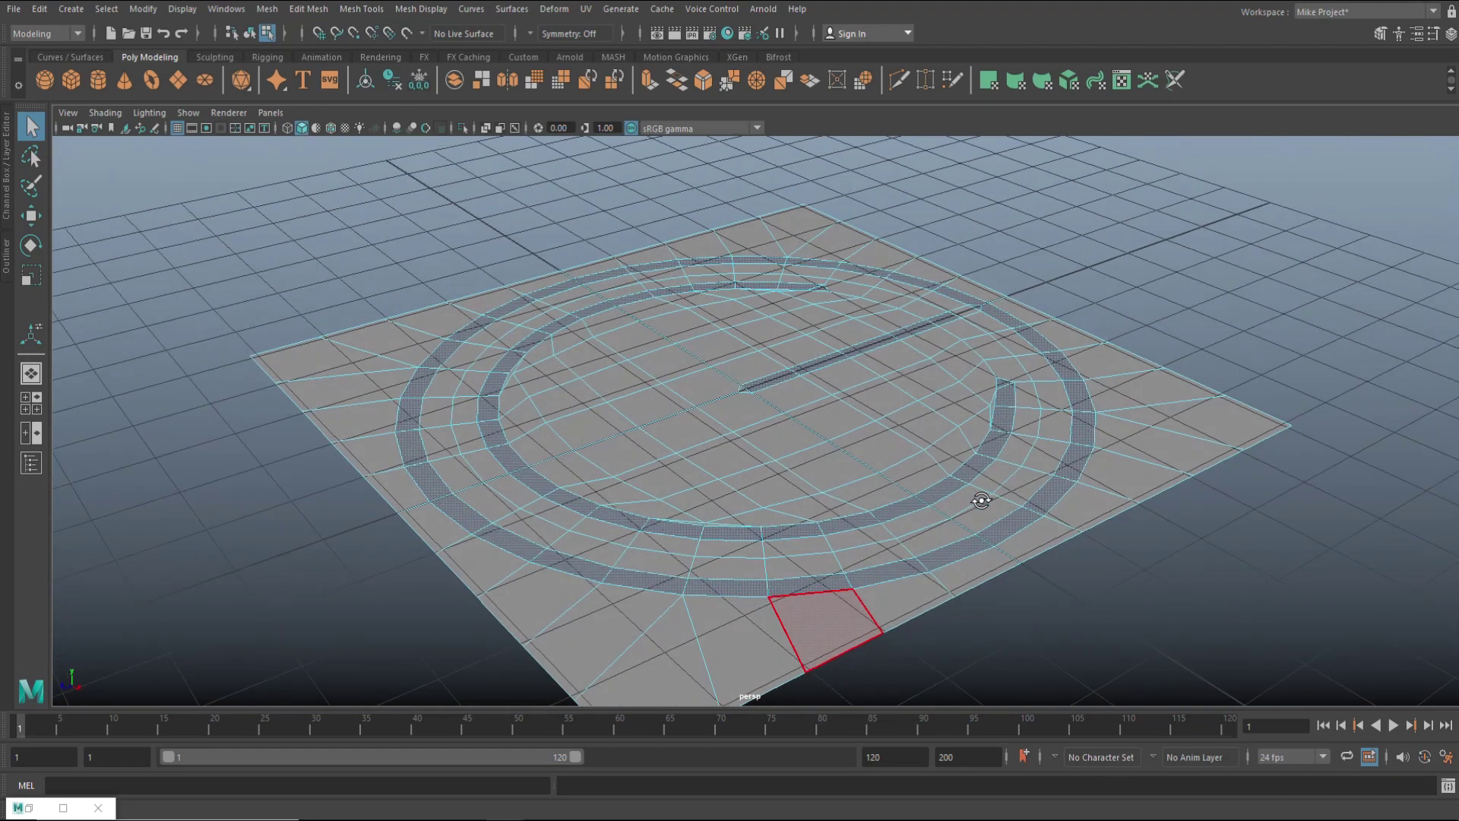
key(ctrl+e)
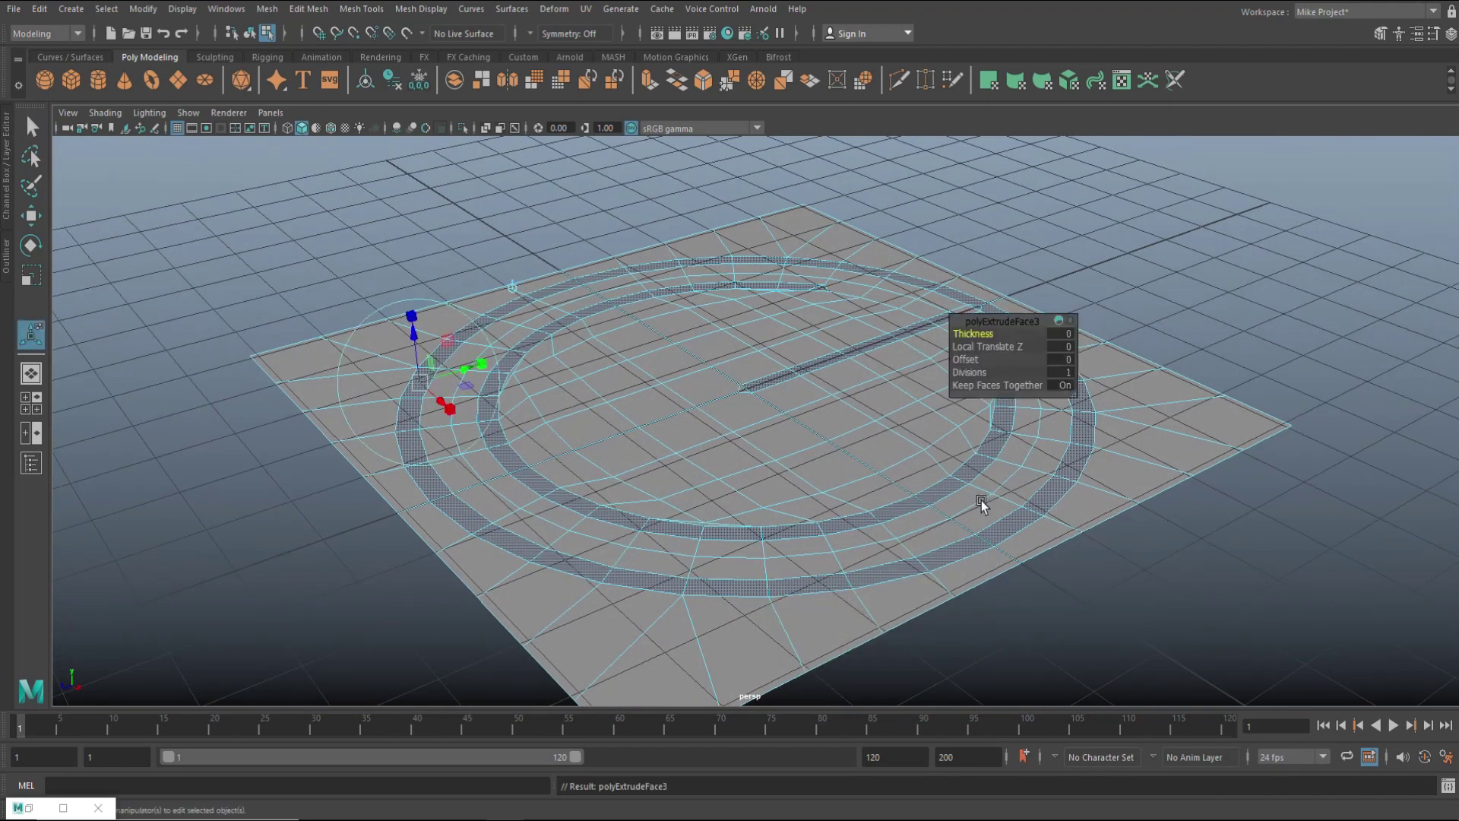
key(w)
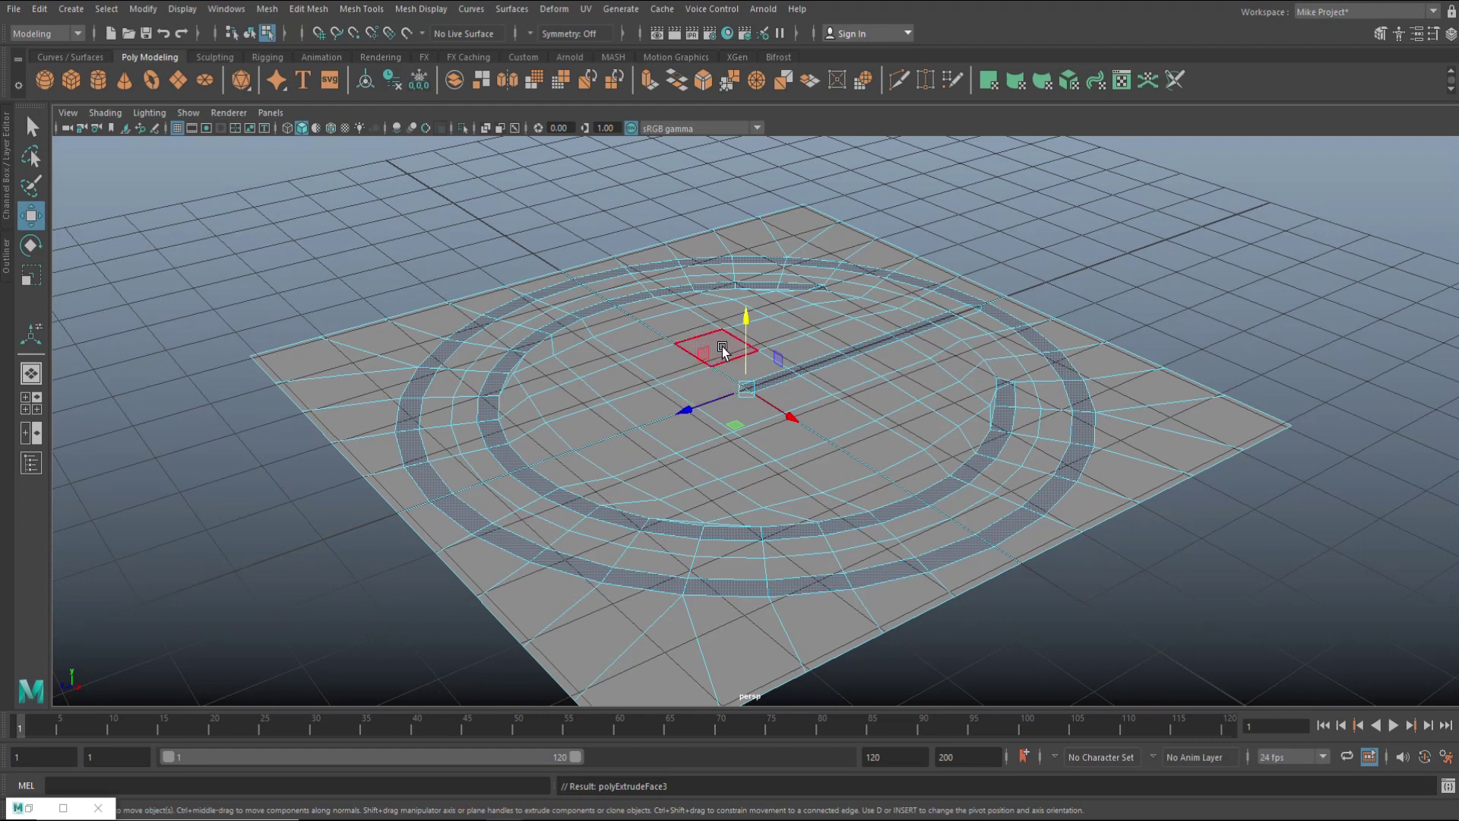
mouse_move(745, 325)
mouse_down()
mouse_move(749, 381)
mouse_move(752, 319)
mouse_move(755, 333)
mouse_up()
scroll(228, 400, up, 1)
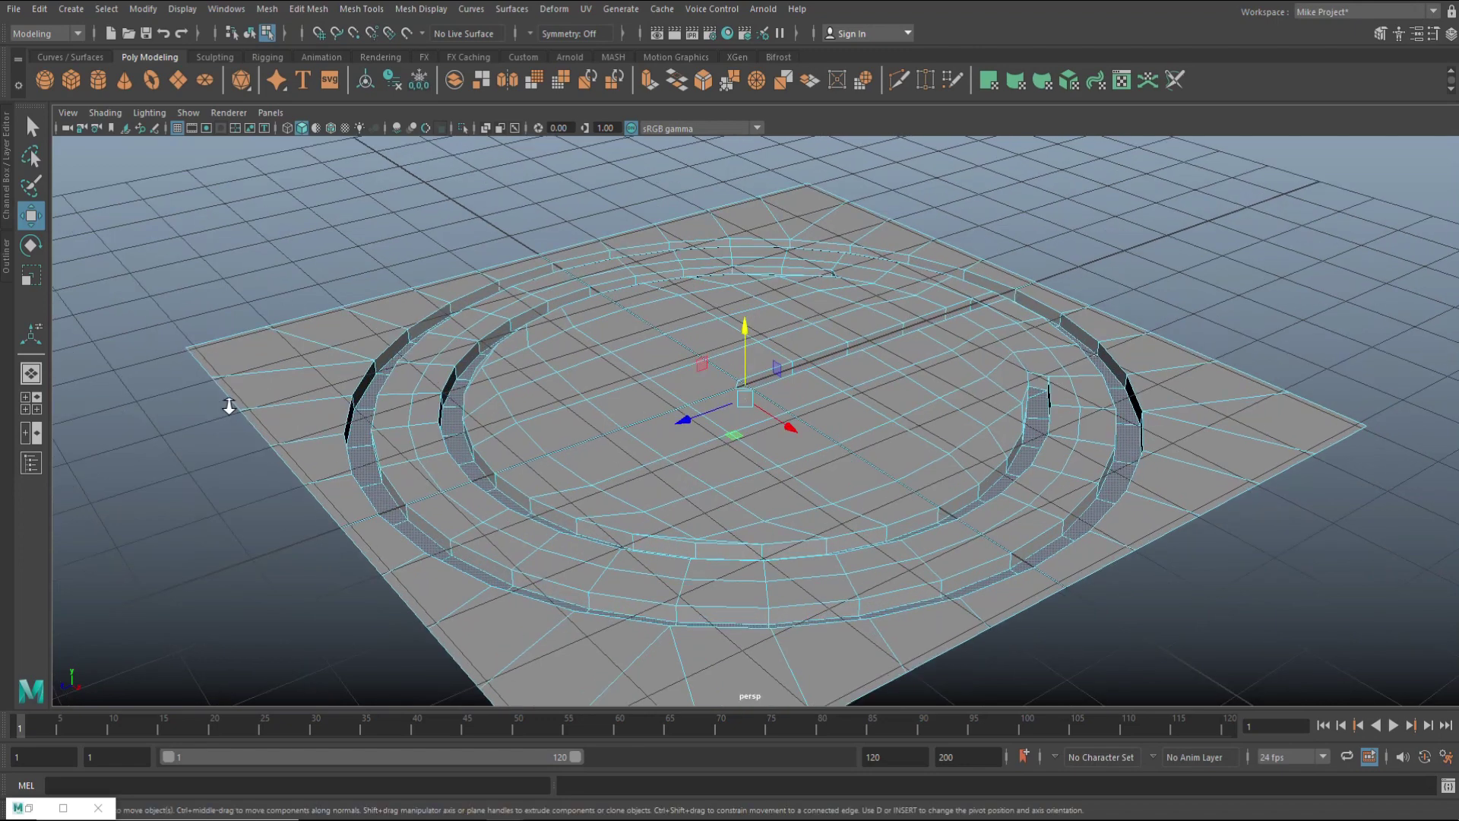
Step: Return to object mode and examine the grooved symbol from above in smooth mesh preview with the plane deselected
alt+drag(230, 418, 326, 453)
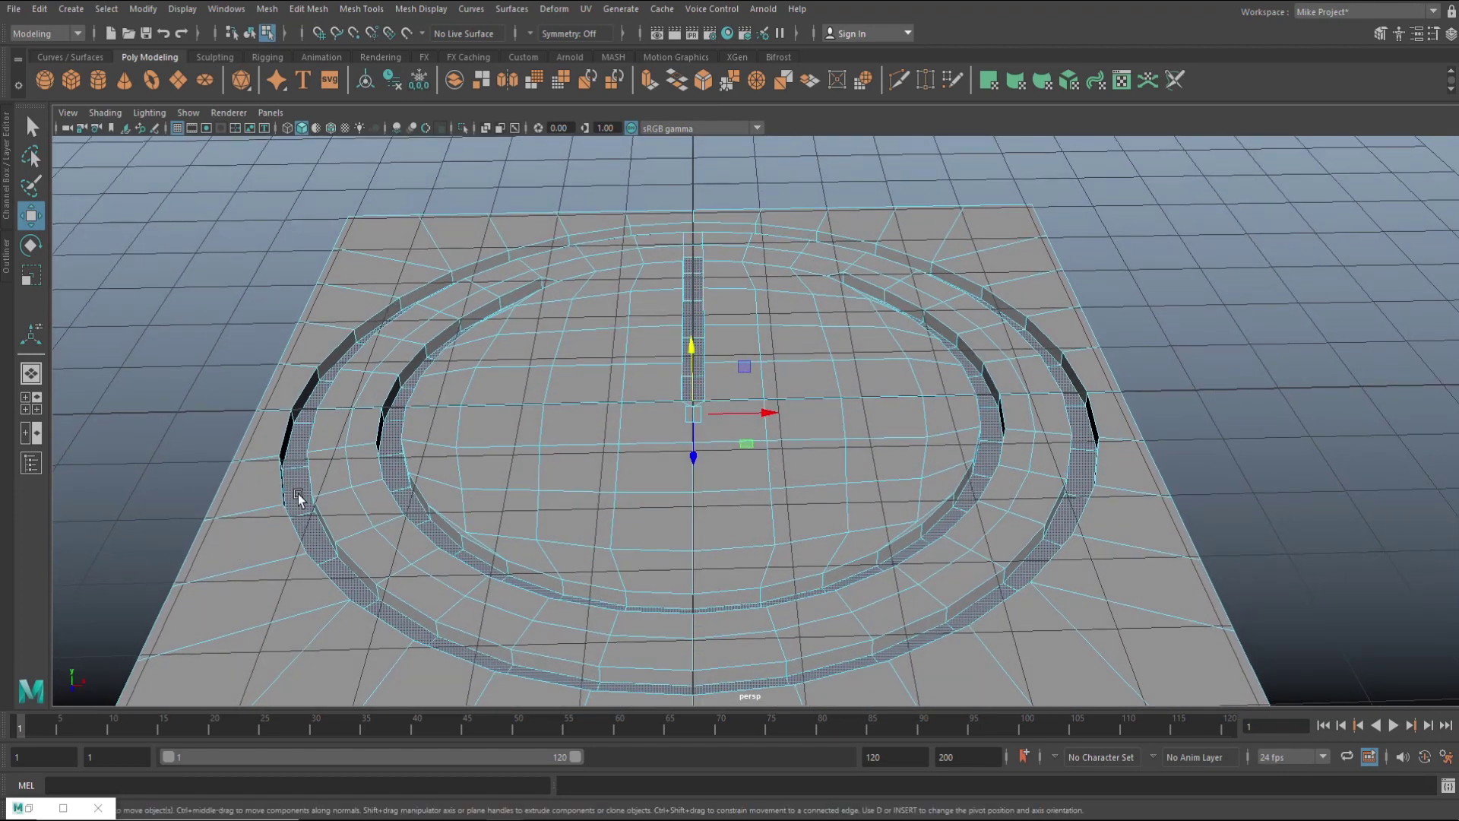
right_drag(1003, 230, 1068, 207)
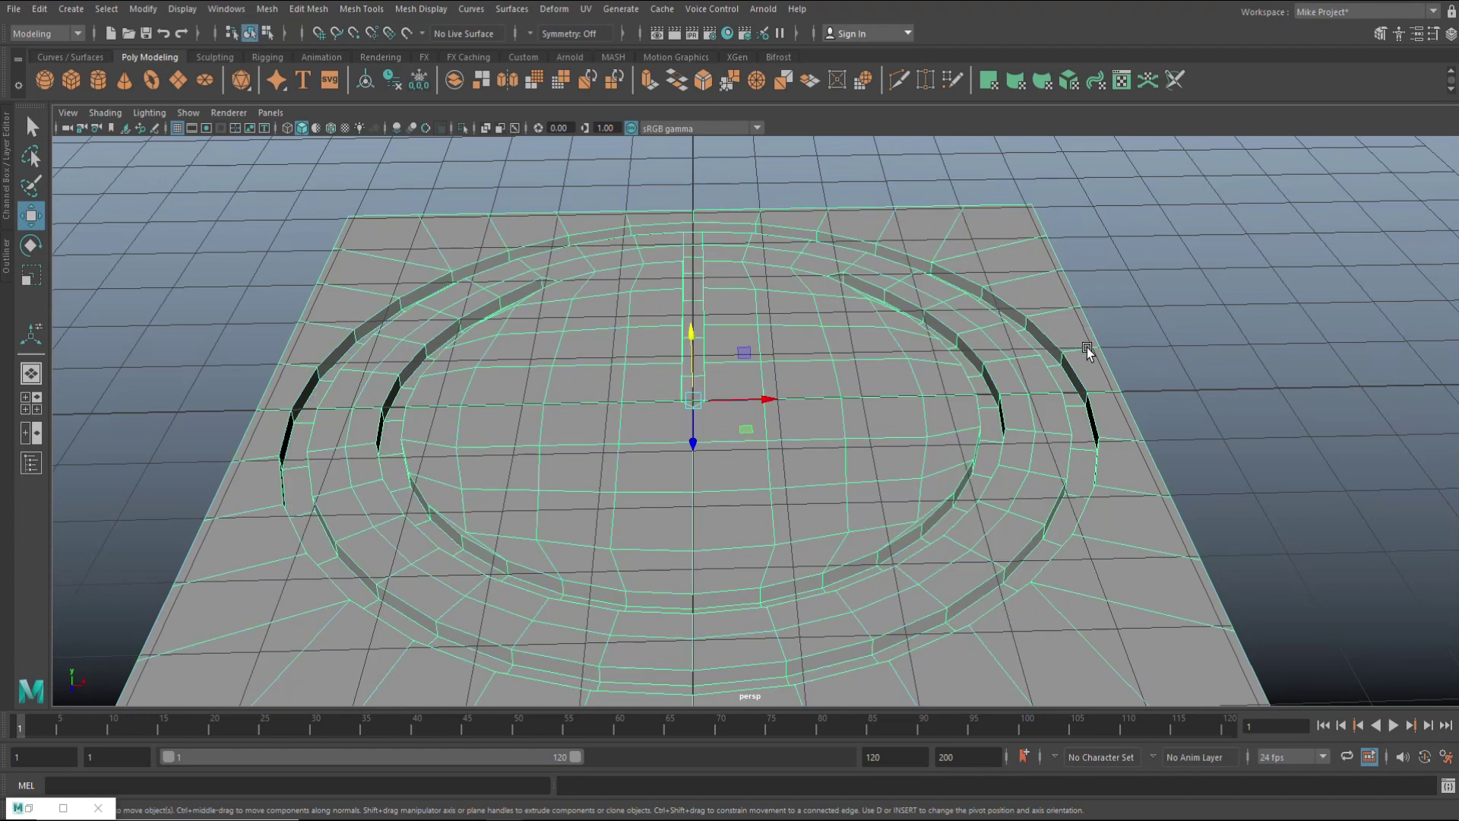
key(3)
click(1192, 349)
scroll(1185, 357, down, 3)
alt+drag(1182, 362, 897, 554)
scroll(889, 545, up, 2)
scroll(889, 546, down, 4)
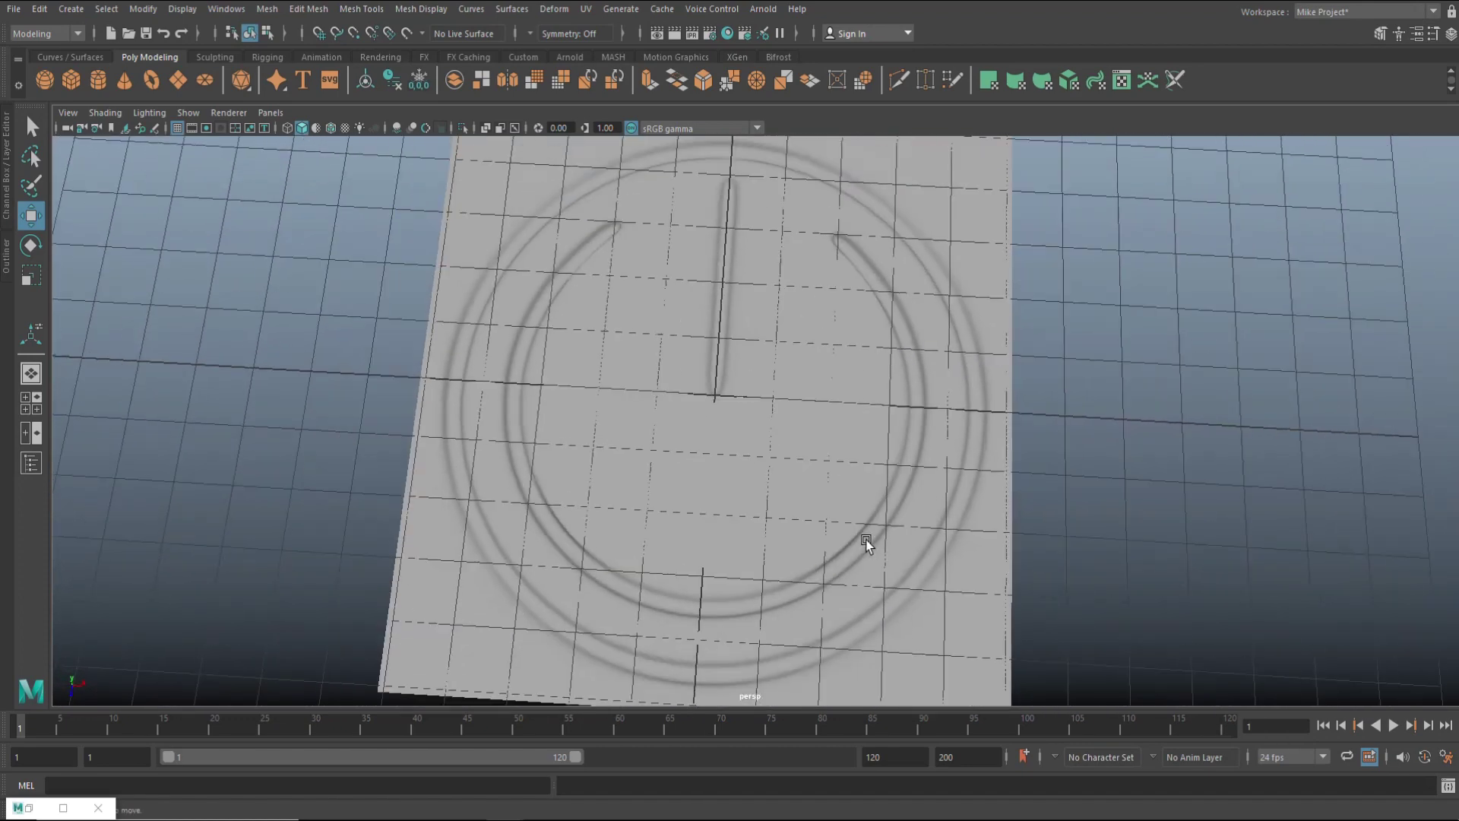
Step: Reselect the grooved plane and return it to the unsmoothed display
click(810, 477)
alt+drag(792, 481, 651, 530)
scroll(782, 478, down, 3)
scroll(562, 593, down, 2)
scroll(586, 631, up, 3)
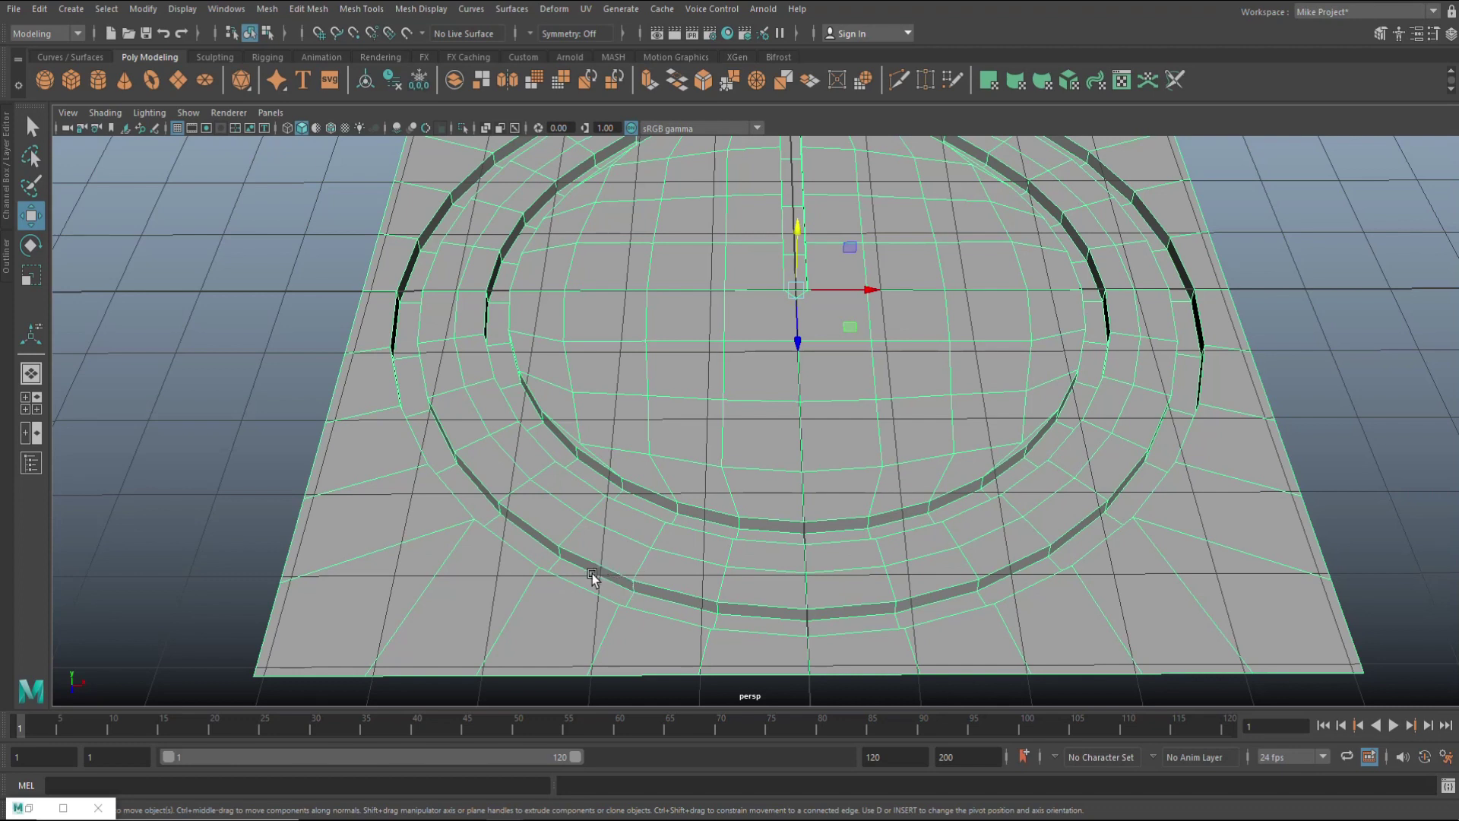
Step: Assign a new Arnold aiStandardSurface material to the plane and set its Base Color to black
right_drag(495, 391, 557, 414)
right_drag(448, 506, 459, 797)
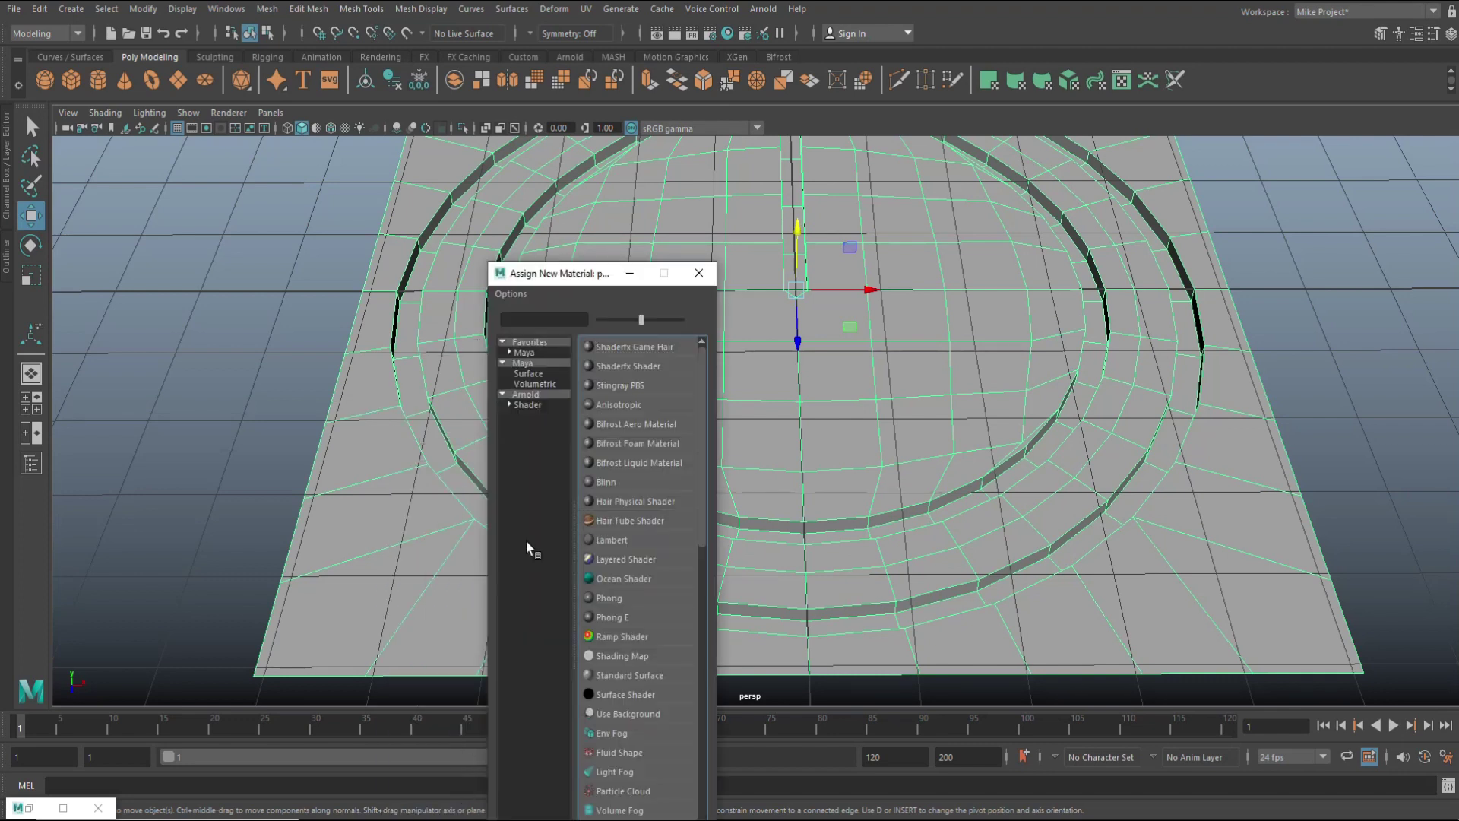
click(530, 406)
click(653, 558)
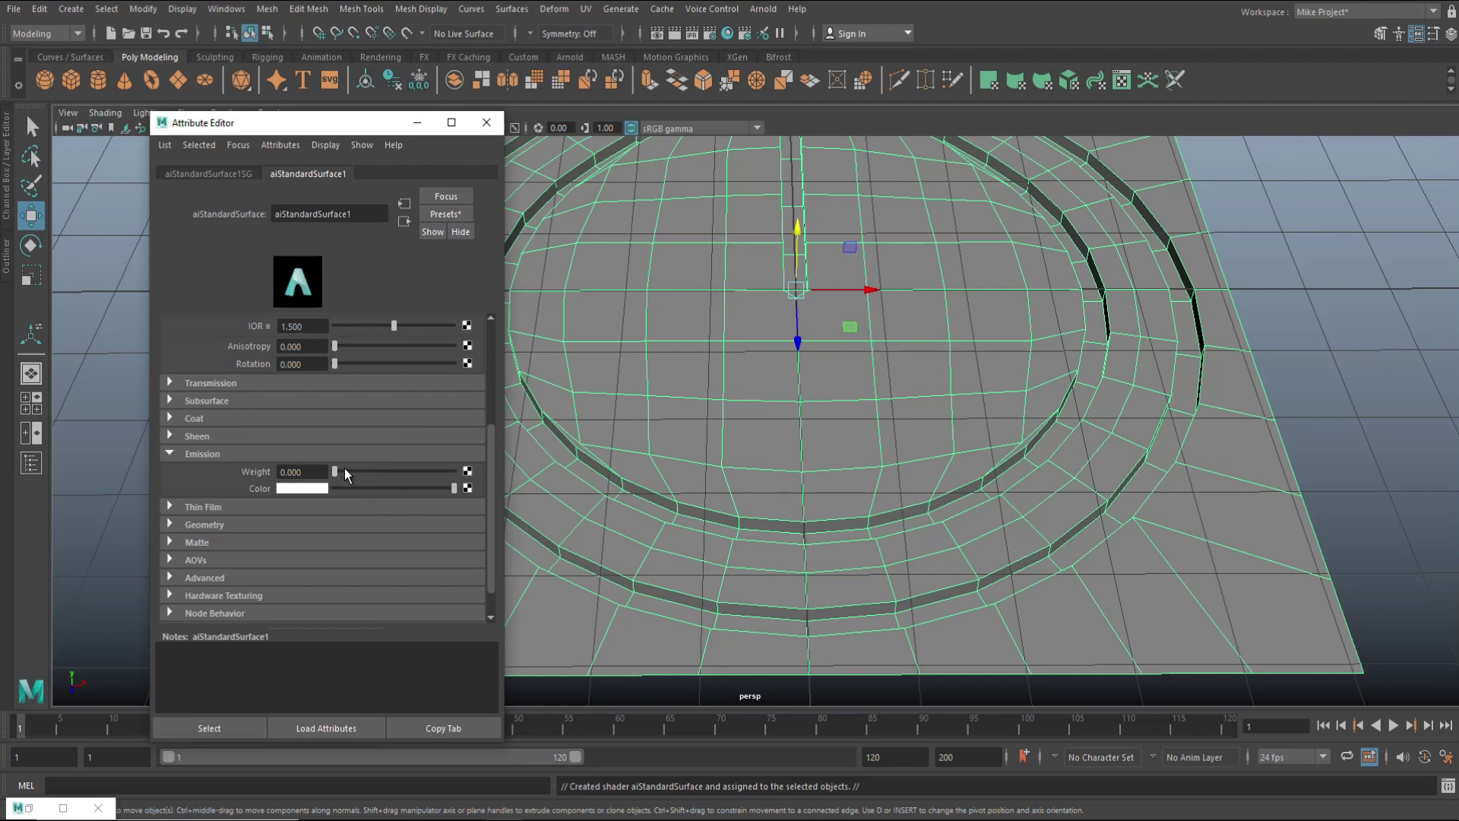
scroll(194, 441, up, 4)
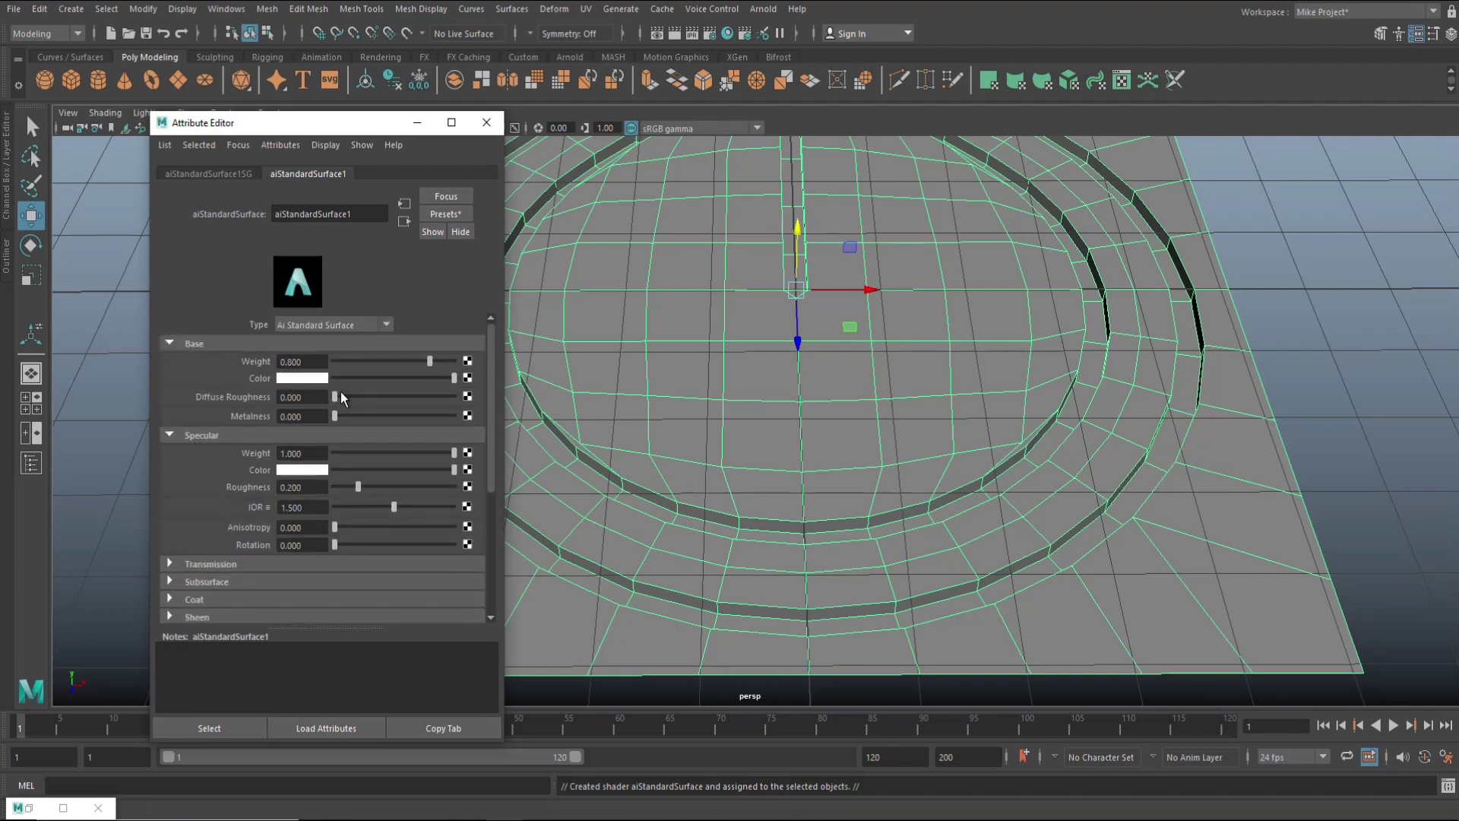
drag(453, 383, 258, 388)
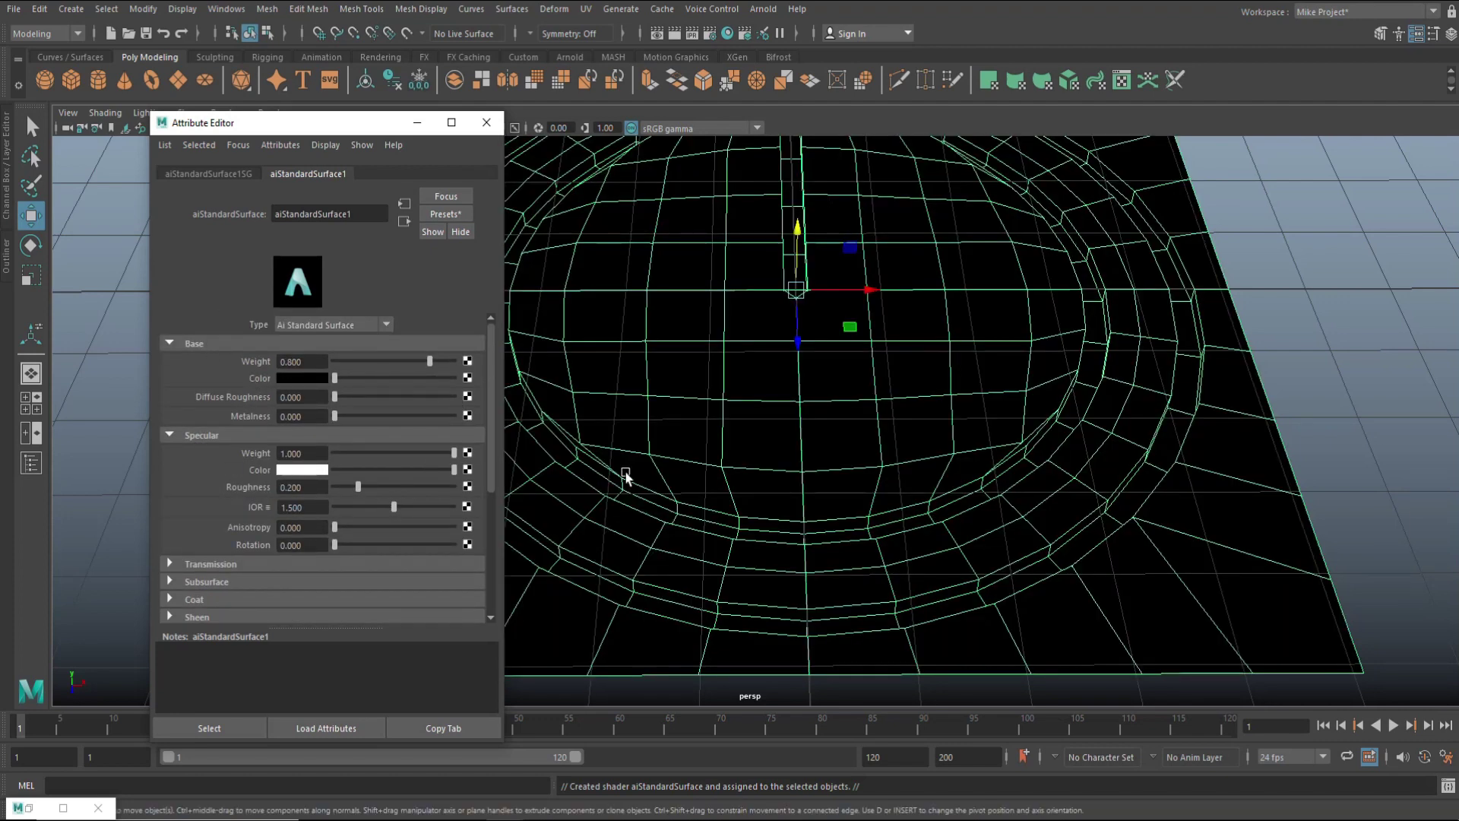
click(486, 122)
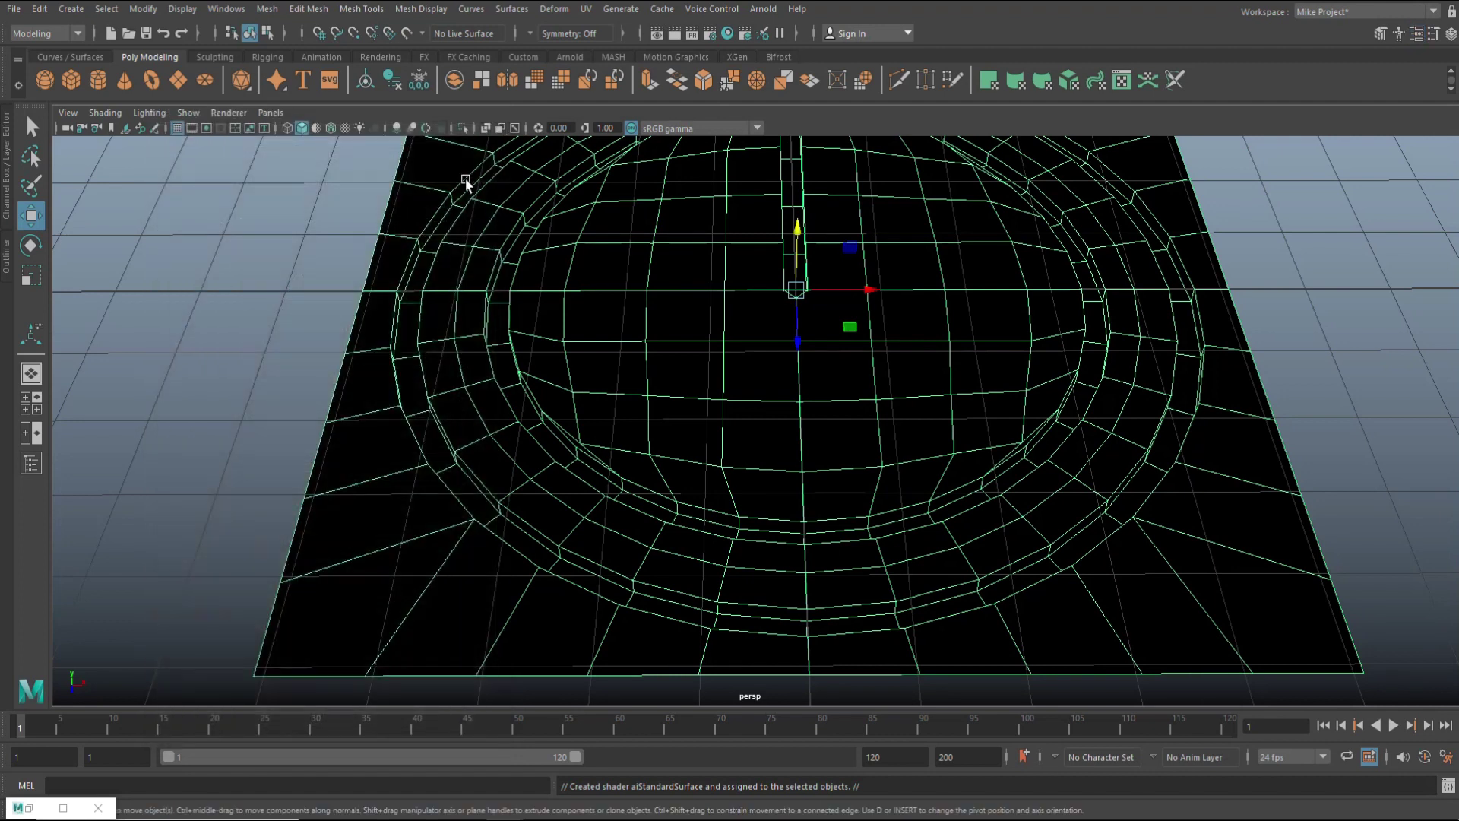
Step: Select the groove floor faces of the outer ring, open arc and vertical bar on the black plane, using wireframe display
scroll(600, 331, down, 3)
alt+drag(641, 332, 648, 372)
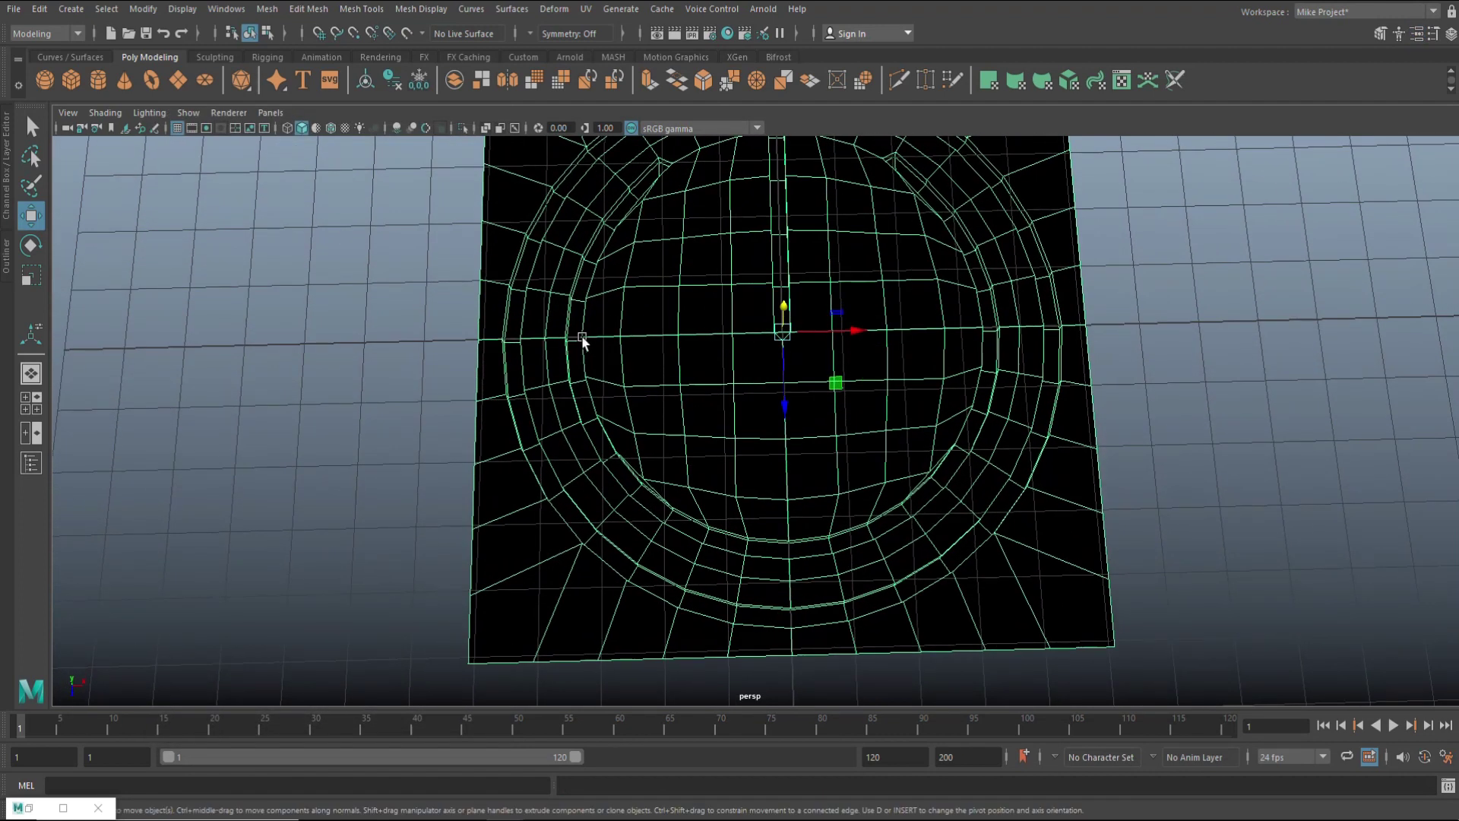
right_drag(582, 340, 588, 385)
click(543, 475)
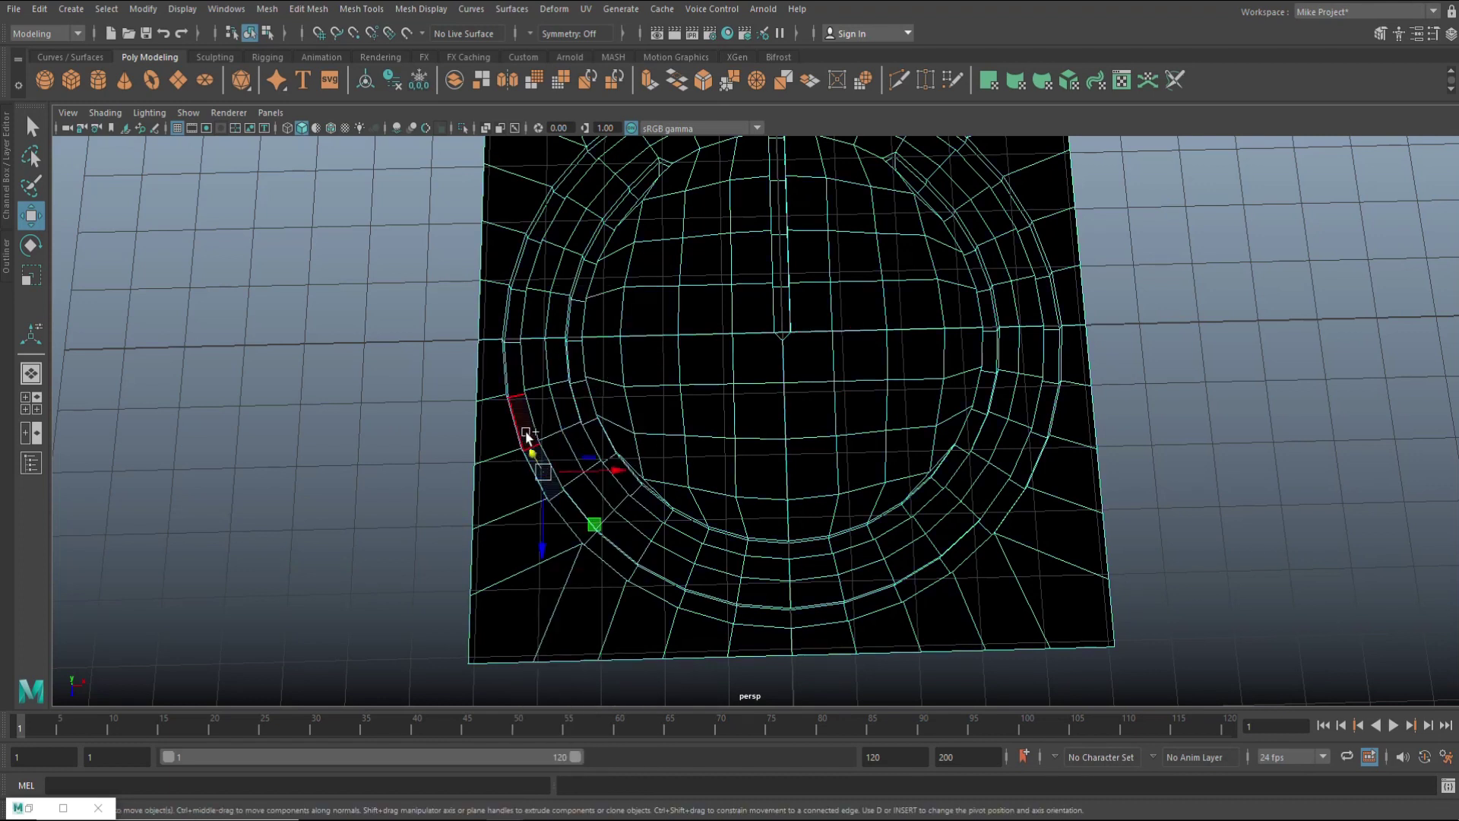
double_click(525, 435)
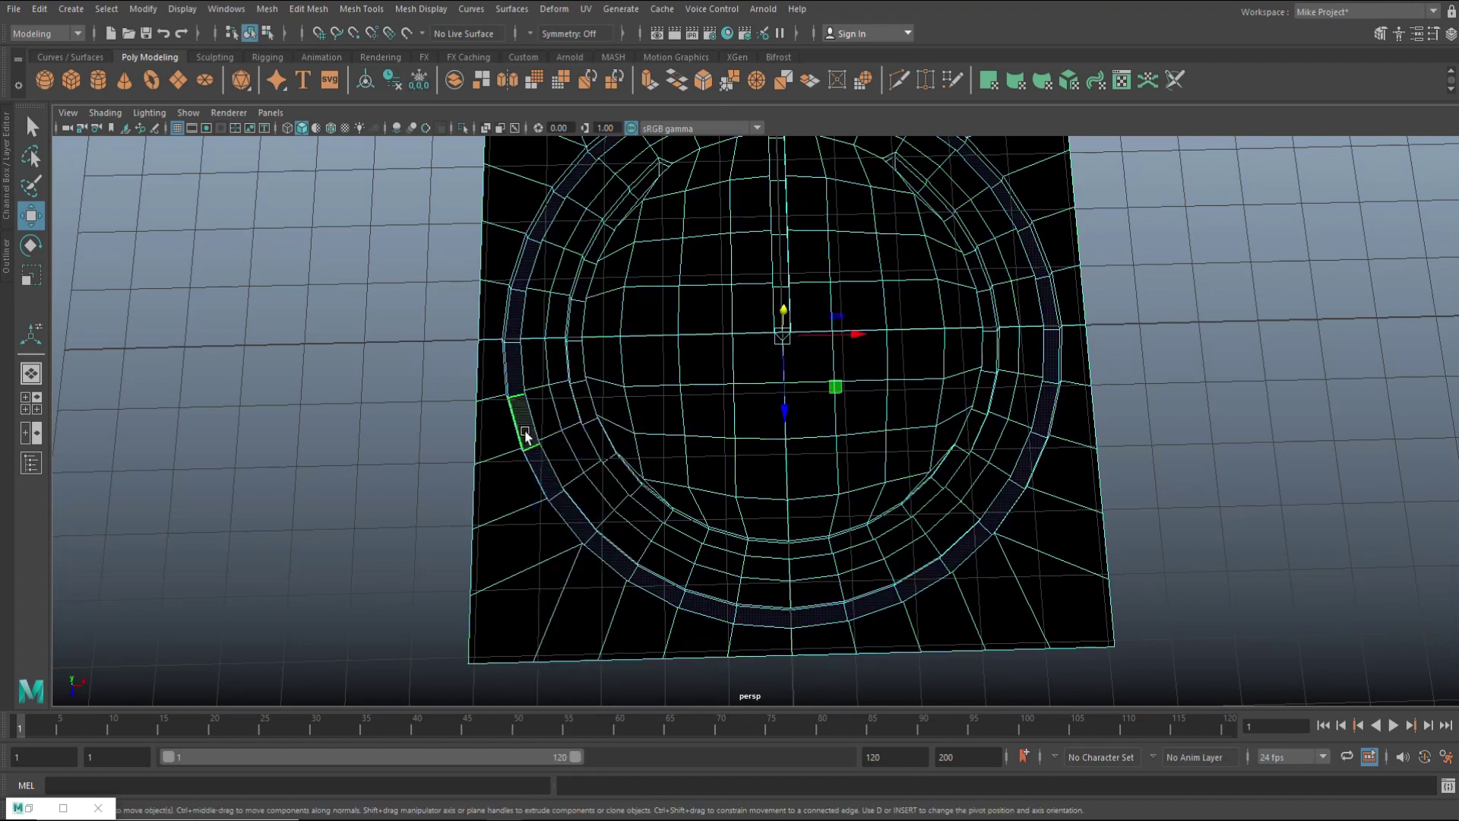
key(4)
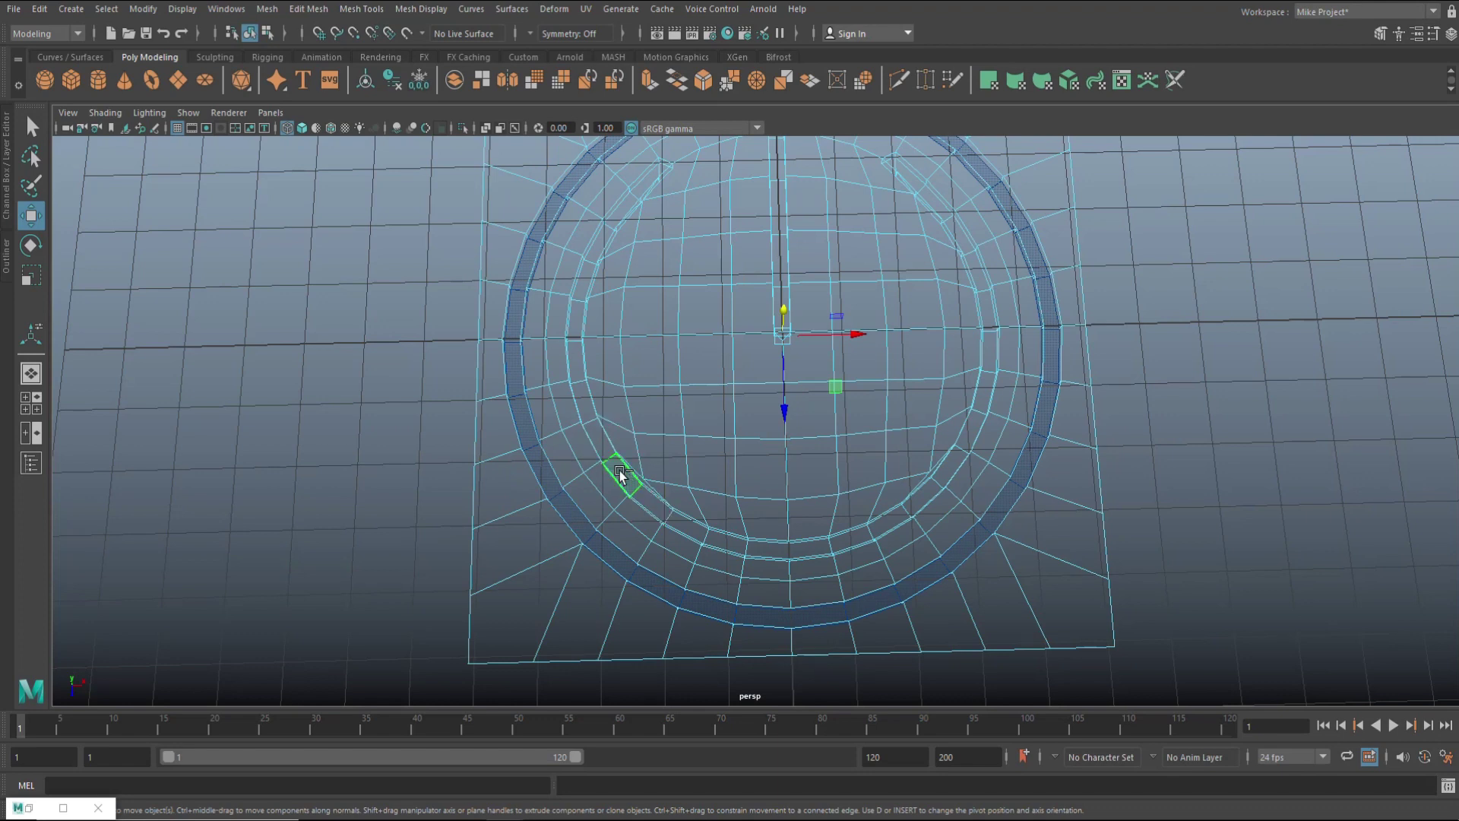
shift+double_click(607, 448)
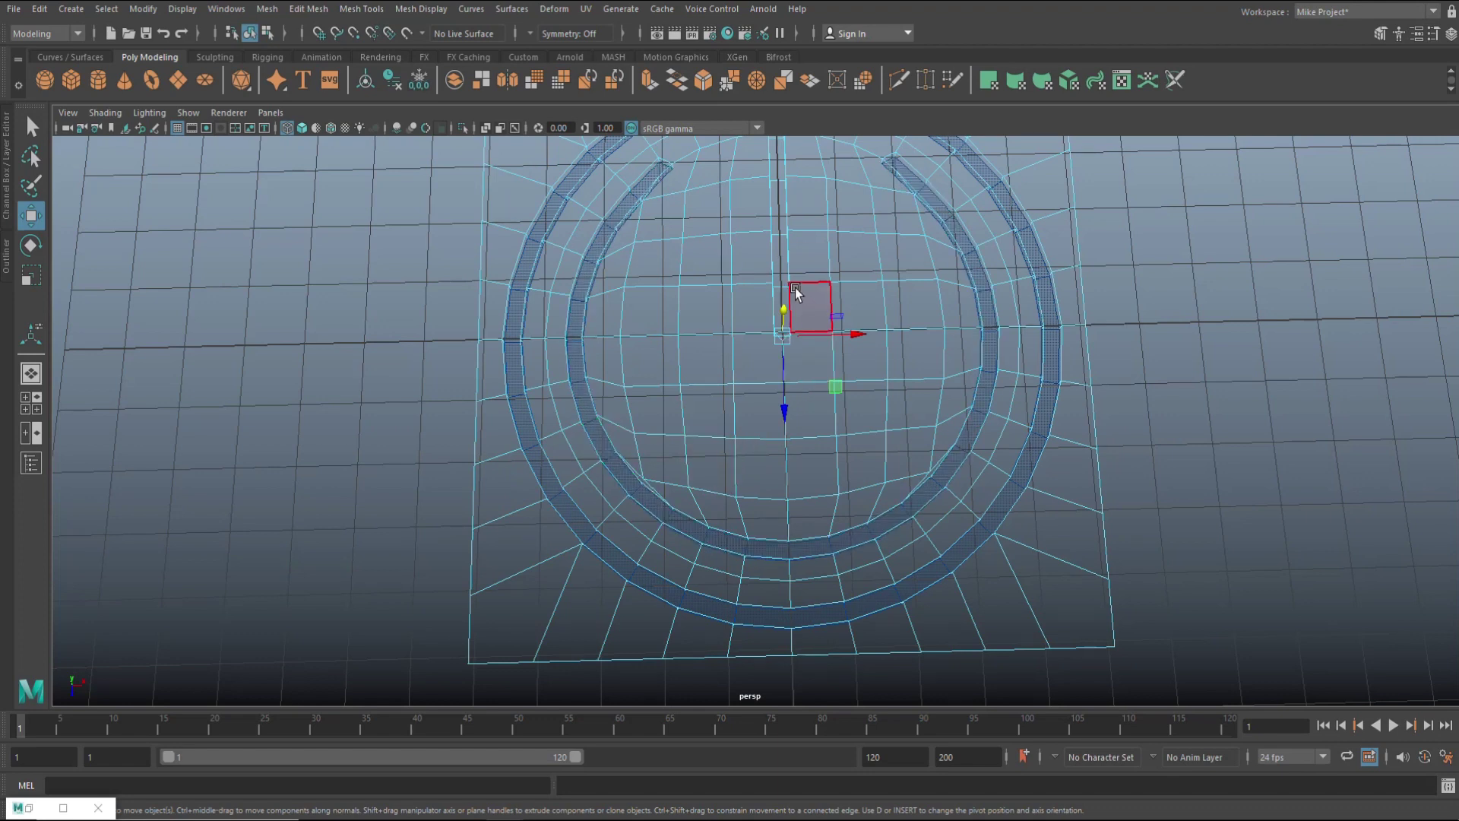
shift+click(780, 266)
shift+click(781, 216)
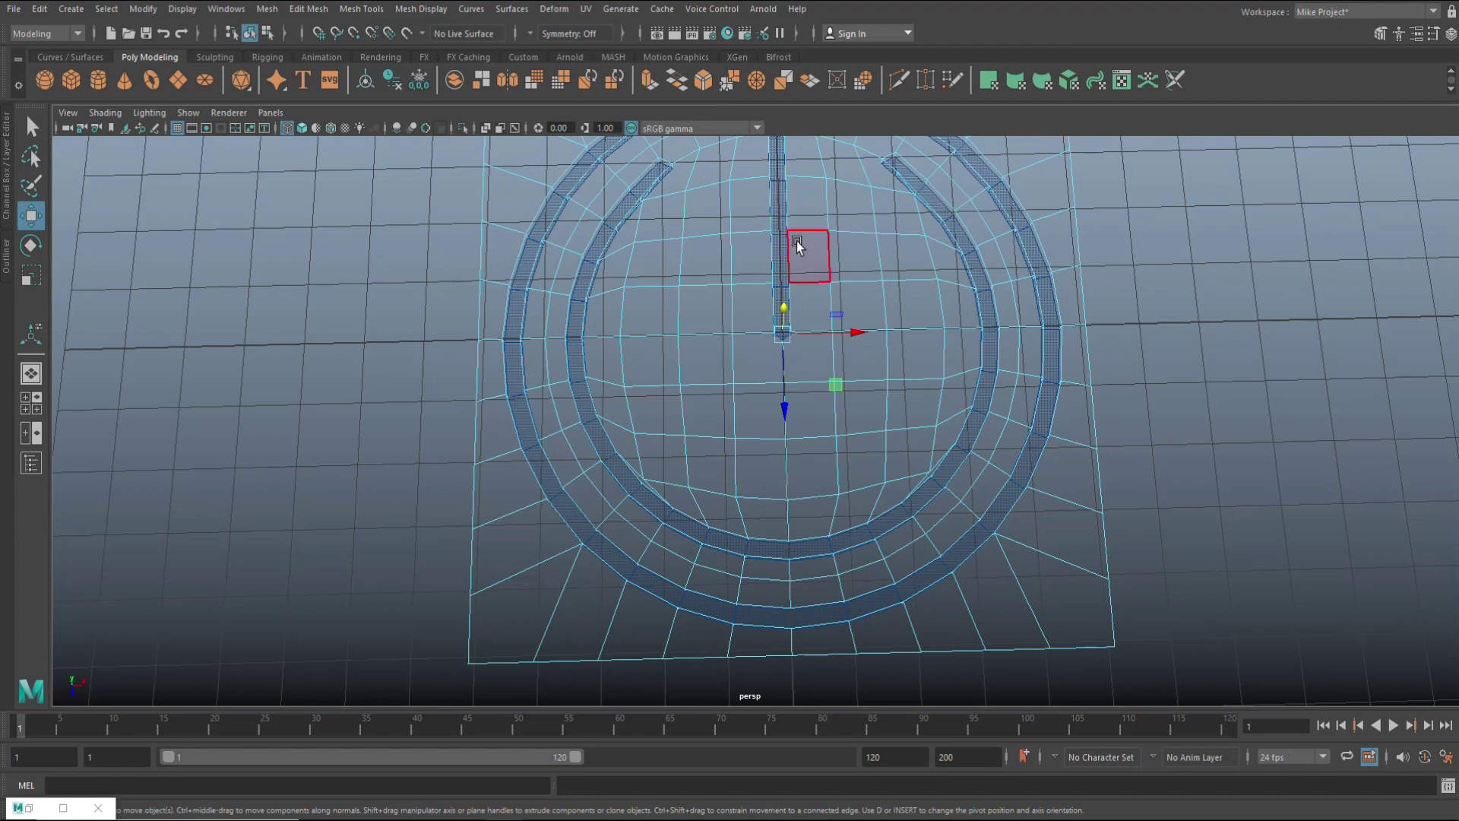
Step: Correct the groove floor face selection at the vertical bar's lower end and check the selected faces up to its top end
scroll(836, 289, up, 5)
scroll(886, 342, down, 3)
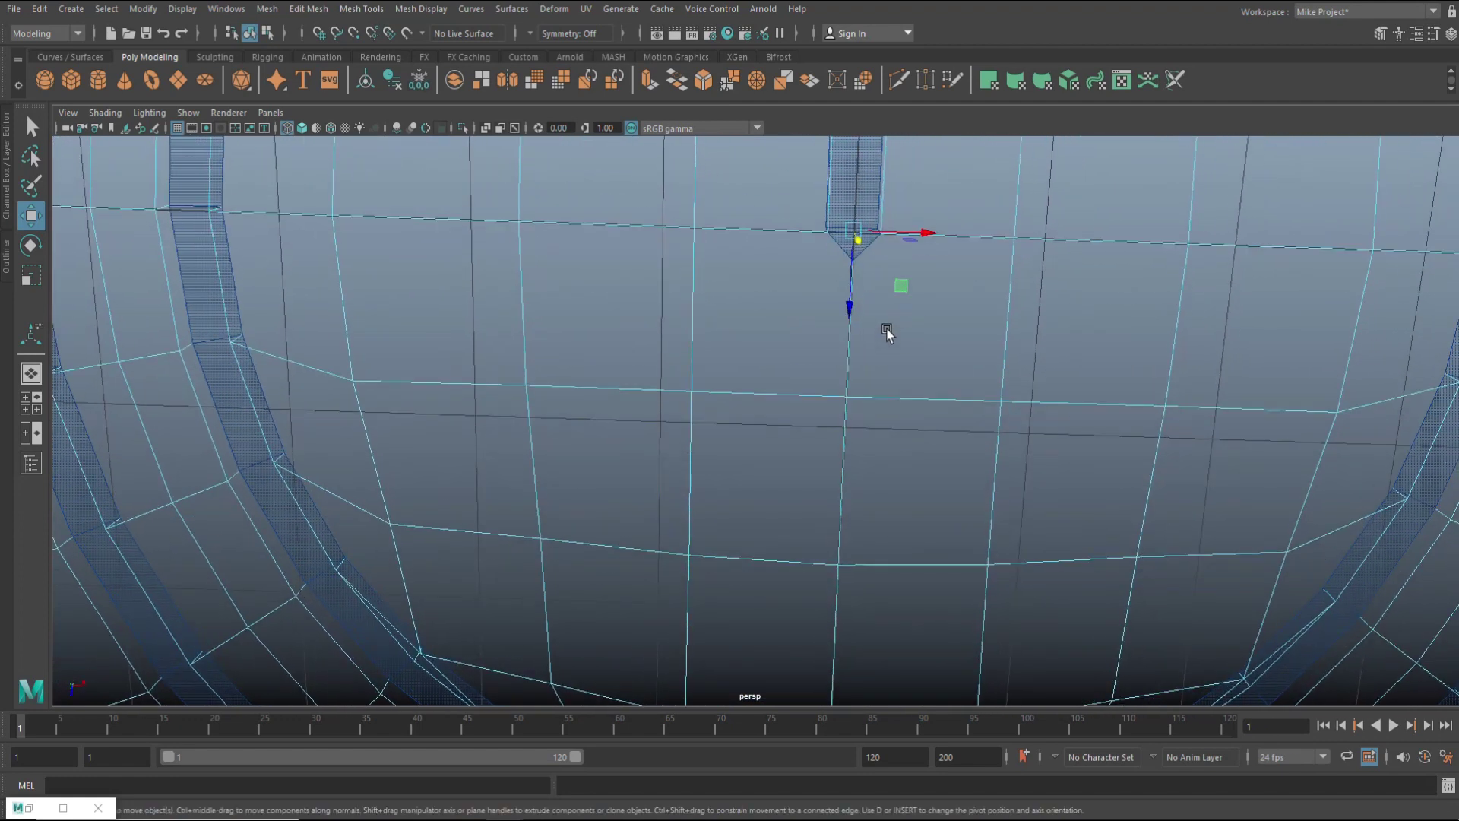
scroll(905, 336, down, 2)
scroll(908, 355, down, 3)
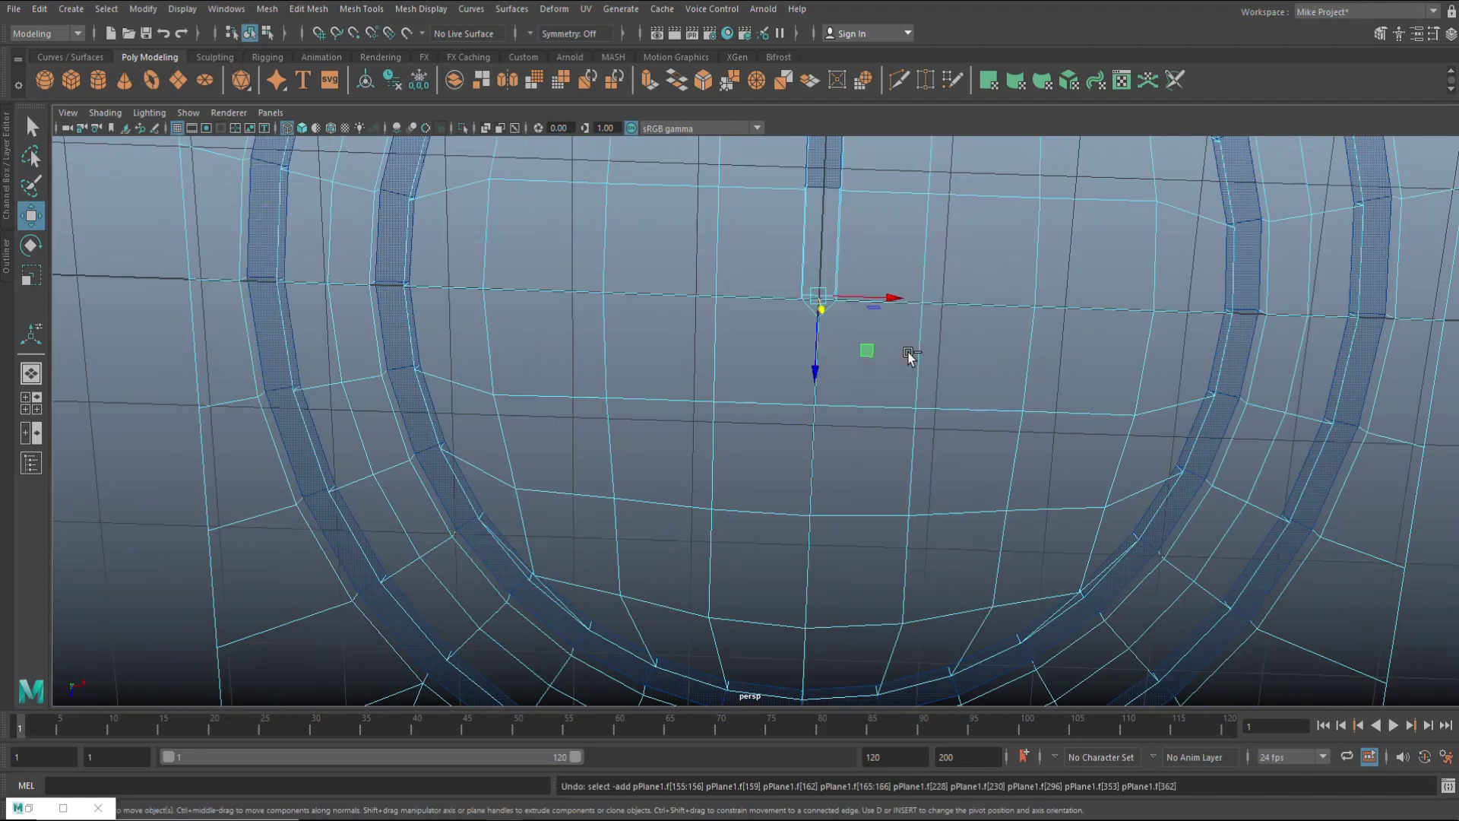
scroll(937, 331, down, 3)
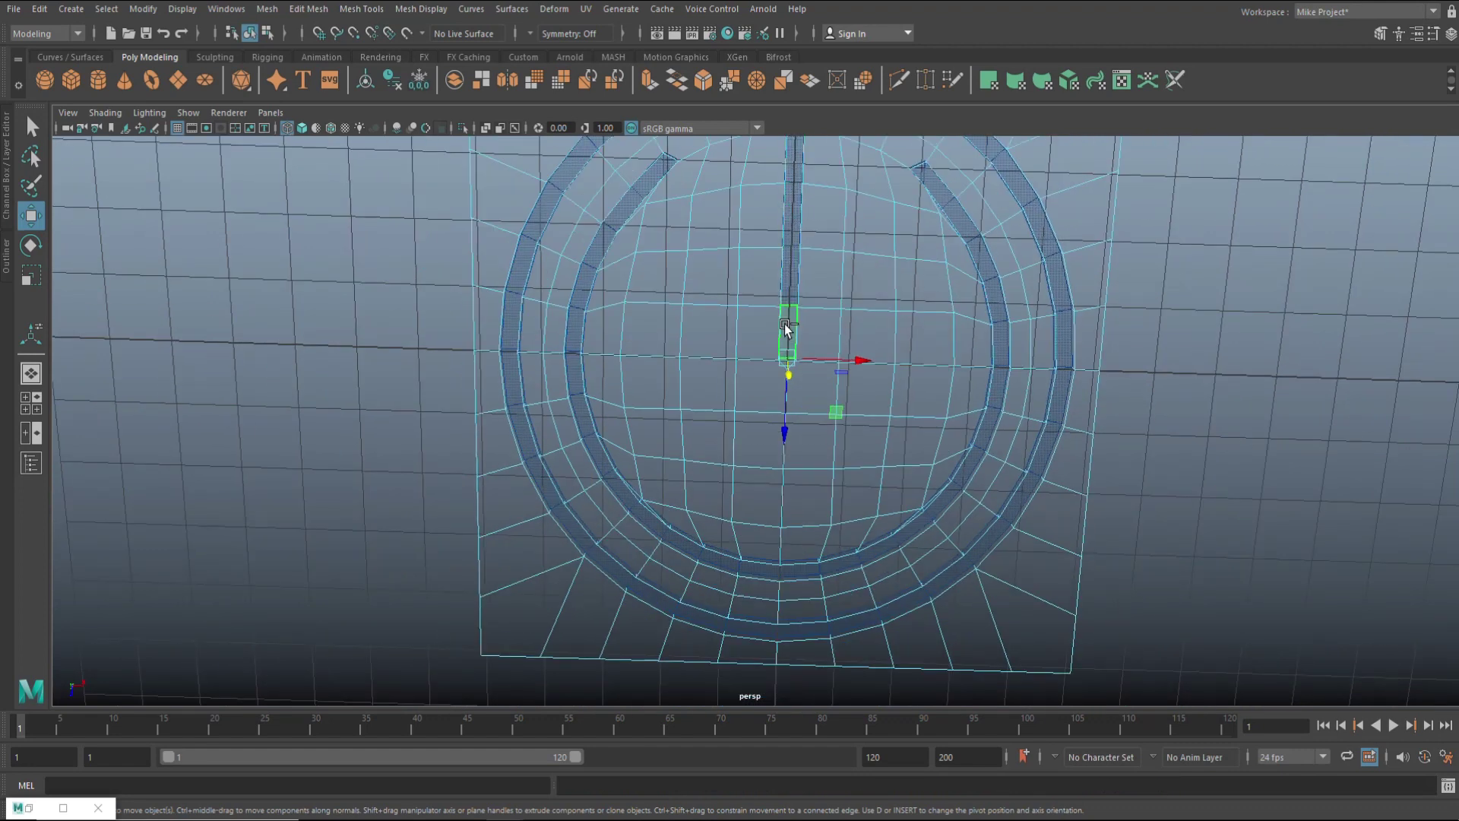
scroll(875, 304, up, 5)
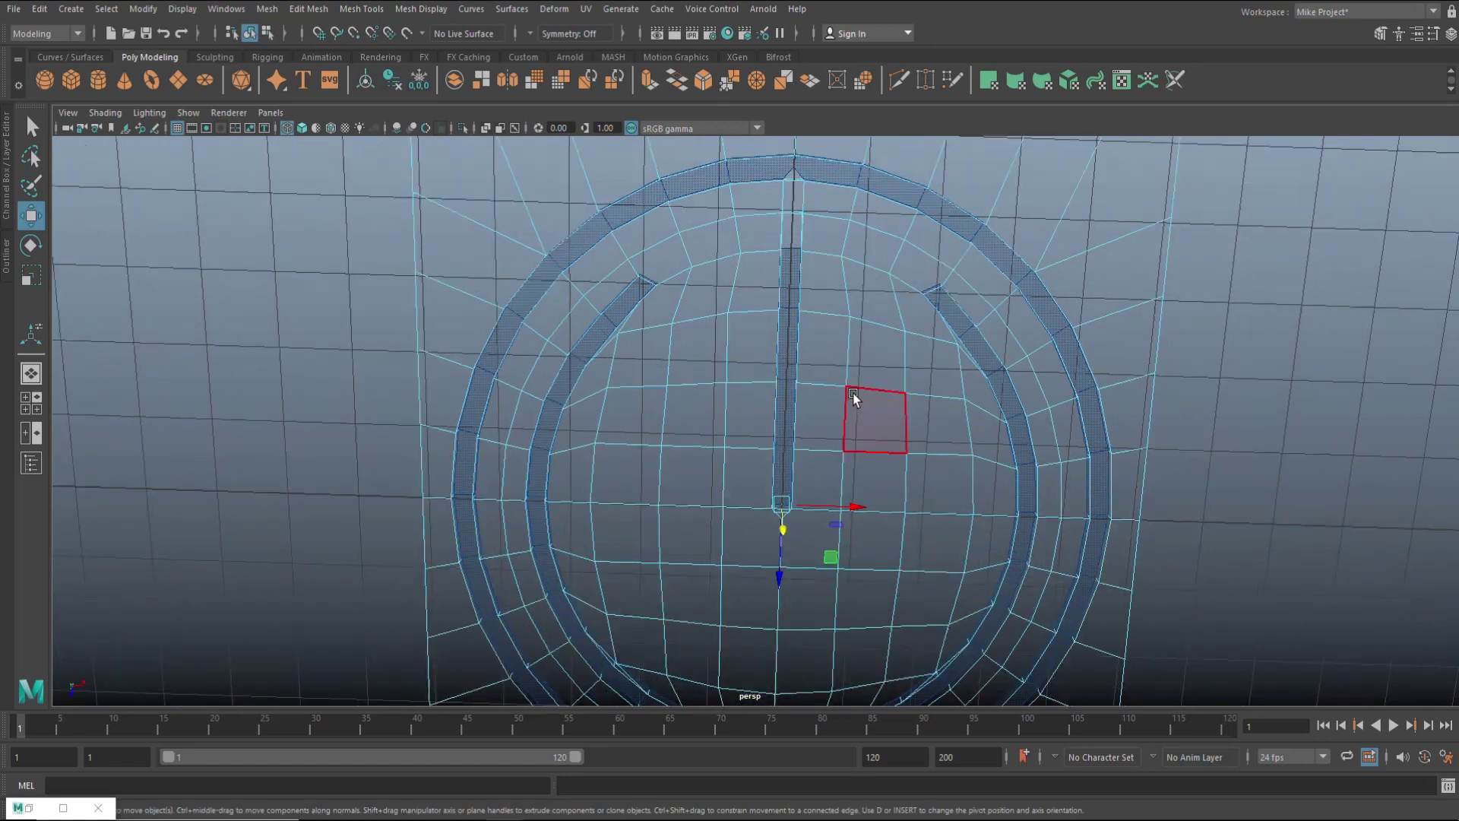
alt+drag(870, 274, 864, 389)
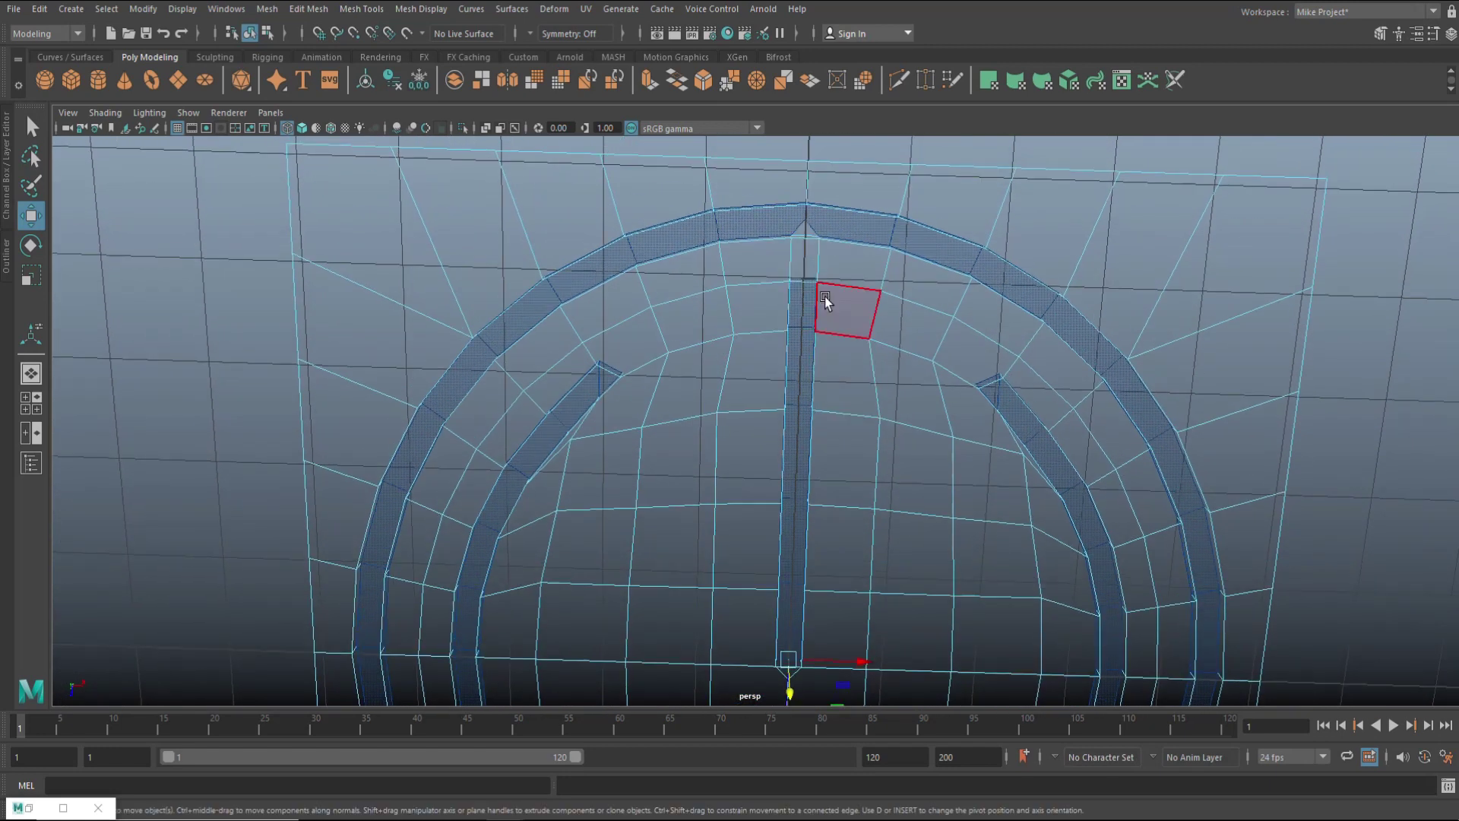
scroll(817, 243, up, 5)
scroll(829, 216, down, 5)
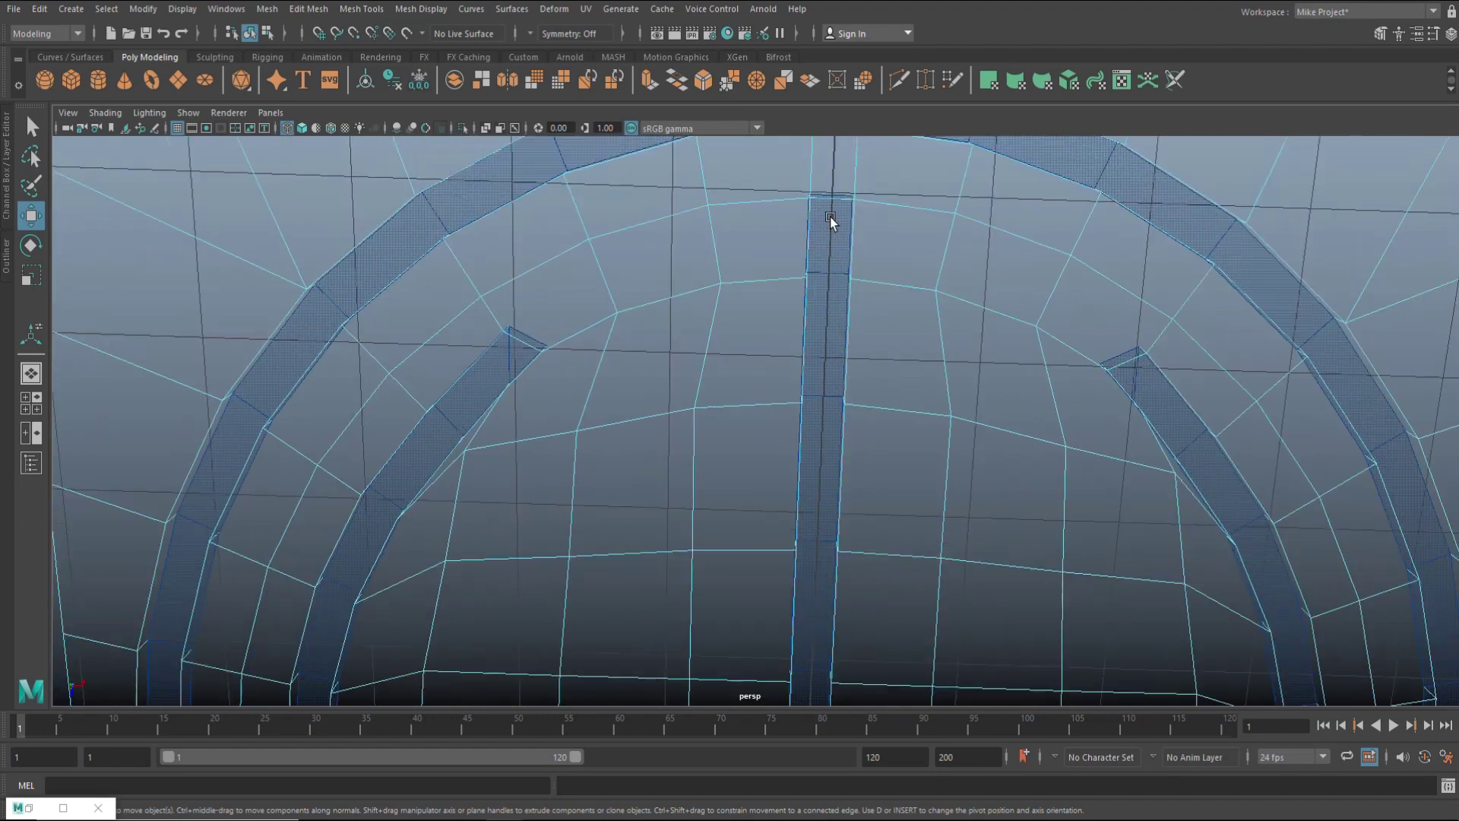
alt+drag(847, 179, 847, 186)
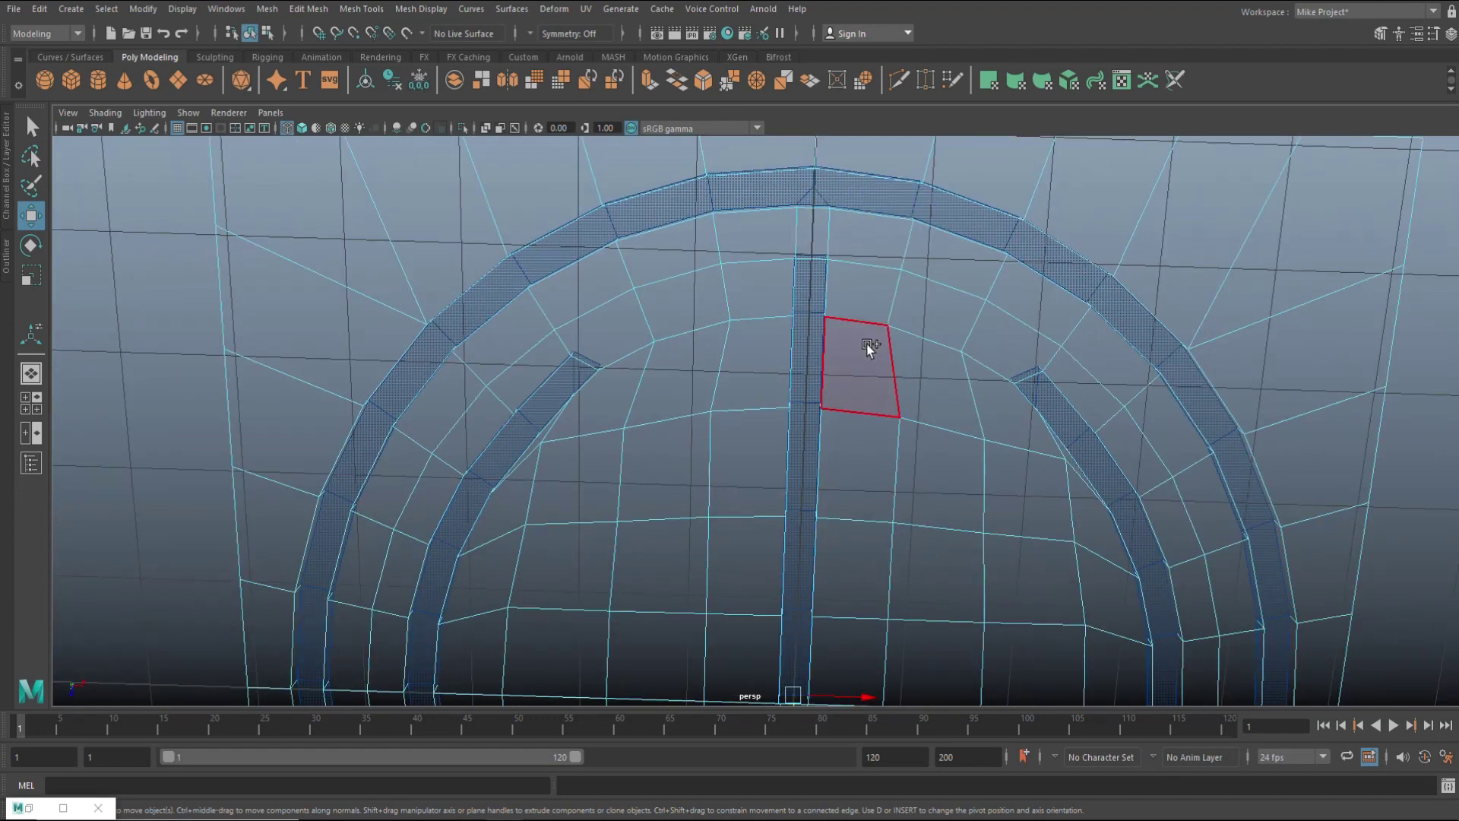
Step: Switch the perspective view back to shaded display, keeping the groove floor faces selected
click(31, 403)
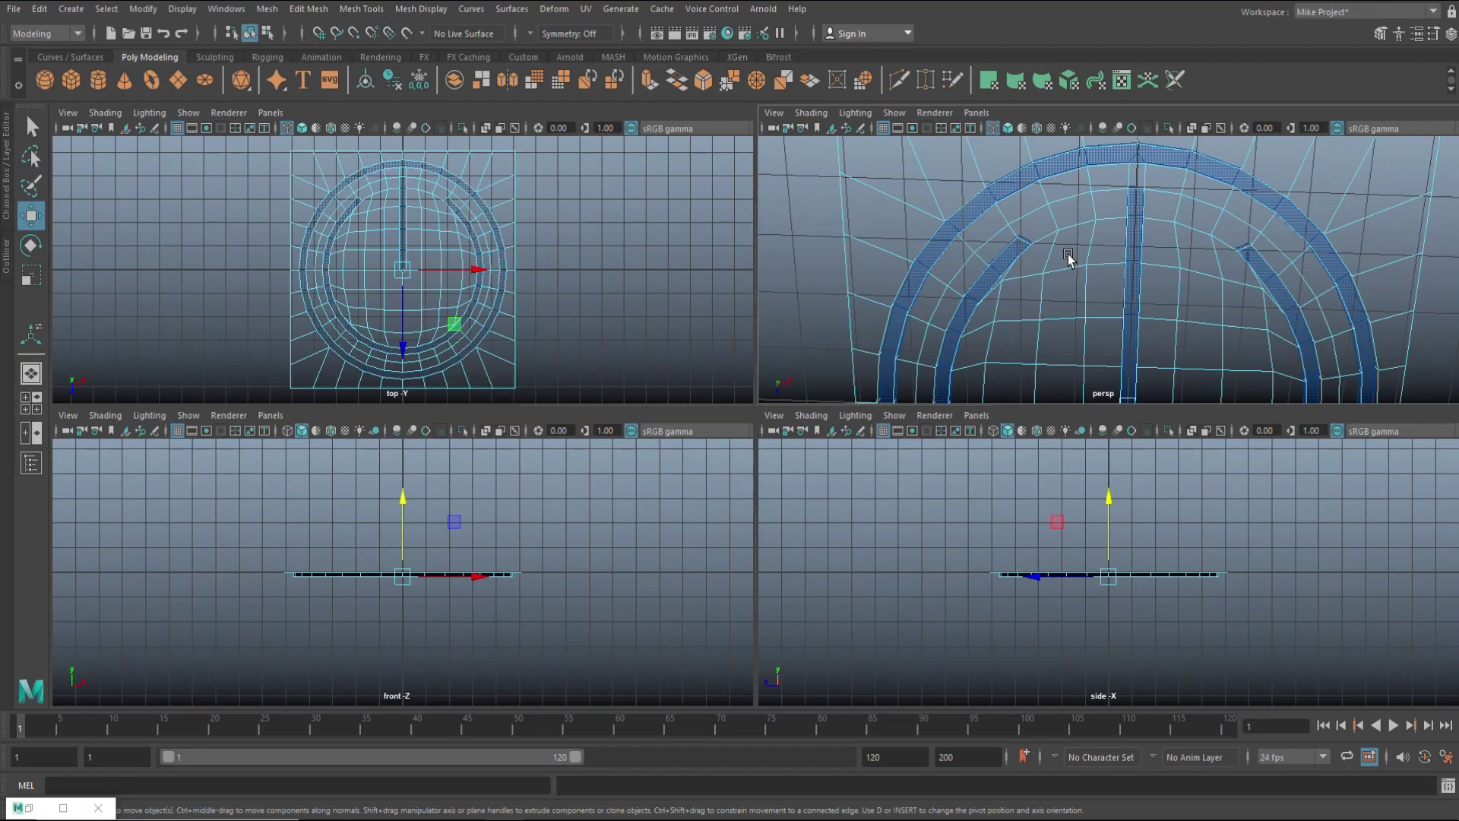
key(space)
key(5)
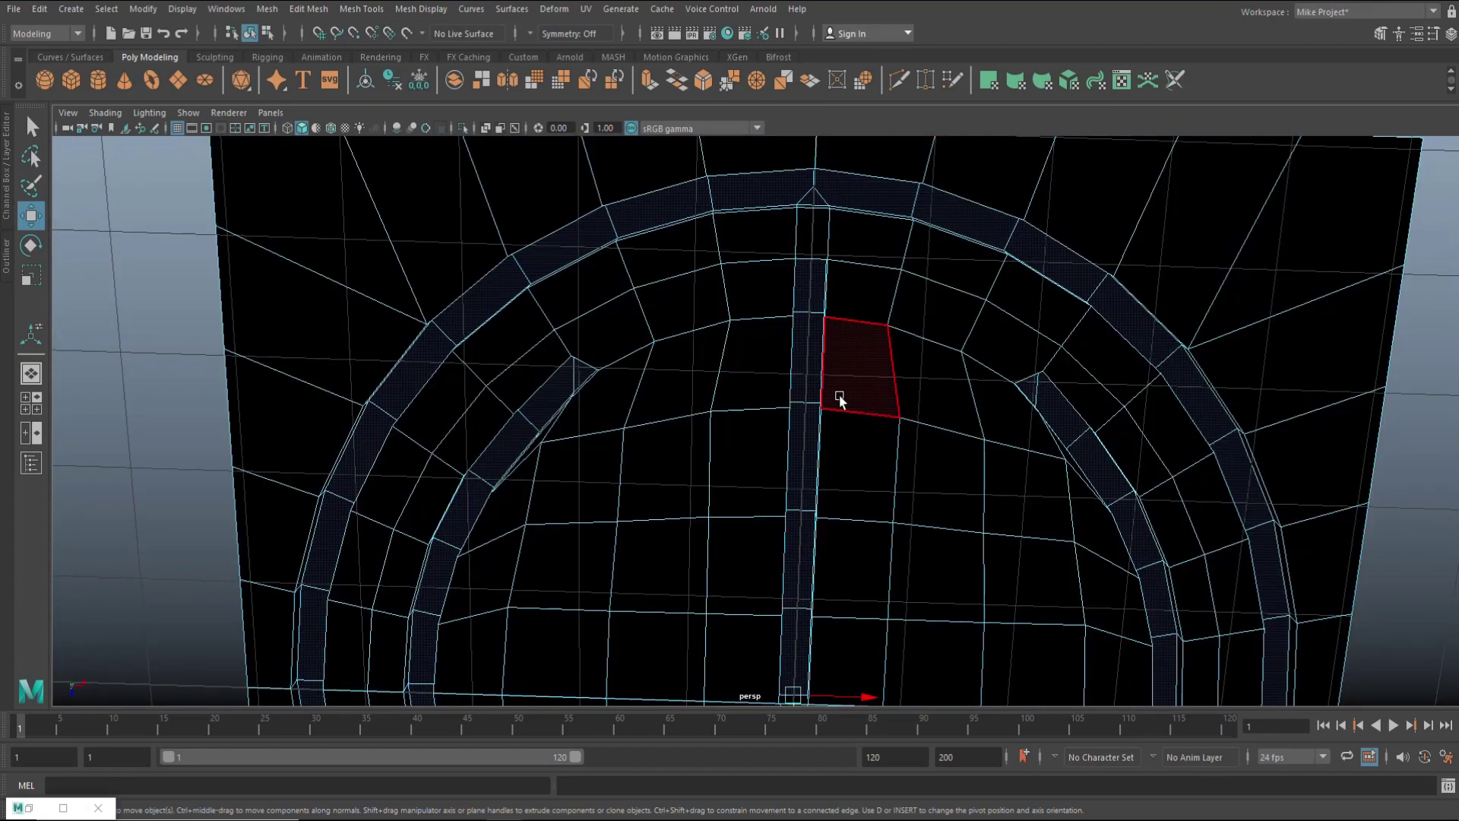
alt+drag(840, 400, 975, 386)
scroll(896, 316, down, 3)
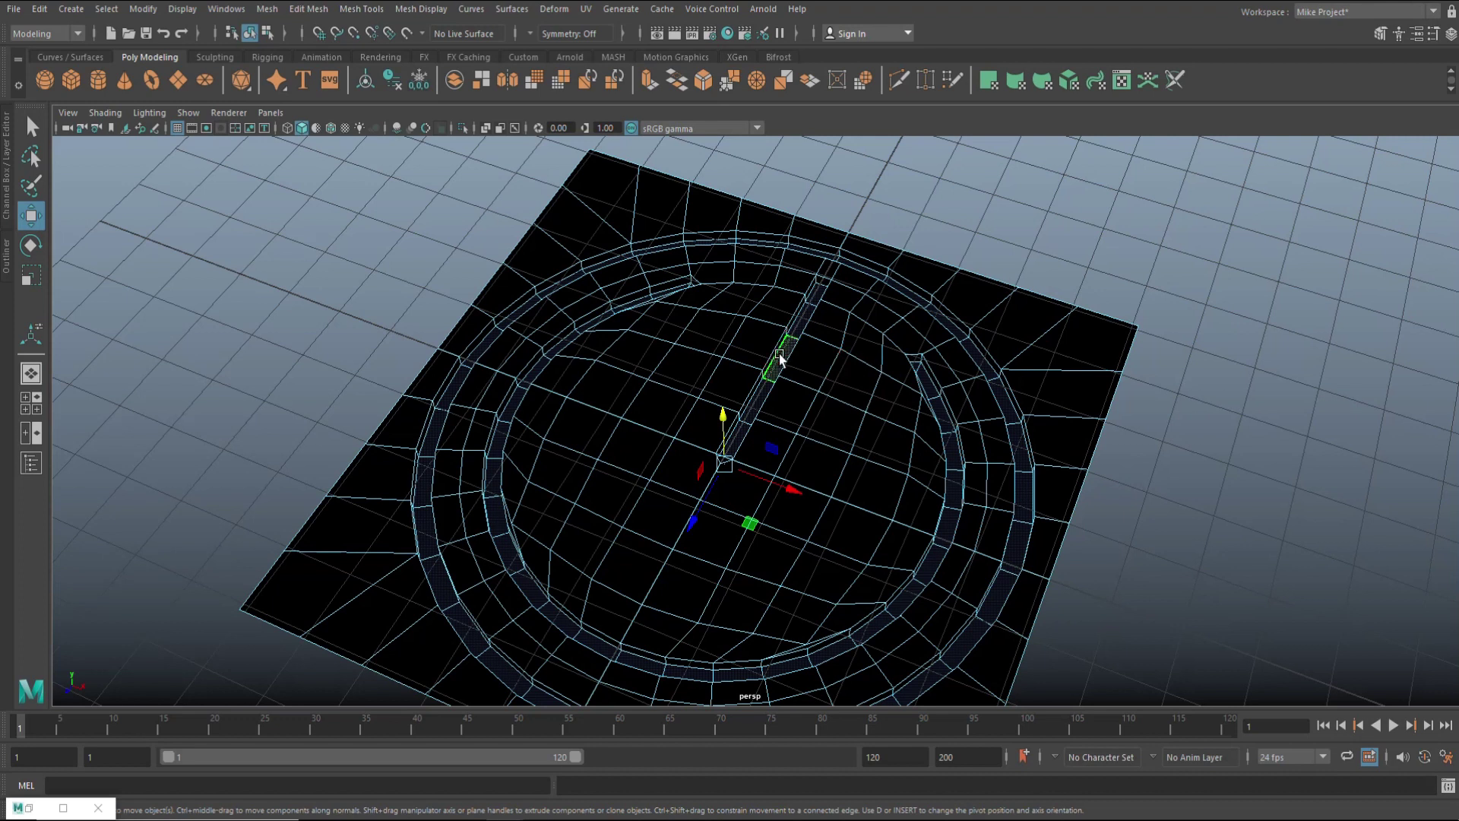
Step: Assign a new Arnold aiStandardSurface material to the selected groove faces and set its Base Color to green
right_drag(780, 357, 802, 773)
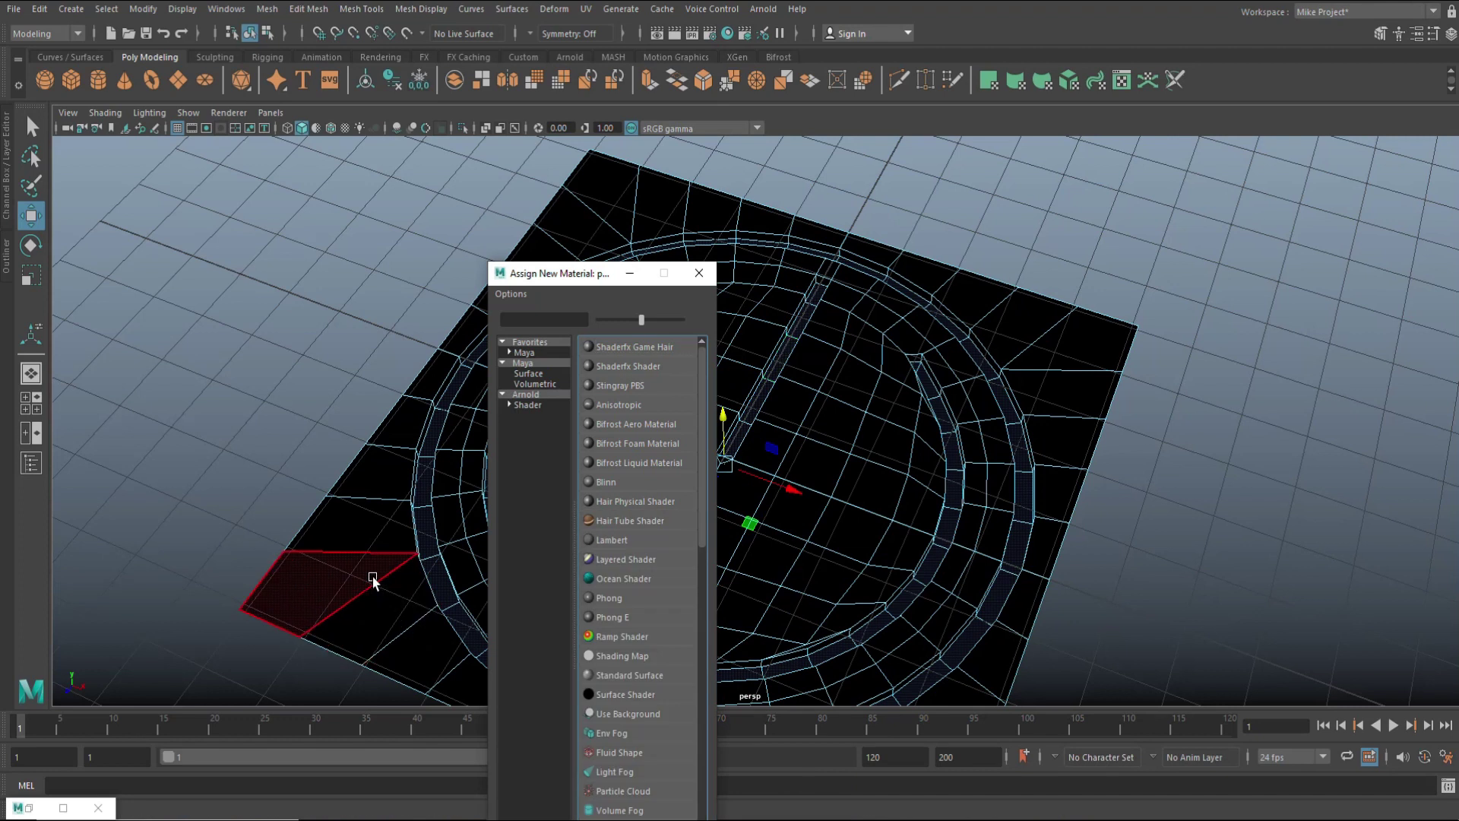
click(528, 405)
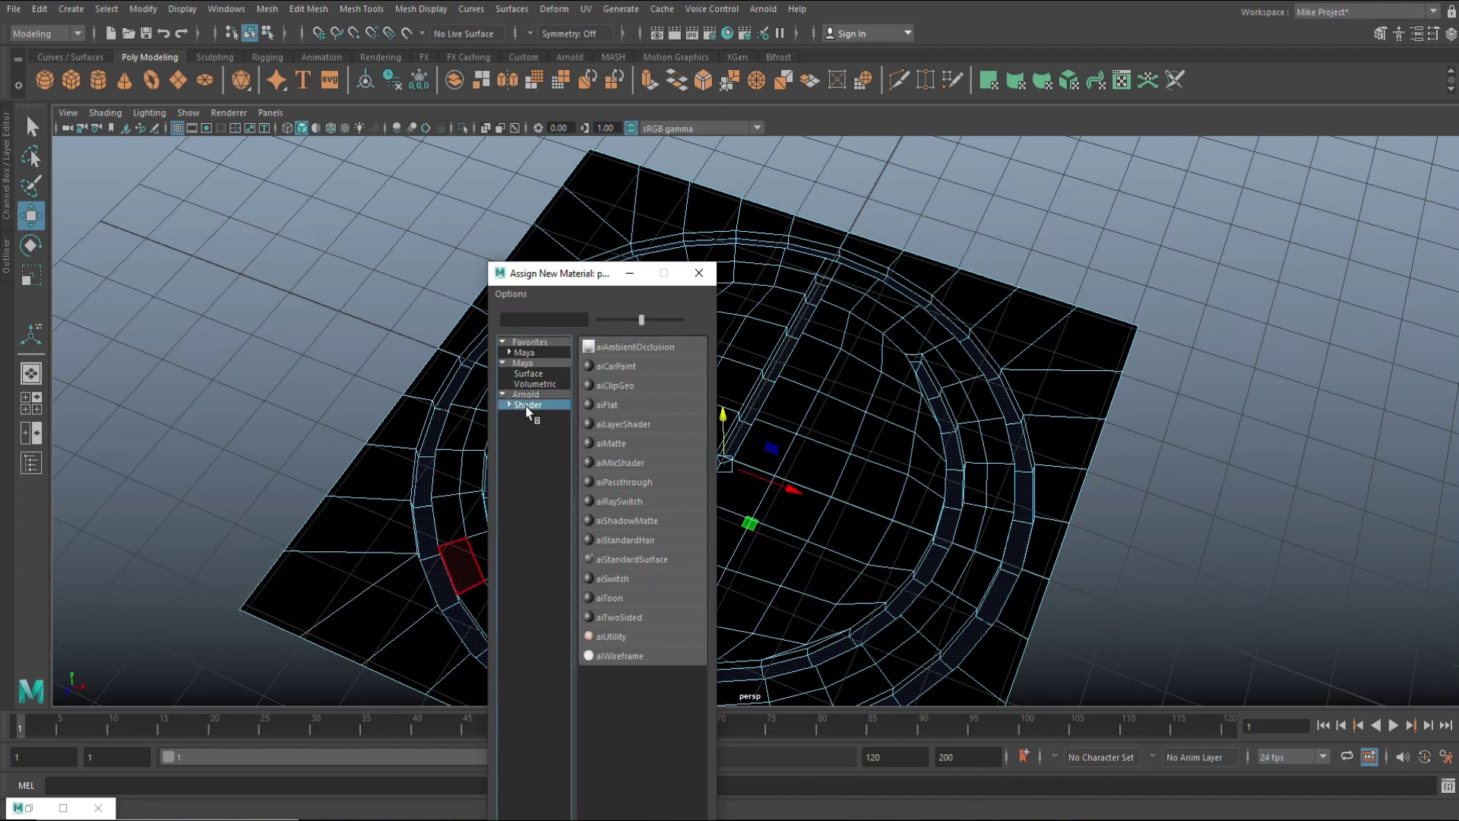
click(658, 560)
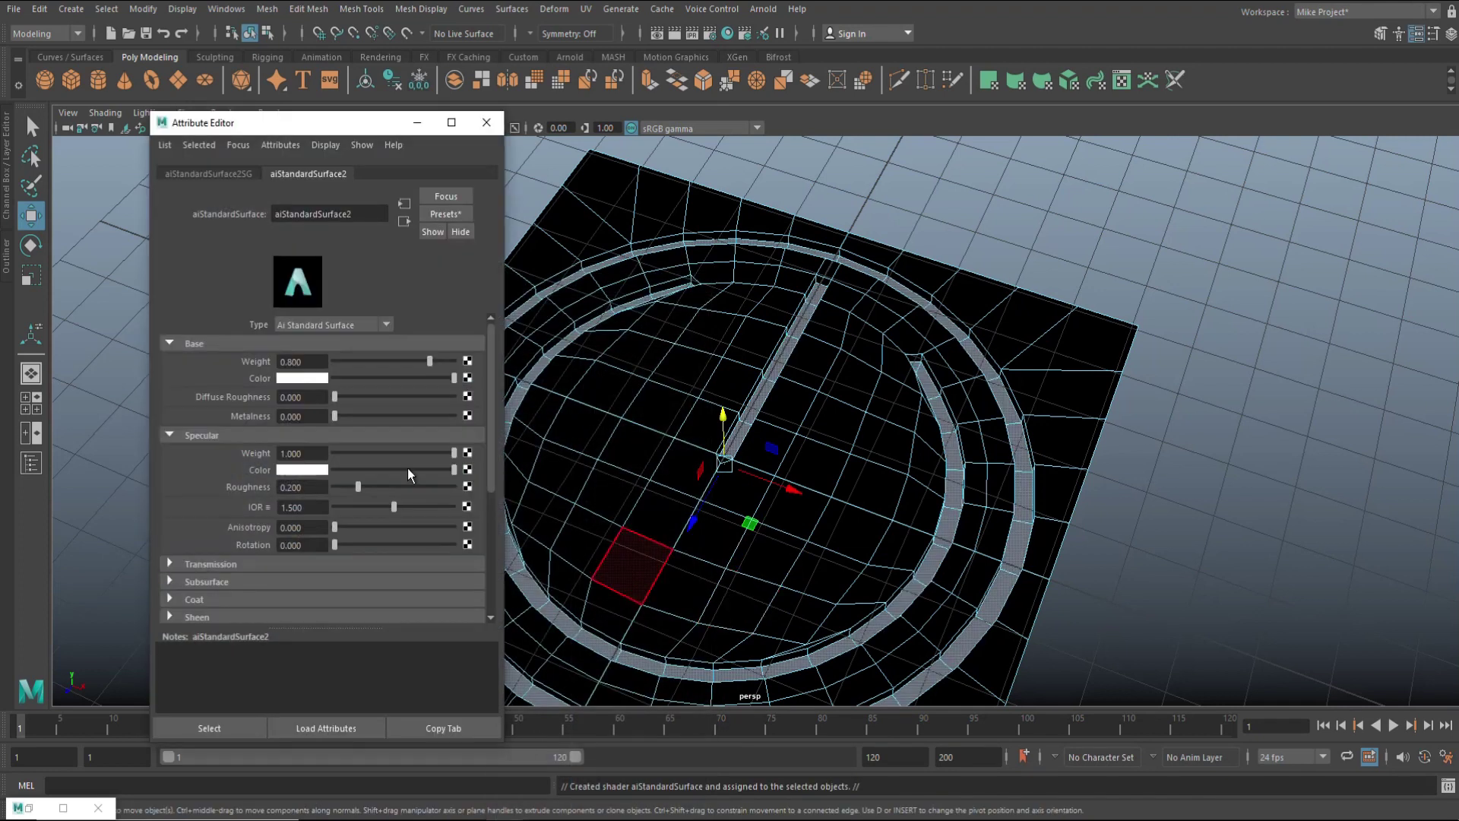
click(305, 380)
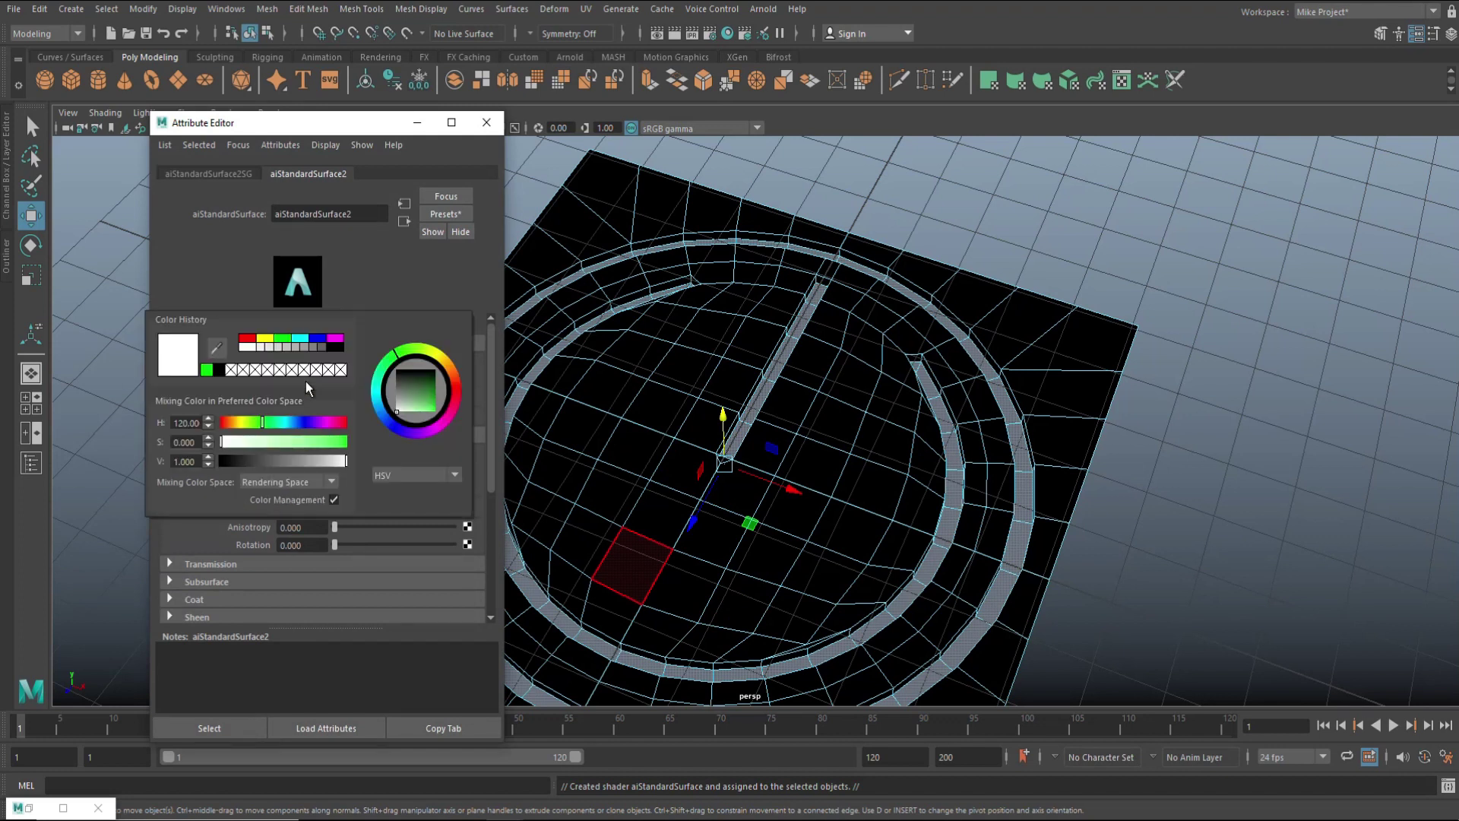
click(282, 338)
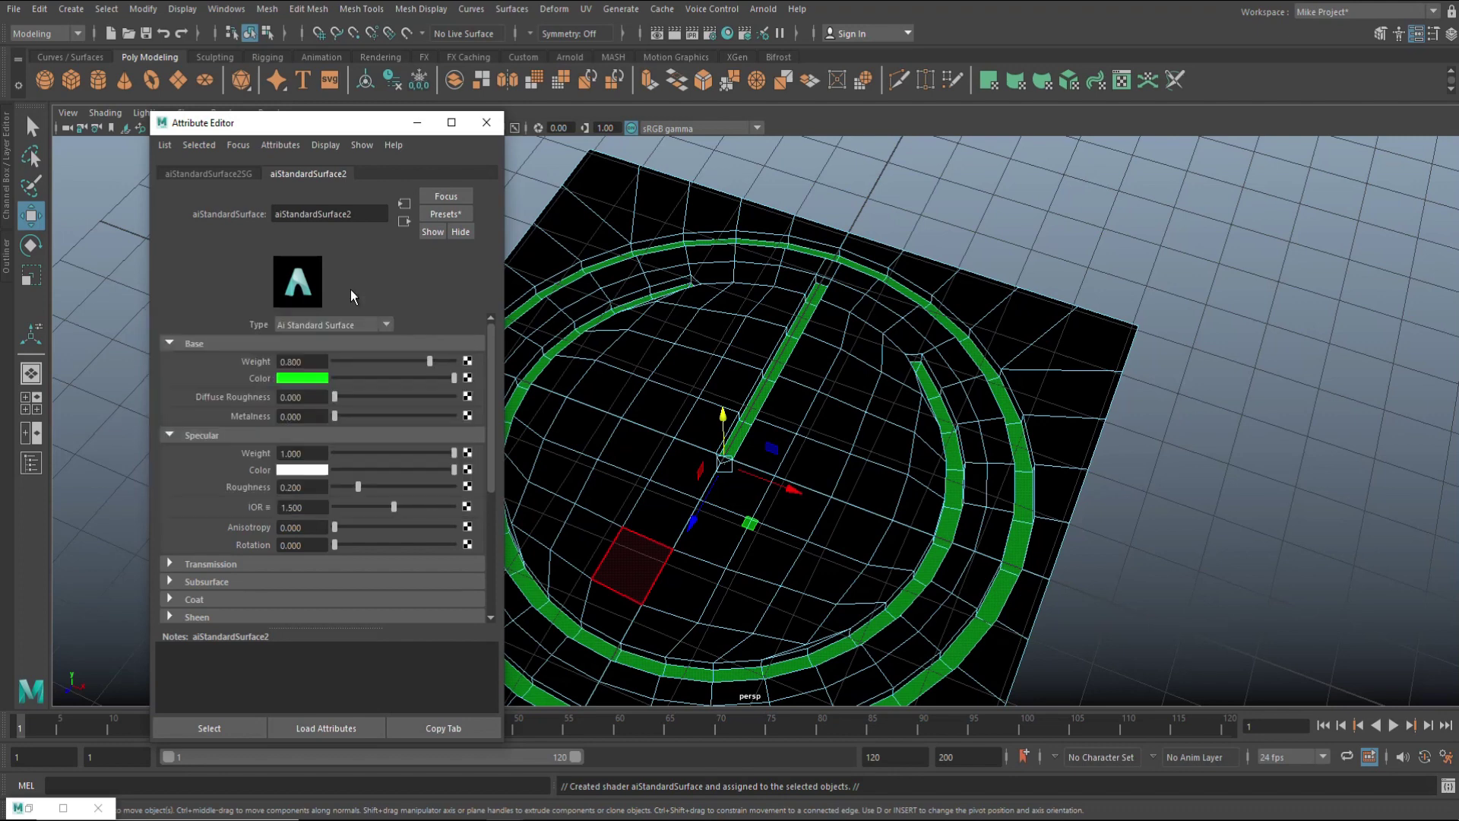
click(487, 122)
Step: Return to object mode and examine the green symbol in smooth mesh preview with the plane deselected
scroll(592, 558, down, 6)
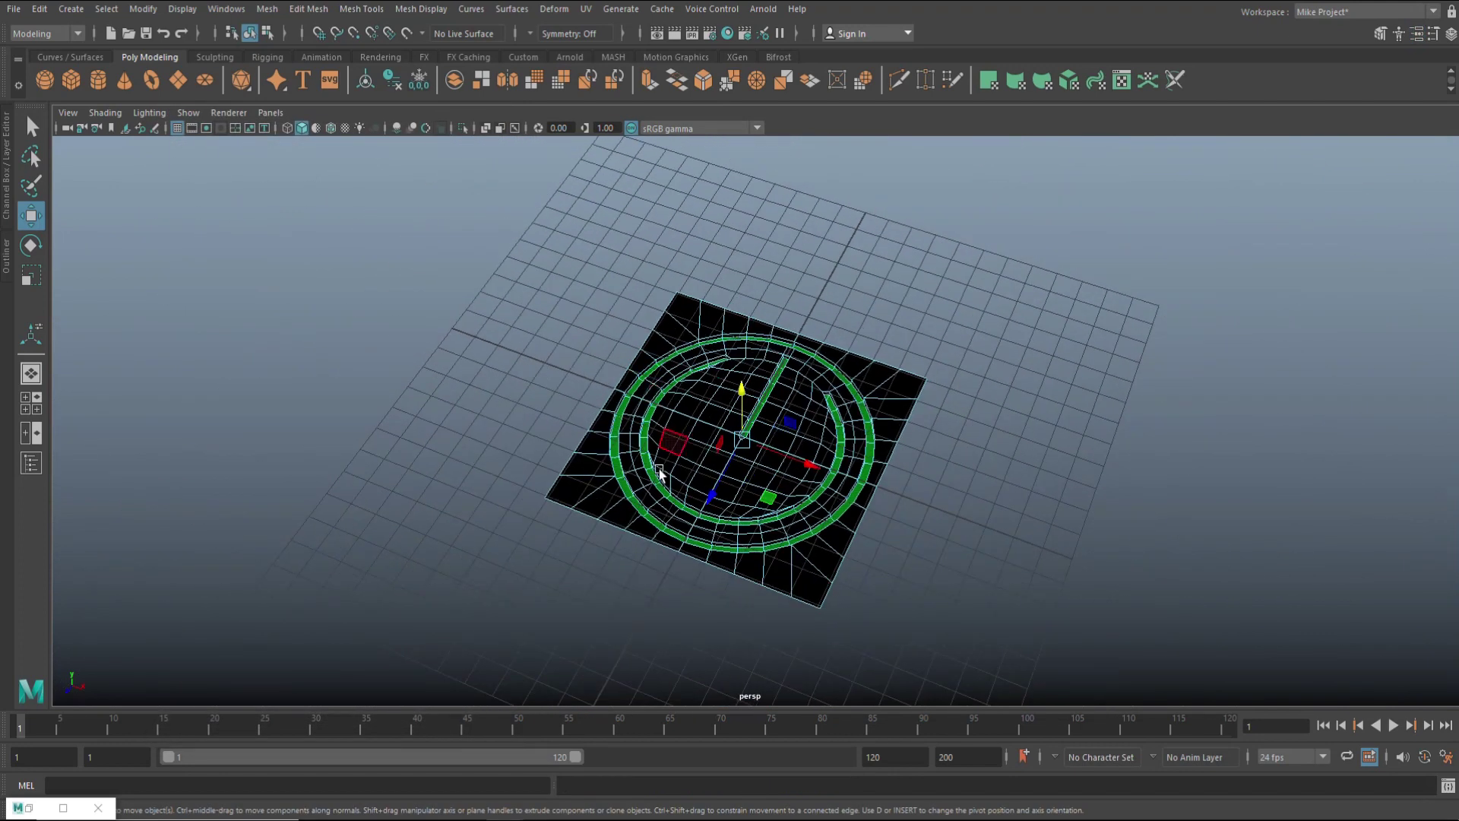
scroll(592, 558, up, 2)
alt+drag(592, 558, 632, 553)
scroll(642, 580, up, 2)
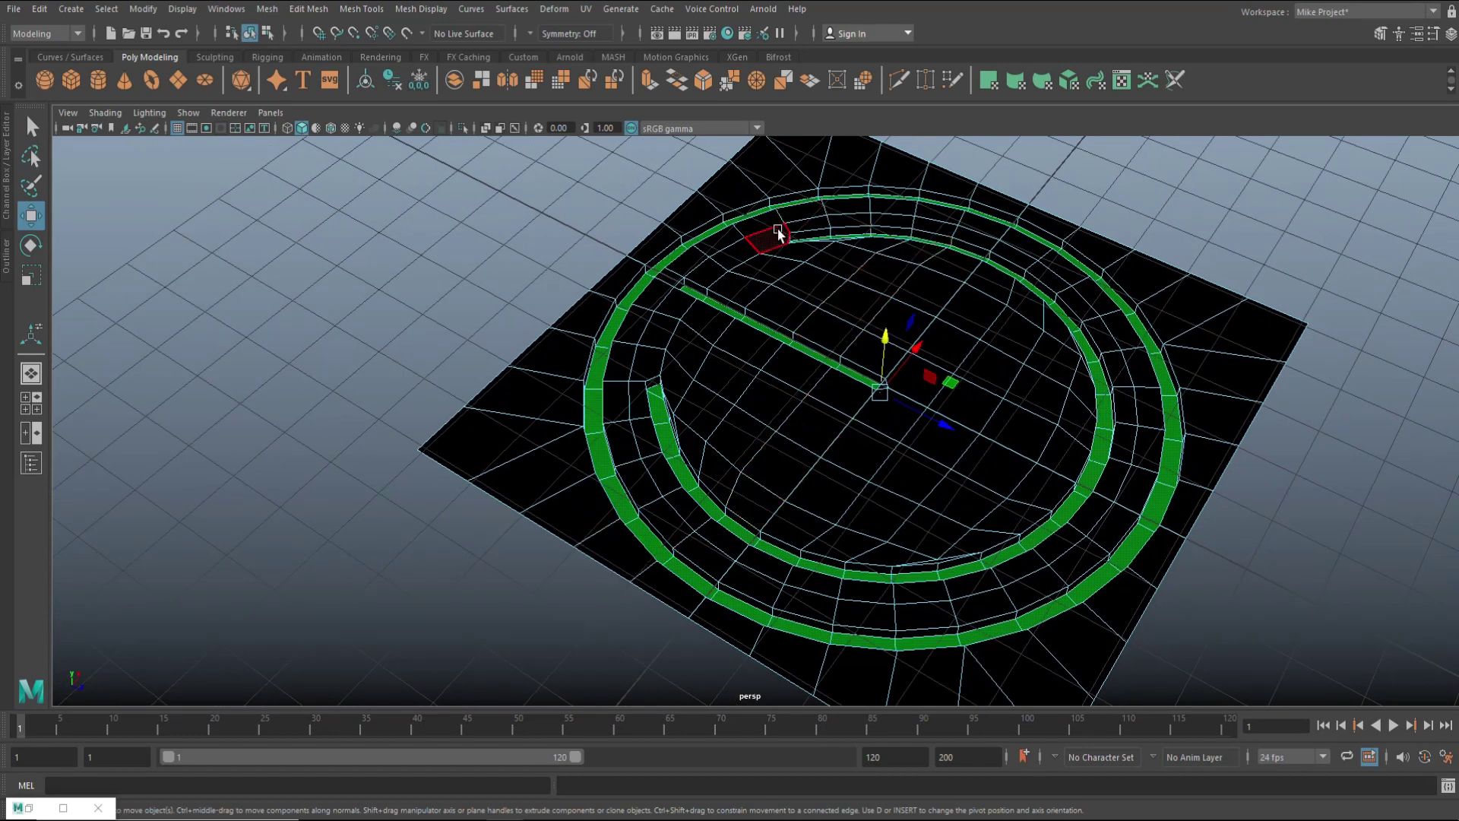
right_drag(818, 227, 884, 207)
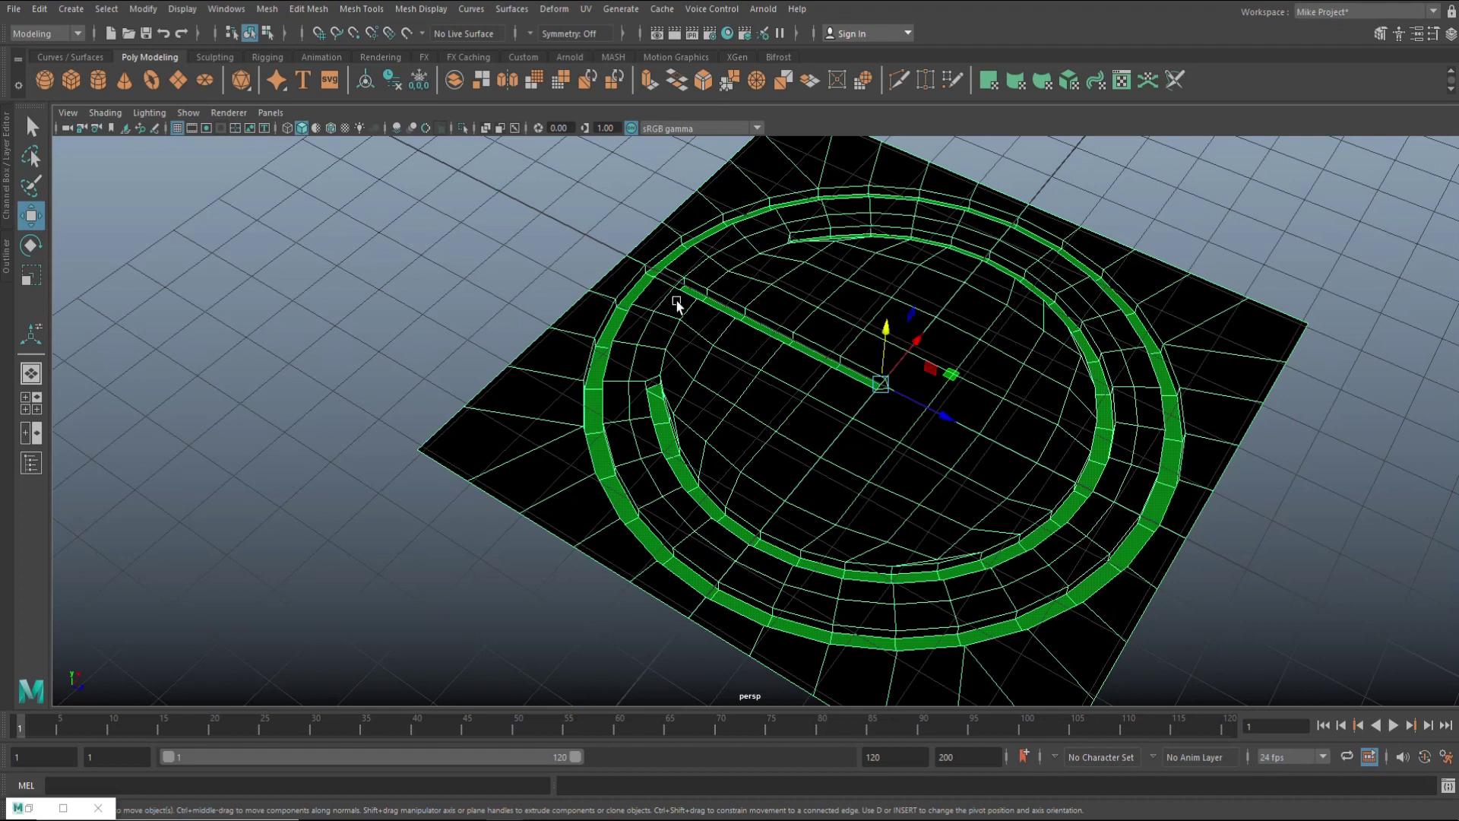
key(3)
click(1300, 472)
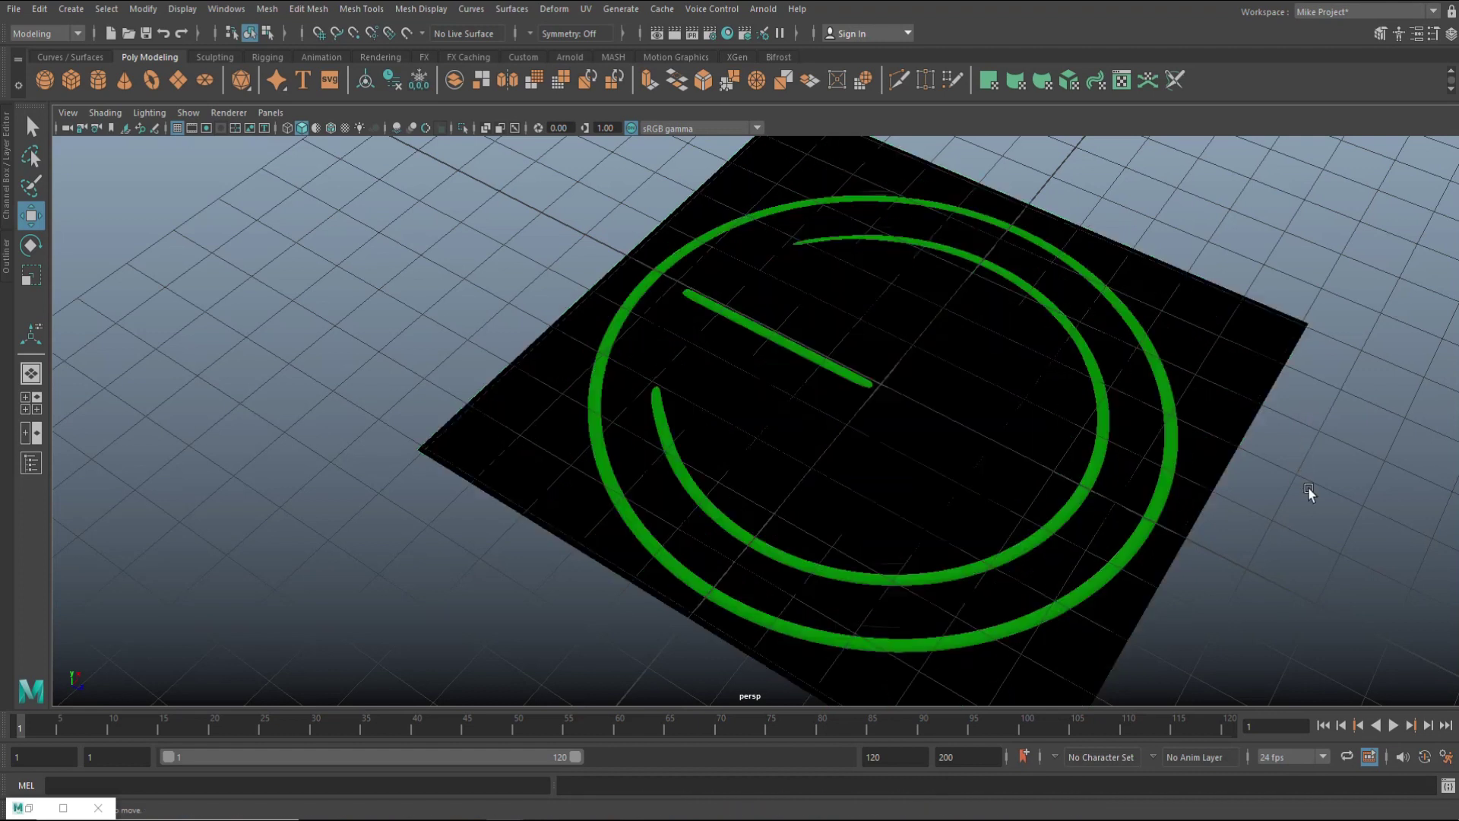
scroll(1295, 505, down, 3)
alt+drag(1277, 562, 1176, 586)
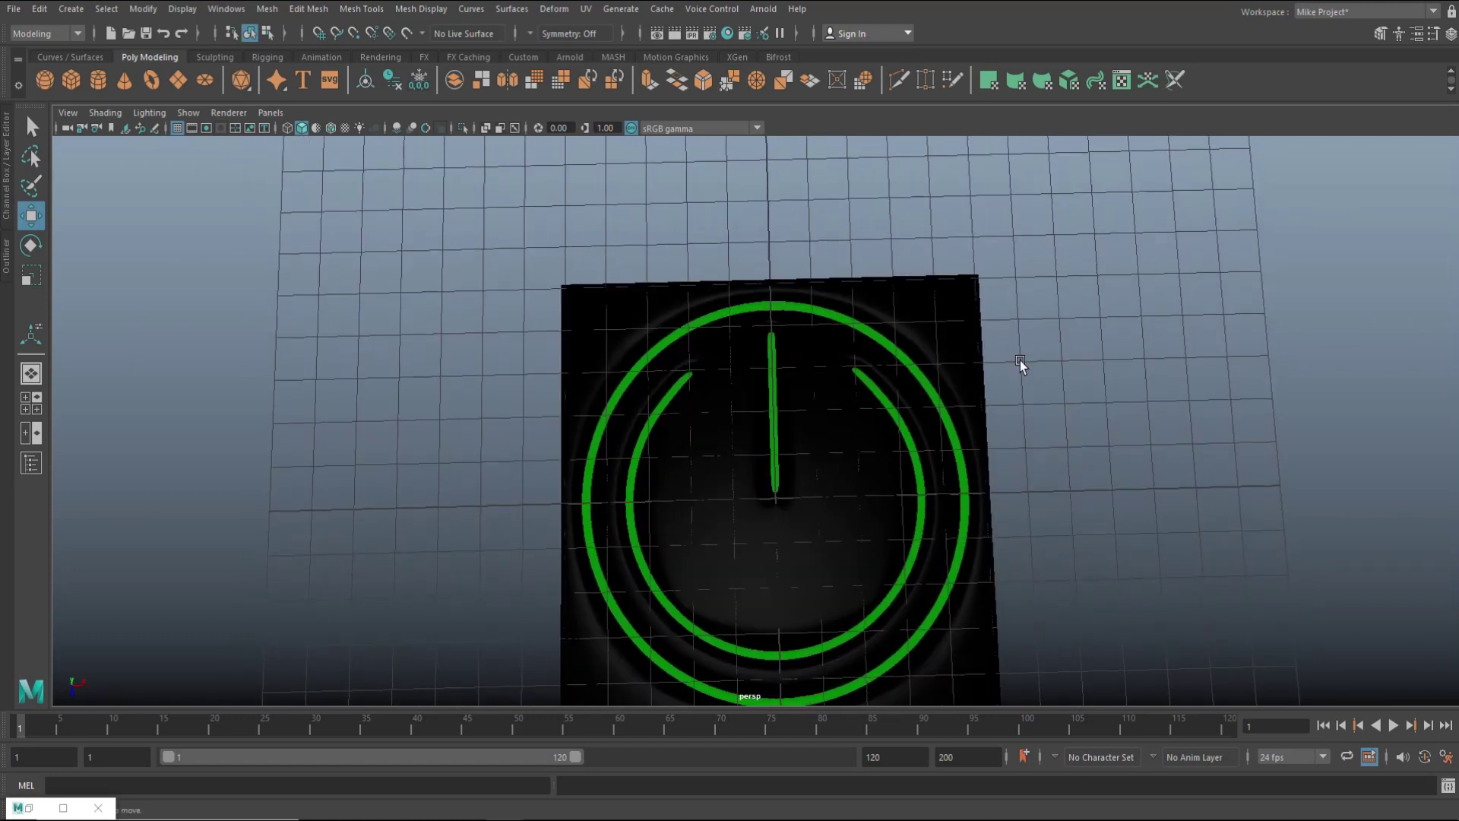
Step: Return the plane to unsmoothed display and apply the Smooth operation to its mesh with 1 division
click(970, 321)
key(1)
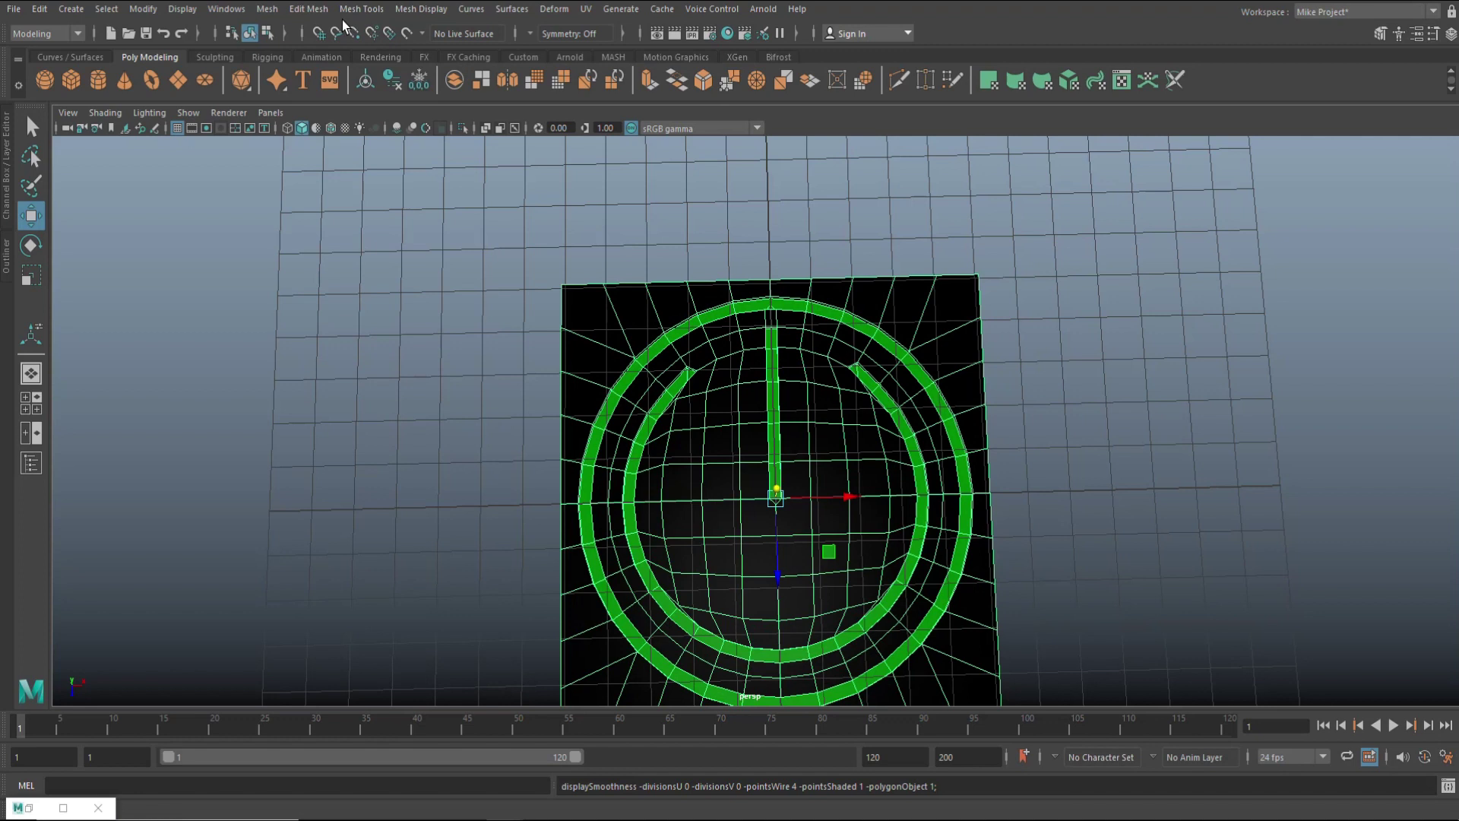
click(266, 8)
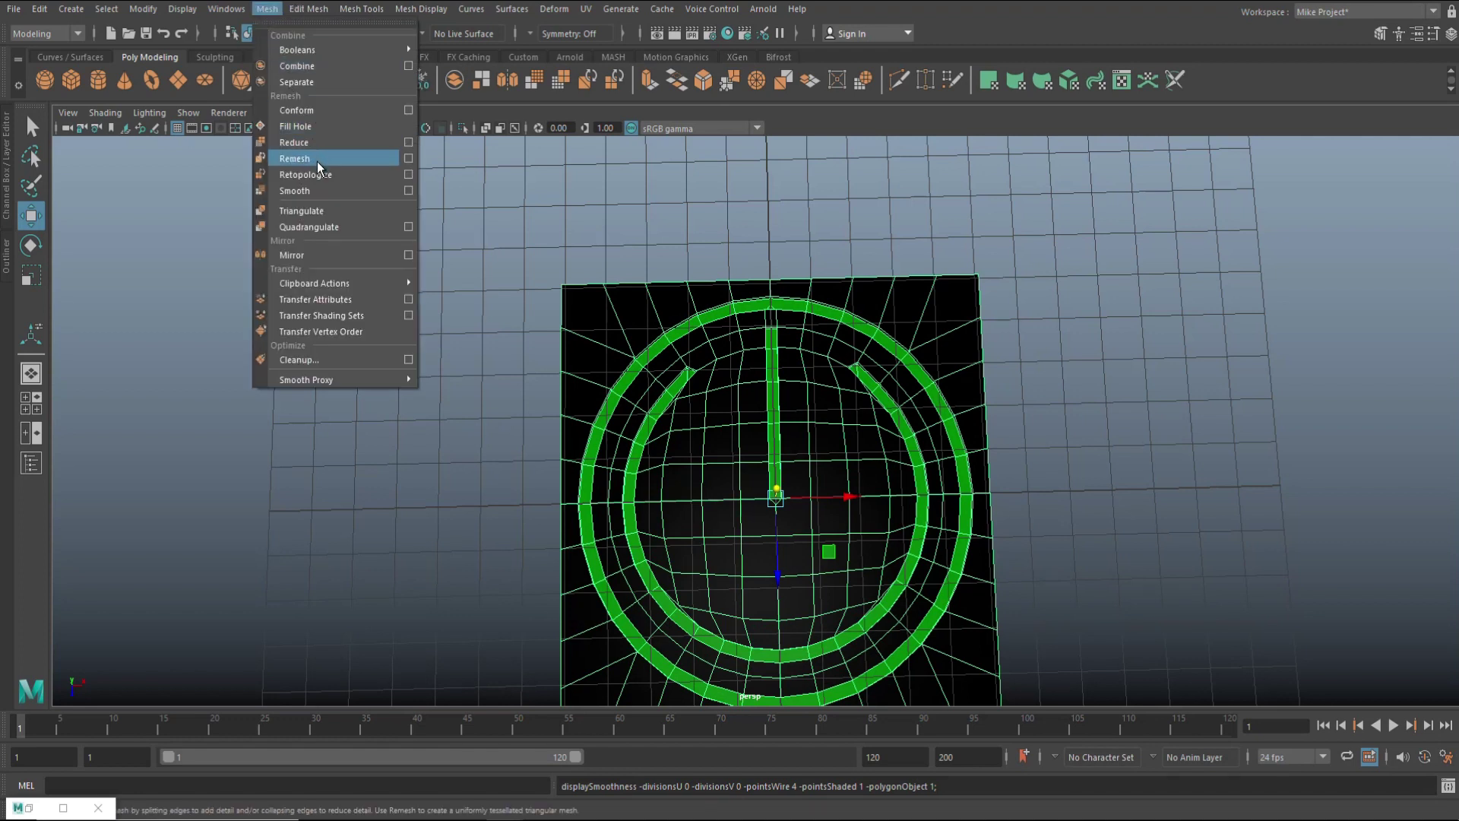
click(308, 191)
mouse_move(394, 303)
alt+mouse_down()
mouse_move(424, 342)
mouse_move(455, 332)
mouse_move(467, 304)
mouse_move(457, 344)
mouse_move(484, 414)
mouse_move(510, 431)
mouse_move(505, 411)
mouse_move(521, 410)
alt+mouse_up()
click(467, 304)
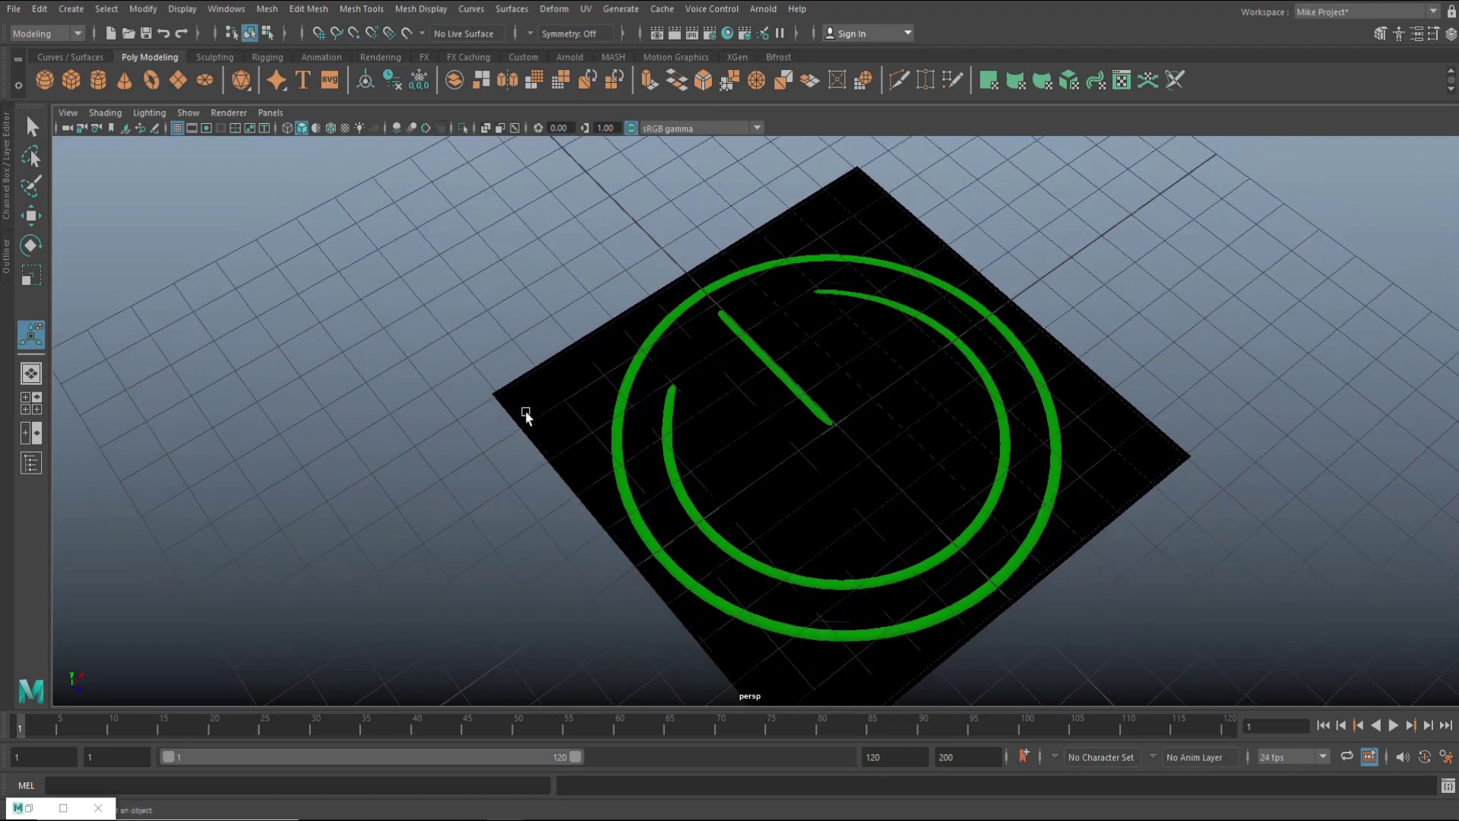
alt+drag(450, 439, 532, 452)
click(754, 476)
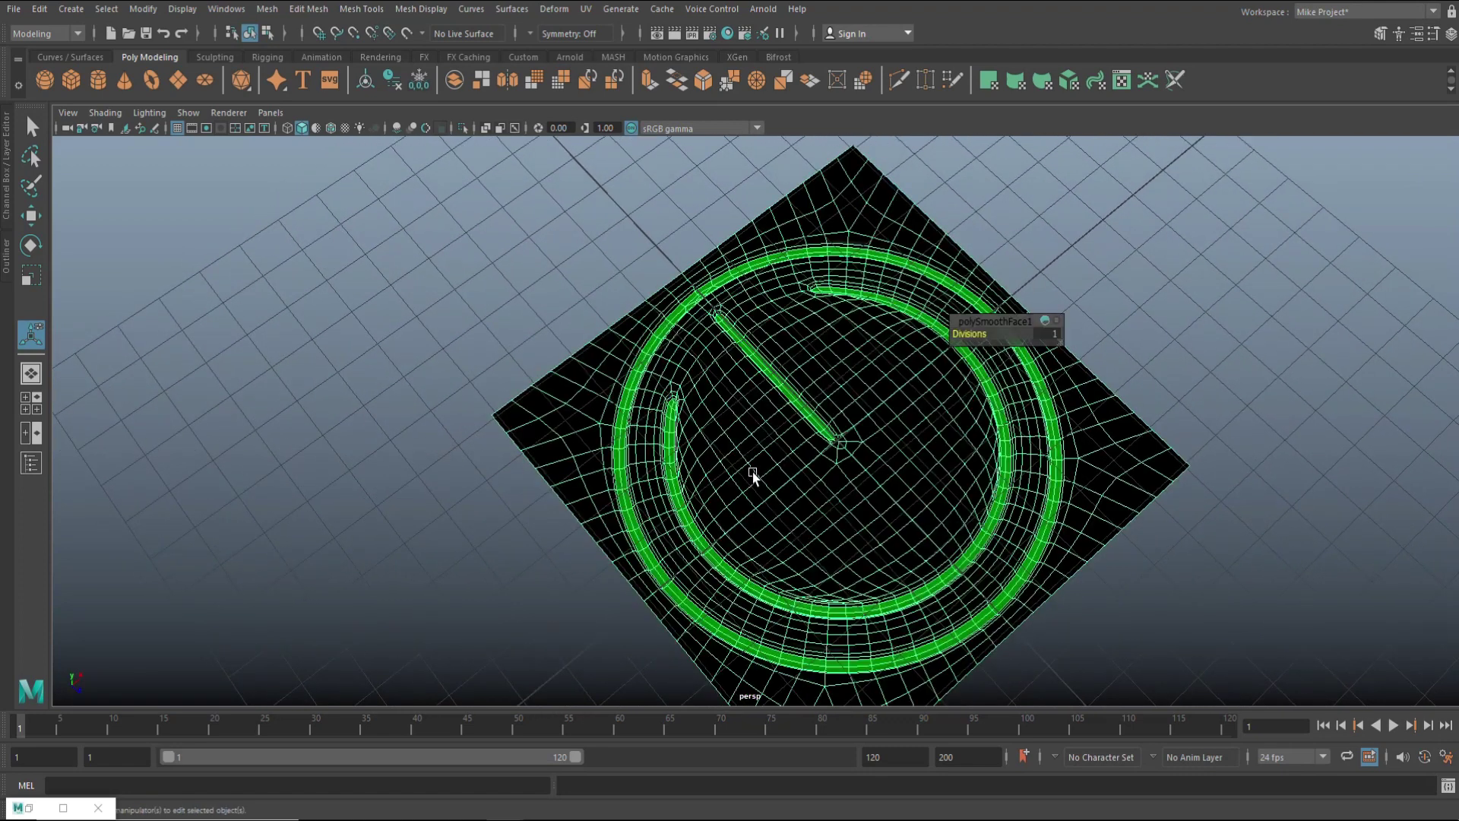
alt+drag(675, 504, 504, 512)
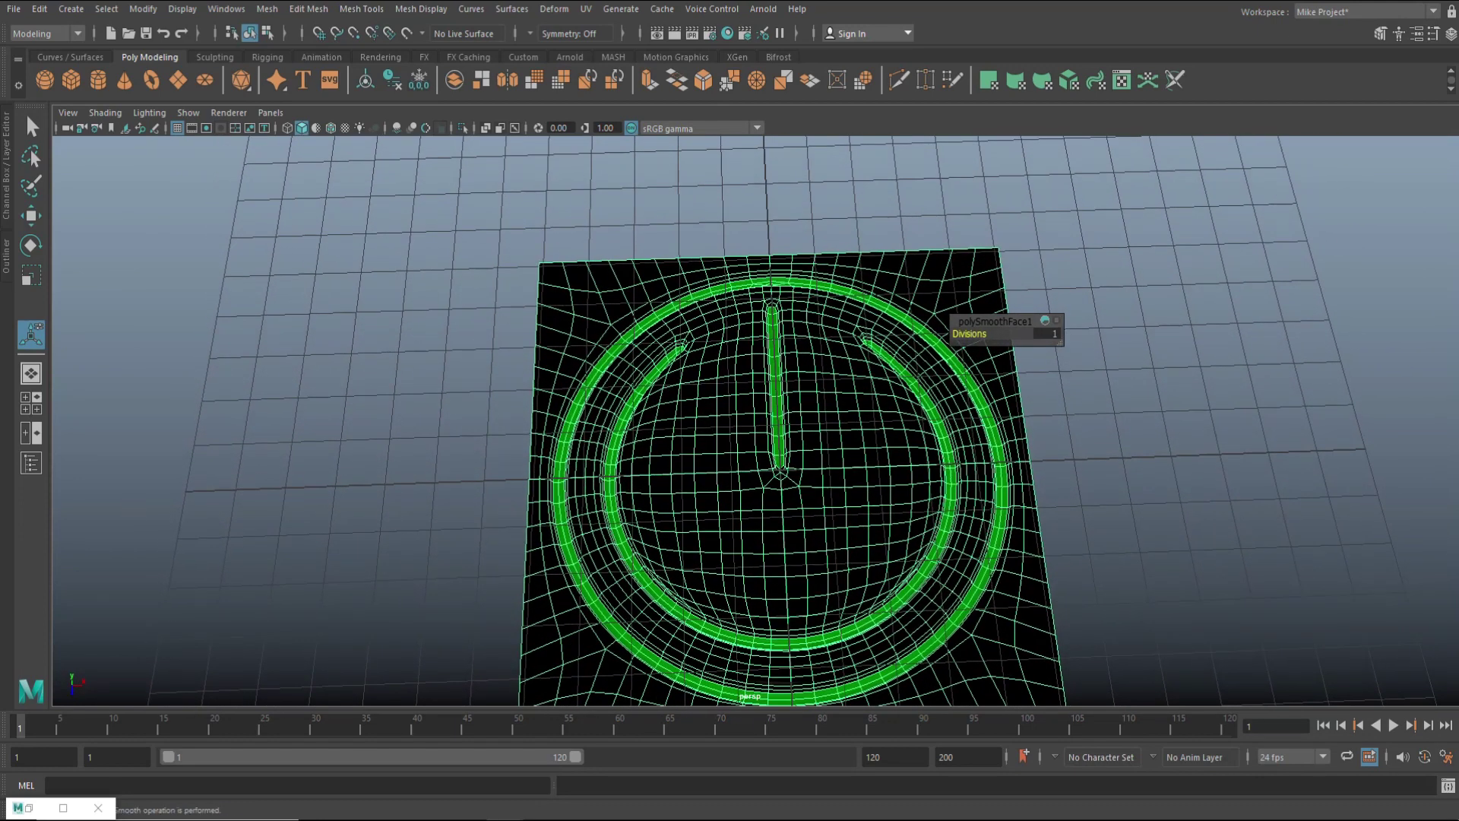
Step: In the top view, select the four vertices diagonally outside the ring, scale them slightly inward, and return to the perspective view
click(36, 409)
key(space)
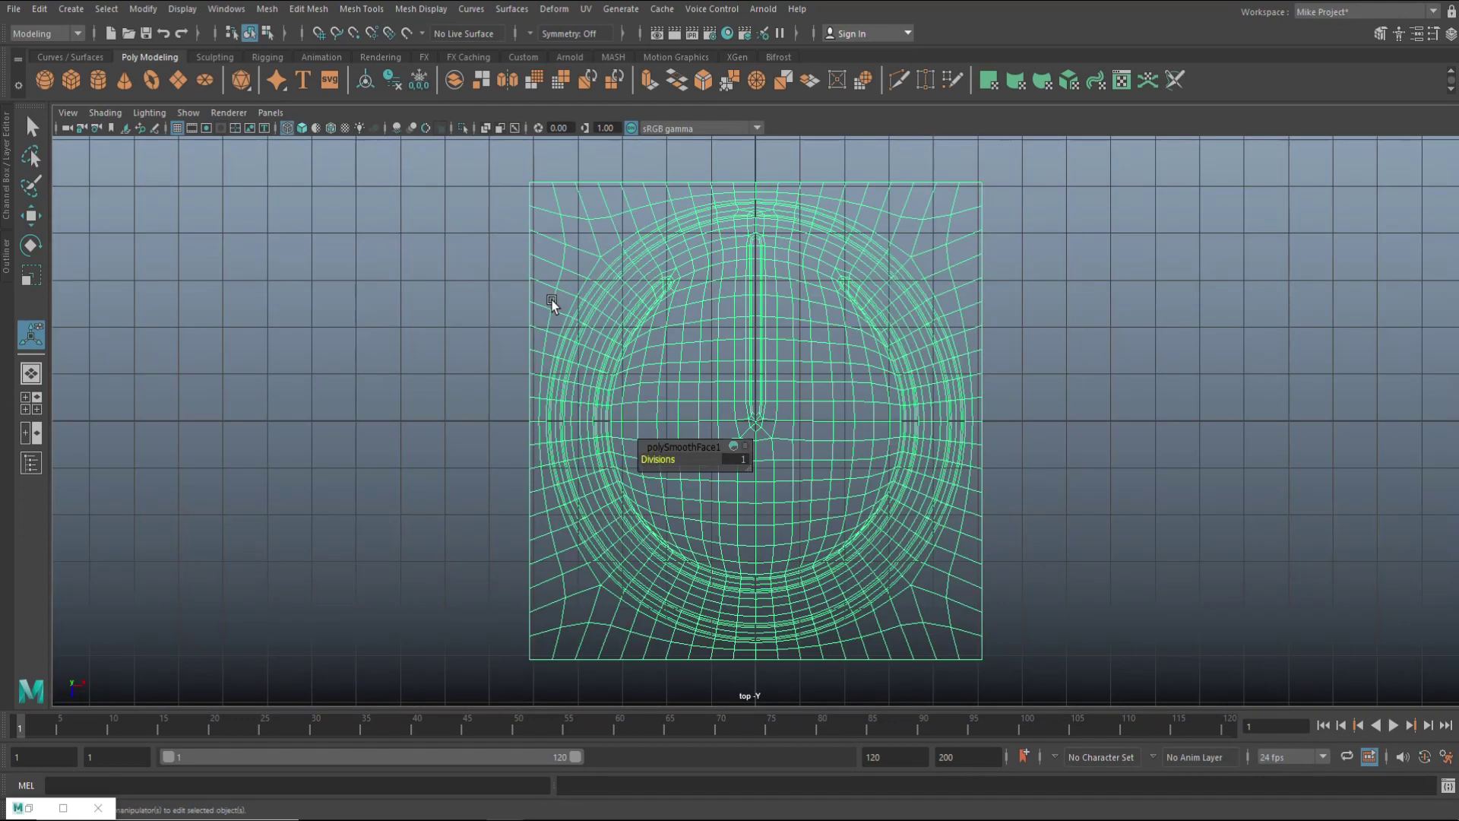
alt+right_drag(554, 303, 718, 285)
alt+middle_drag(718, 284, 736, 397)
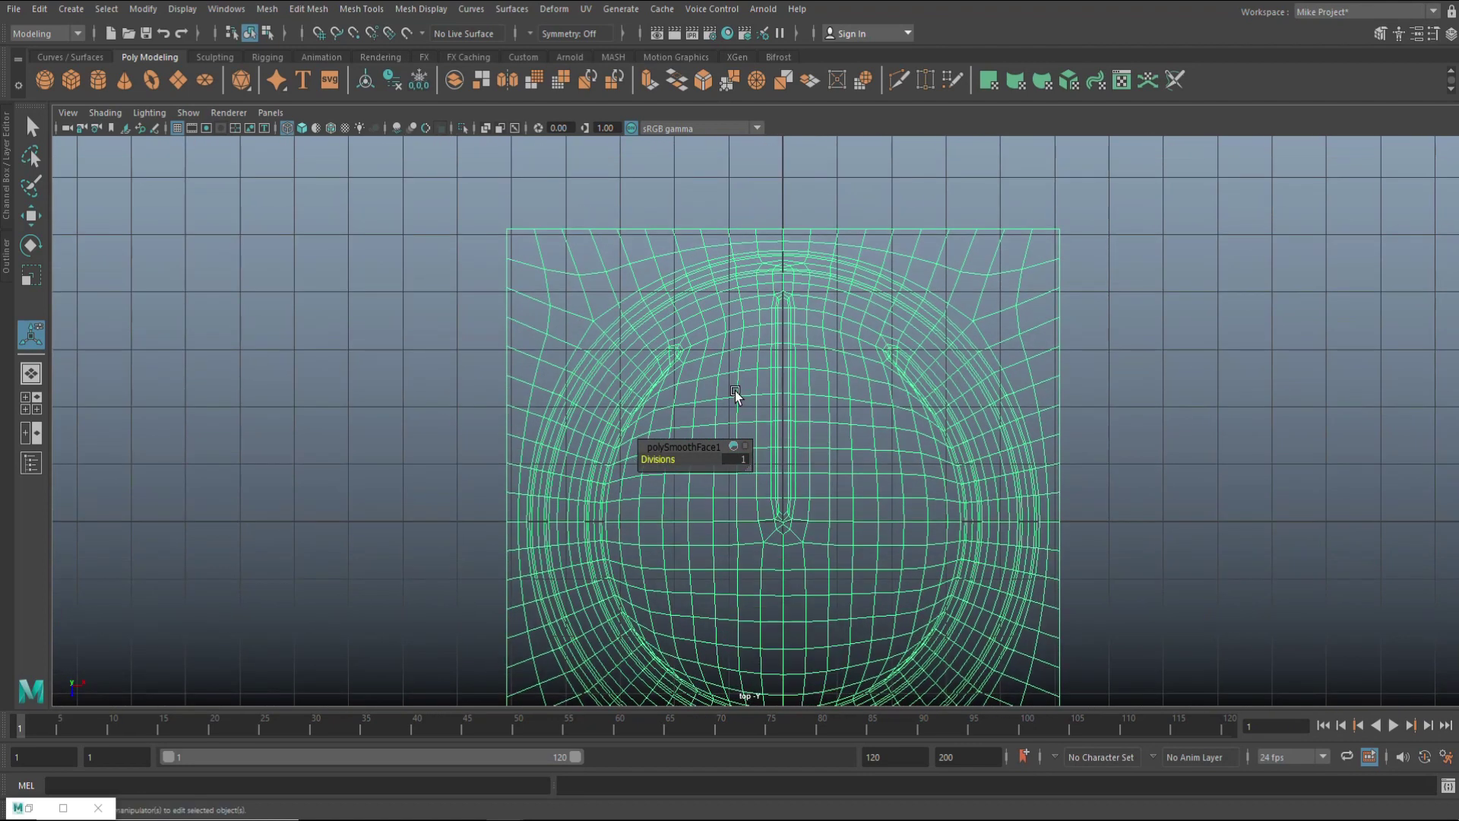
scroll(646, 358, up, 3)
right_drag(555, 302, 578, 305)
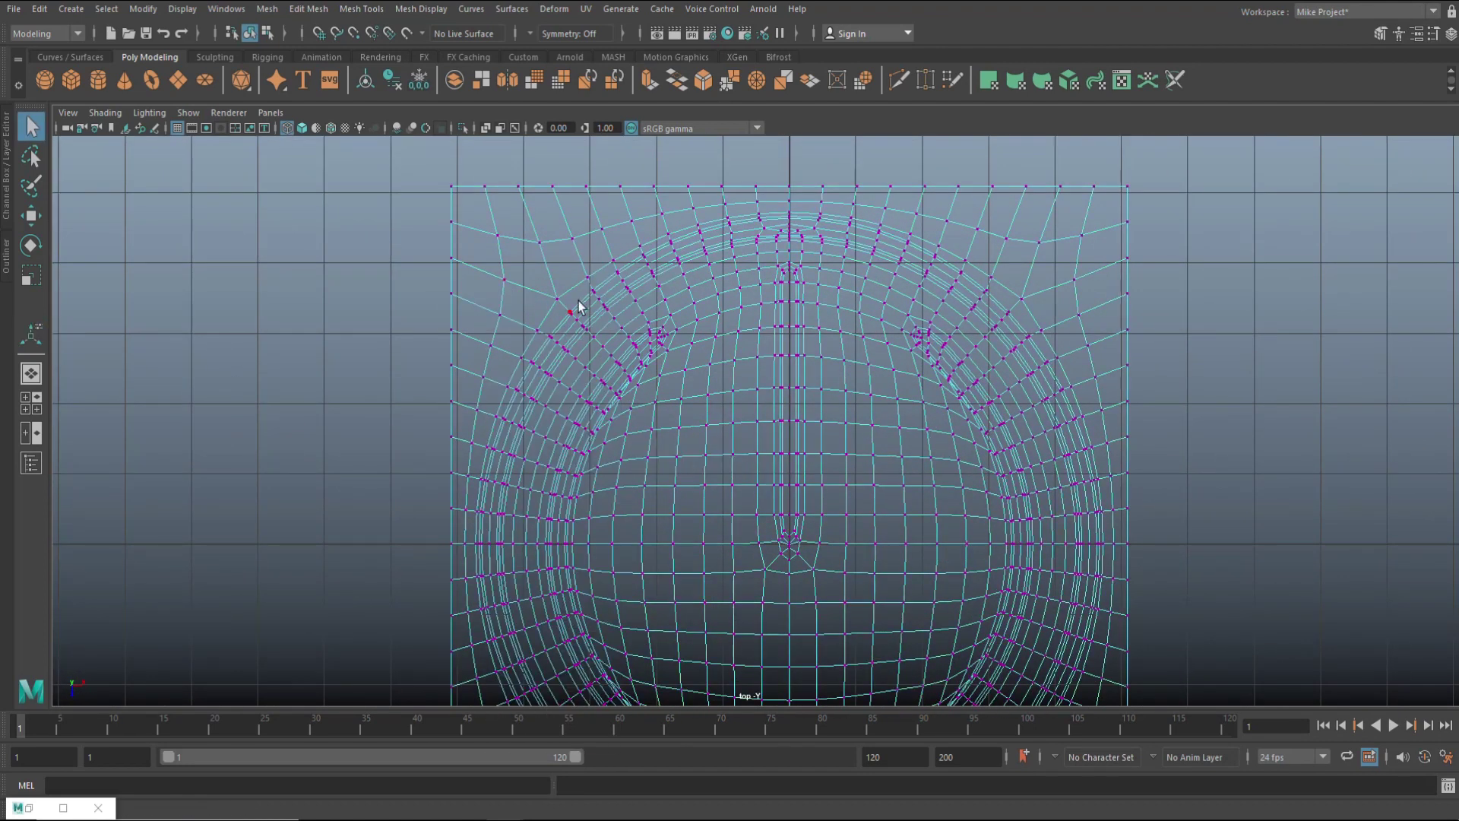
drag(548, 288, 557, 303)
shift+drag(1028, 299, 1032, 306)
alt+middle_drag(1065, 553, 1032, 228)
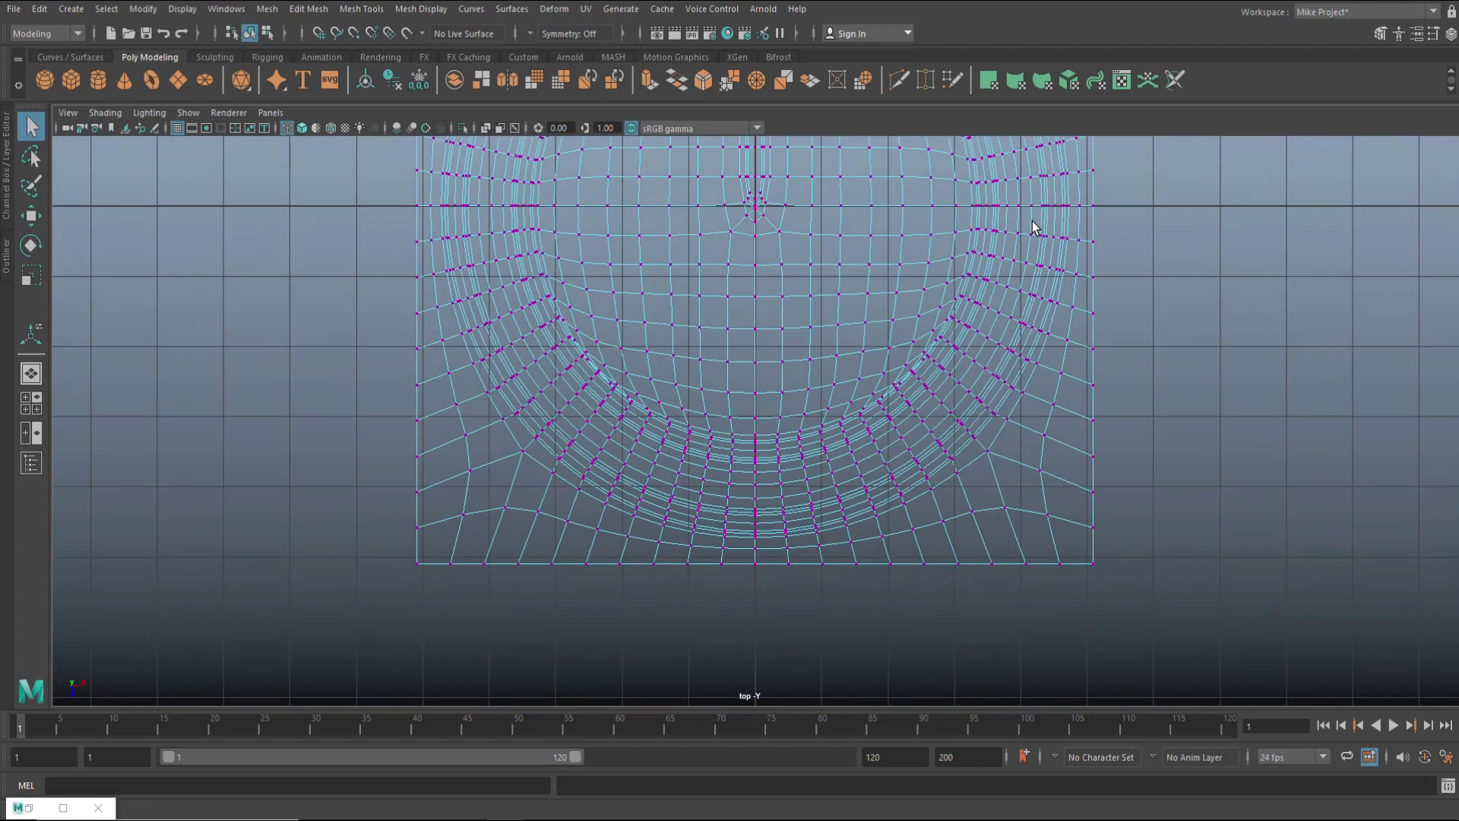
click(987, 452)
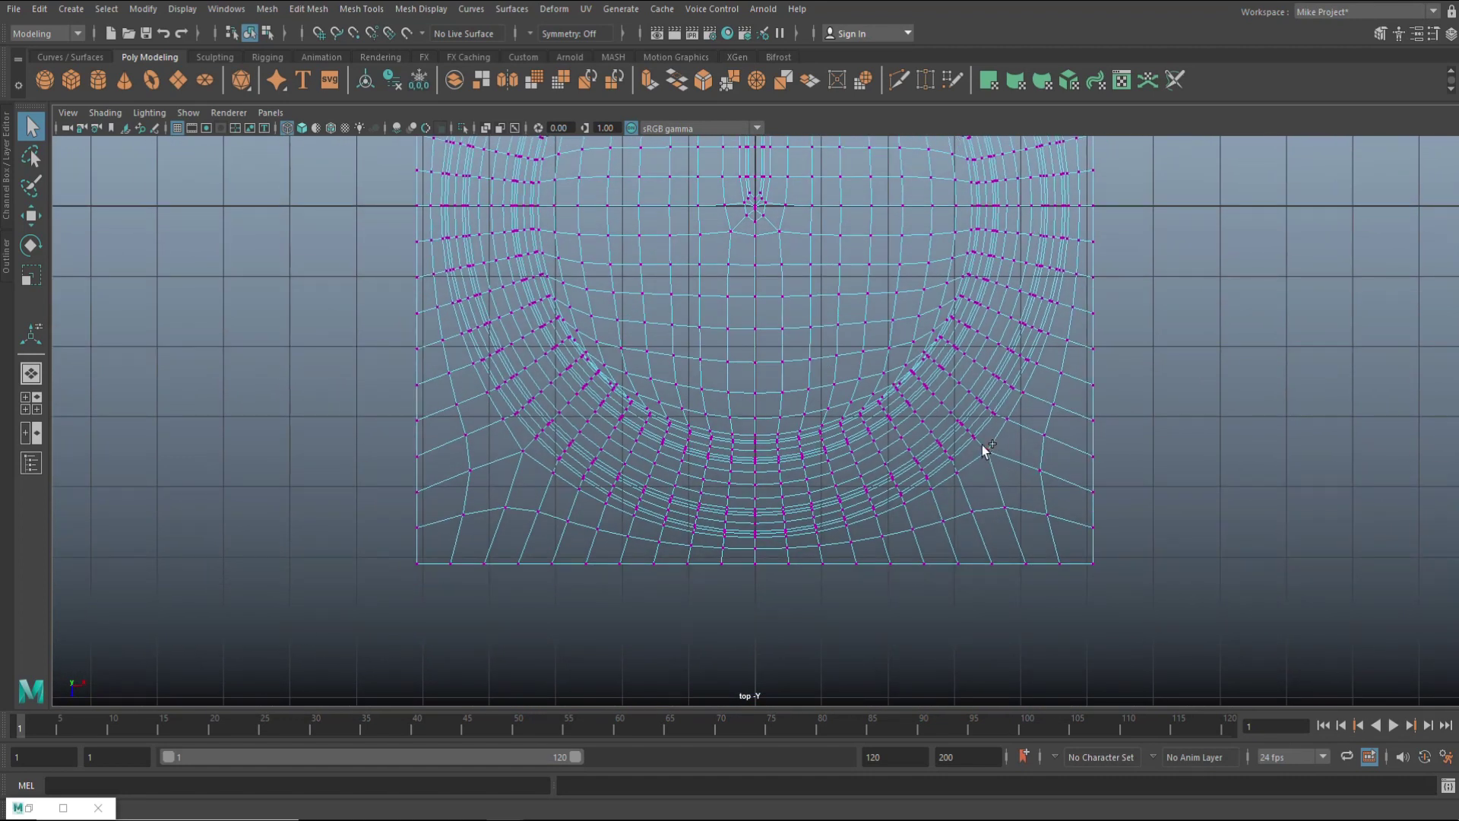
shift+click(509, 451)
key(r)
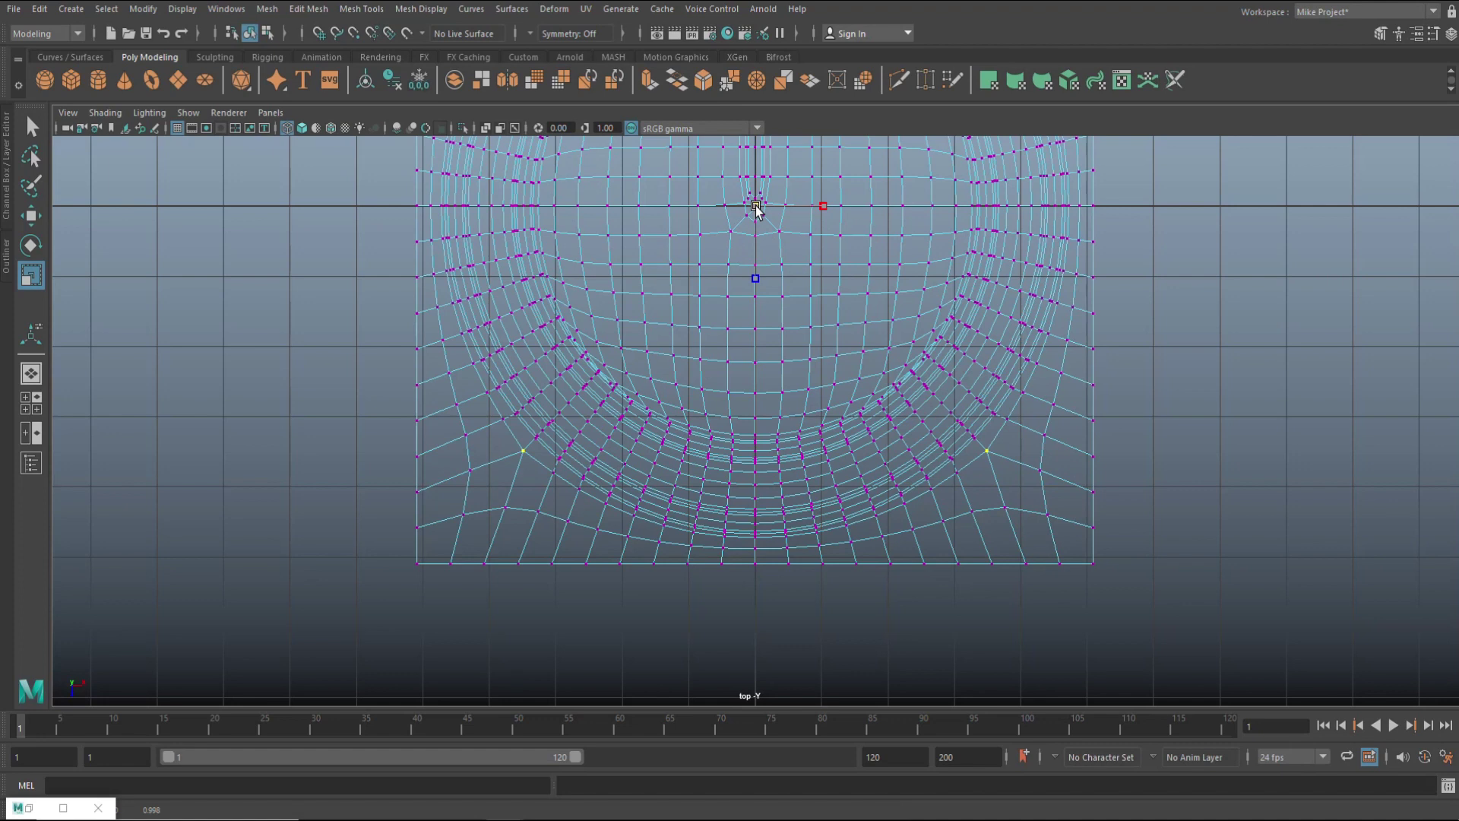
drag(754, 207, 751, 209)
click(31, 402)
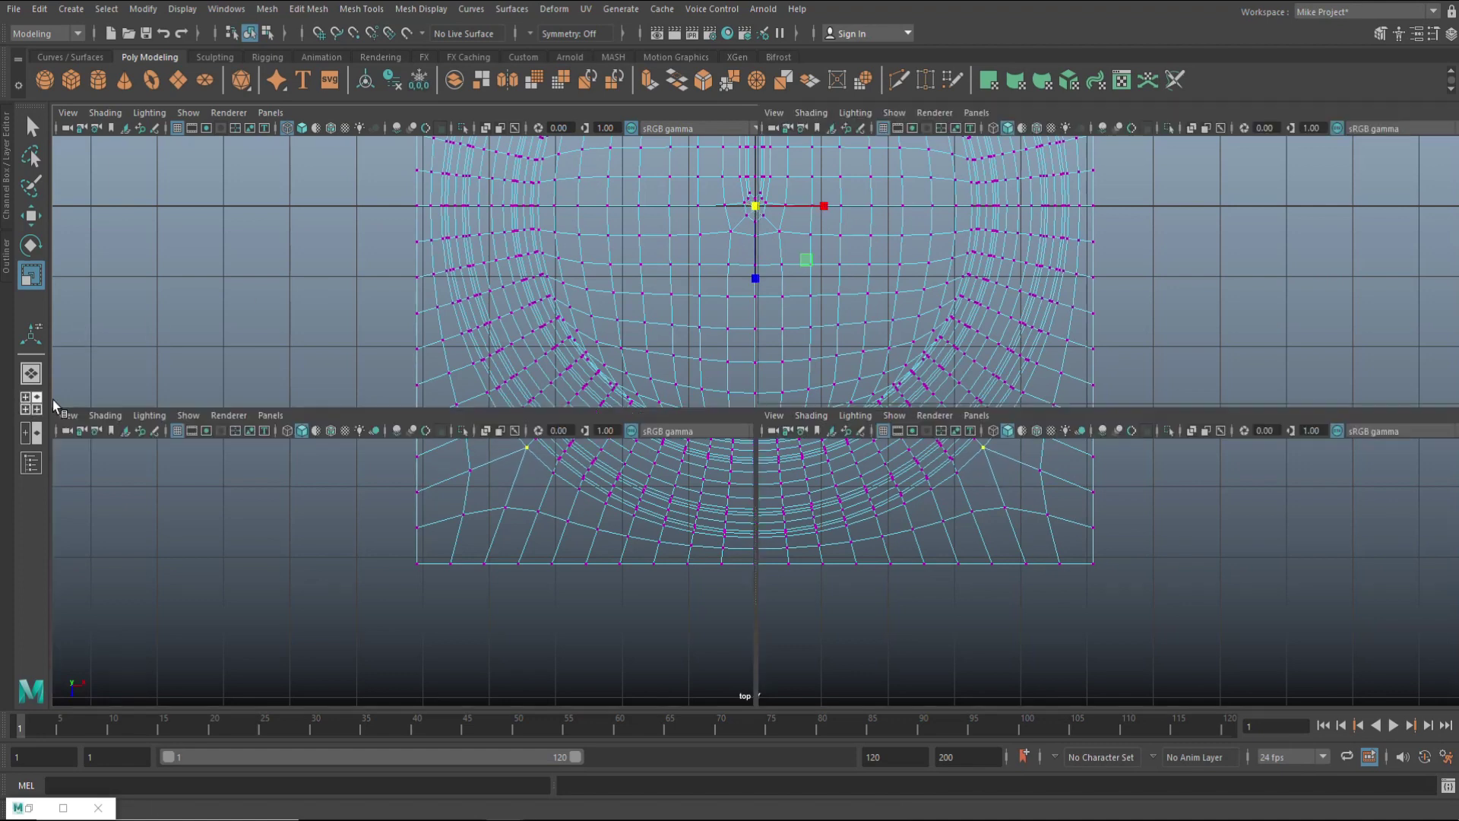
key(space)
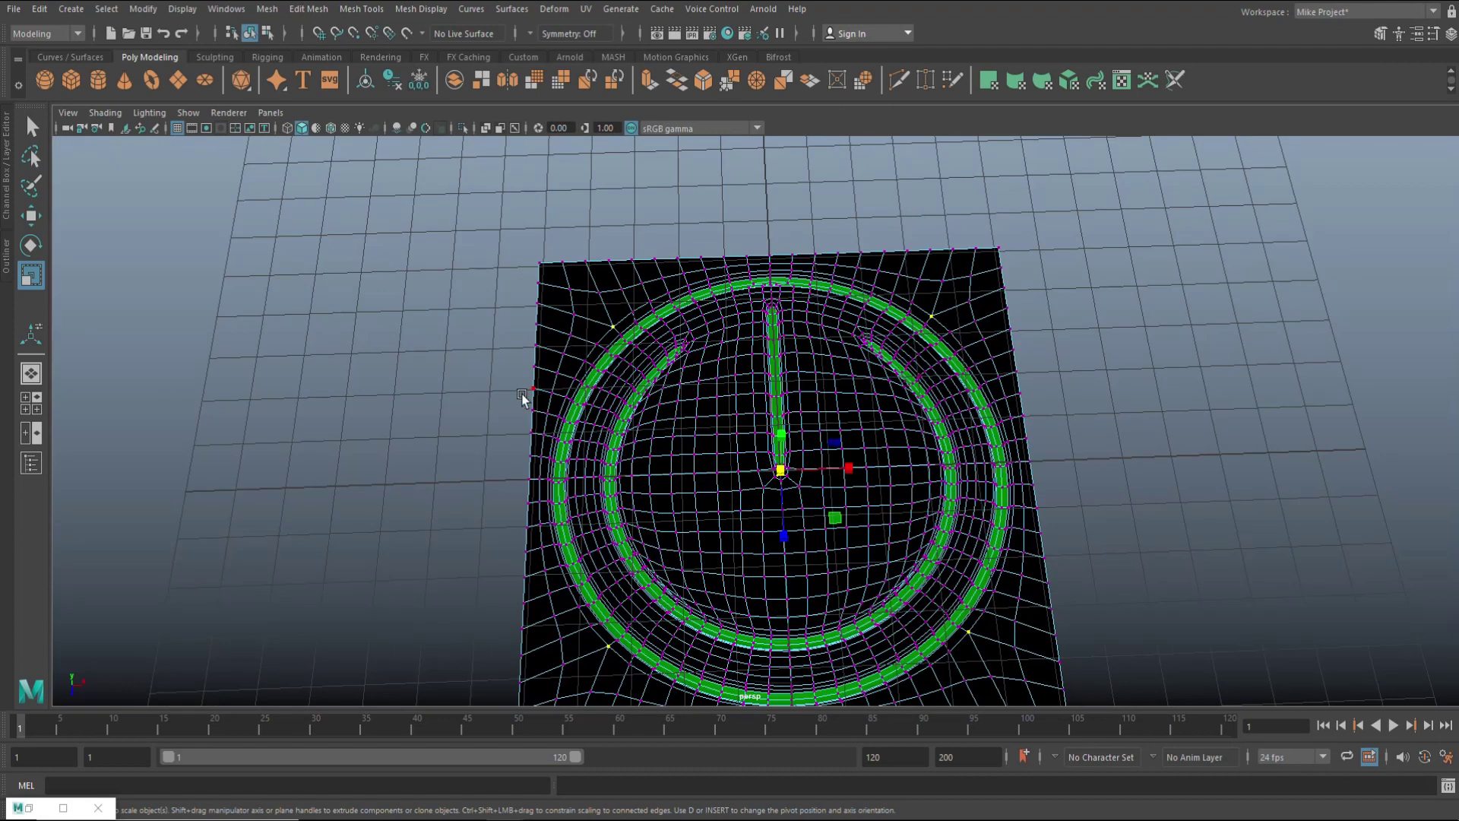
Step: Return the smoothed plane to object mode and delete its construction history
key(ctrl+a)
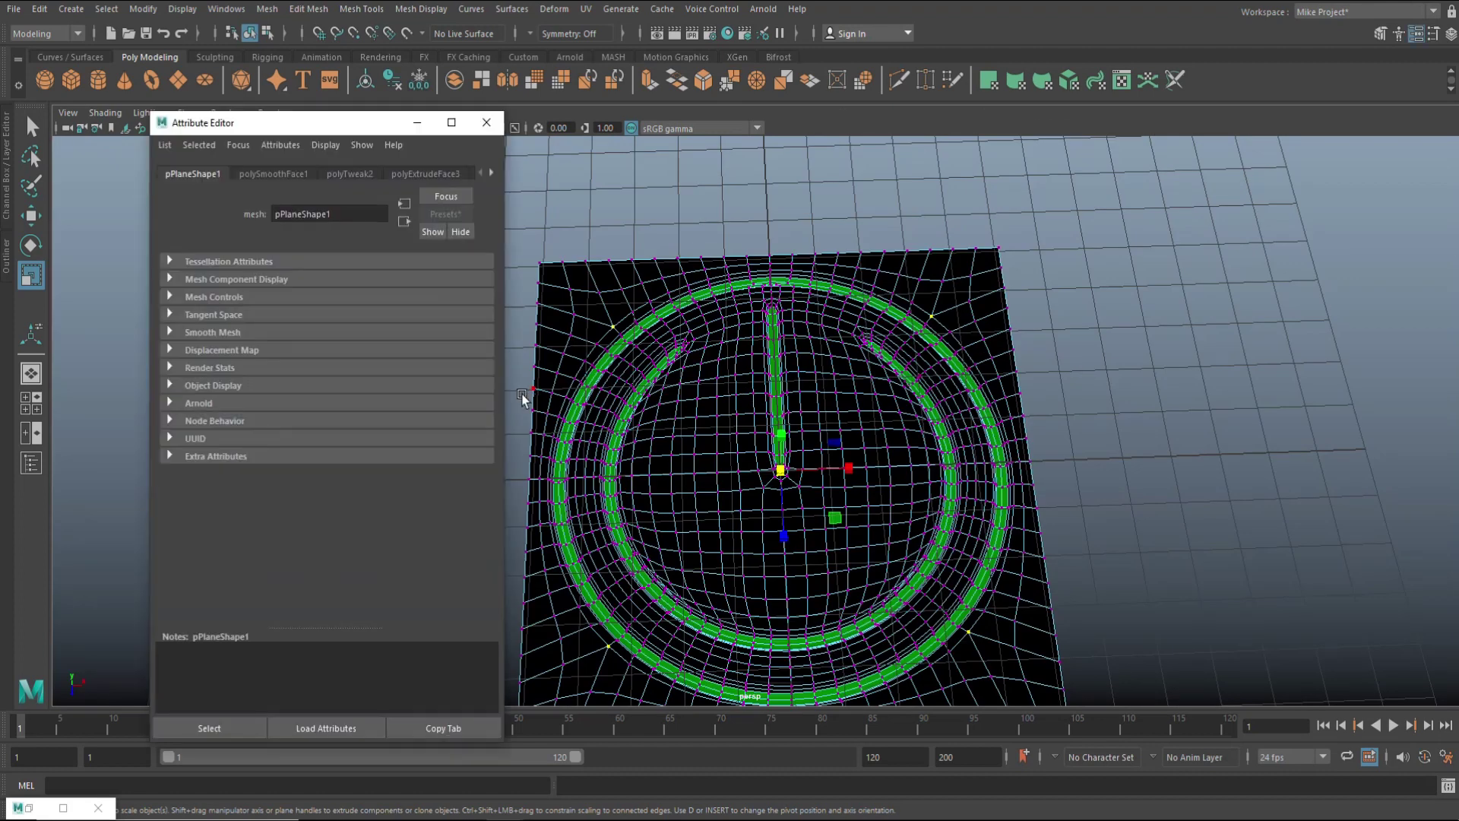
click(490, 173)
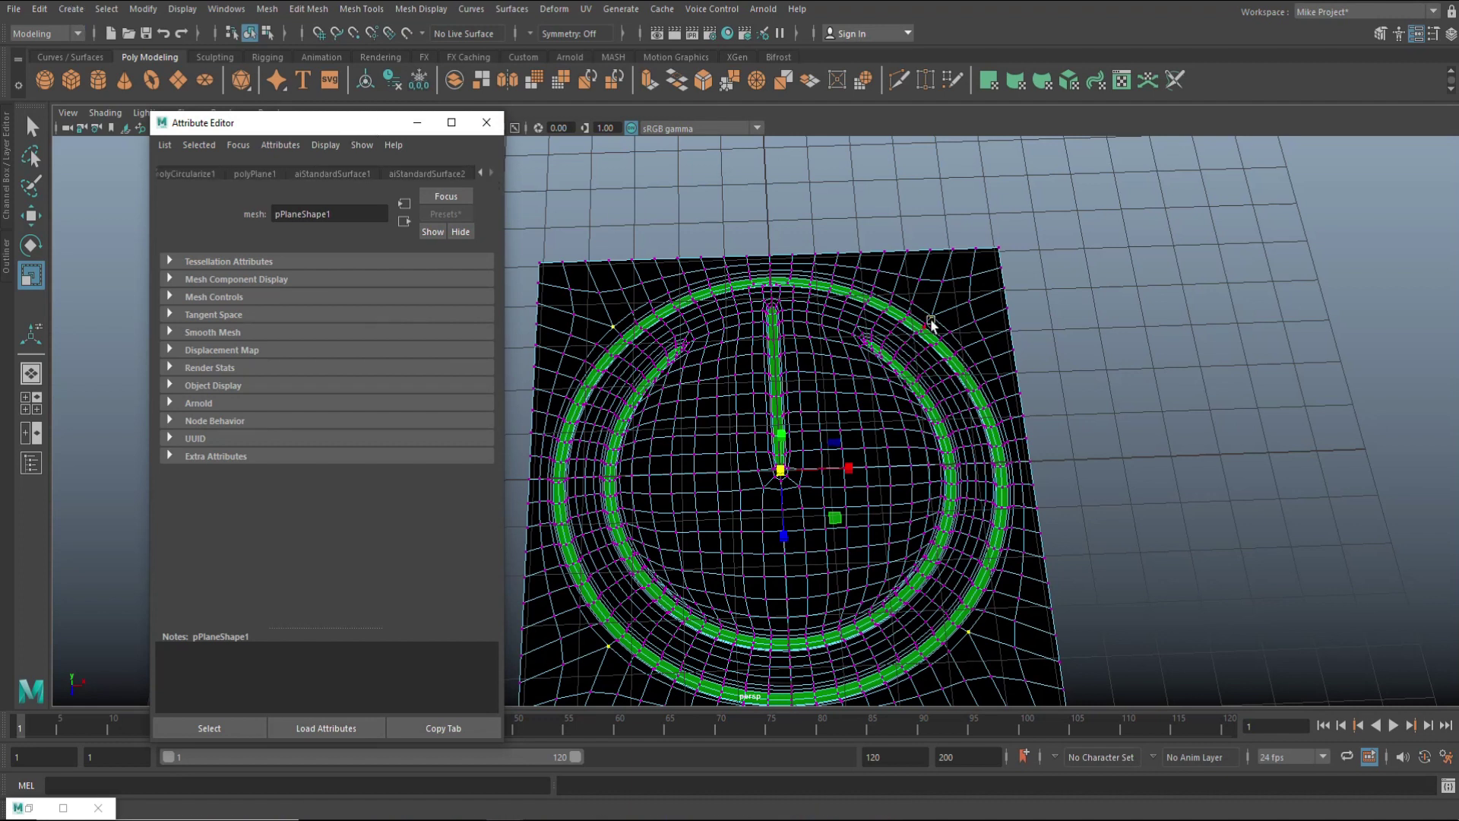
right_drag(931, 325, 974, 278)
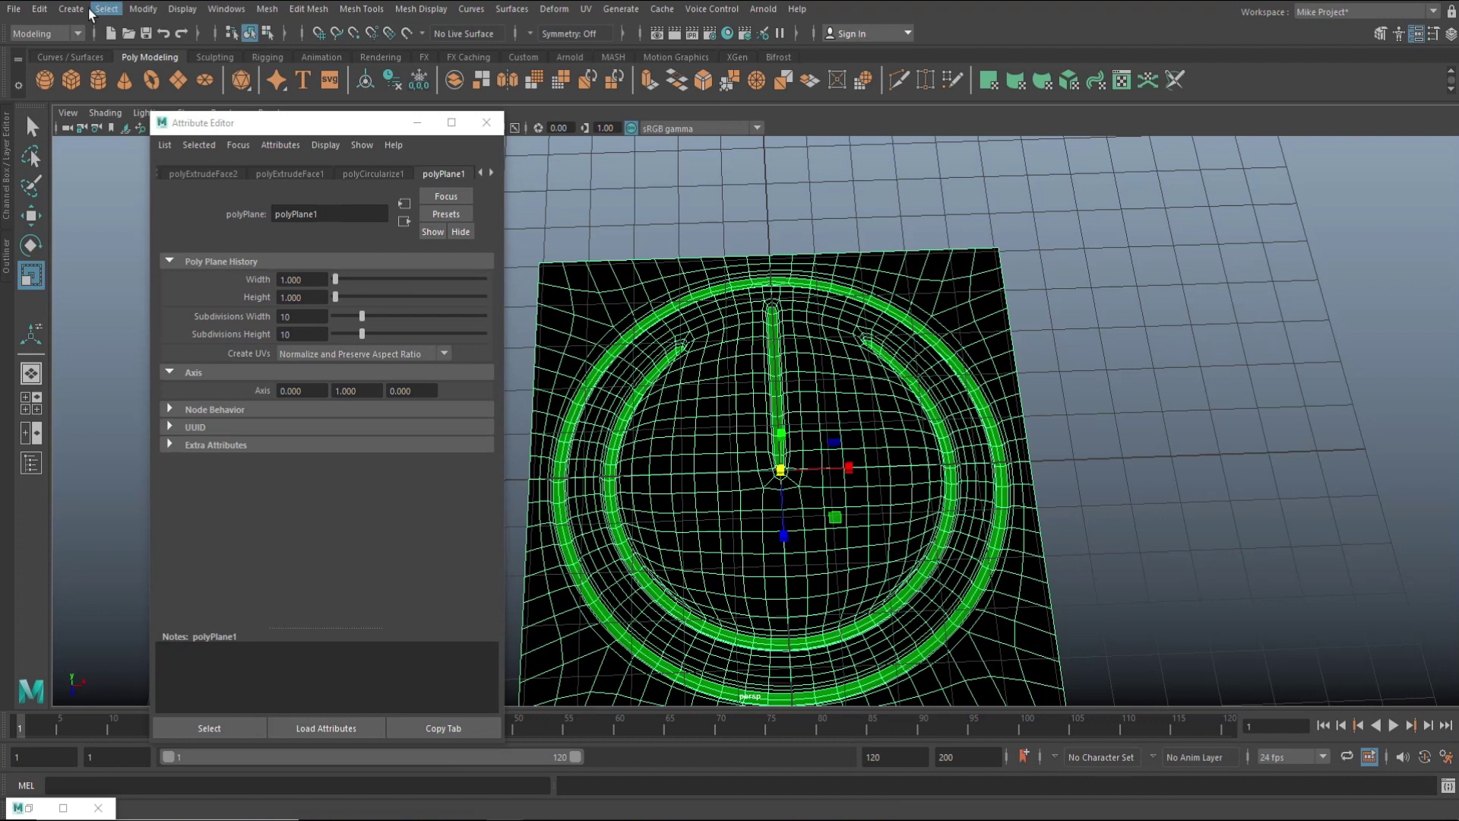
click(33, 11)
mouse_move(245, 199)
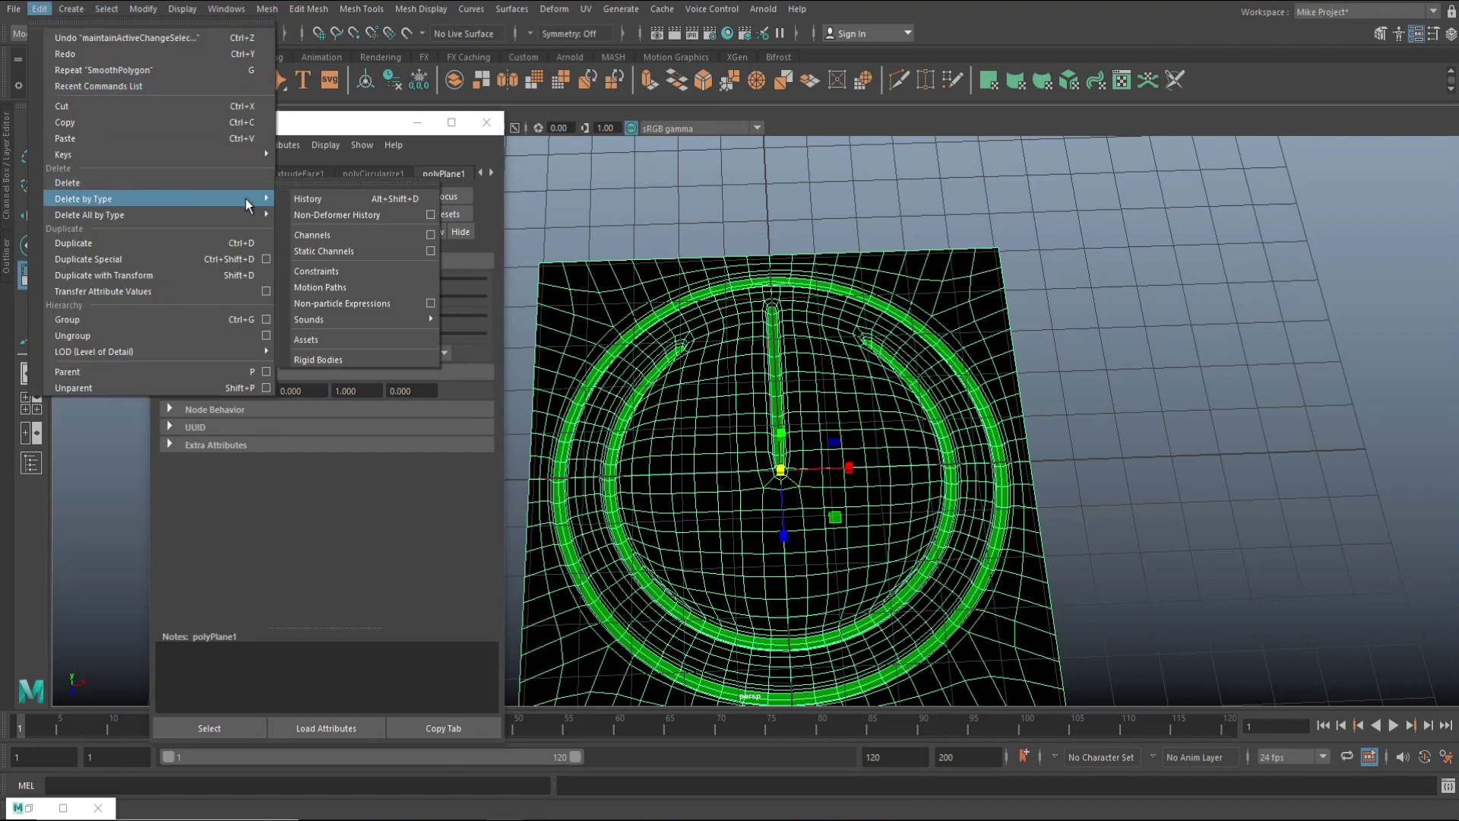
click(304, 199)
Step: Set the Specular Weight of the black material aiStandardSurface1 to 0
click(436, 175)
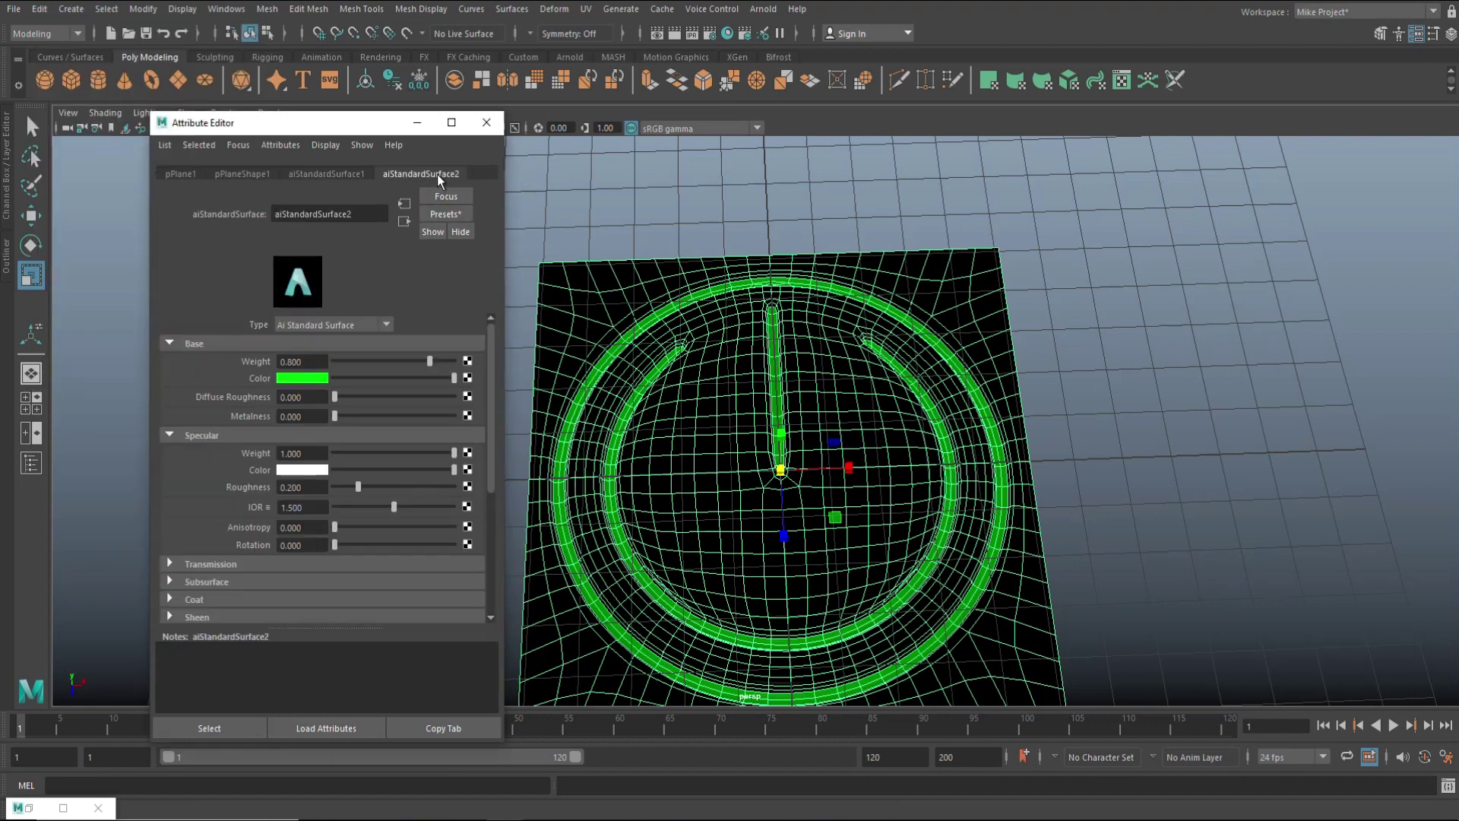
click(339, 175)
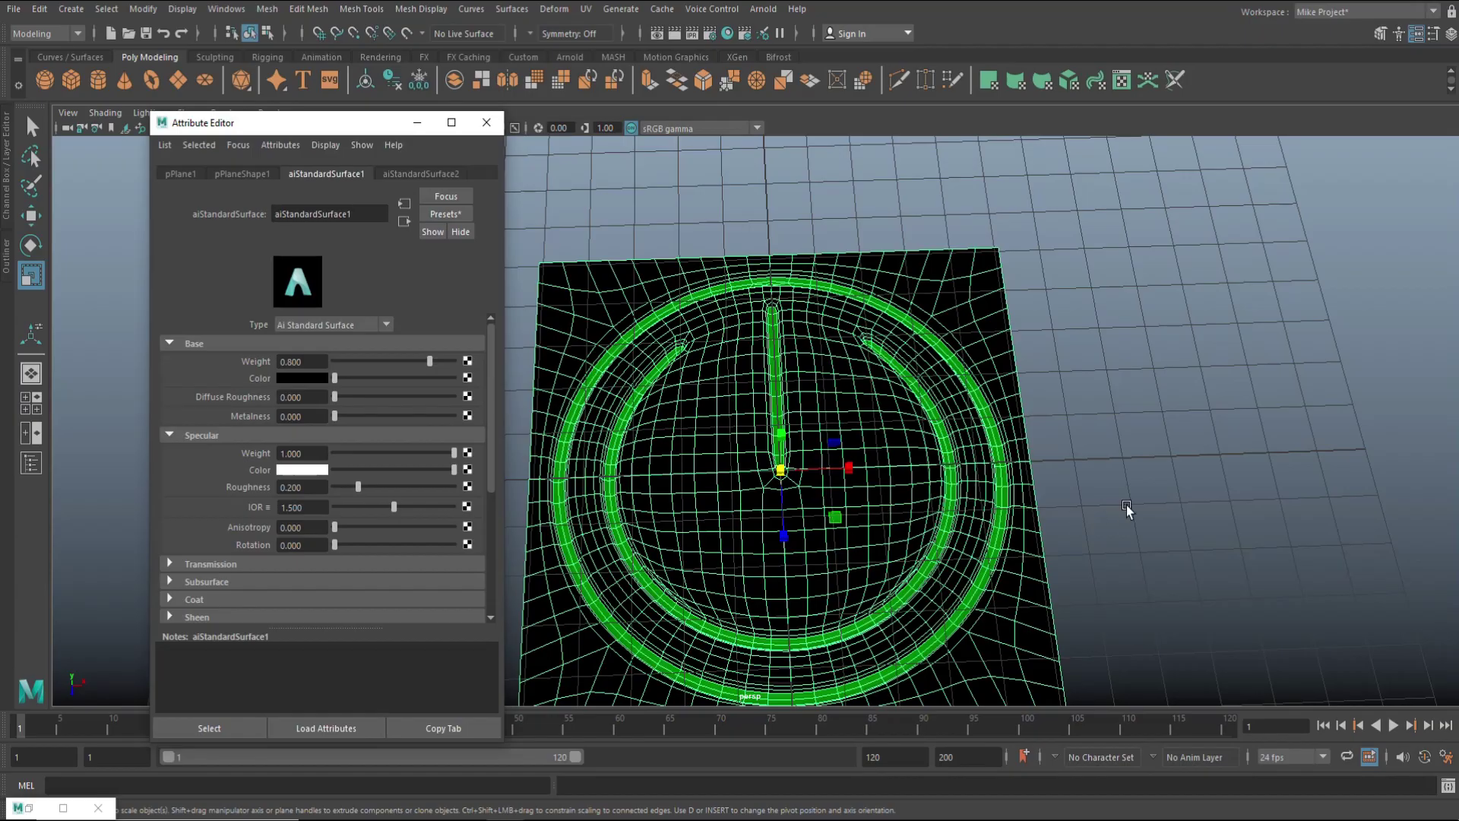
alt+drag(1128, 471, 1250, 511)
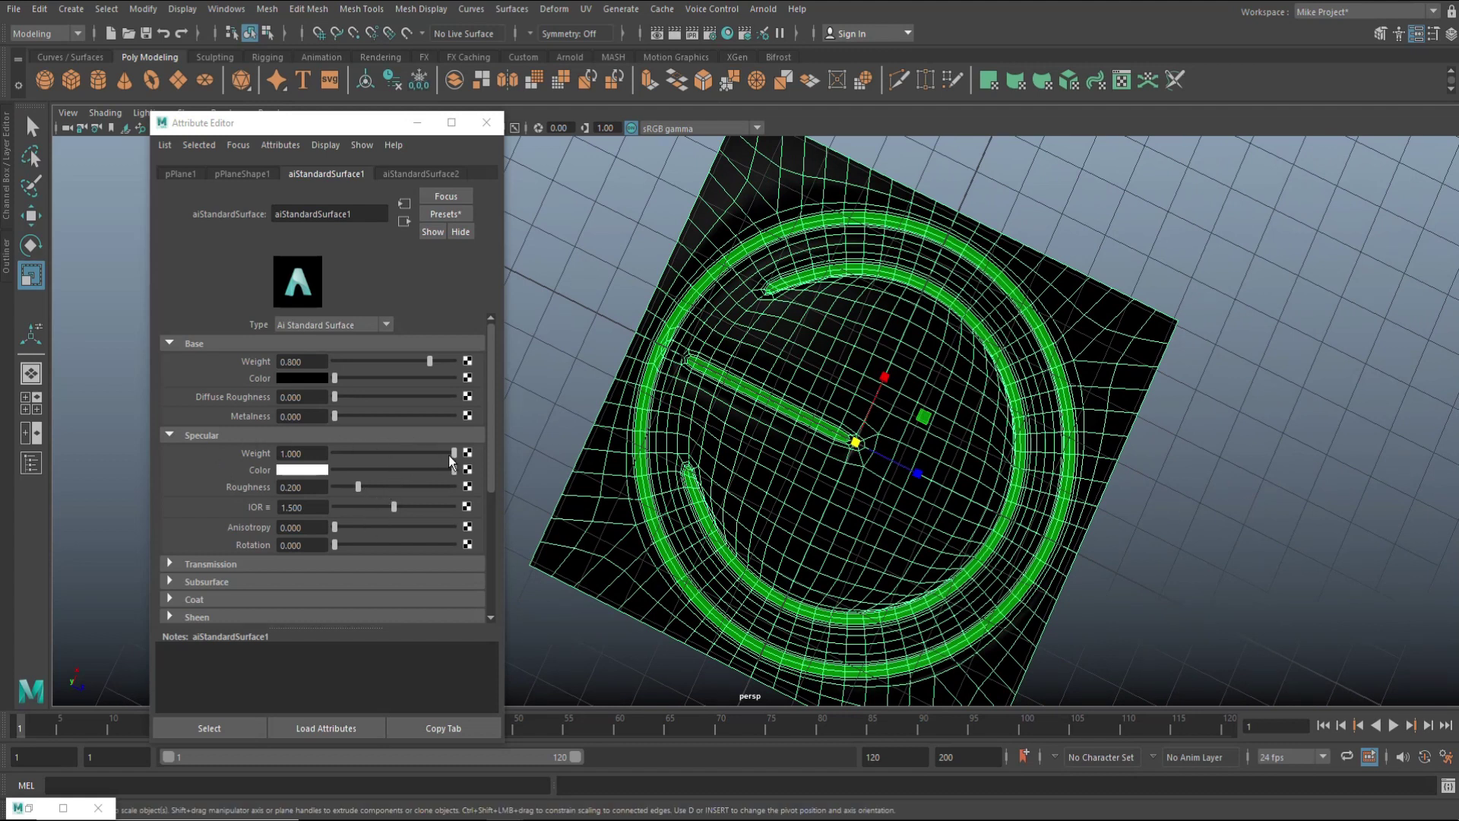
drag(453, 460, 298, 467)
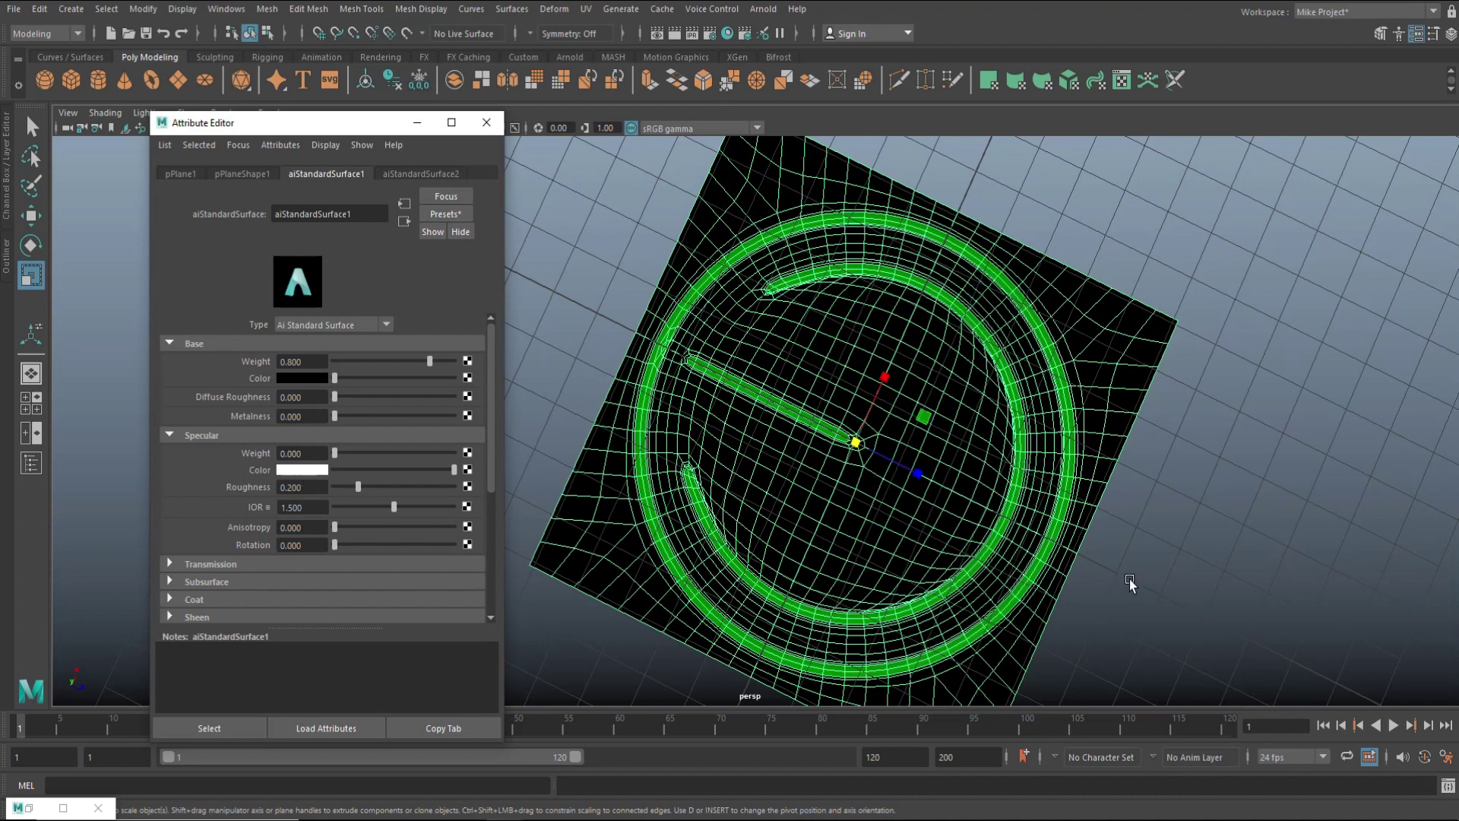
alt+drag(1133, 585, 1036, 512)
Step: On the green groove material aiStandardSurface2, set the Base Color to black and the Specular Weight to 0
click(407, 173)
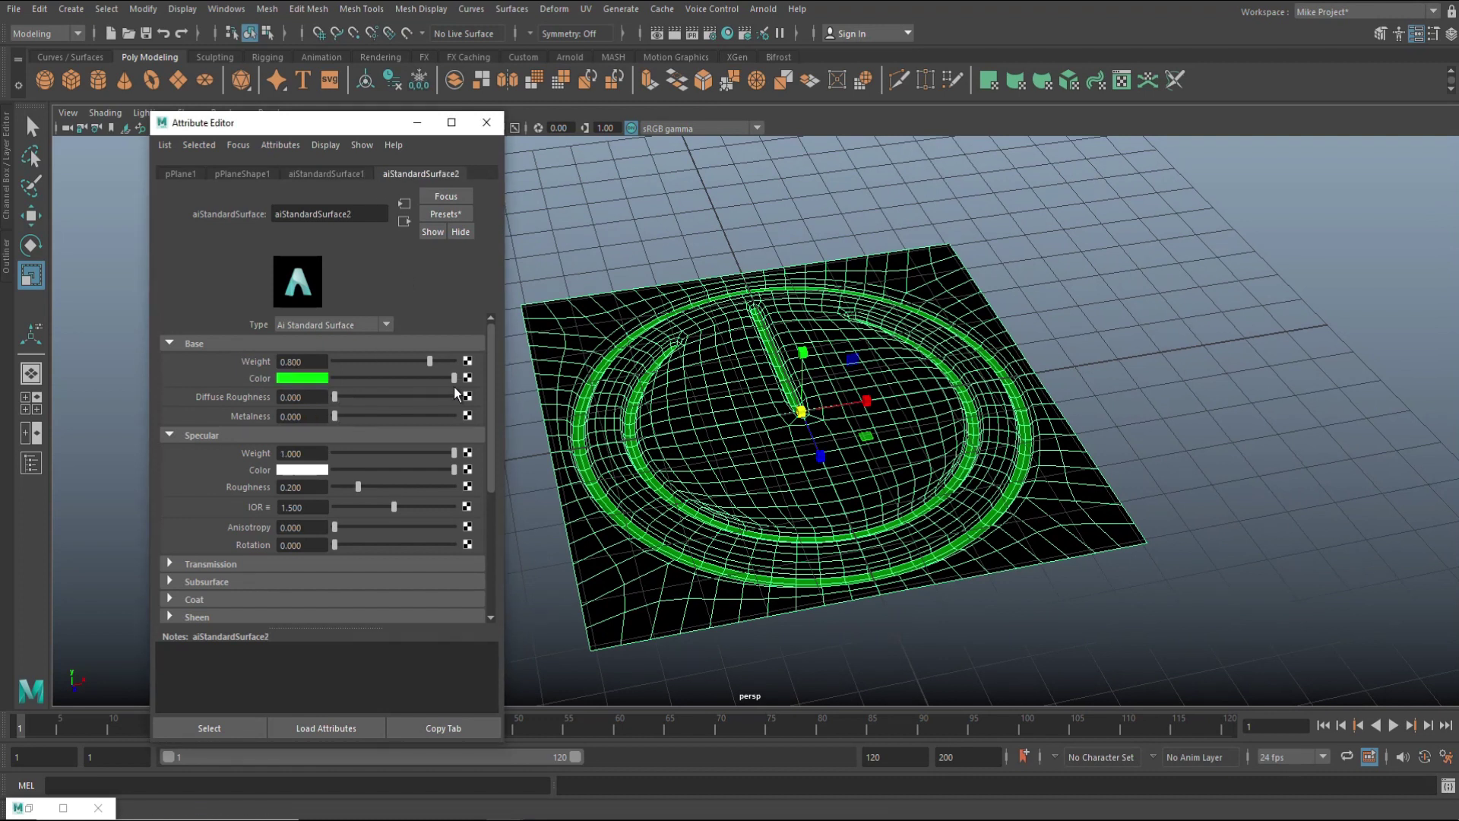
drag(455, 379, 276, 396)
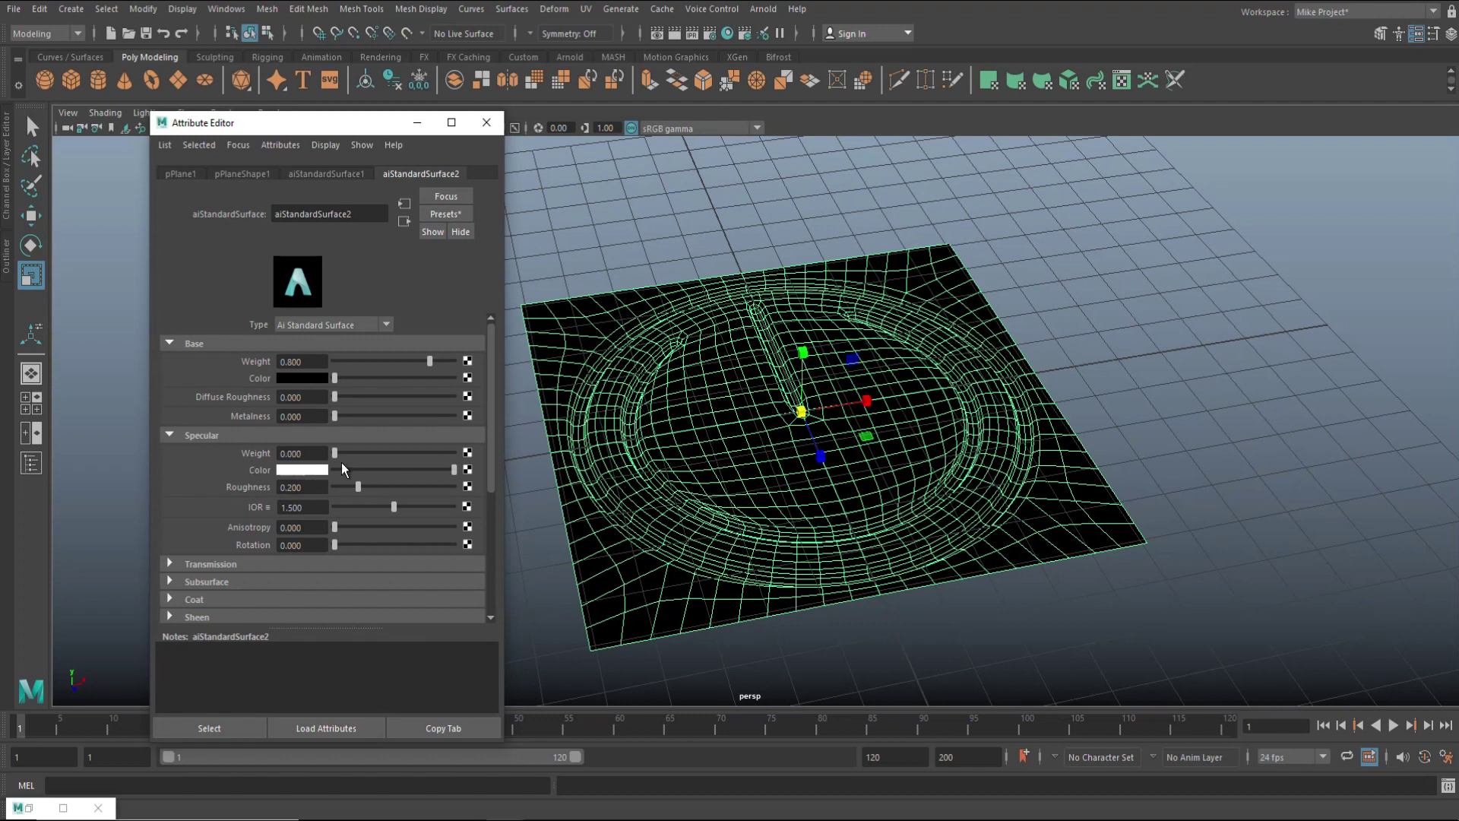
Step: Give aiStandardSurface2 a green Emission Color with an Emission Weight of 15, and minimize the Attribute Editor
scroll(348, 448, down, 5)
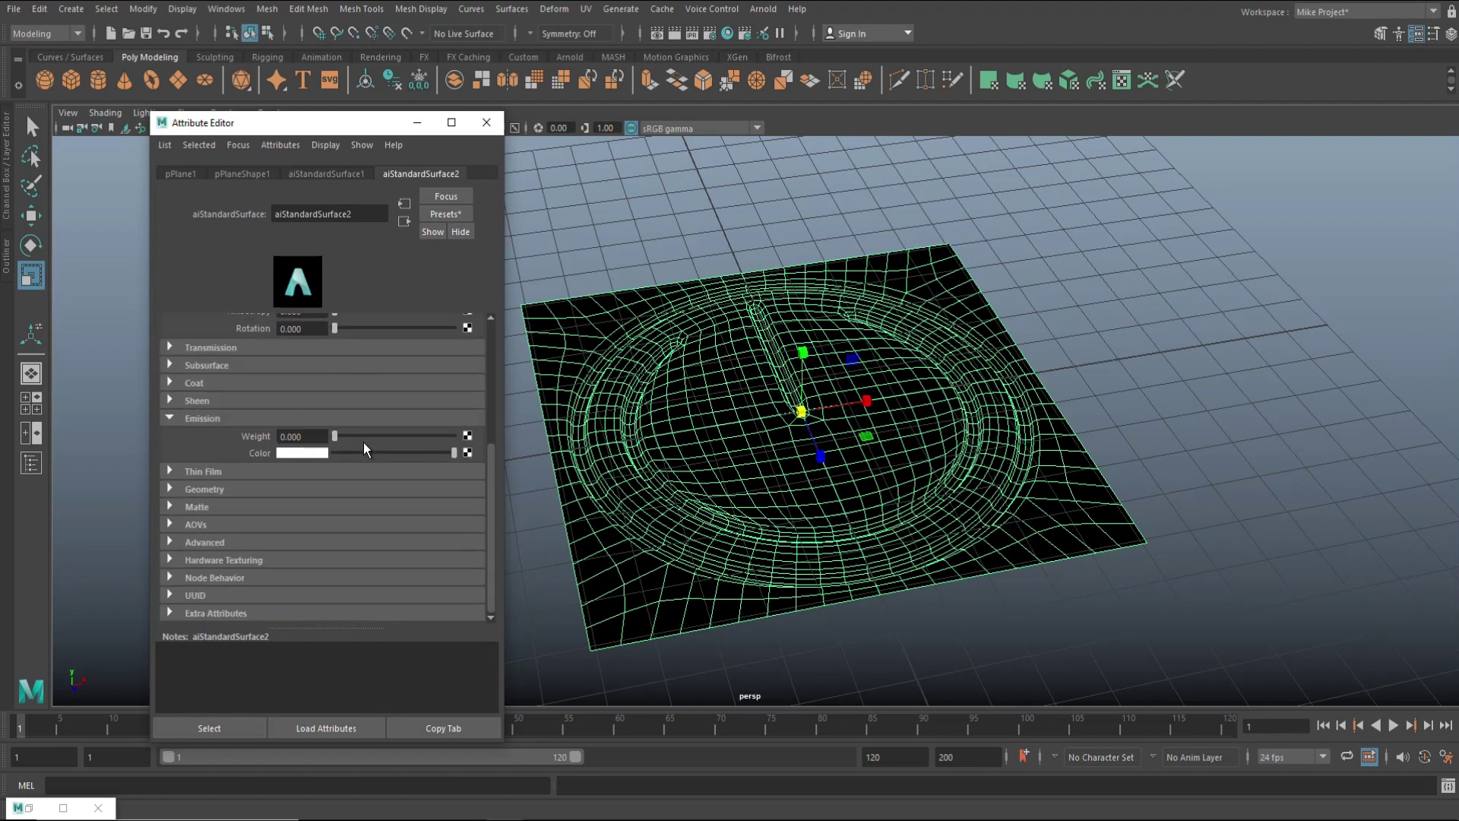
click(299, 453)
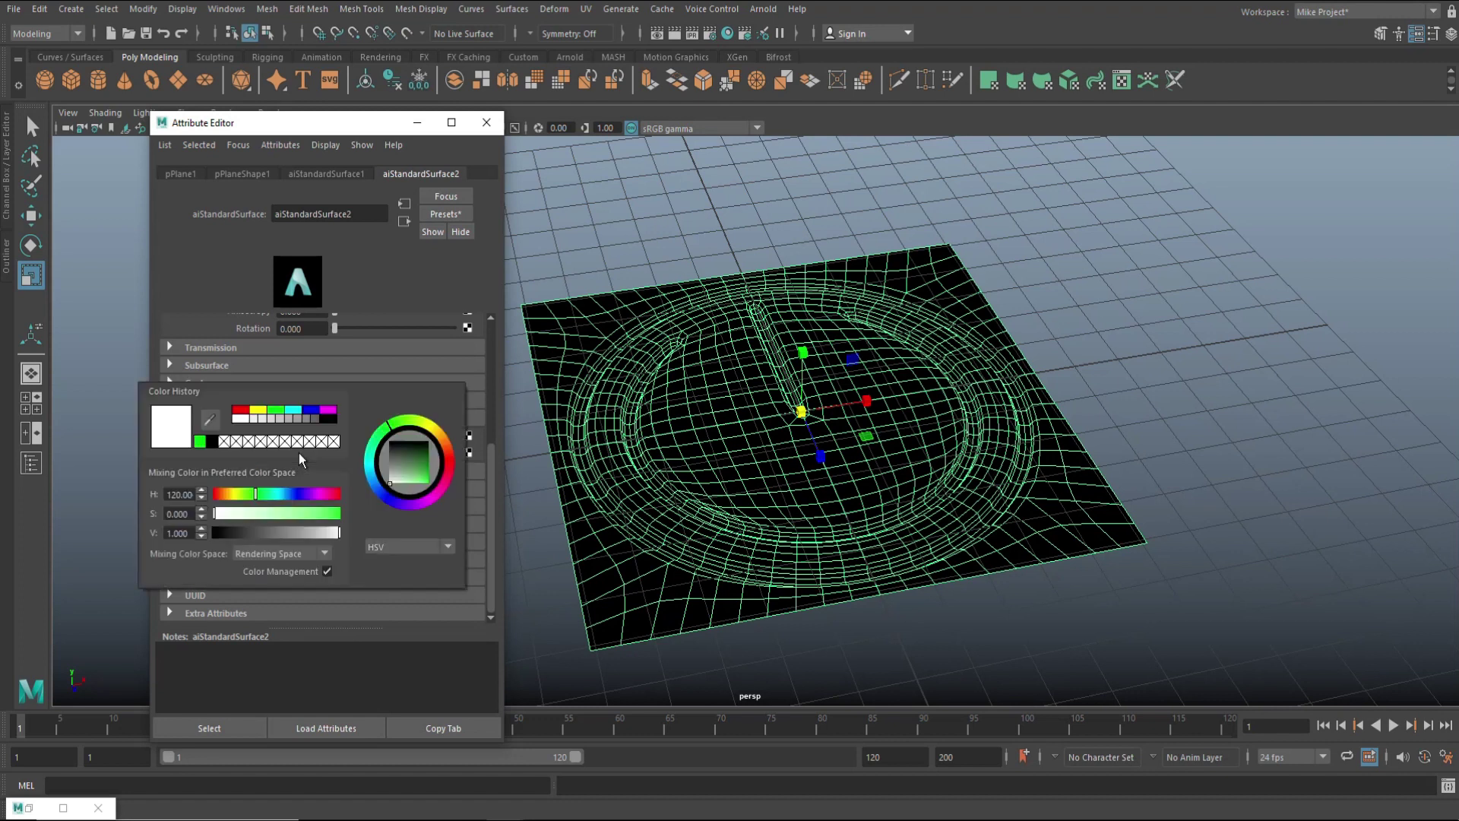
click(276, 409)
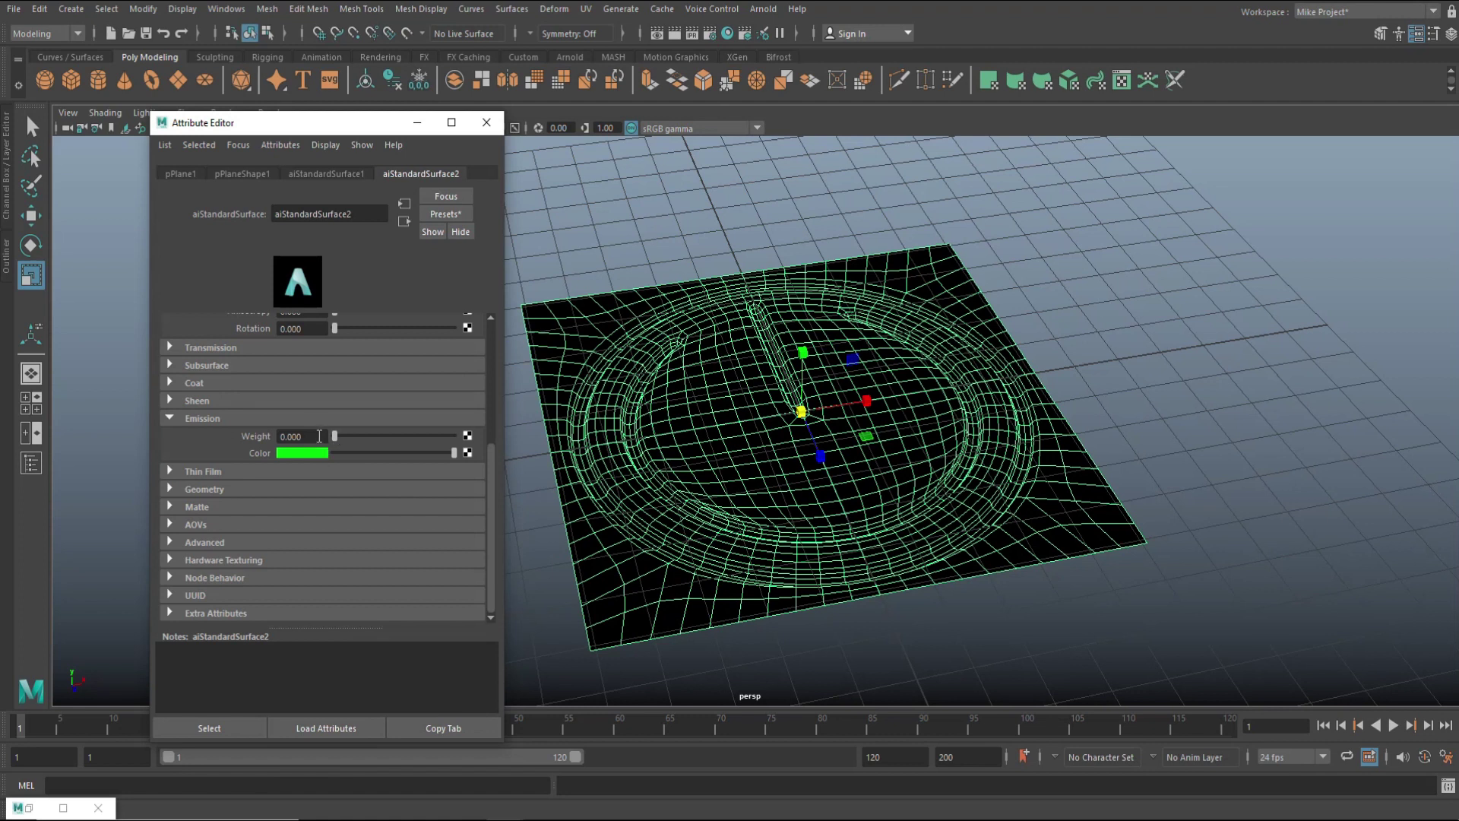
drag(335, 439, 490, 444)
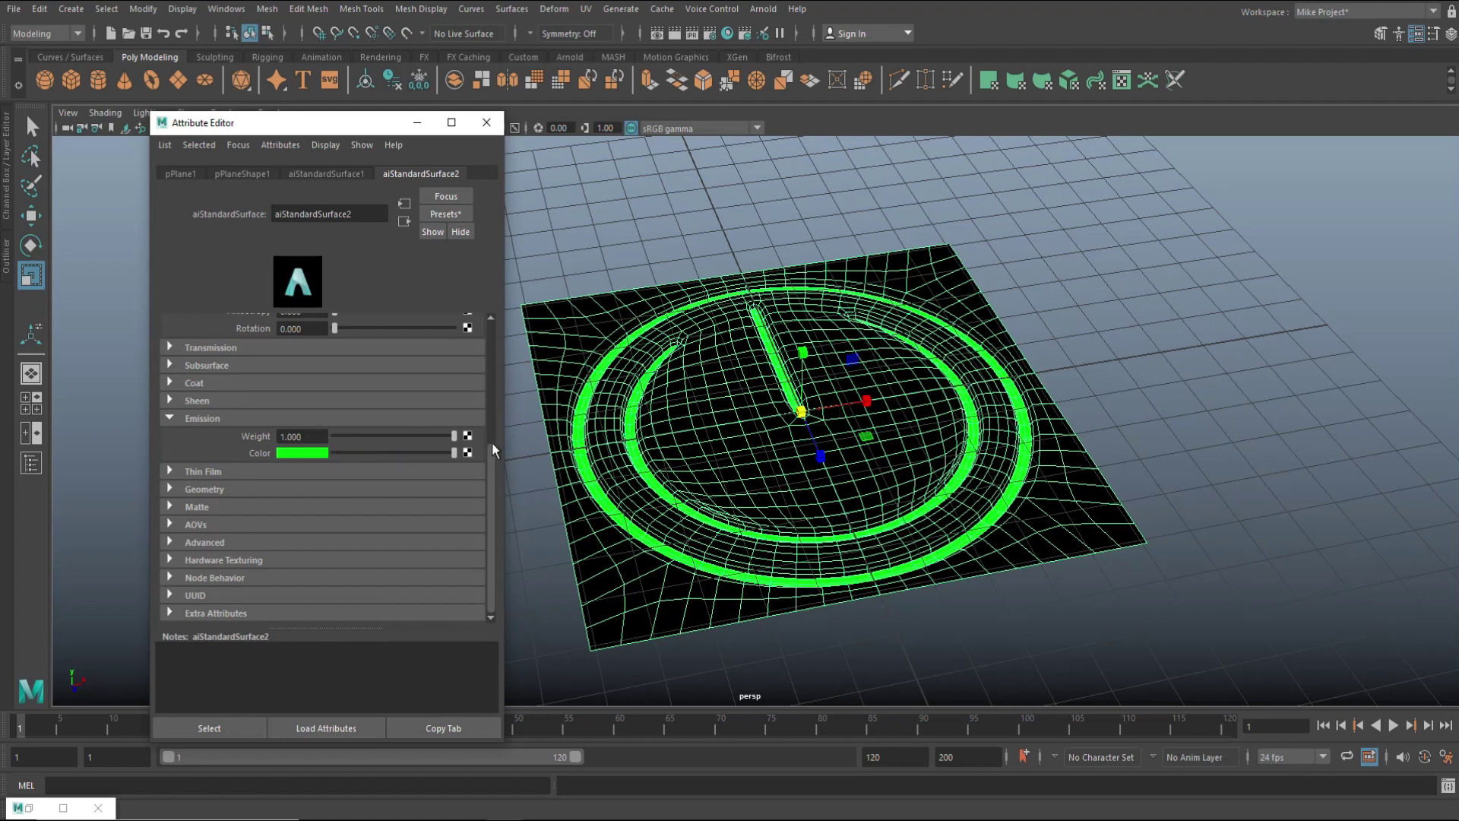
double_click(320, 435)
text(15)
key(Return)
click(420, 124)
scroll(460, 297, down, 5)
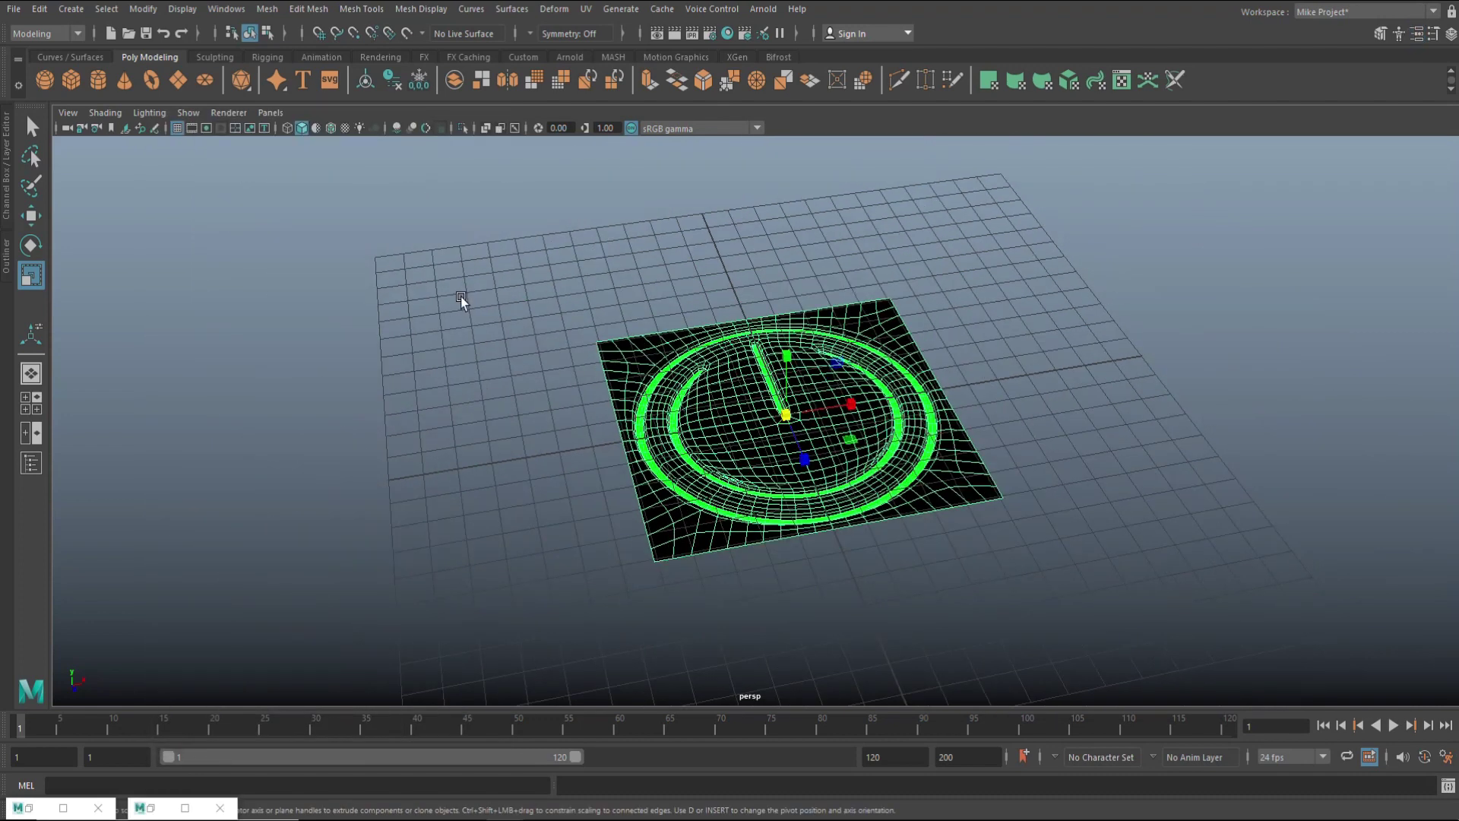
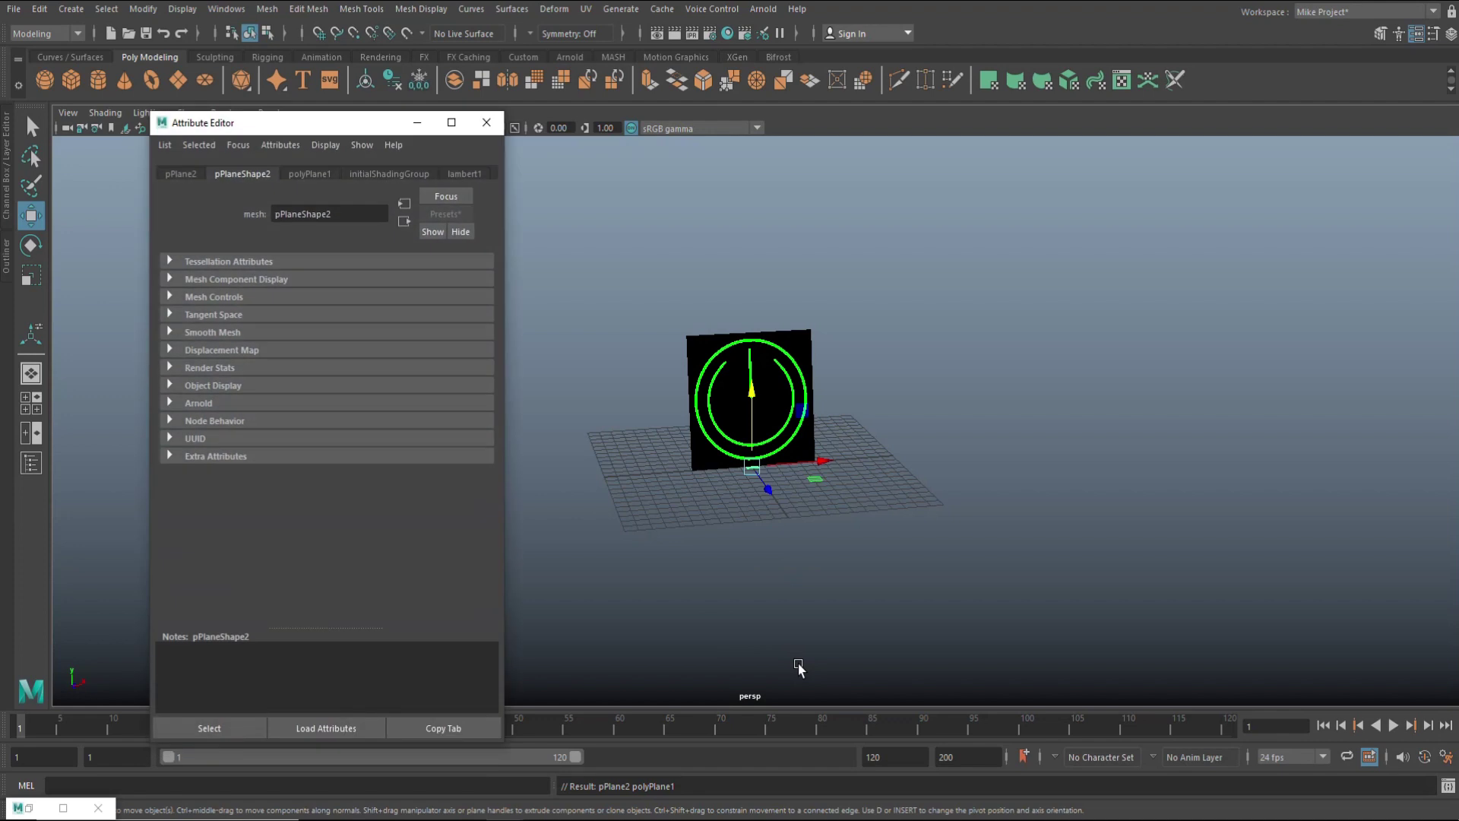
Step: Set the new plane's Subdivisions Width and Height to 1, then deselect it and close the Attribute Editor
click(300, 176)
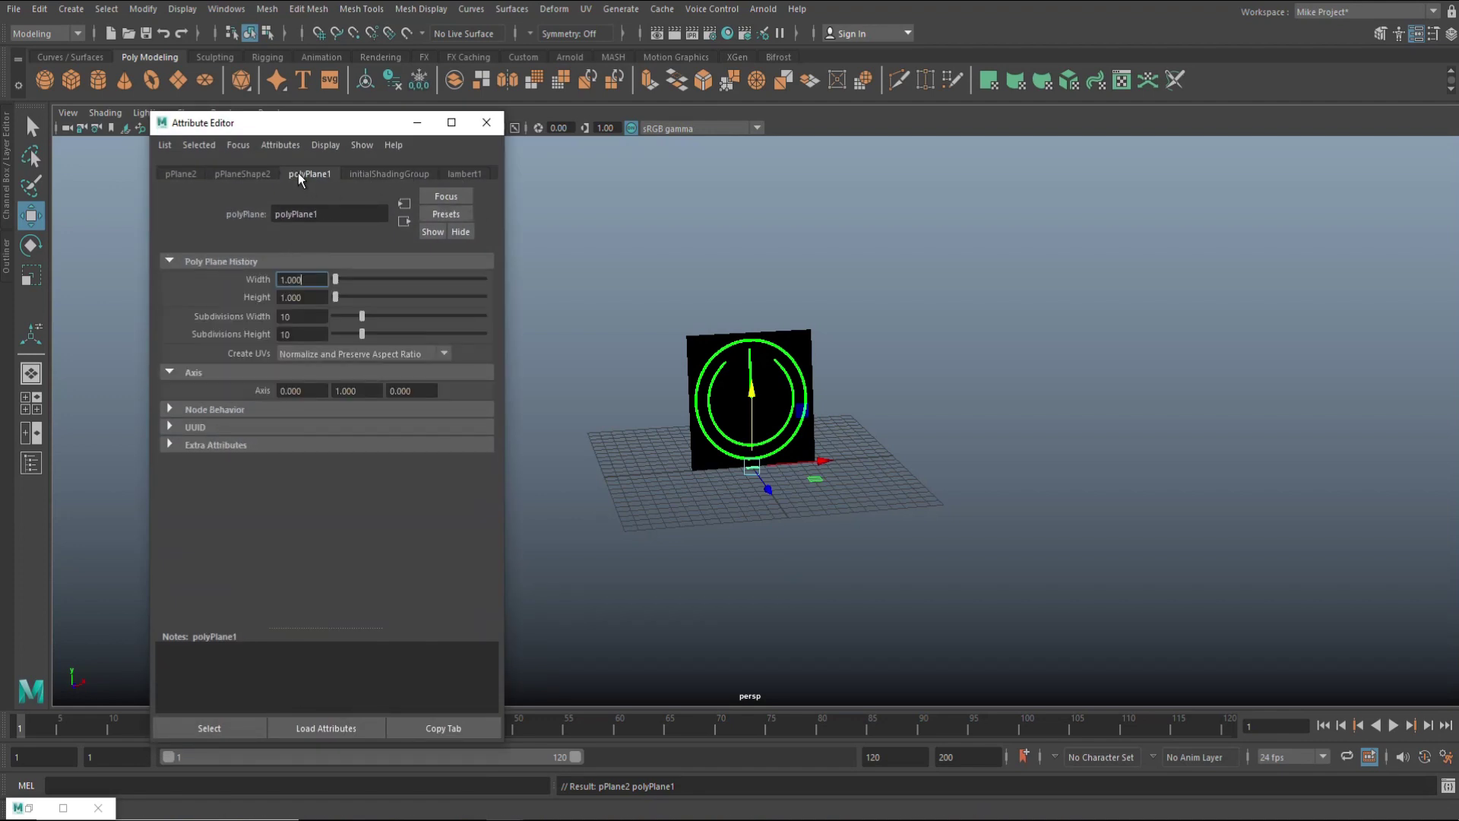
double_click(312, 313)
text(1)
double_click(310, 334)
text(1)
key(Return)
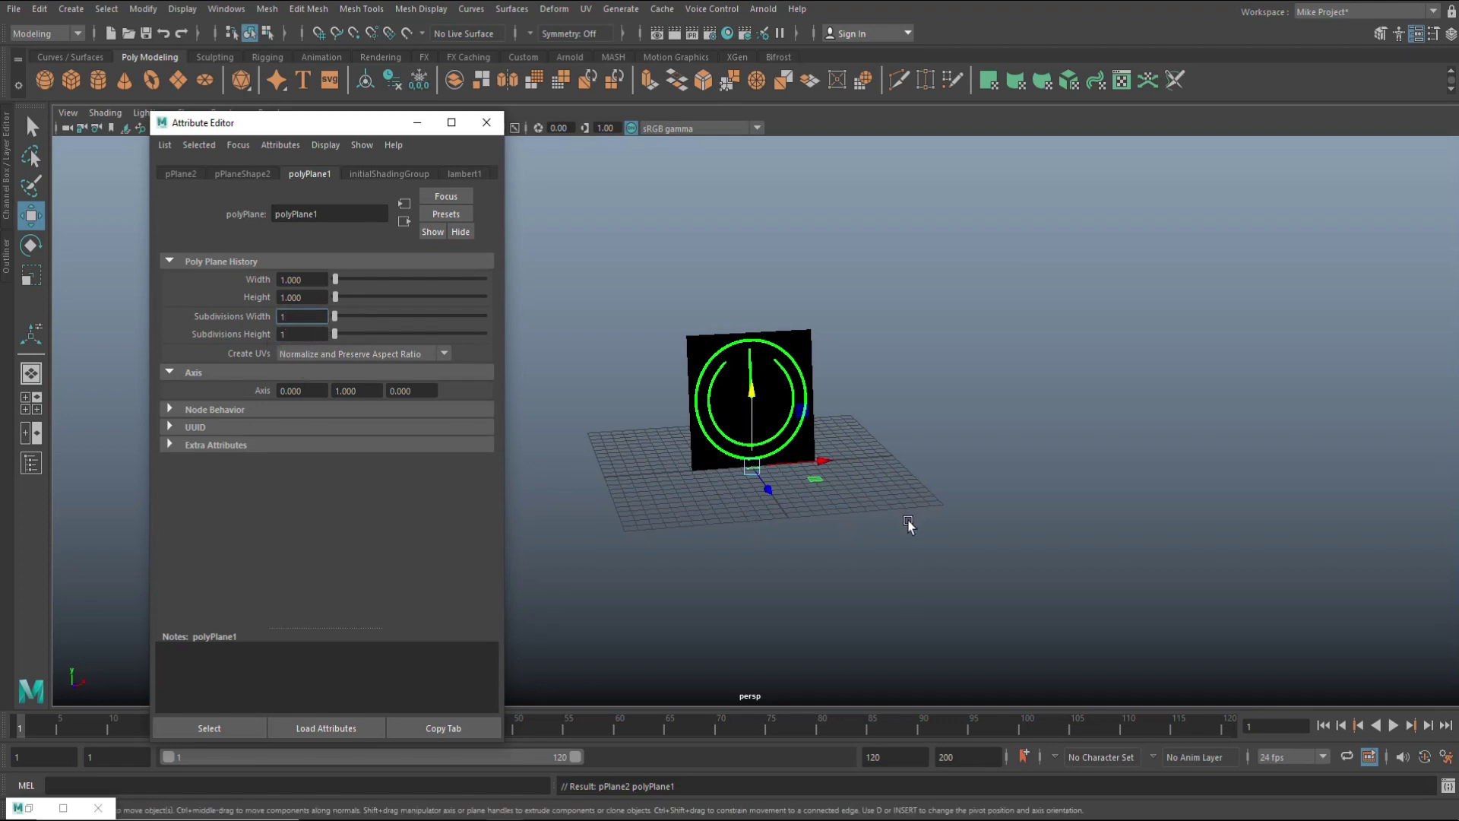
click(938, 535)
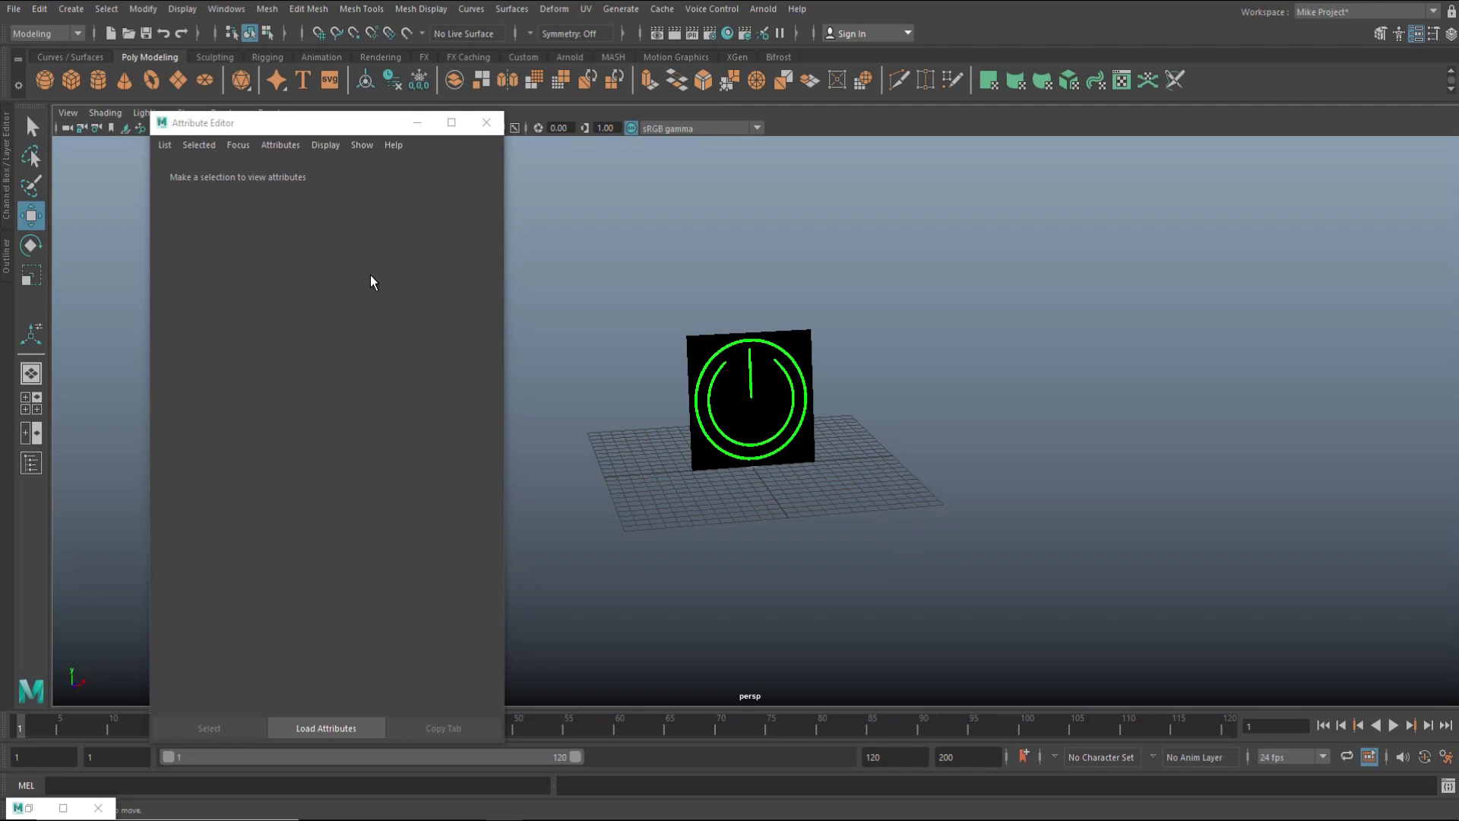
click(487, 123)
Step: Show the Outliner, select pPlane2 and scale it up uniformly into a floor extending well beyond the grid
click(31, 463)
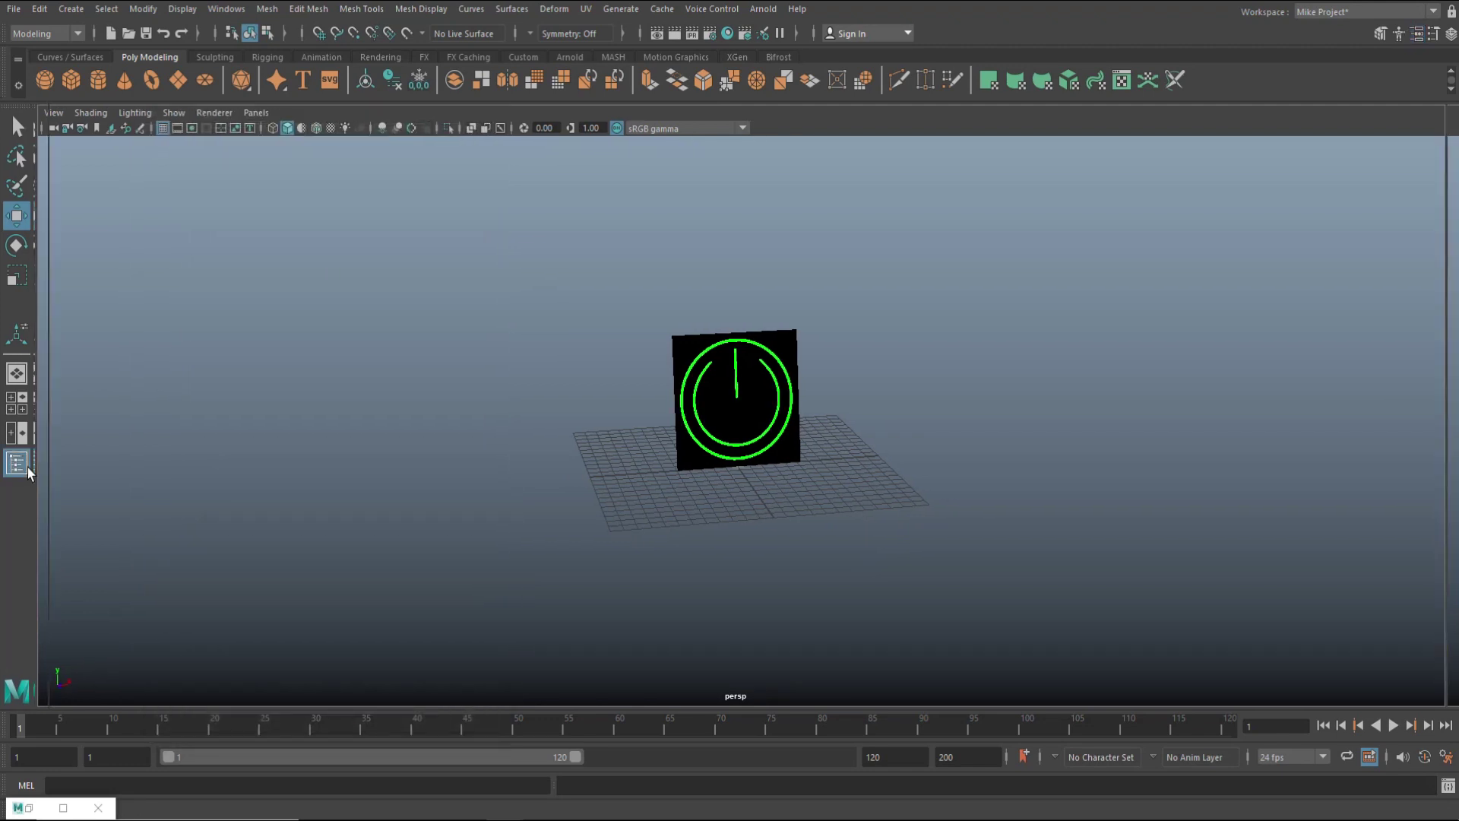
click(79, 260)
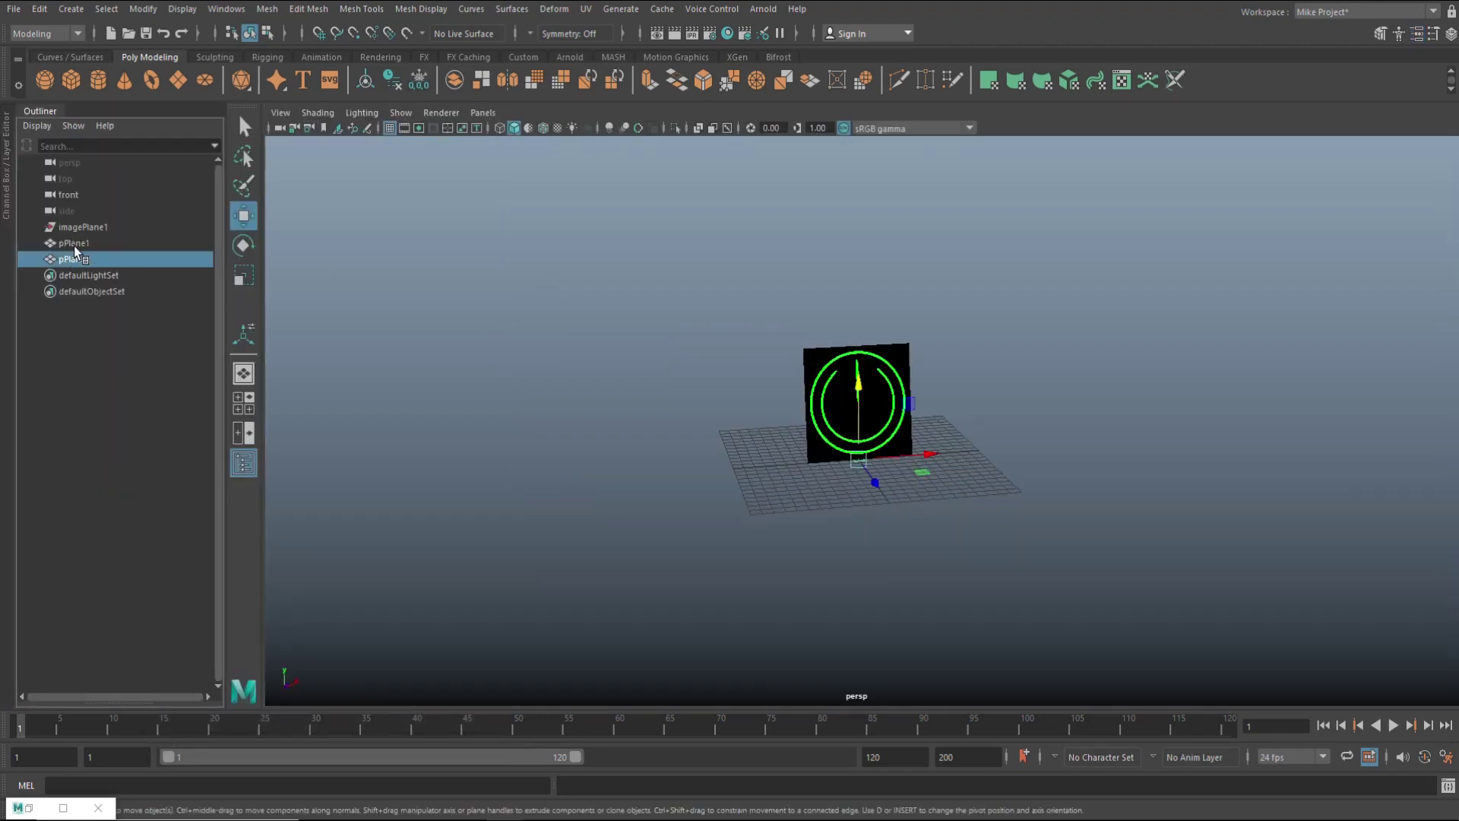
key(r)
drag(861, 462, 1182, 498)
Step: Extrude the floor plane's back edge straight up to form a tall wall behind the power symbol
right_drag(710, 391, 697, 350)
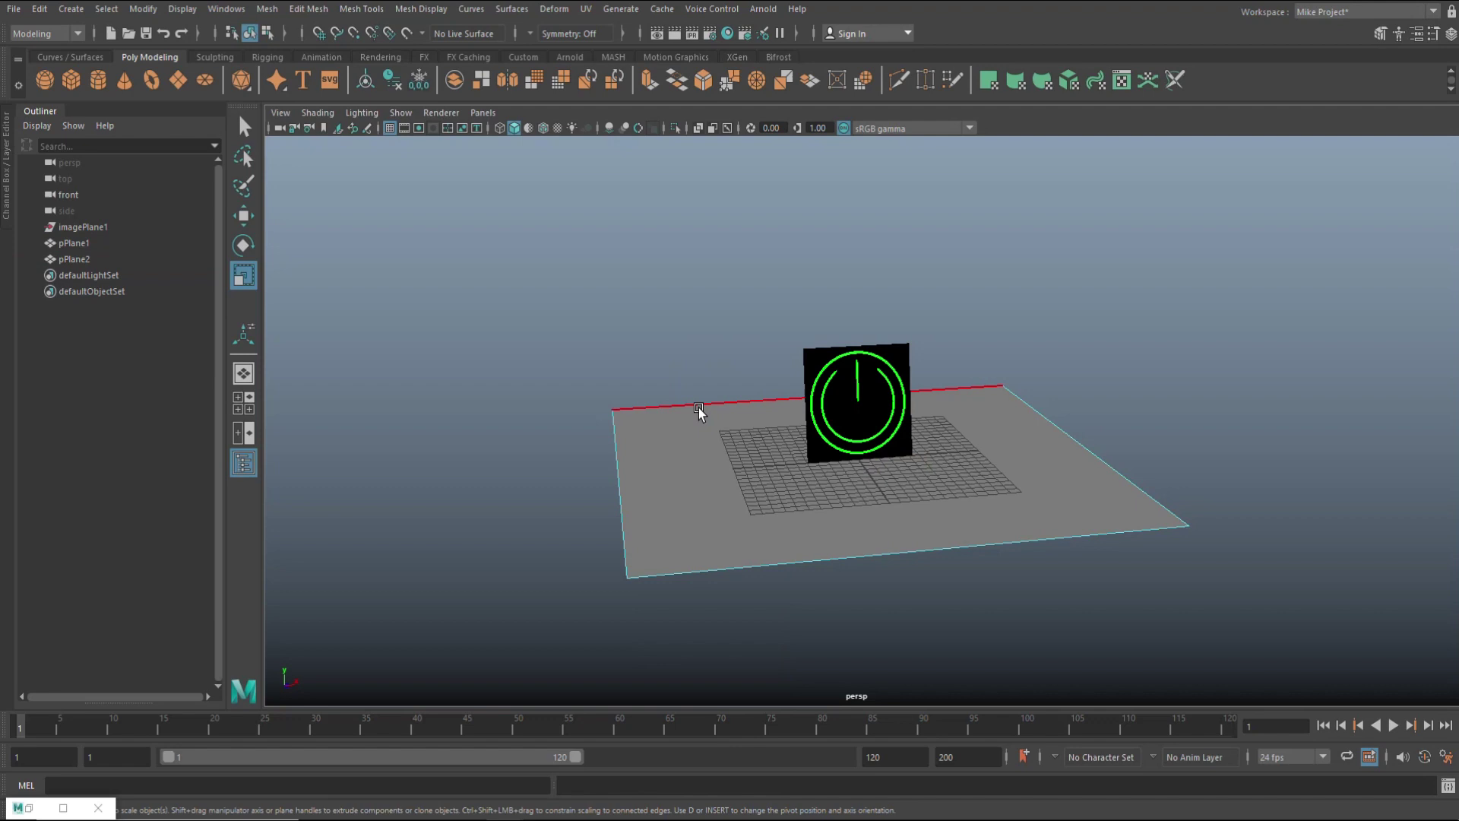
click(853, 534)
key(ctrl+e)
key(w)
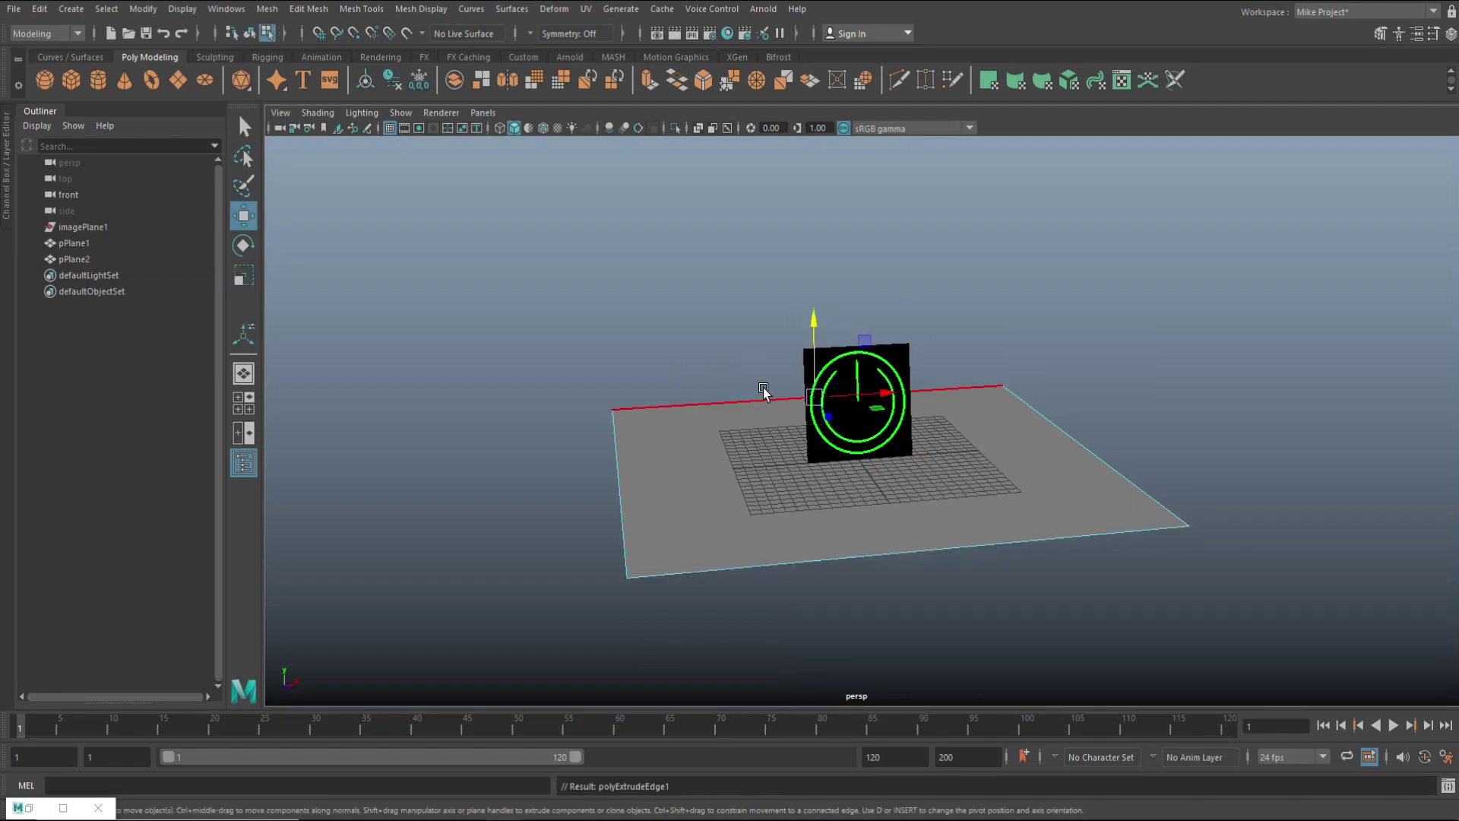
drag(814, 320, 834, 96)
Step: Bevel the edge between floor and wall with 12 segments to form a curved backdrop
click(734, 403)
key(ctrl+b)
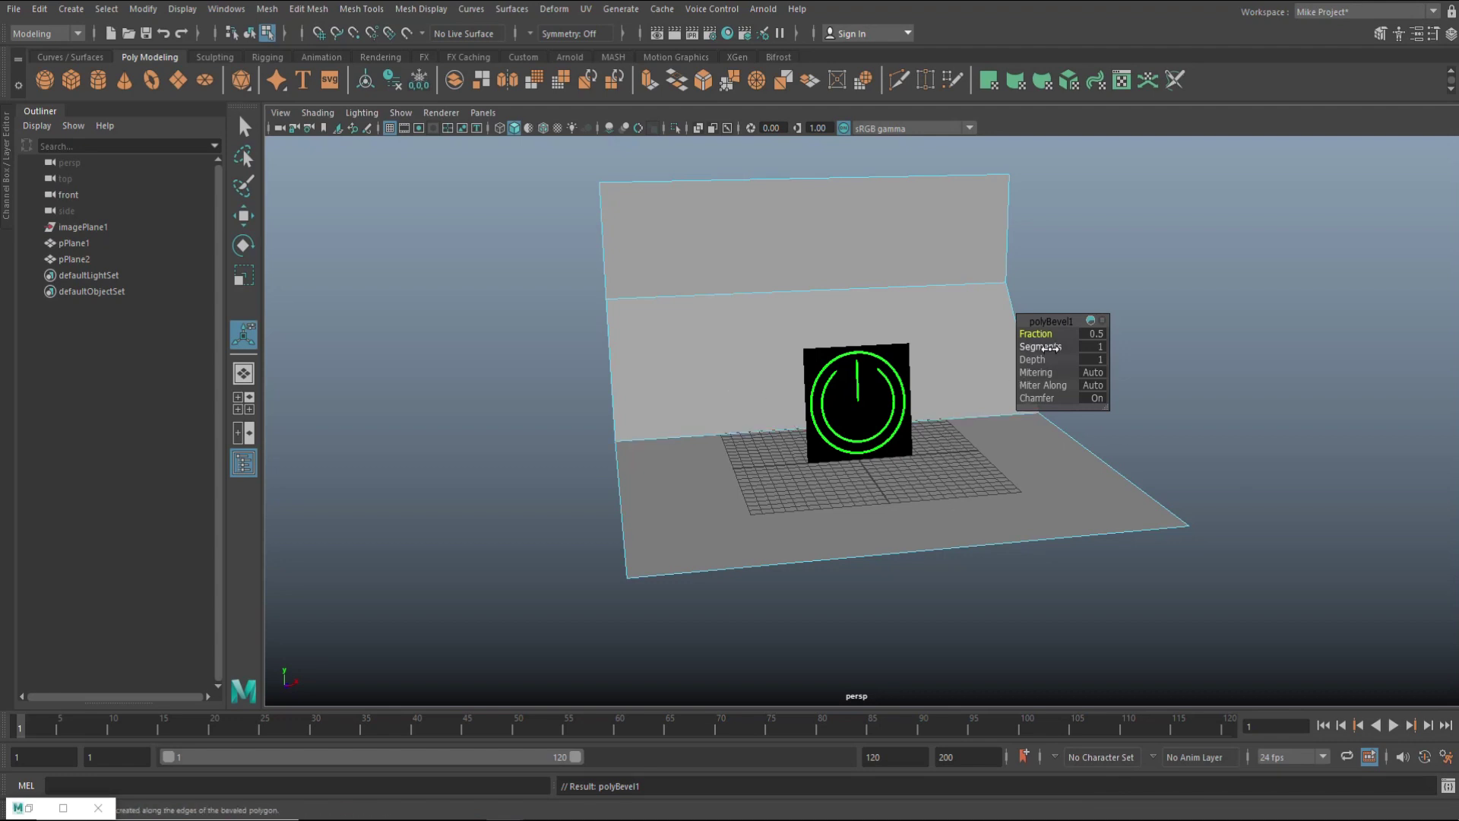
drag(1091, 347, 1135, 351)
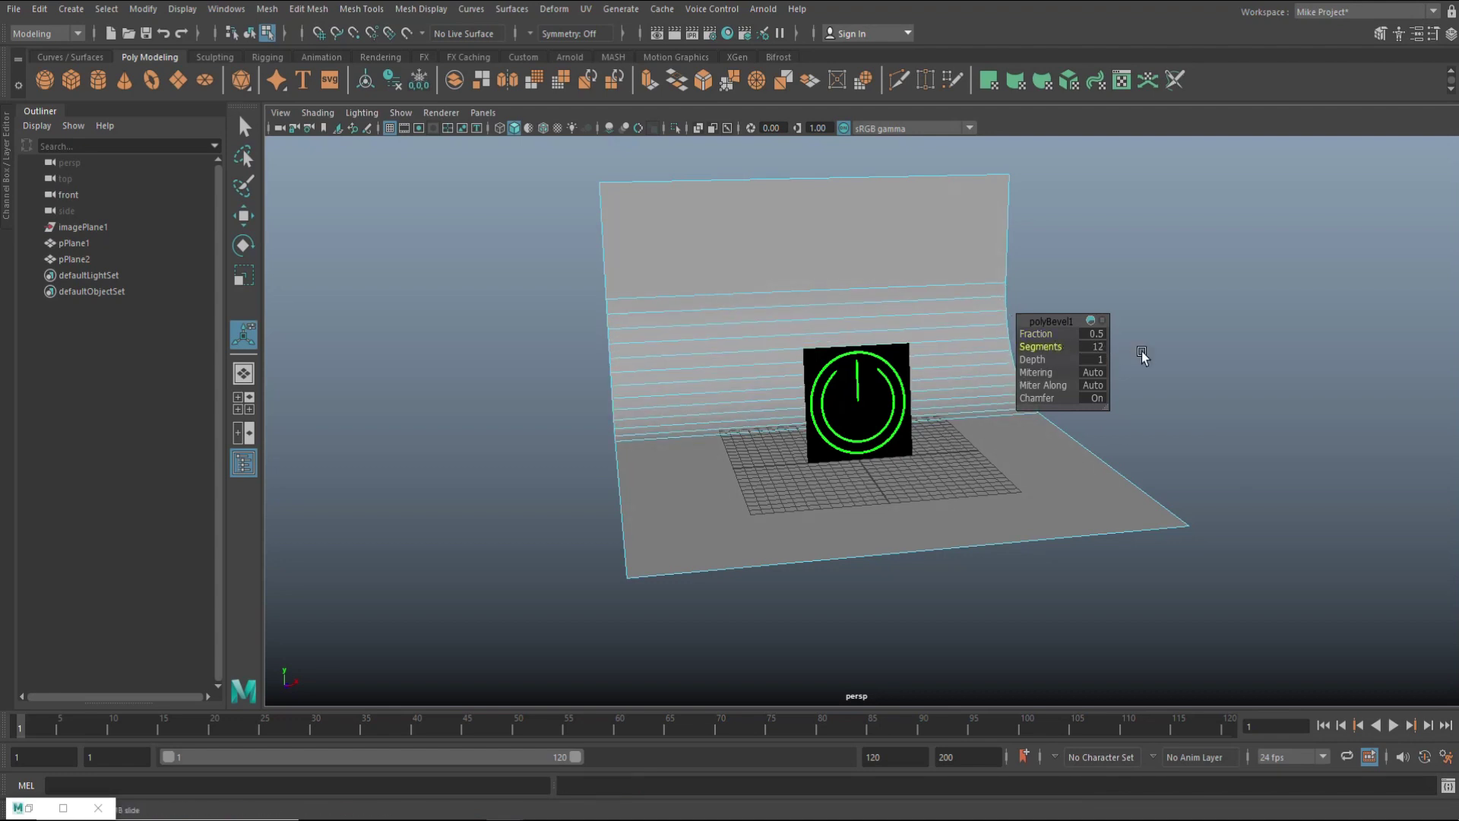
scroll(827, 589, up, 3)
alt+drag(753, 630, 795, 647)
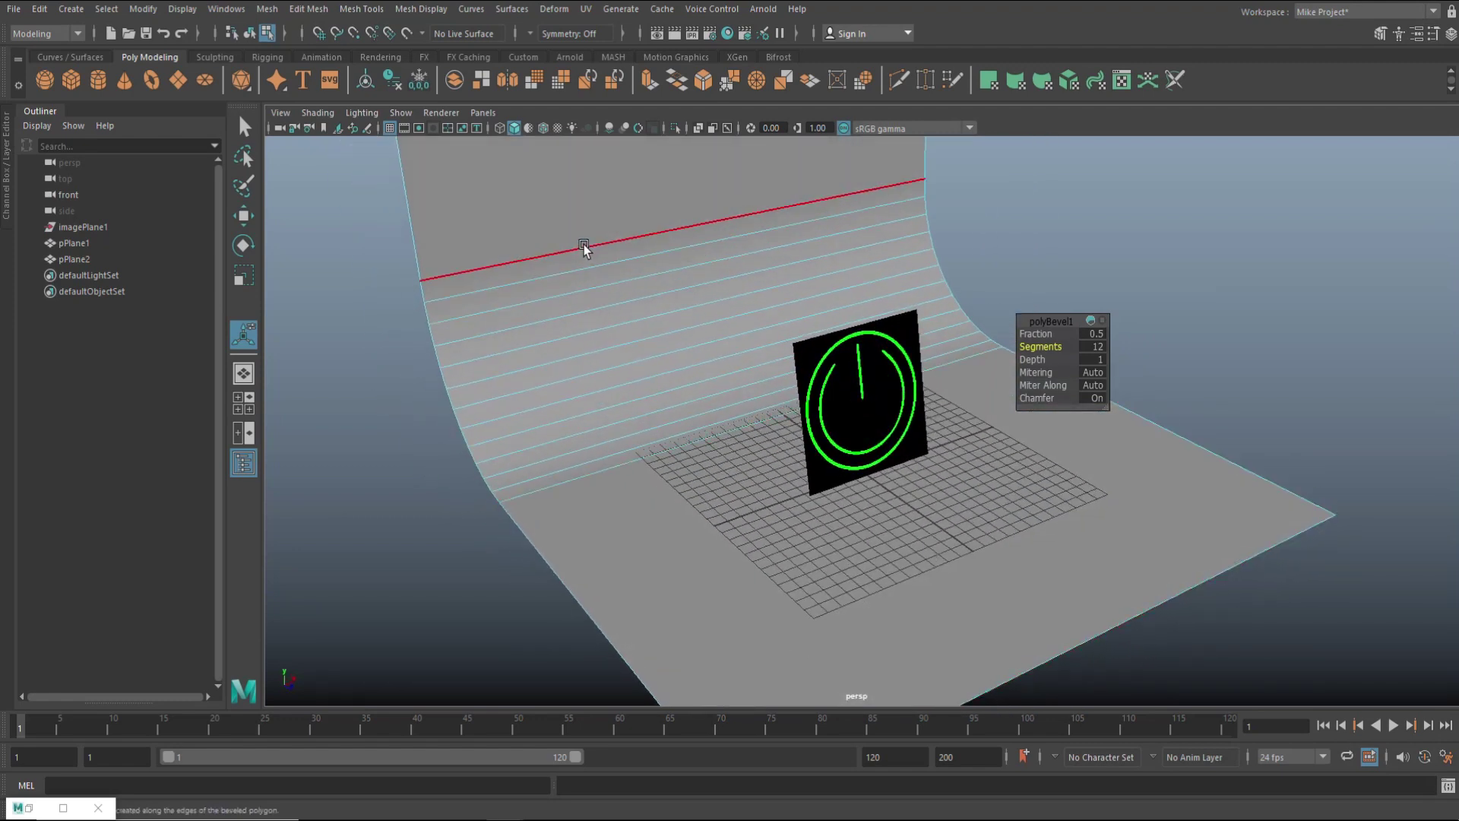
Step: Return the backdrop to object mode and assign the existing black aiStandardSurface1 material to it
right_drag(579, 230, 700, 681)
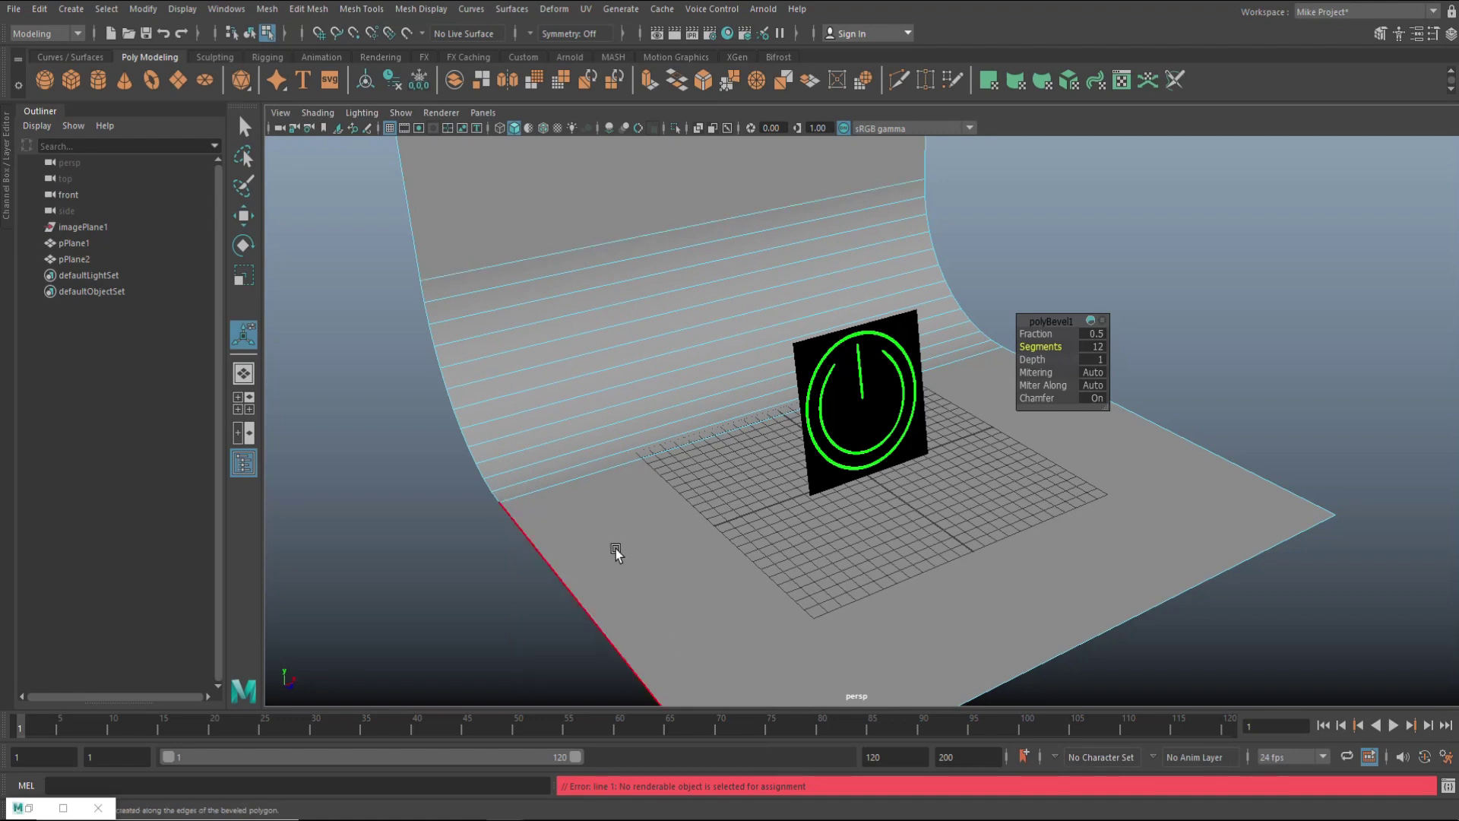
right_drag(616, 553, 667, 370)
right_drag(600, 511, 718, 772)
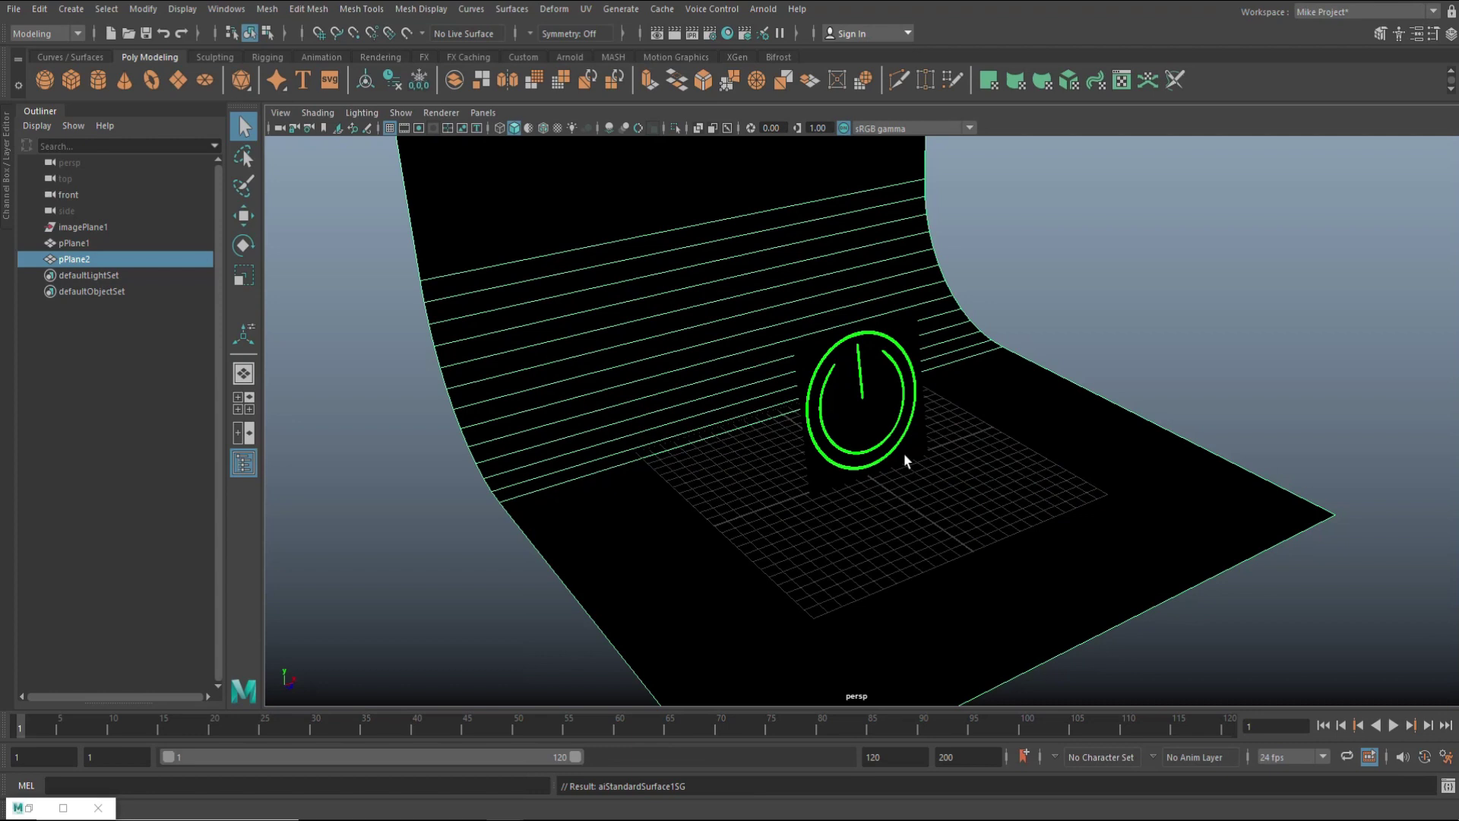
Step: Scale the backdrop wider along the X axis so it fills the perspective view behind the power symbol
scroll(1038, 445, down, 3)
alt+drag(1059, 441, 1083, 465)
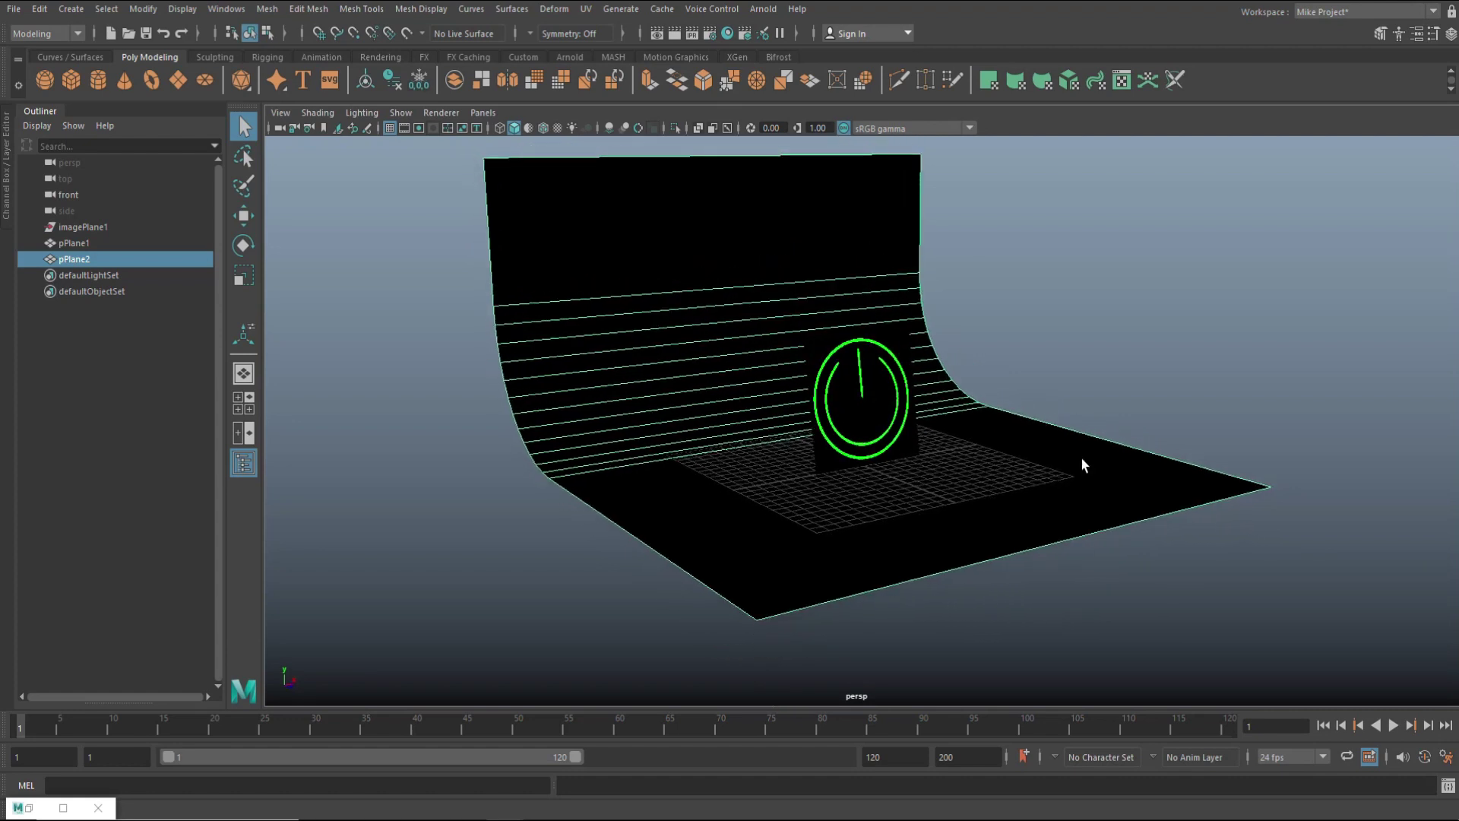
scroll(1086, 527, up, 5)
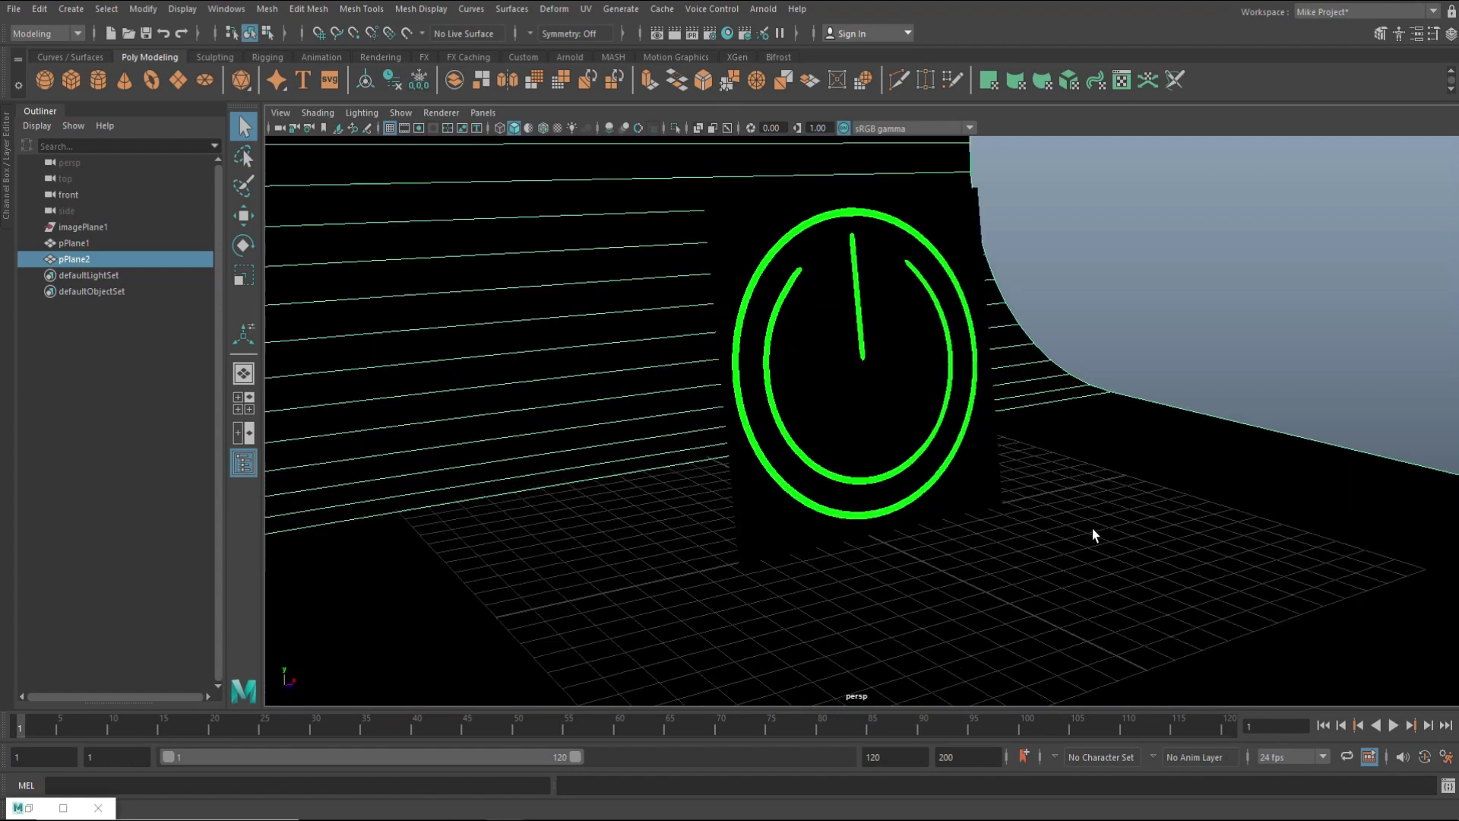
scroll(1094, 527, down, 5)
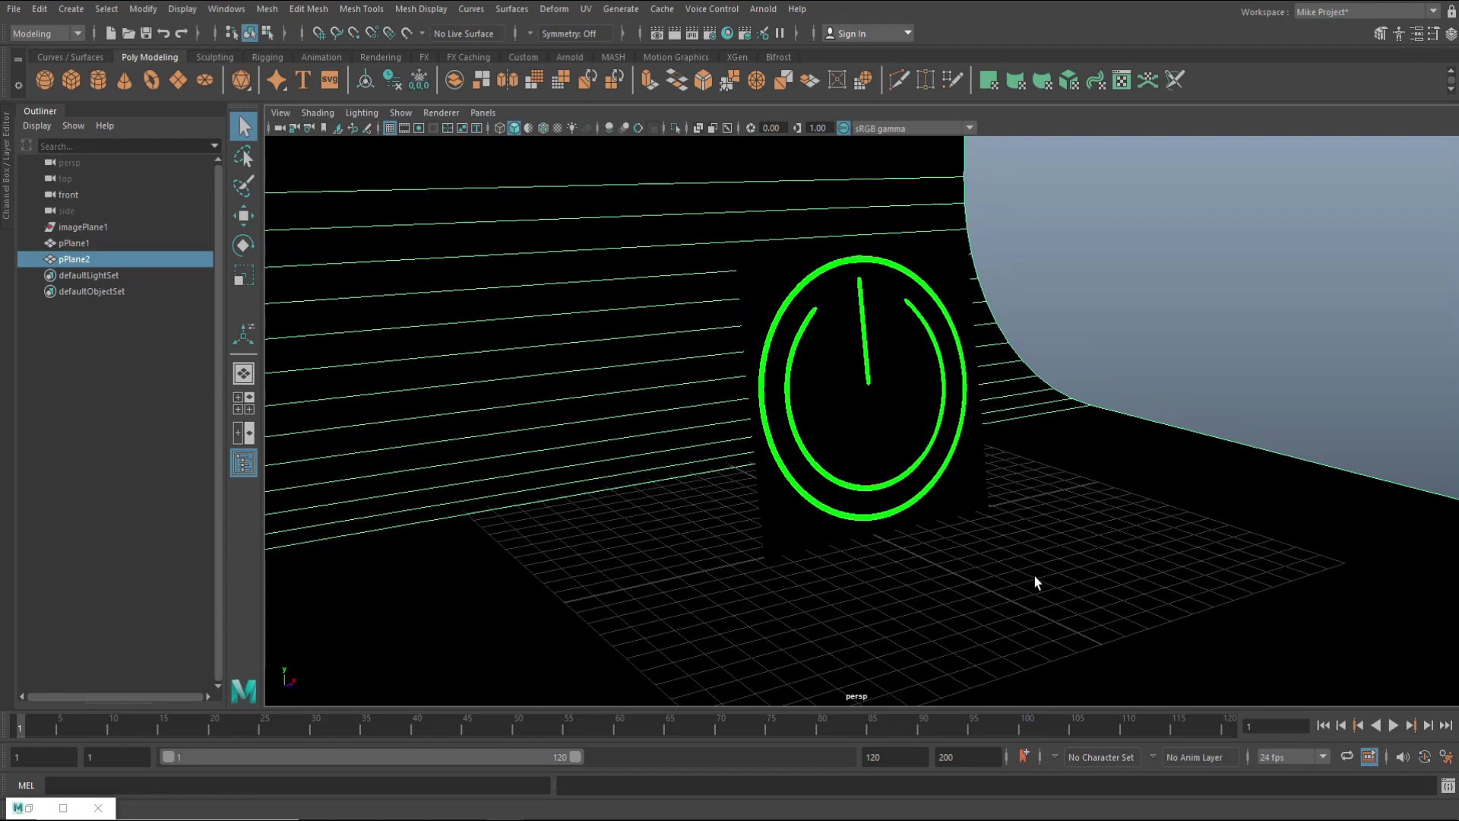
key(r)
drag(928, 524, 1130, 482)
scroll(1179, 519, up, 1)
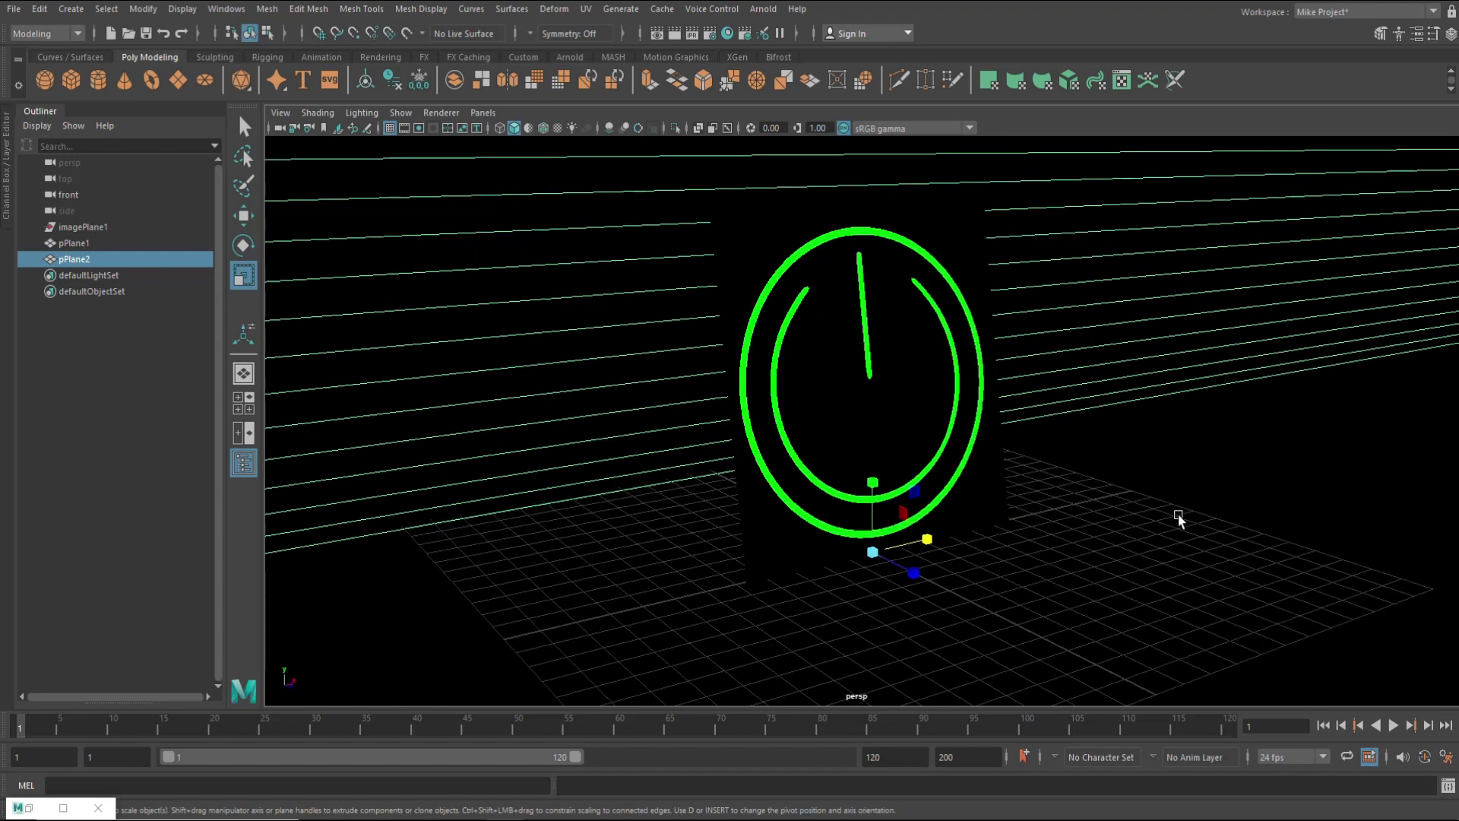
scroll(1193, 464, up, 2)
scroll(1184, 477, down, 5)
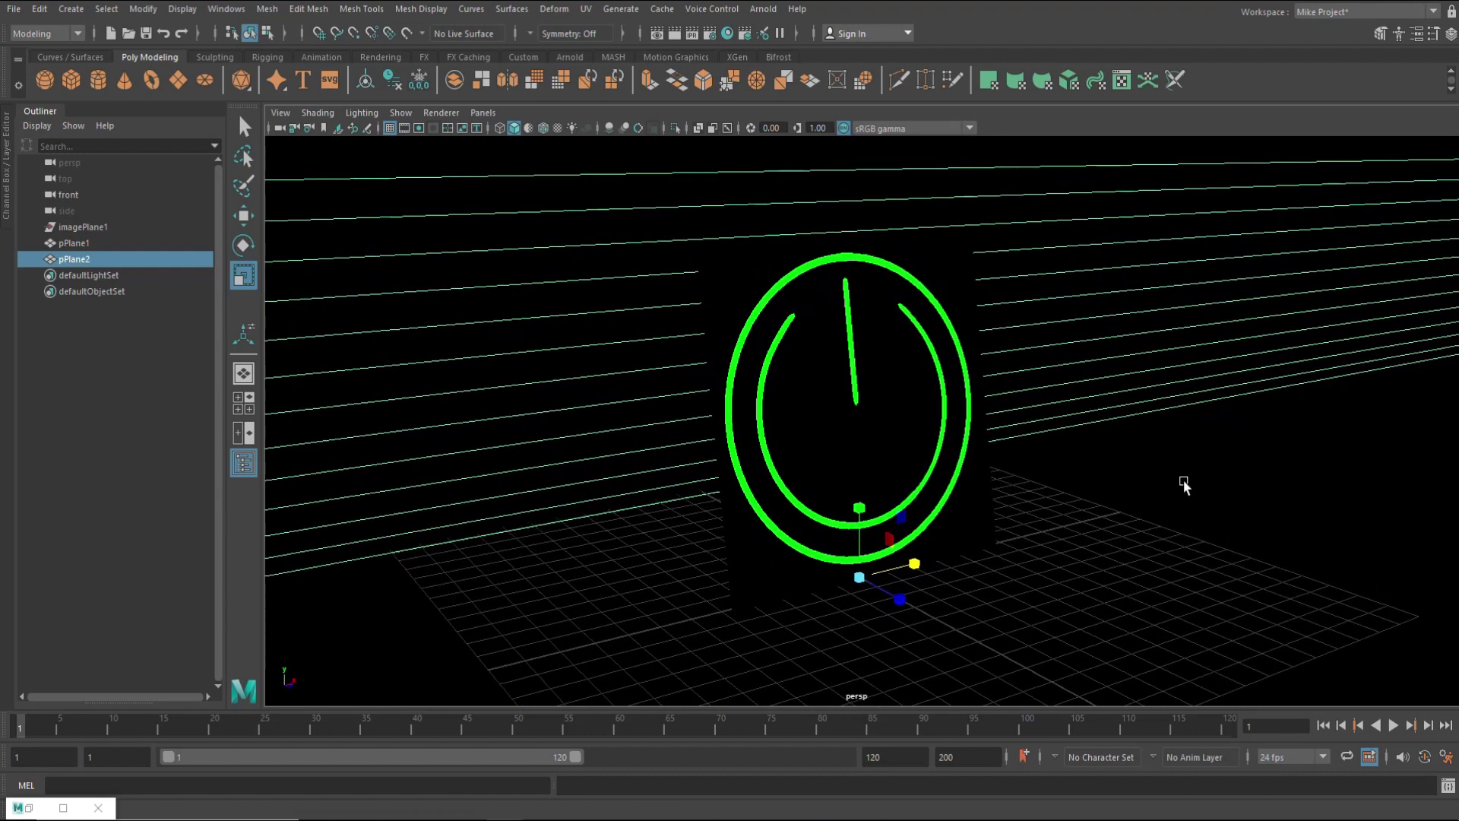
scroll(1177, 487, up, 1)
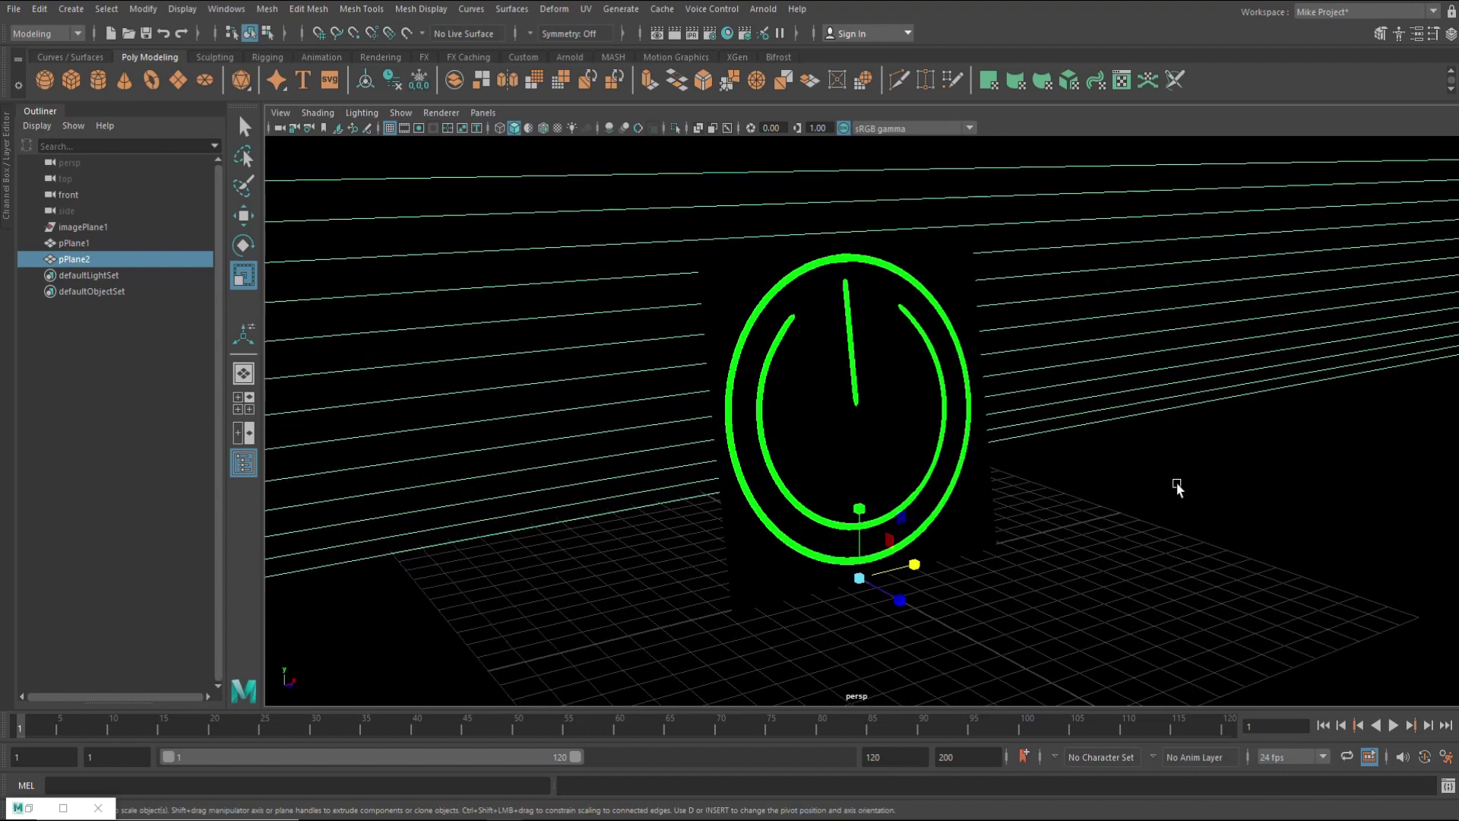
Step: Start an IPR render of the perspective view in the Arnold RenderView, then shrink its window and place it beside the viewport
click(763, 8)
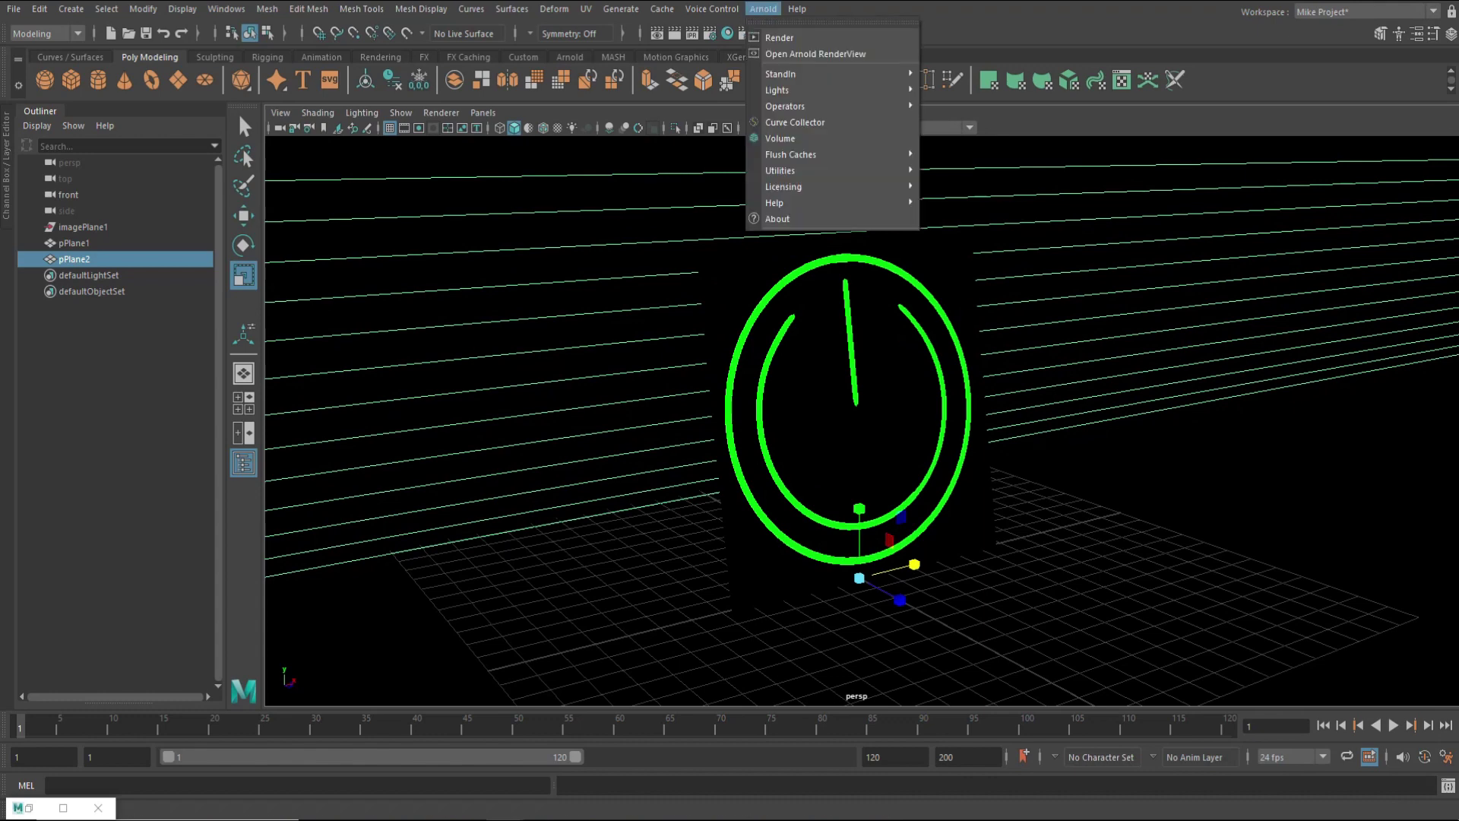
click(834, 55)
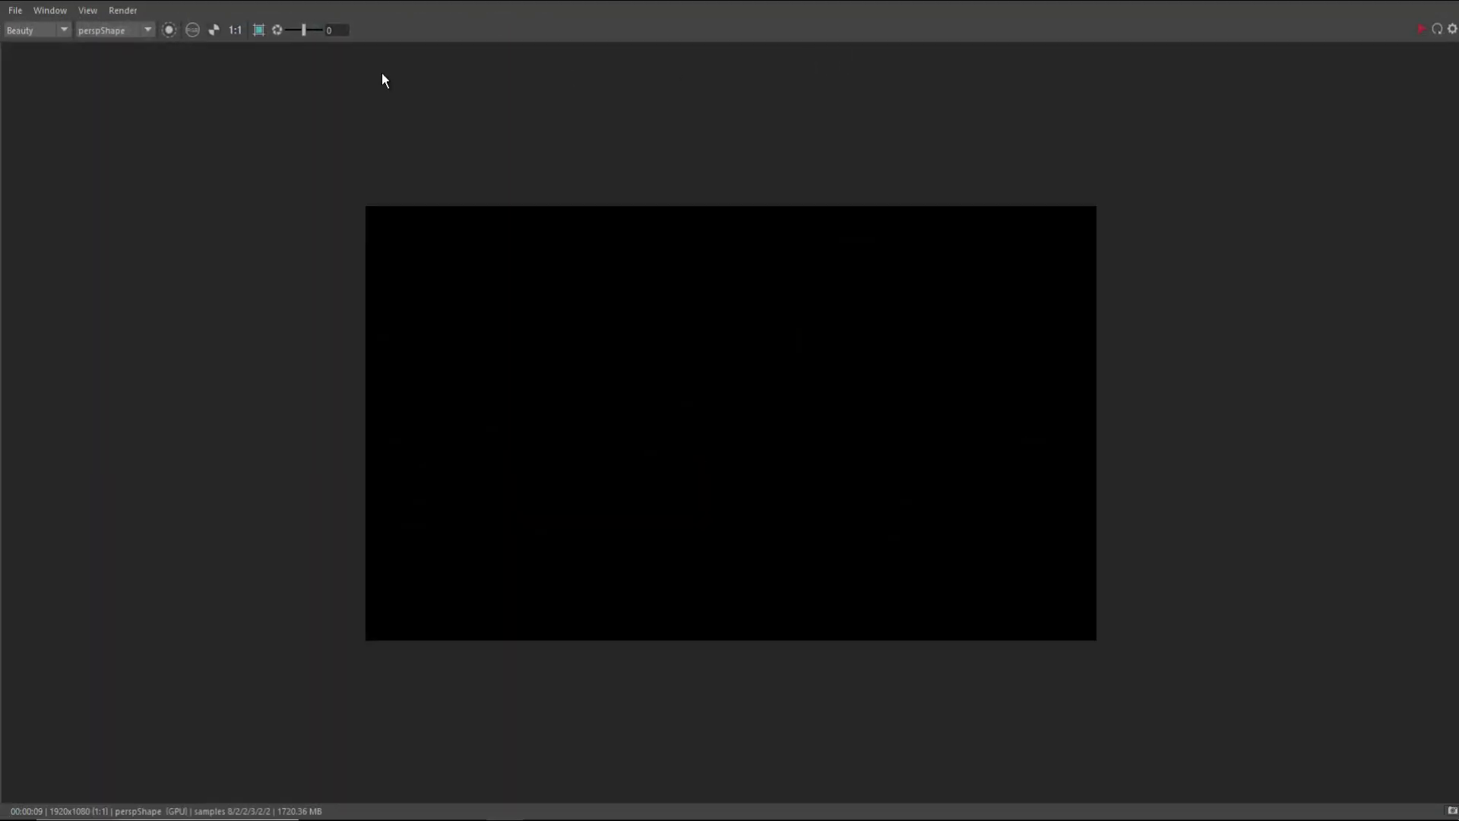
click(122, 11)
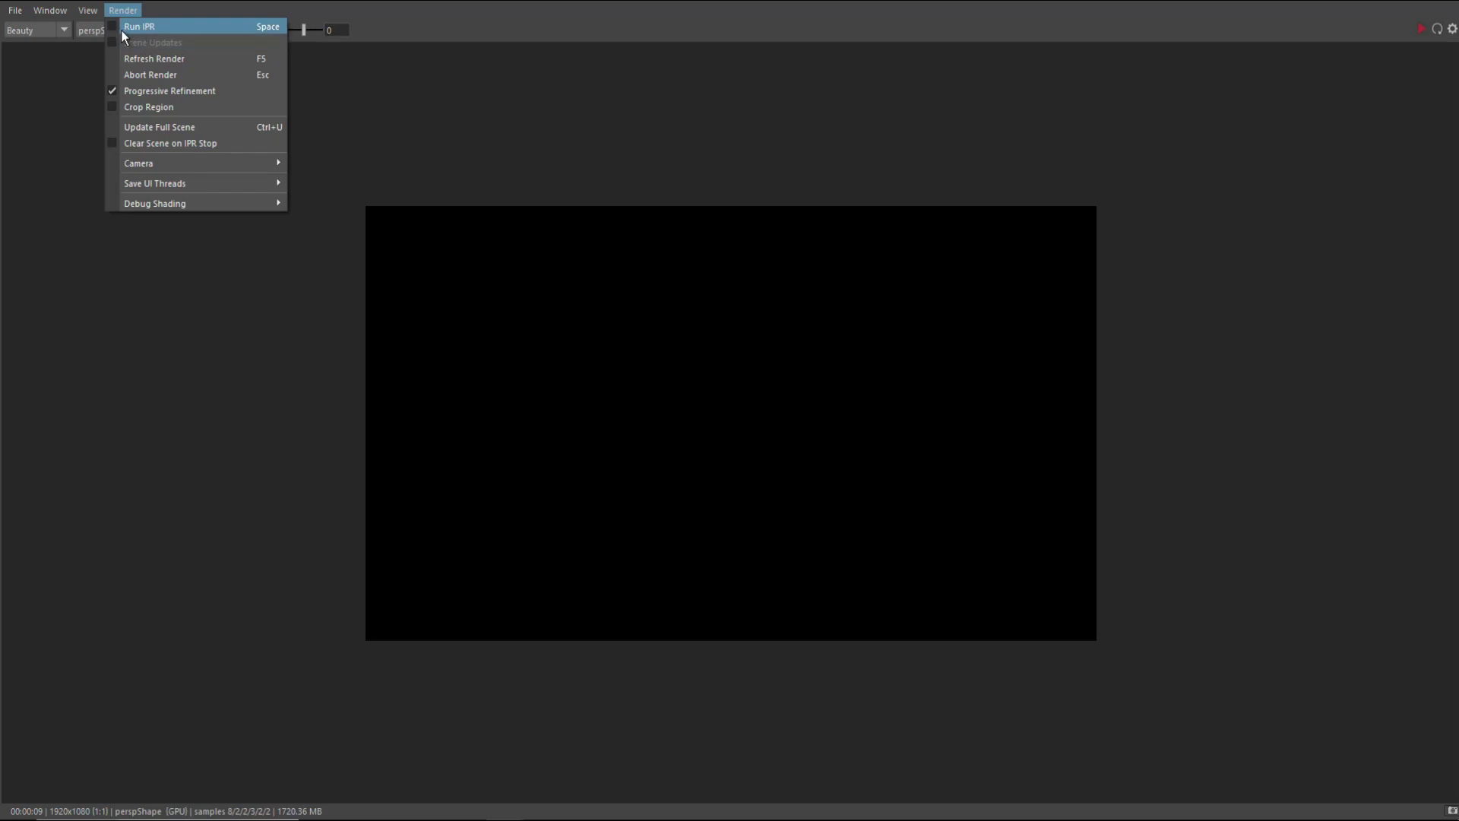
click(137, 26)
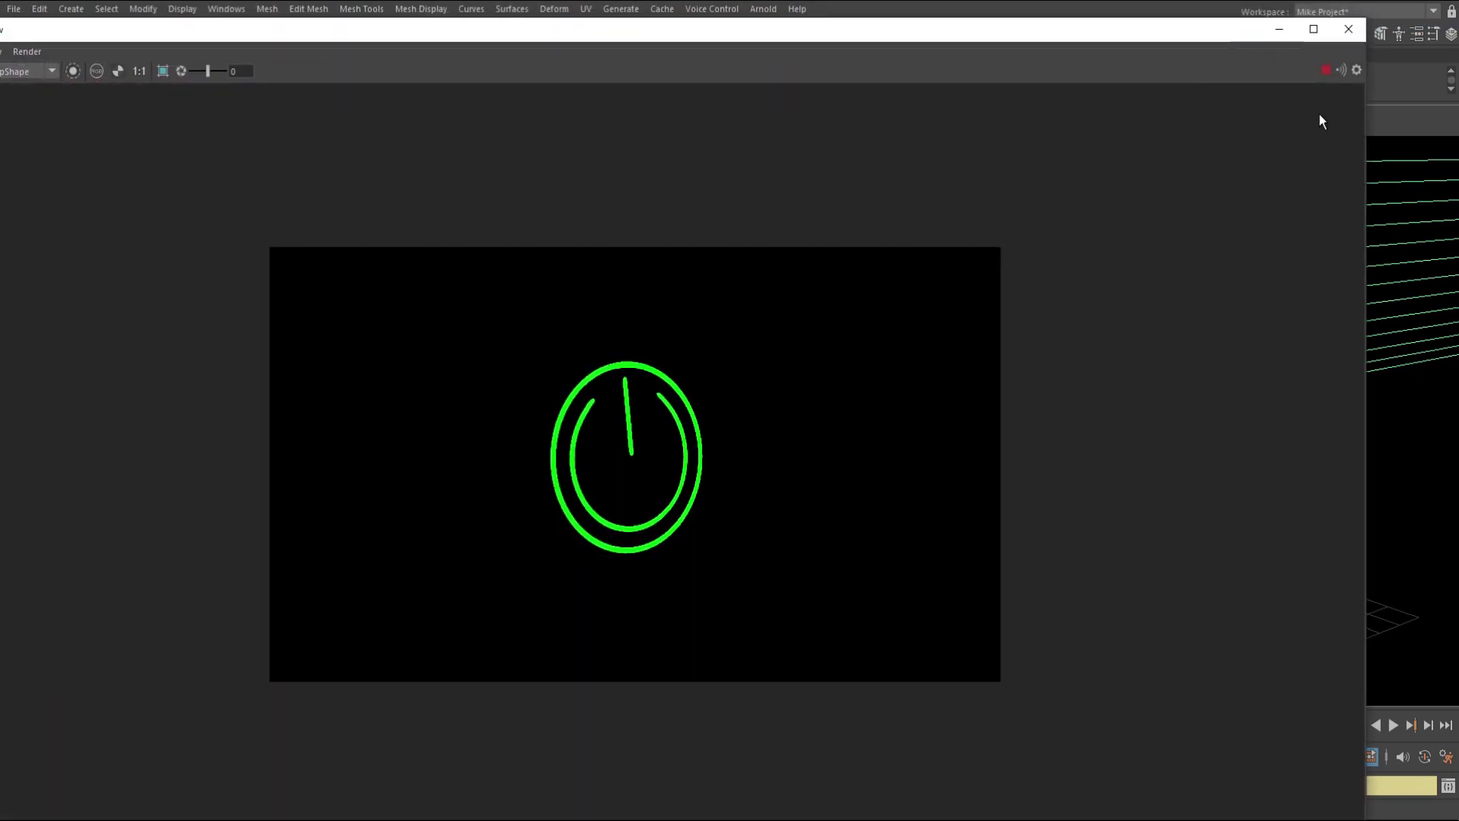
drag(1366, 223, 742, 223)
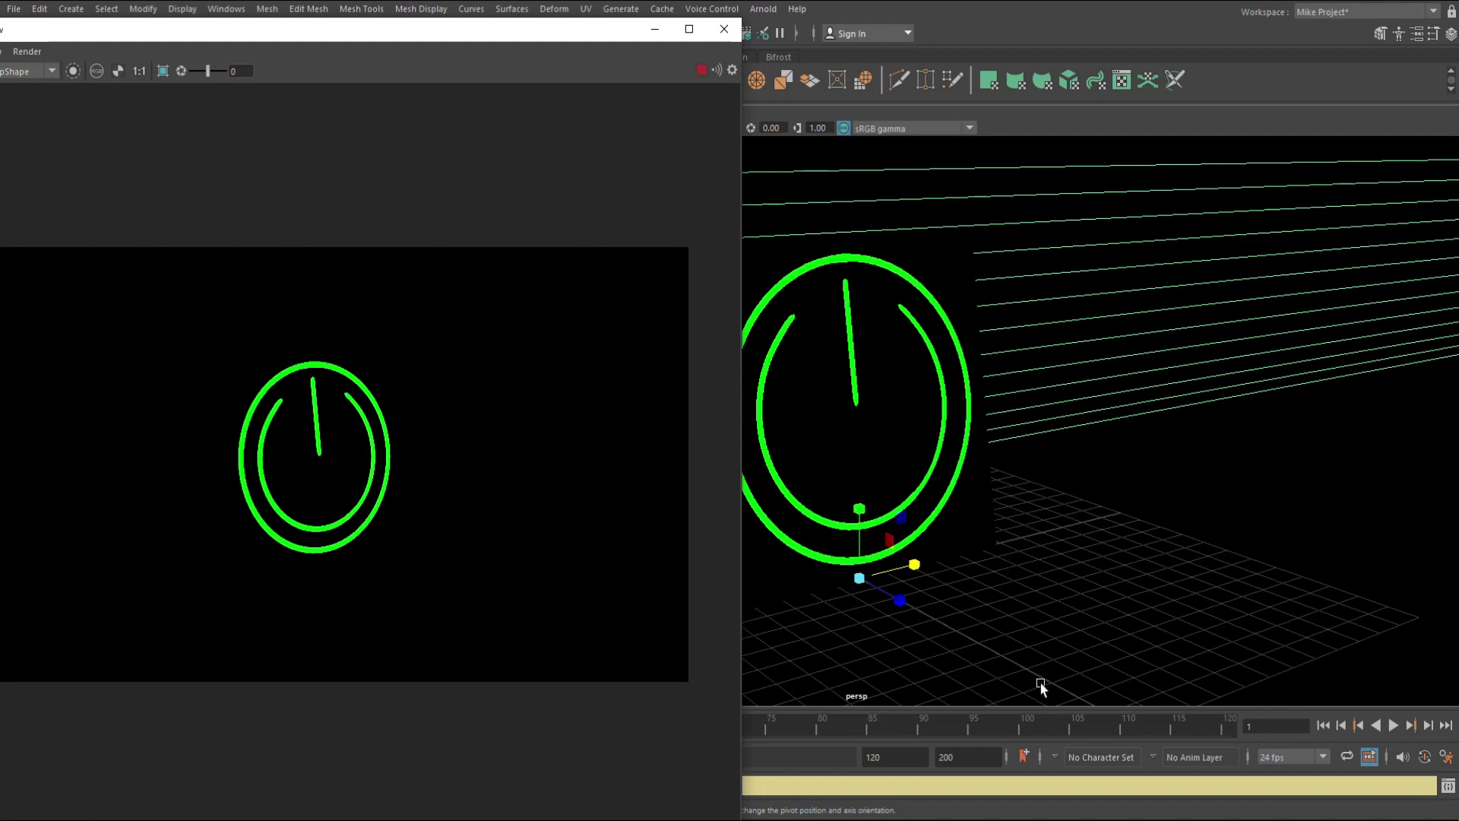
drag(565, 34, 1458, 60)
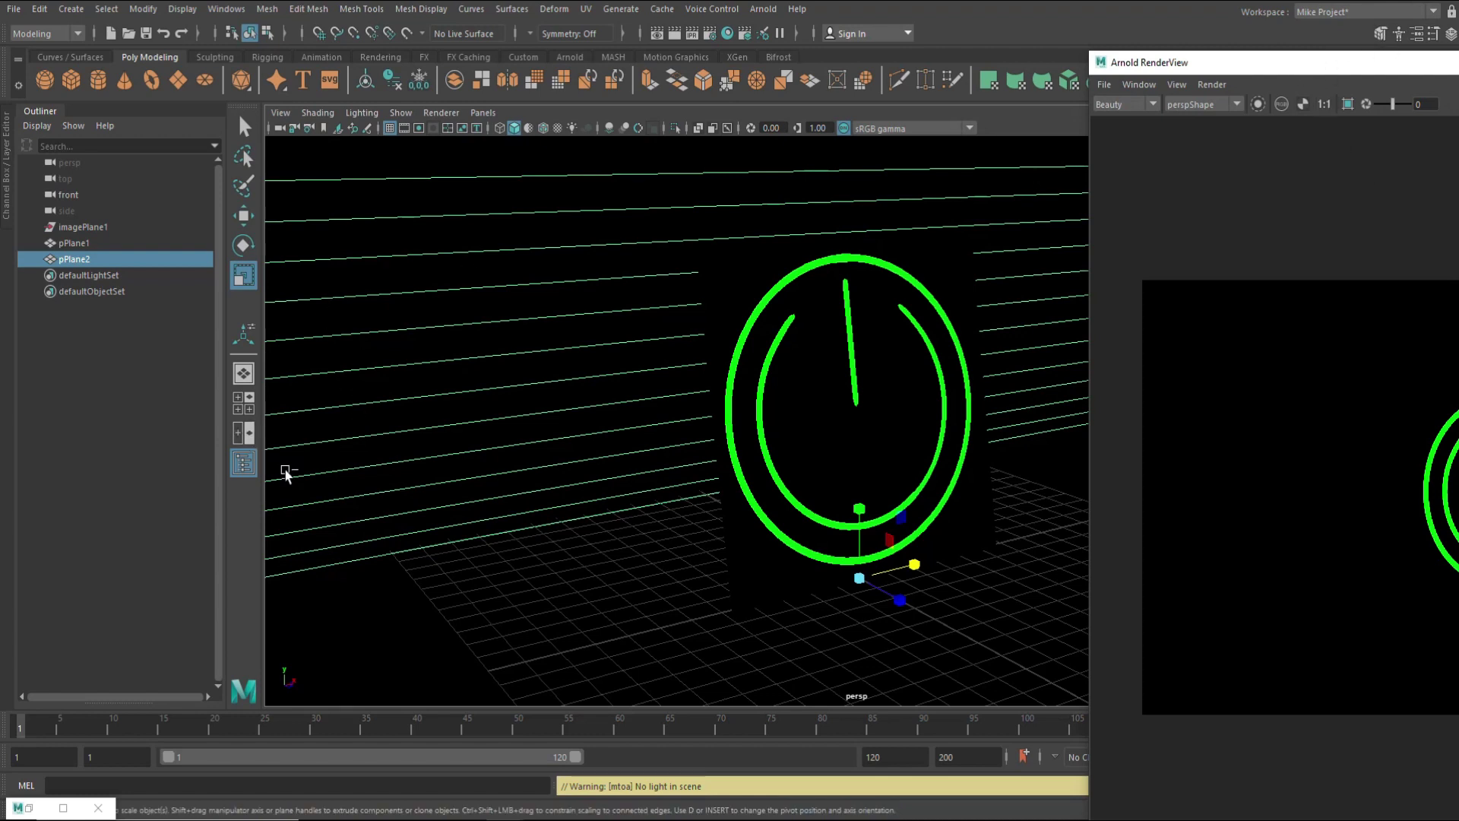
Step: Set the specular weight of the backdrop's aiStandardSurface1 material to 0.123 for a faint reflection
key(ctrl+a)
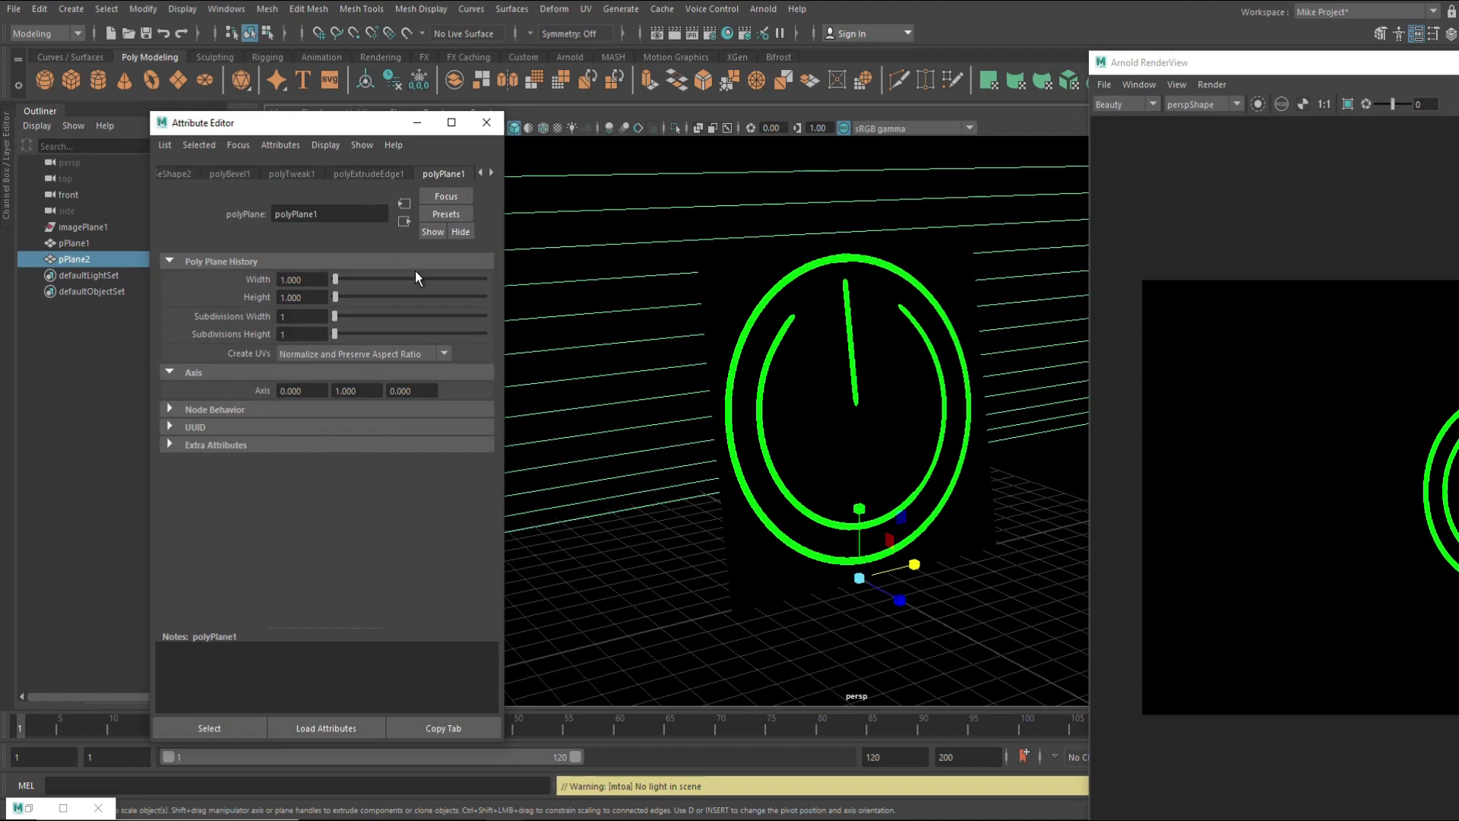
drag(1265, 62, 1148, 52)
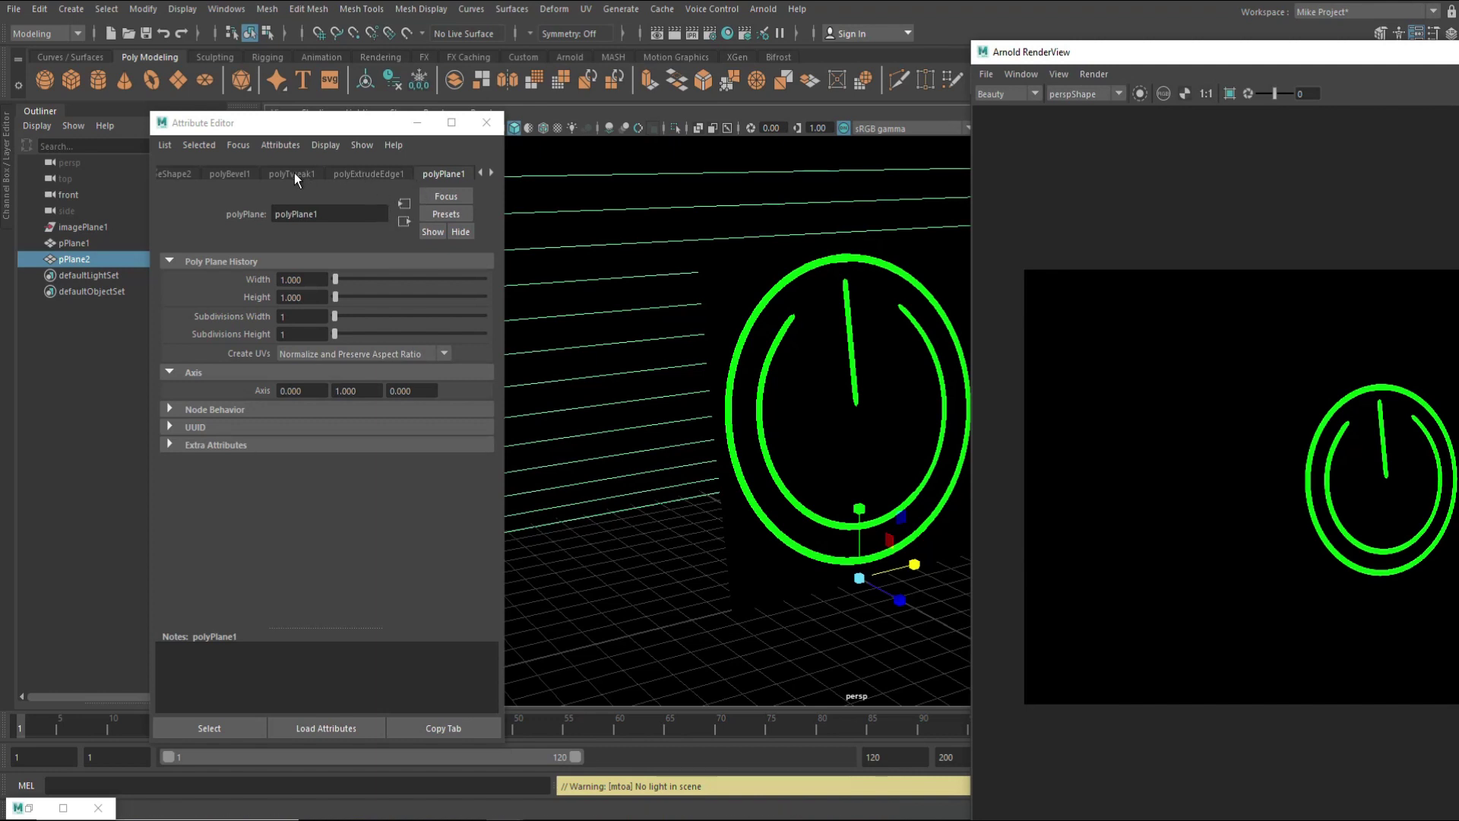
click(489, 171)
click(489, 172)
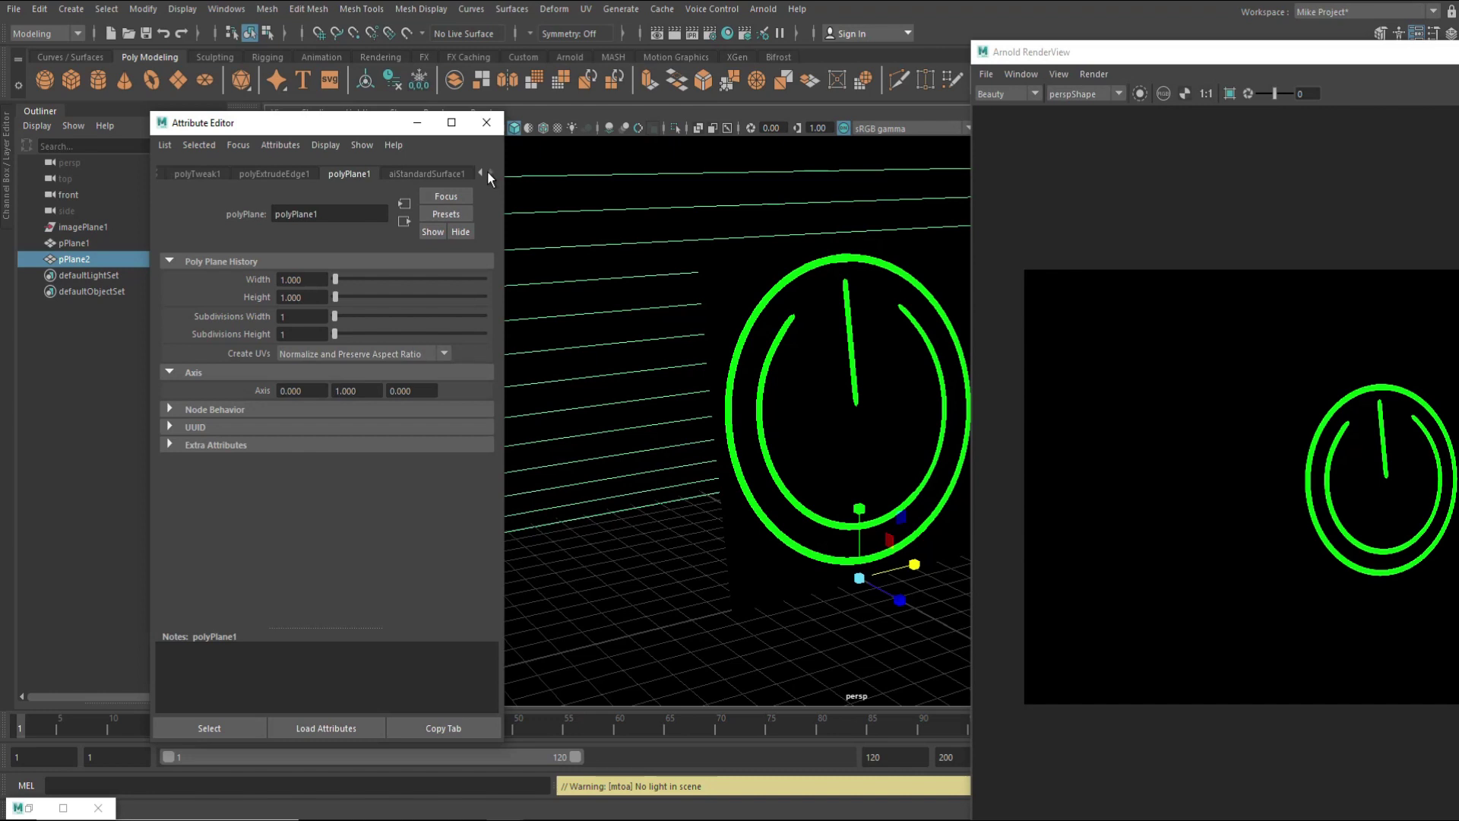
click(415, 173)
scroll(380, 456, up, 5)
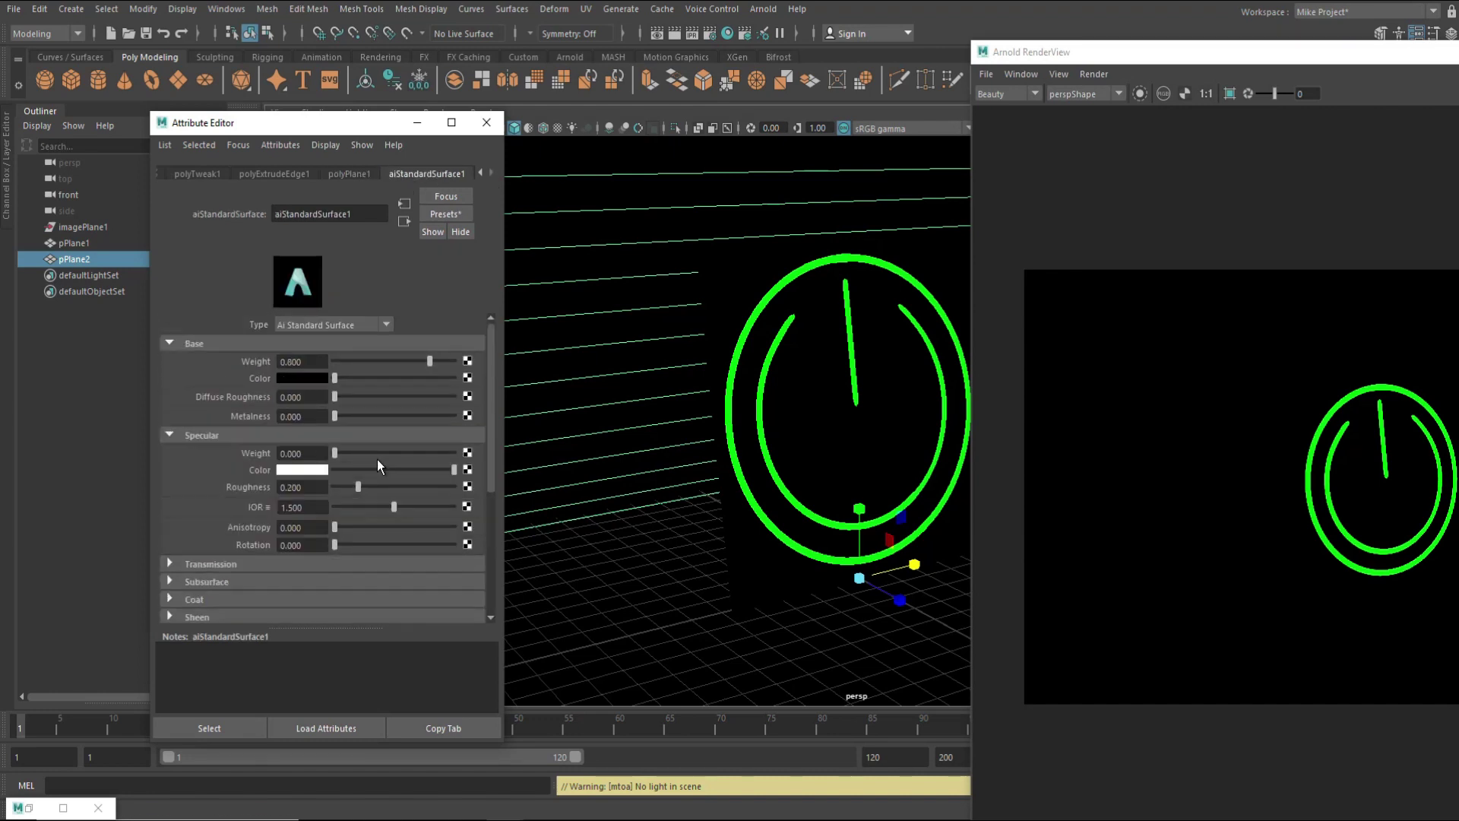
scroll(377, 459, up, 3)
drag(334, 454, 348, 459)
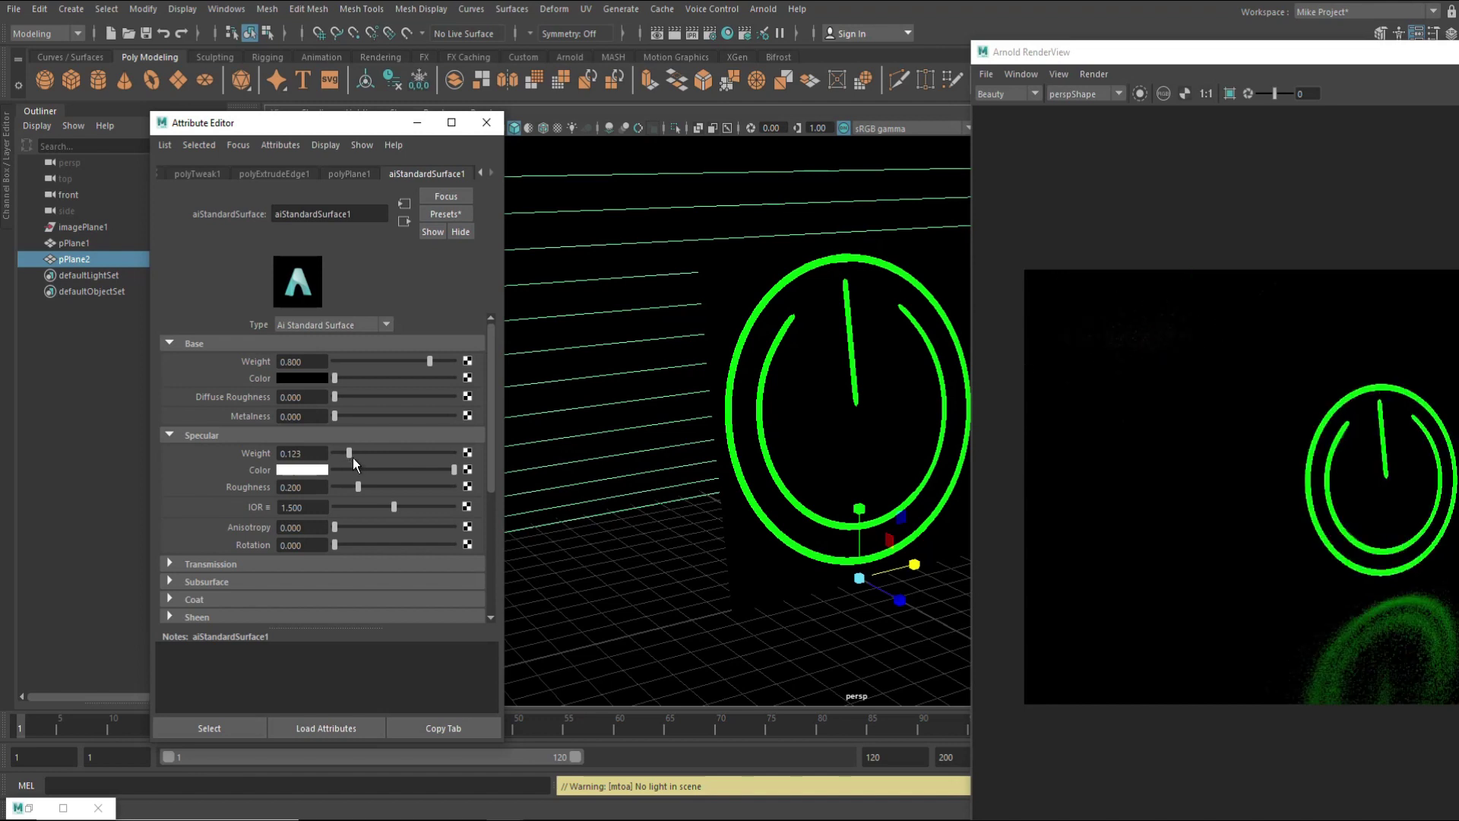
Step: Reframe the perspective camera with the power symbol higher in view and more floor below it, and close the Attribute Editor and Outliner
drag(1412, 57, 1053, 56)
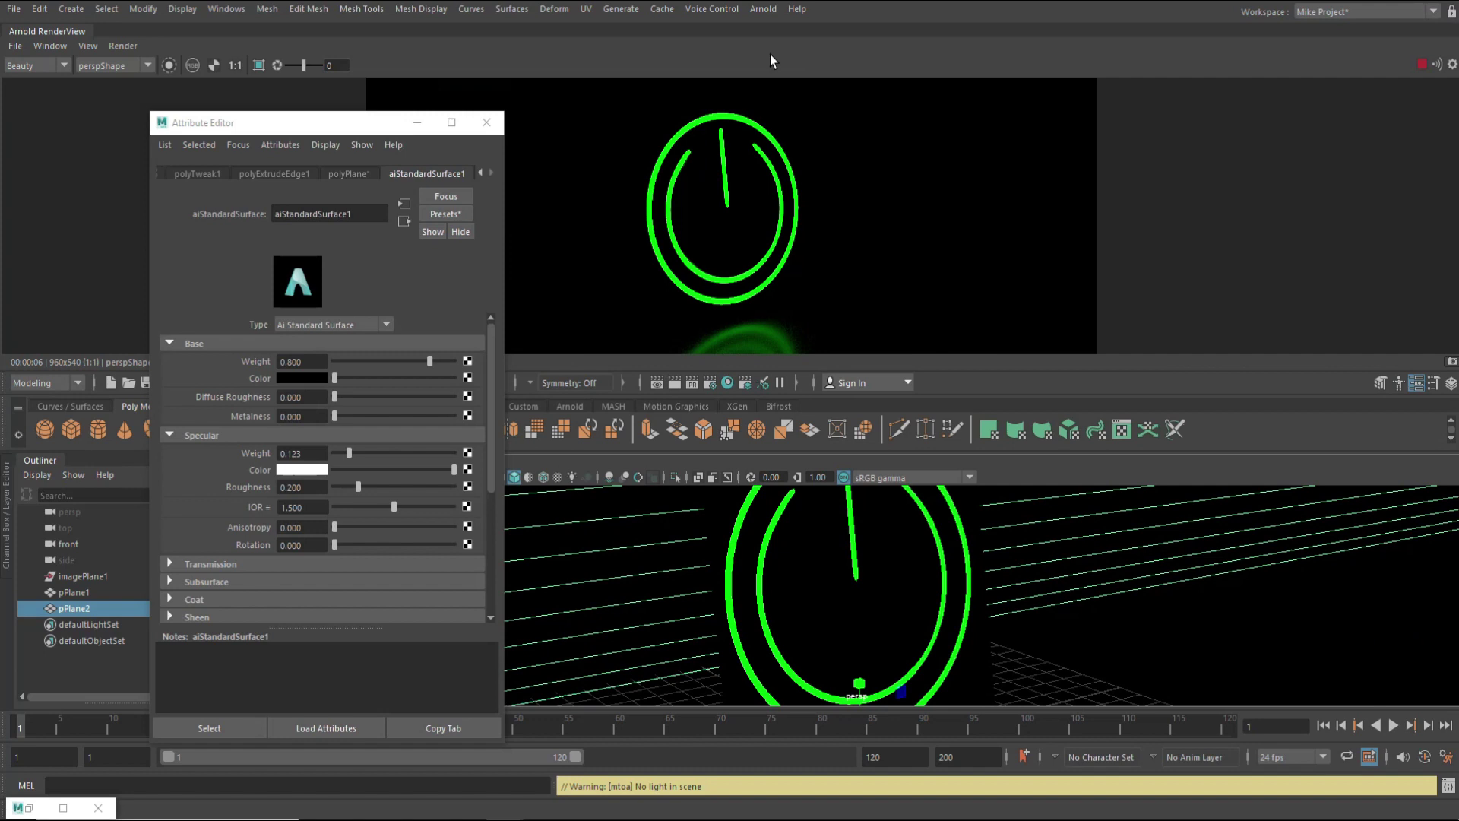
drag(58, 36, 612, 47)
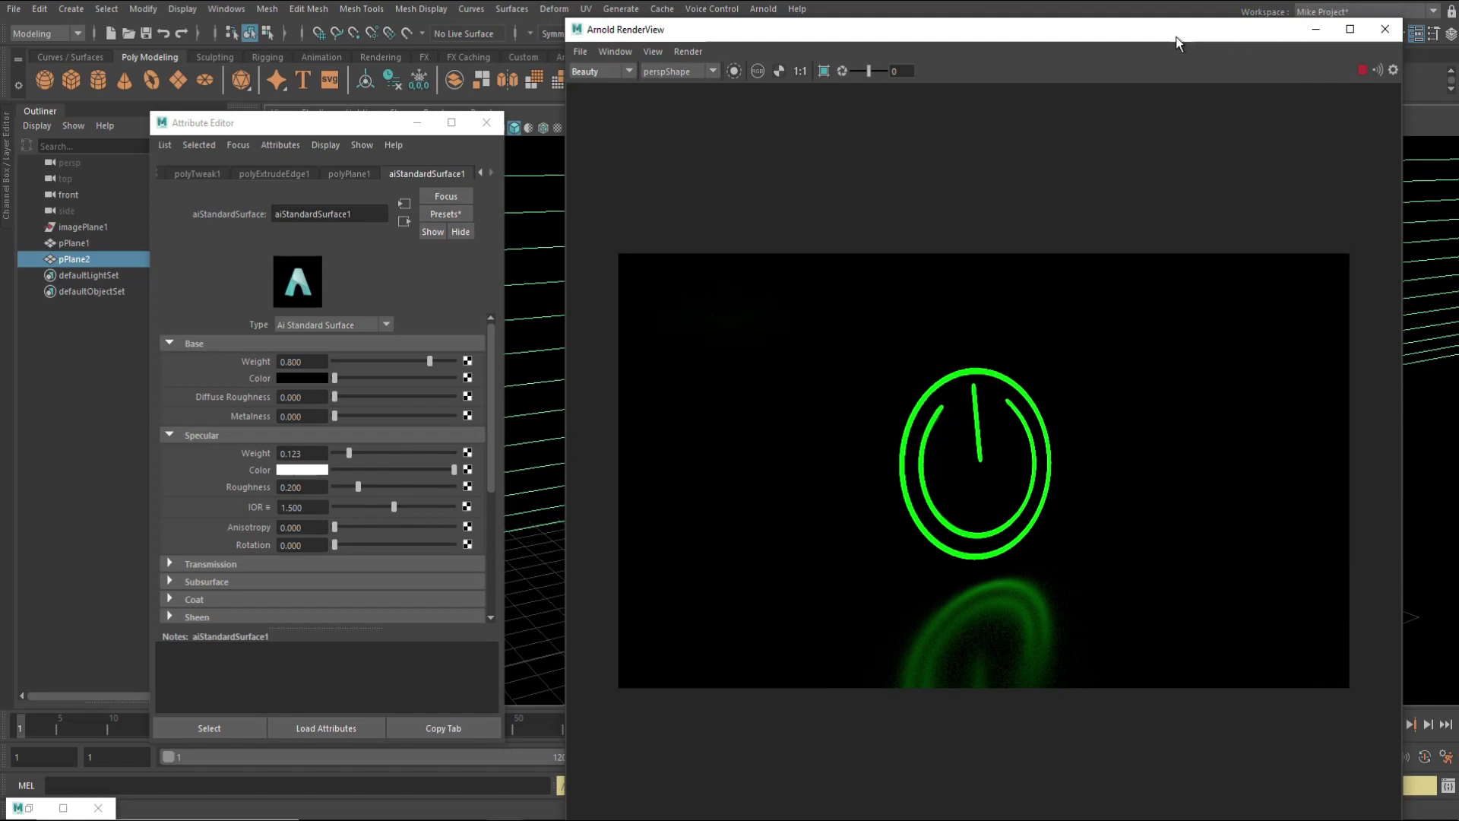
drag(1092, 27, 1458, 30)
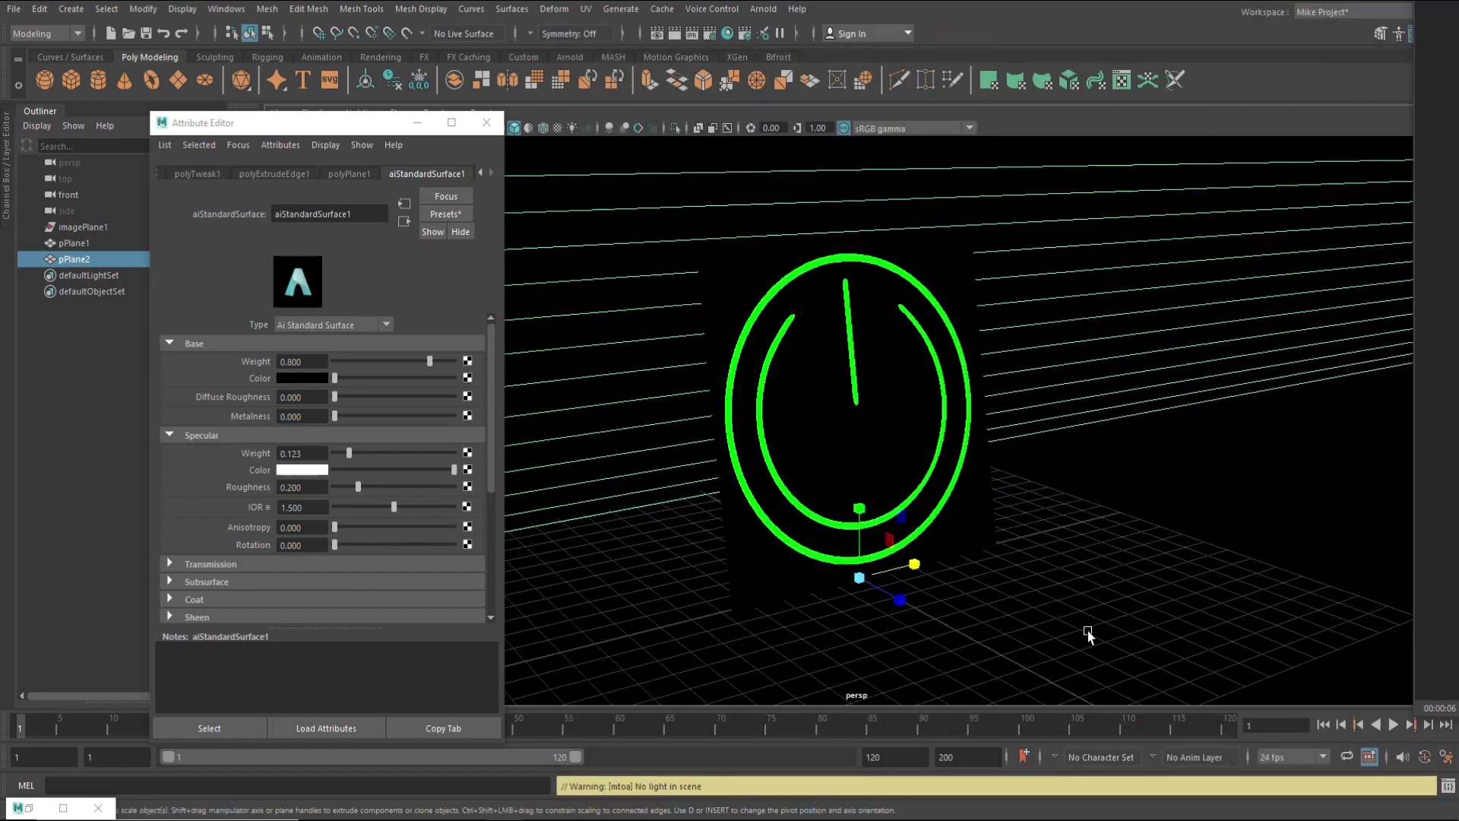
alt+right_drag(1118, 632, 1064, 618)
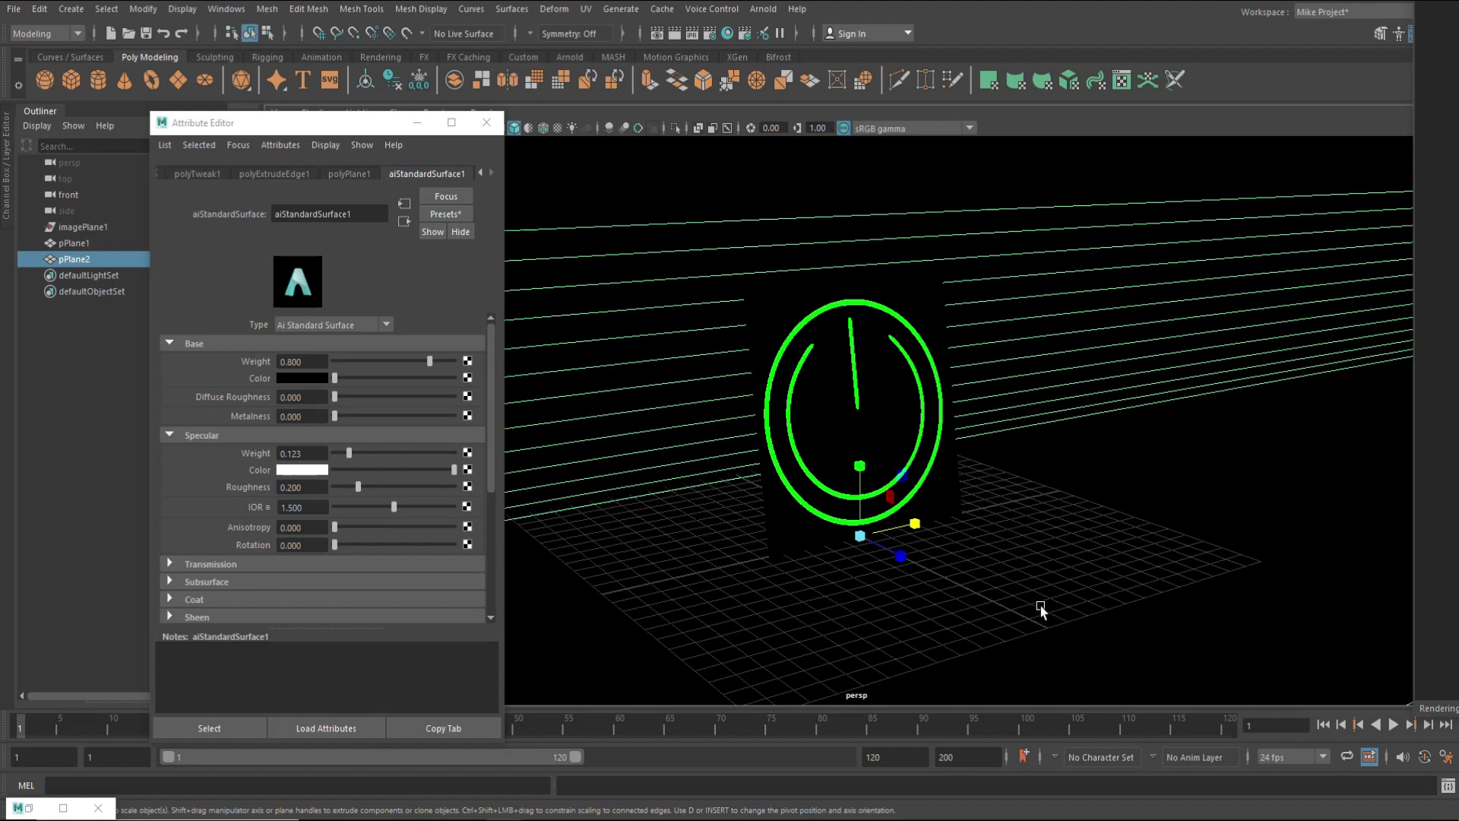
alt+middle_drag(1033, 561, 1032, 544)
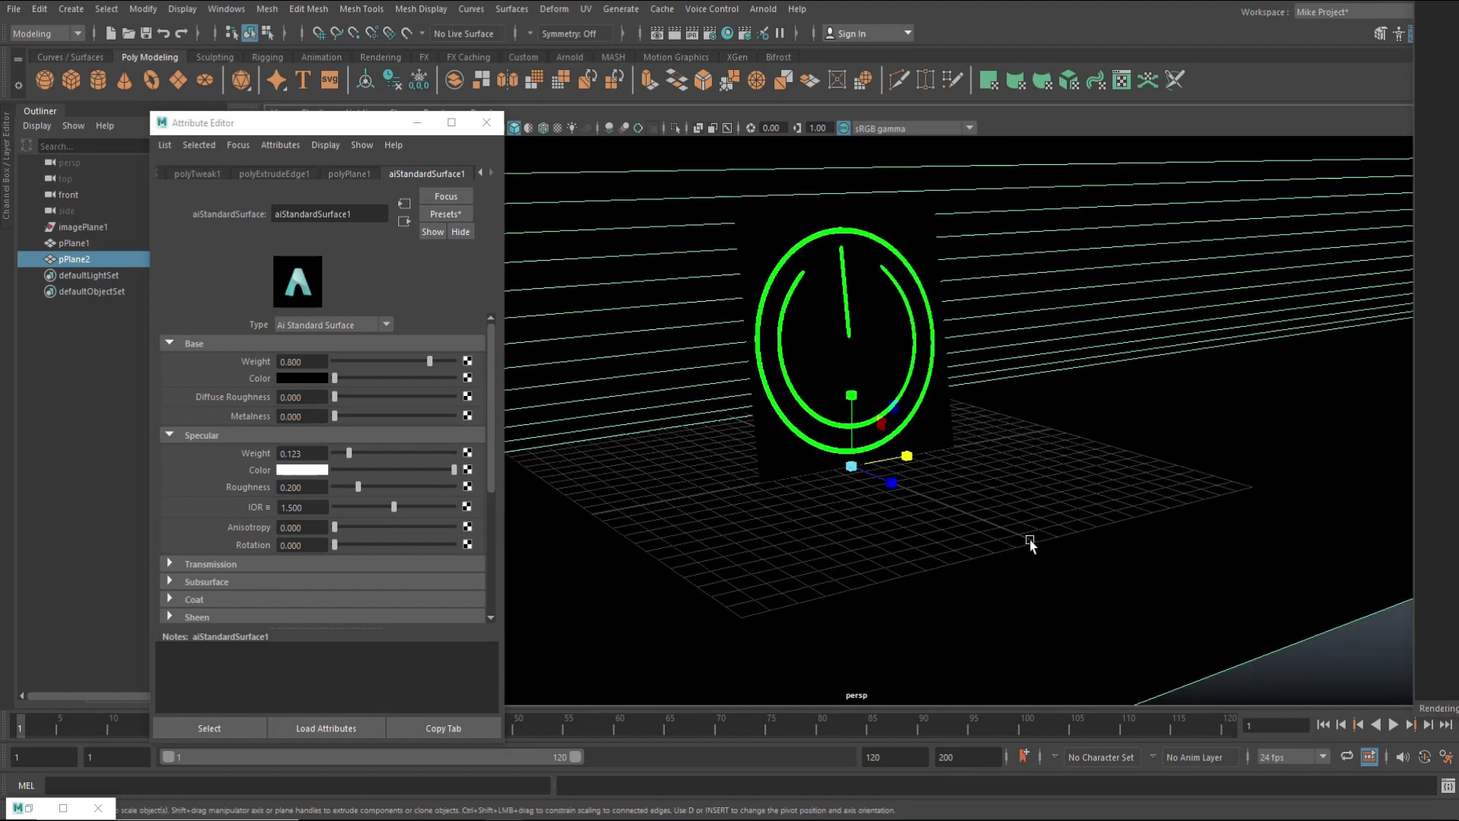
scroll(1011, 578, up, 2)
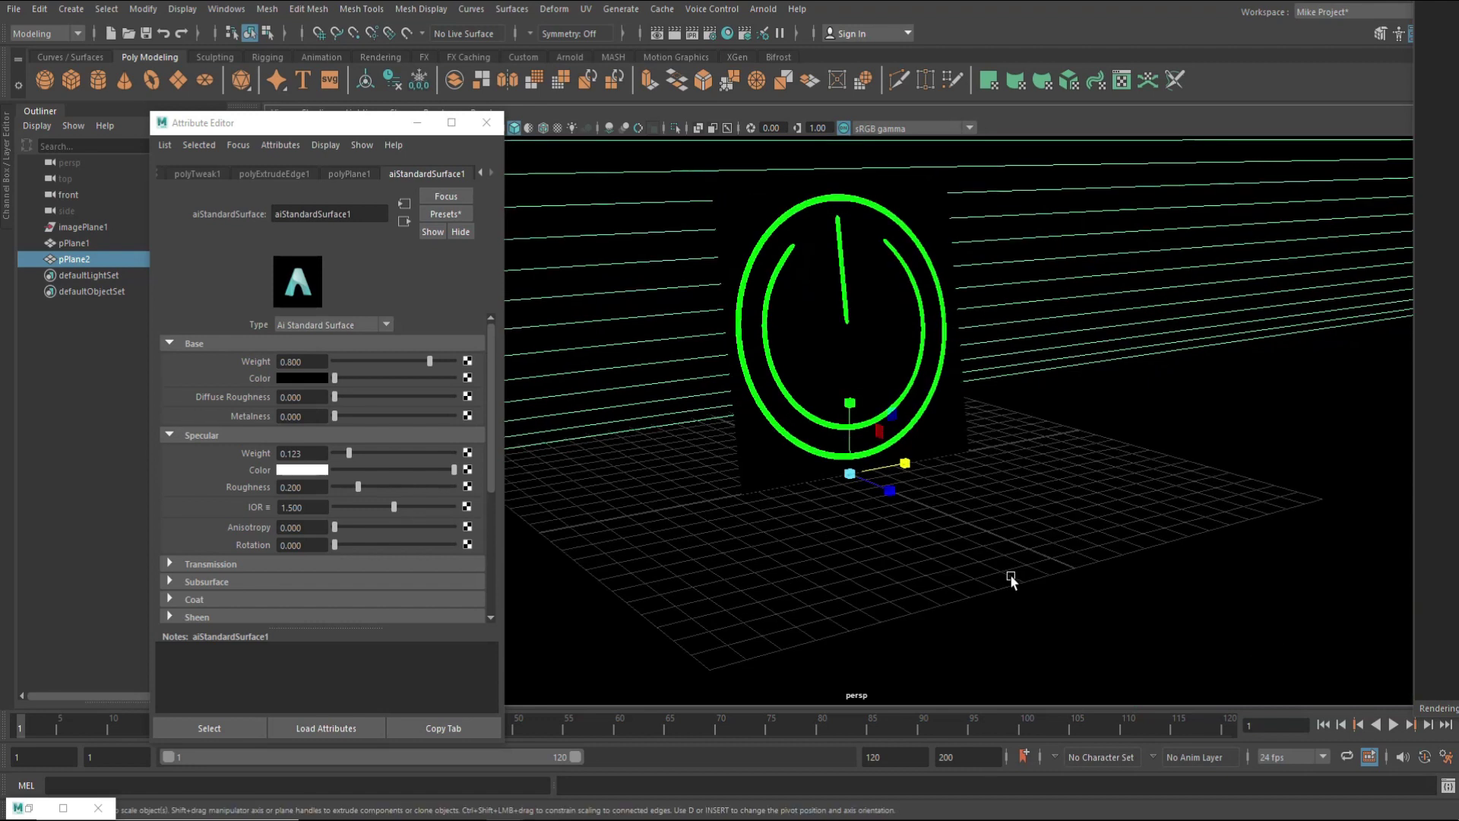
scroll(1011, 577, up, 1)
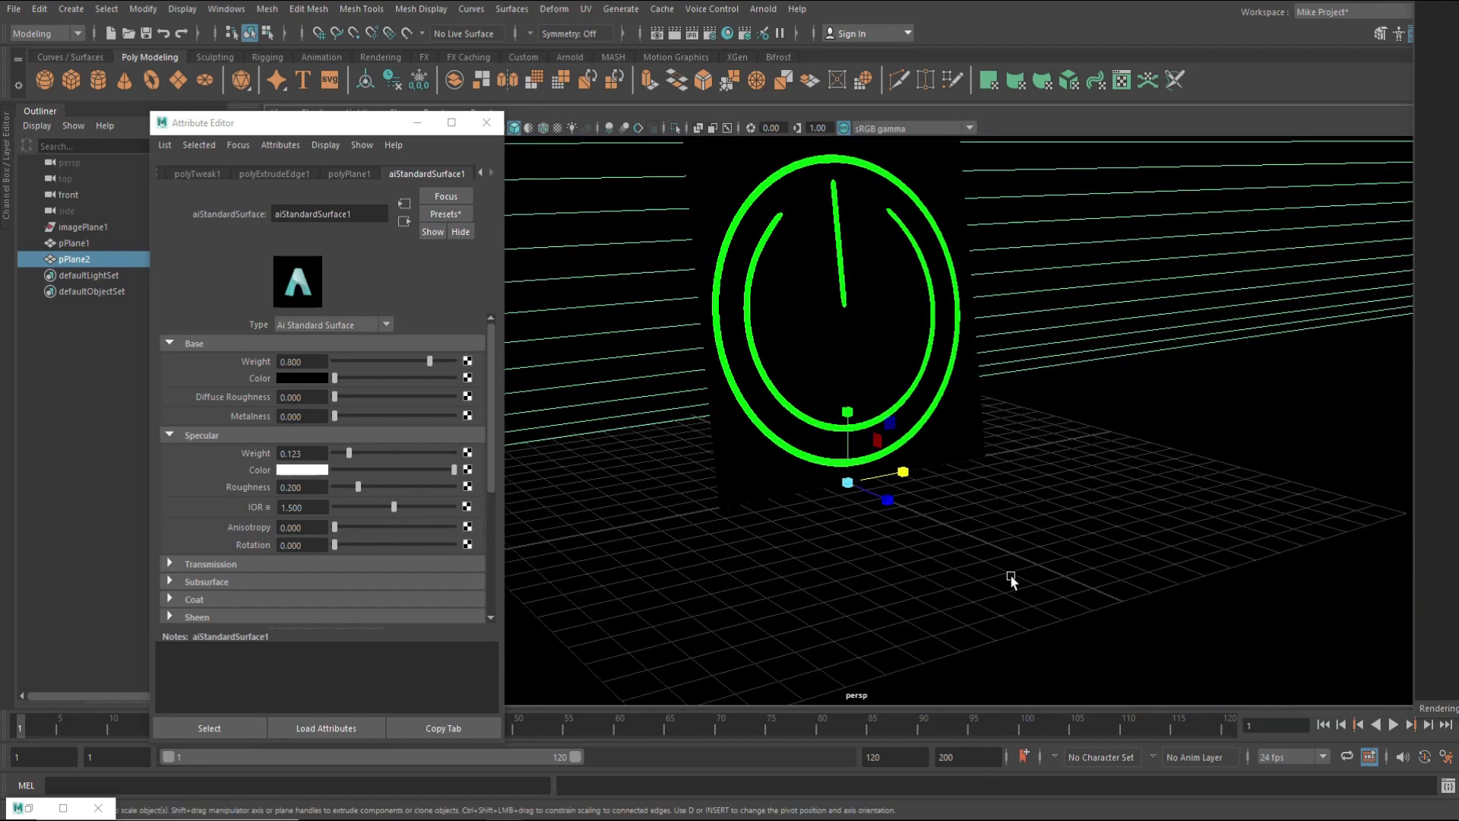
drag(1458, 83, 791, 79)
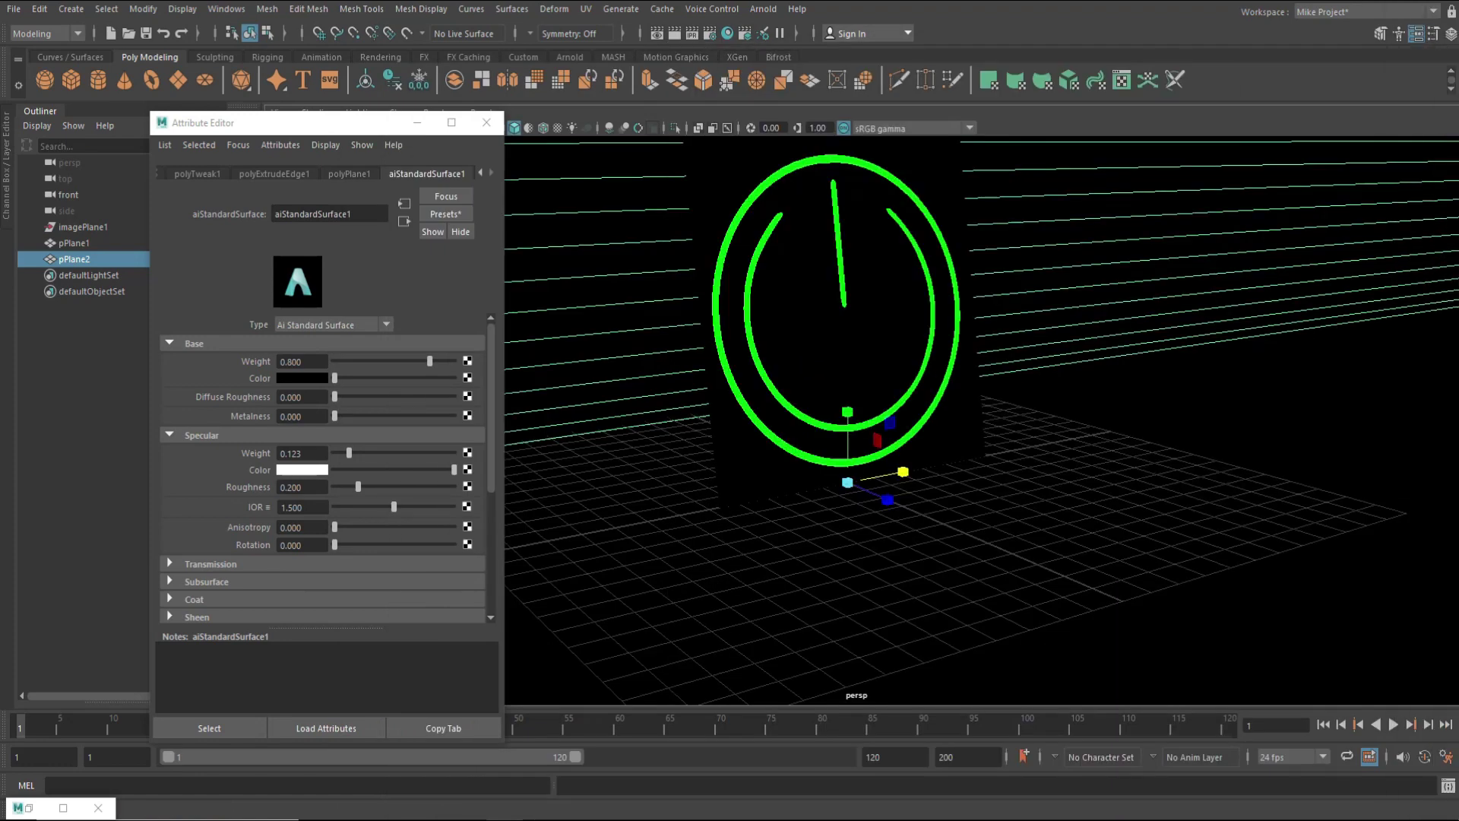
click(487, 123)
click(238, 112)
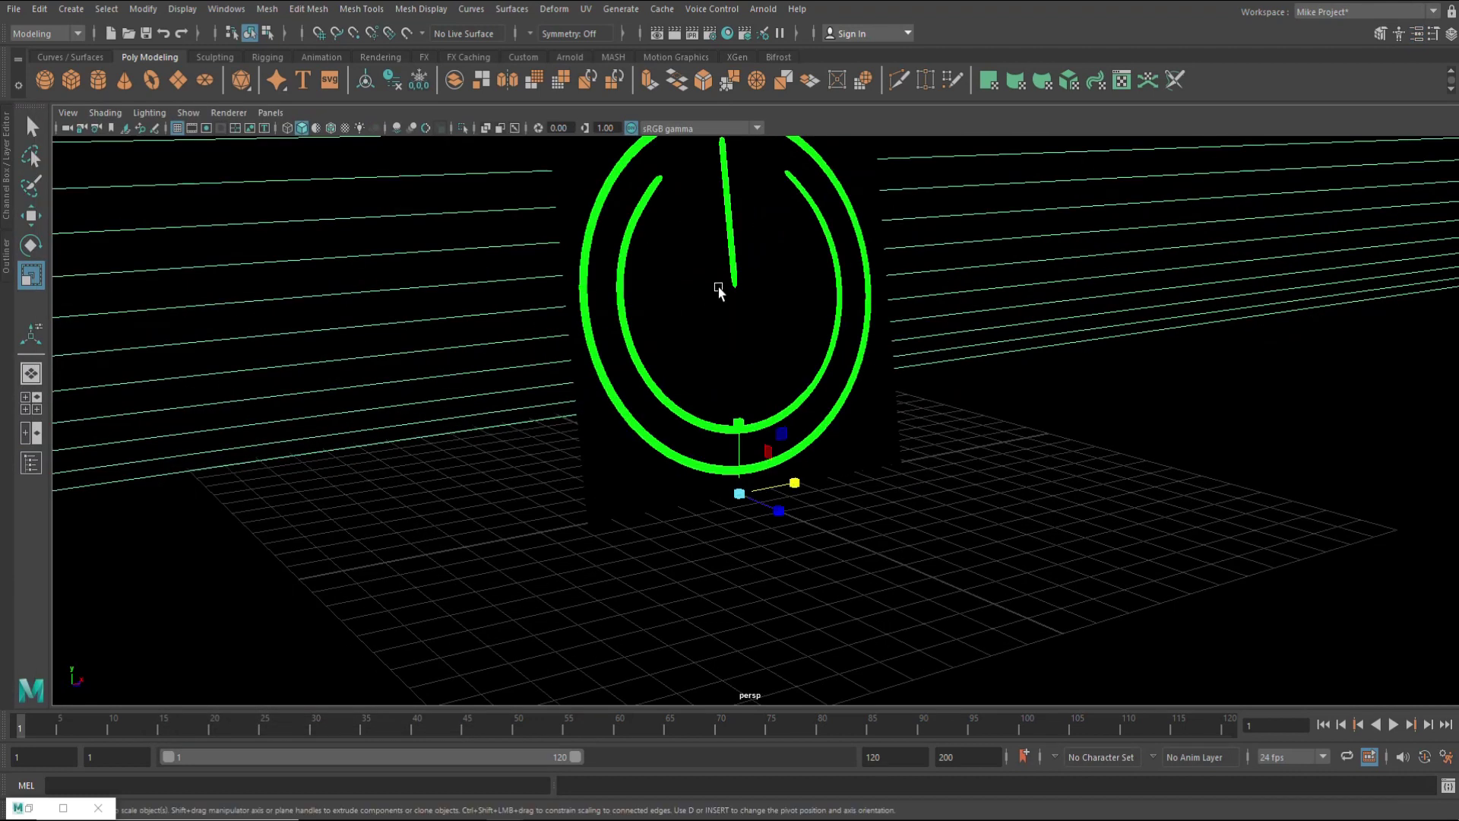
Step: Set the render output to jpeg format with the HD_1080 image size preset in the render settings
click(708, 34)
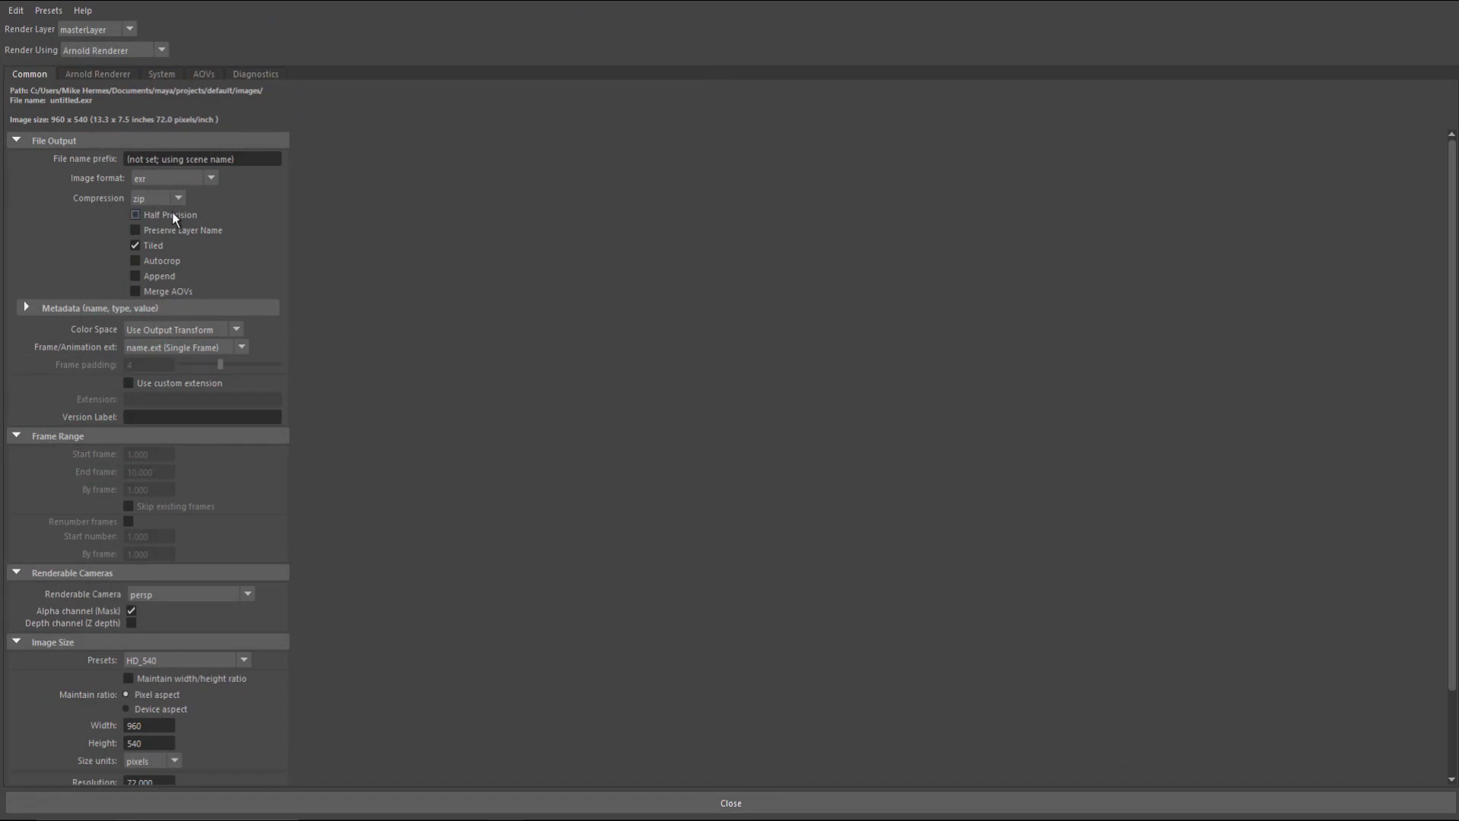
click(209, 181)
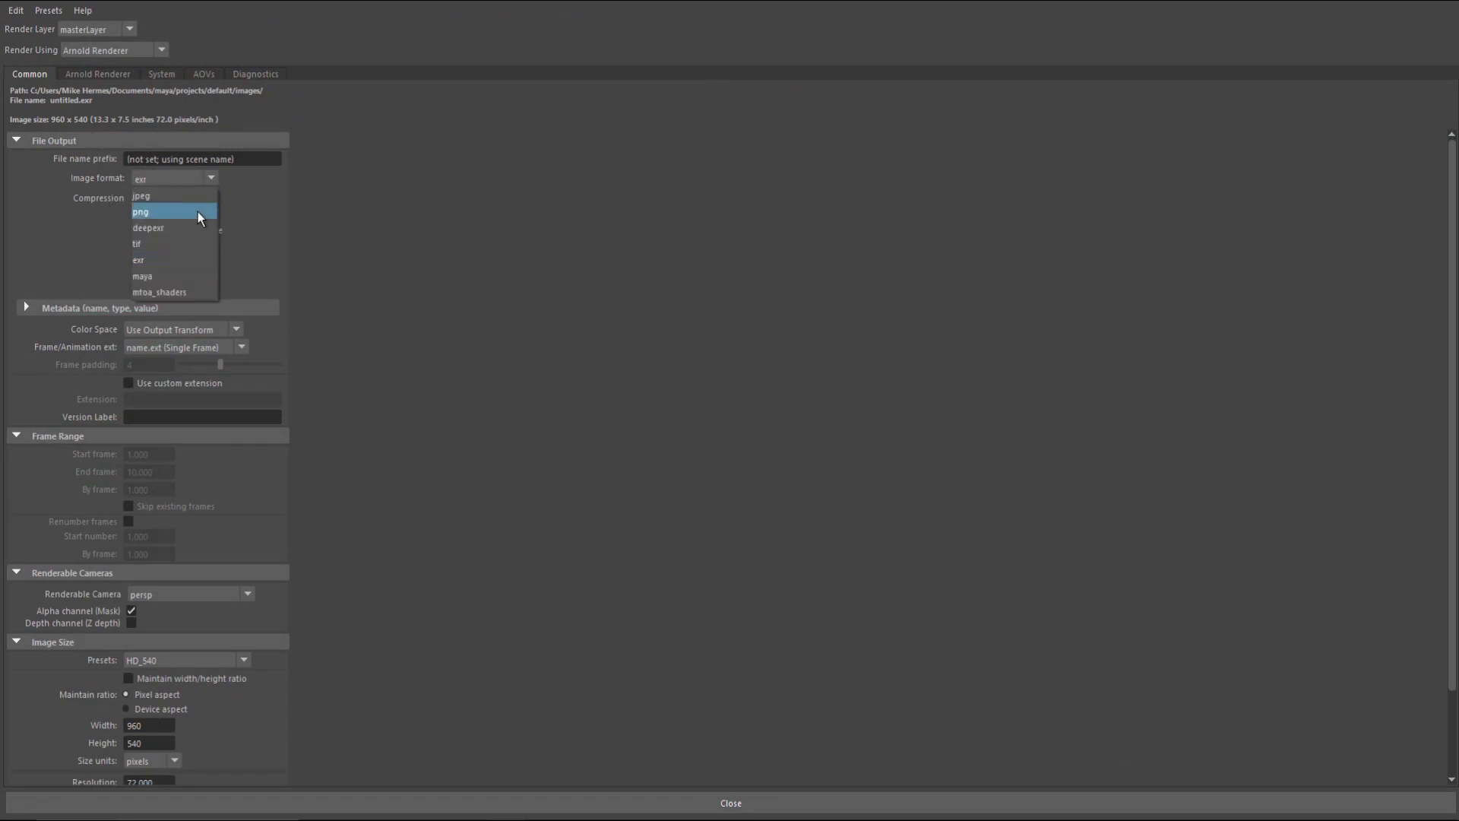
click(200, 202)
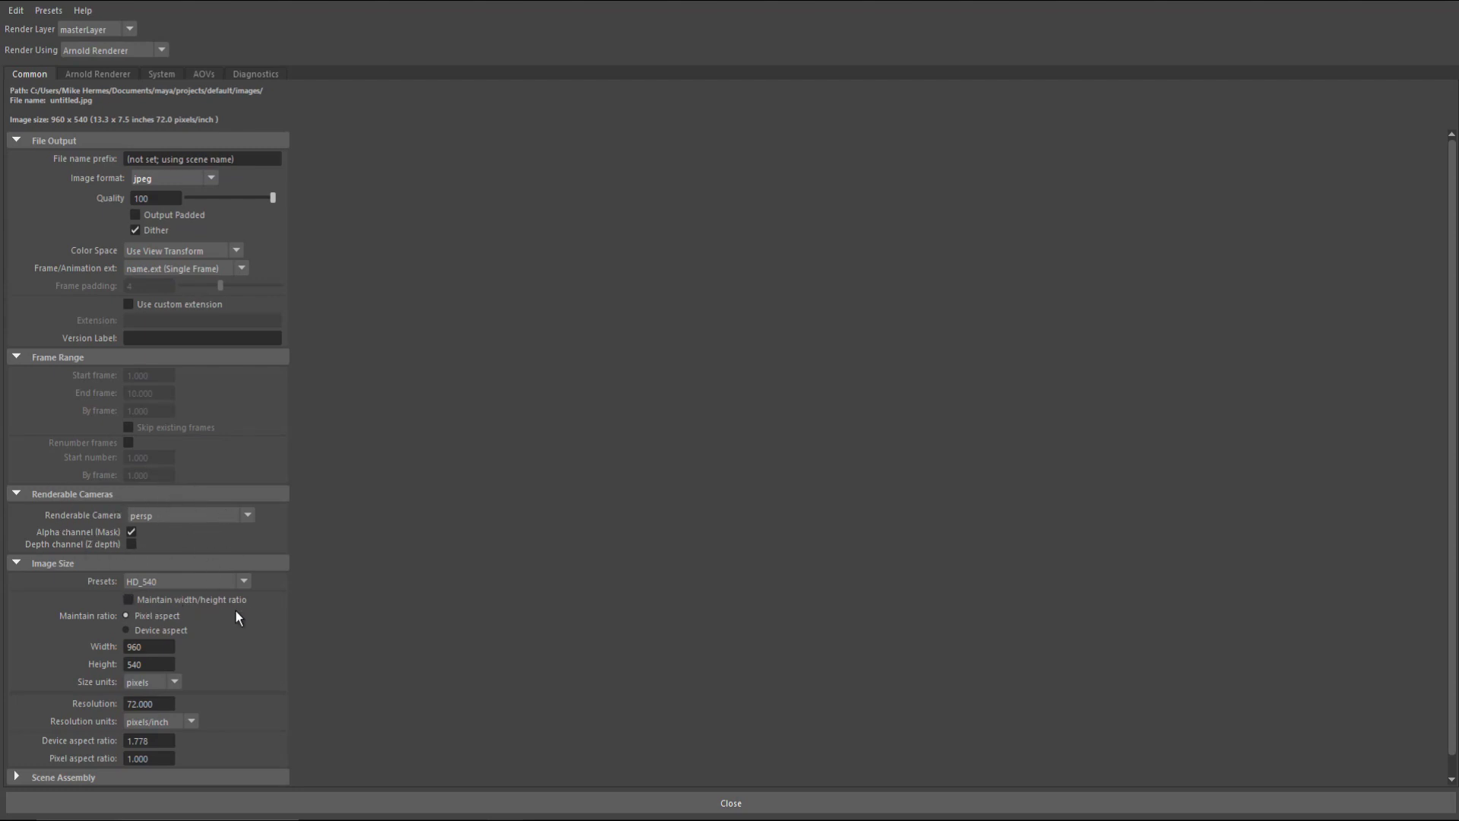
click(236, 582)
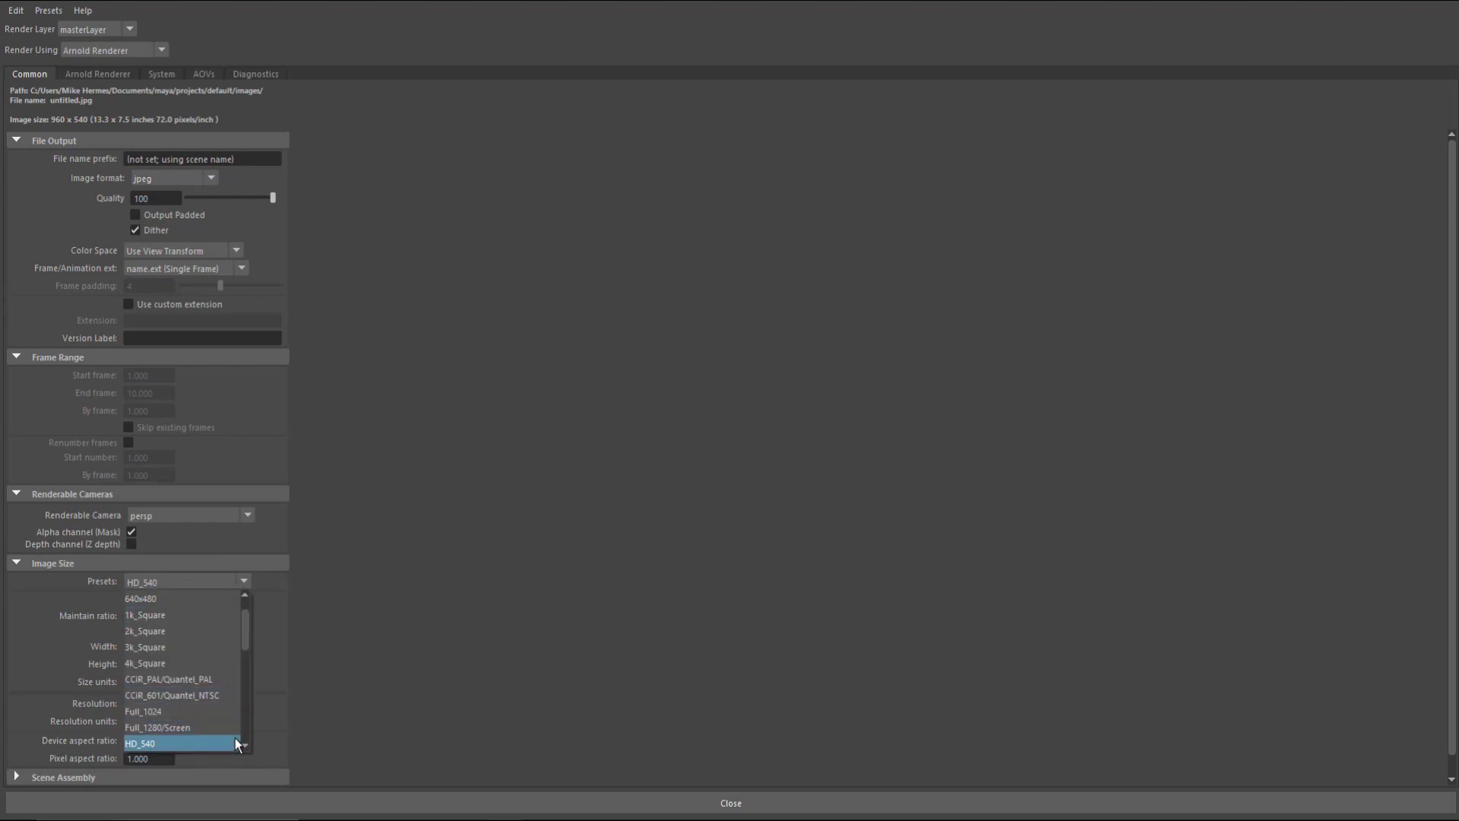
scroll(244, 749, down, 3)
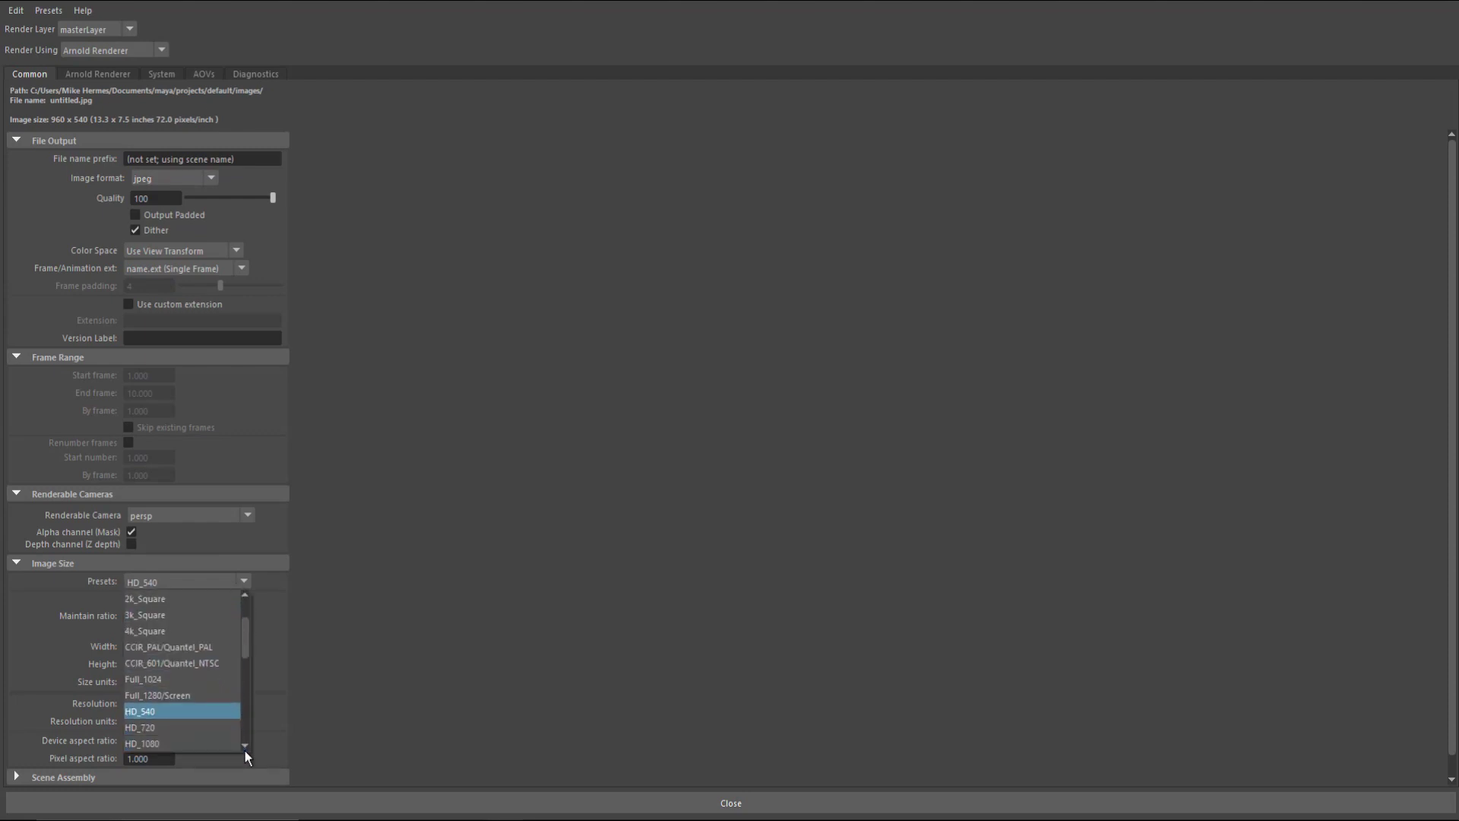
click(181, 727)
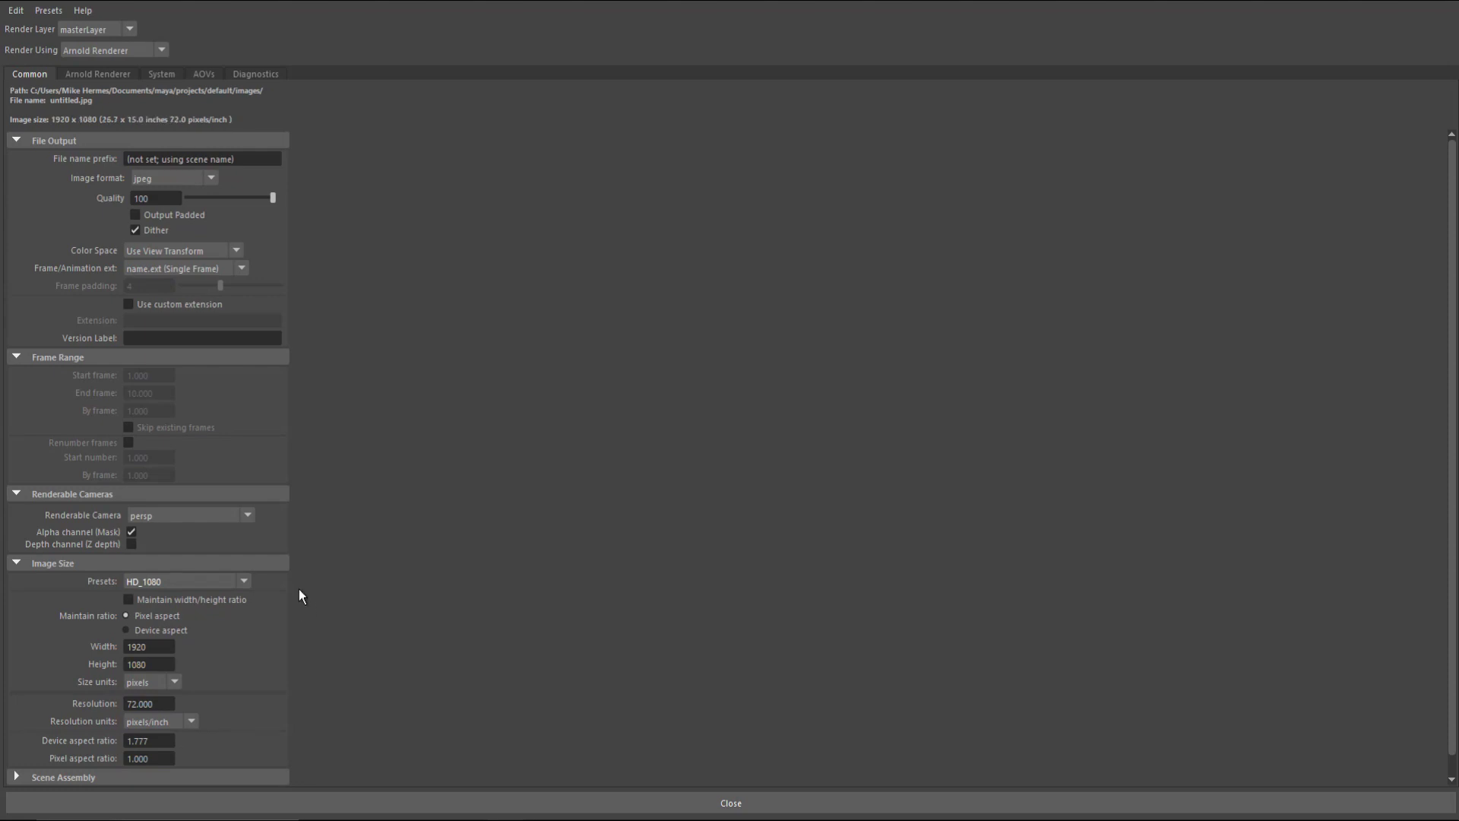
scroll(296, 593, down, 1)
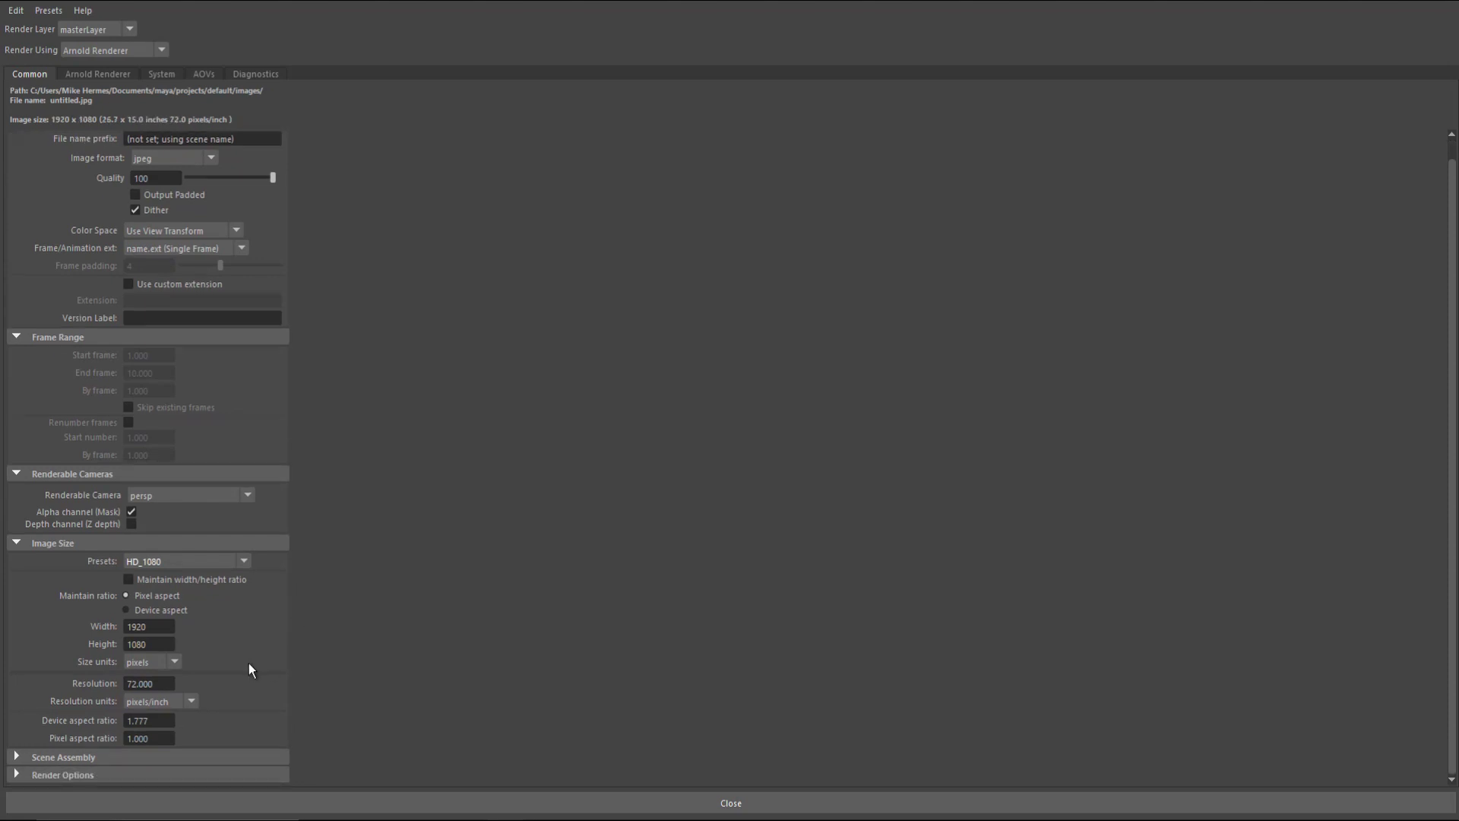
scroll(267, 600, up, 1)
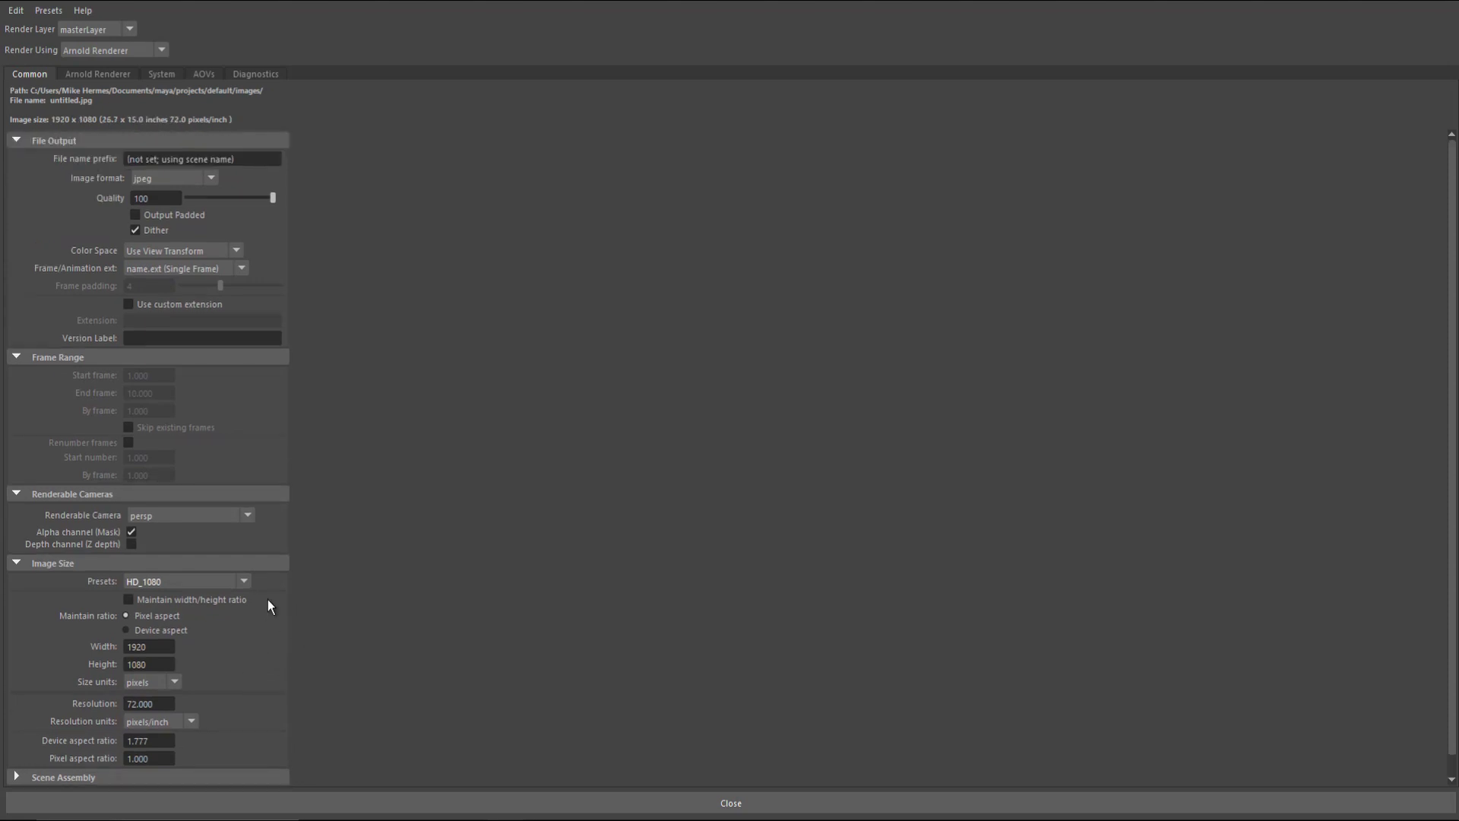
Step: Disable Auto-convert Textures to TX and set the Arnold Camera (AA) samples to 8
click(99, 73)
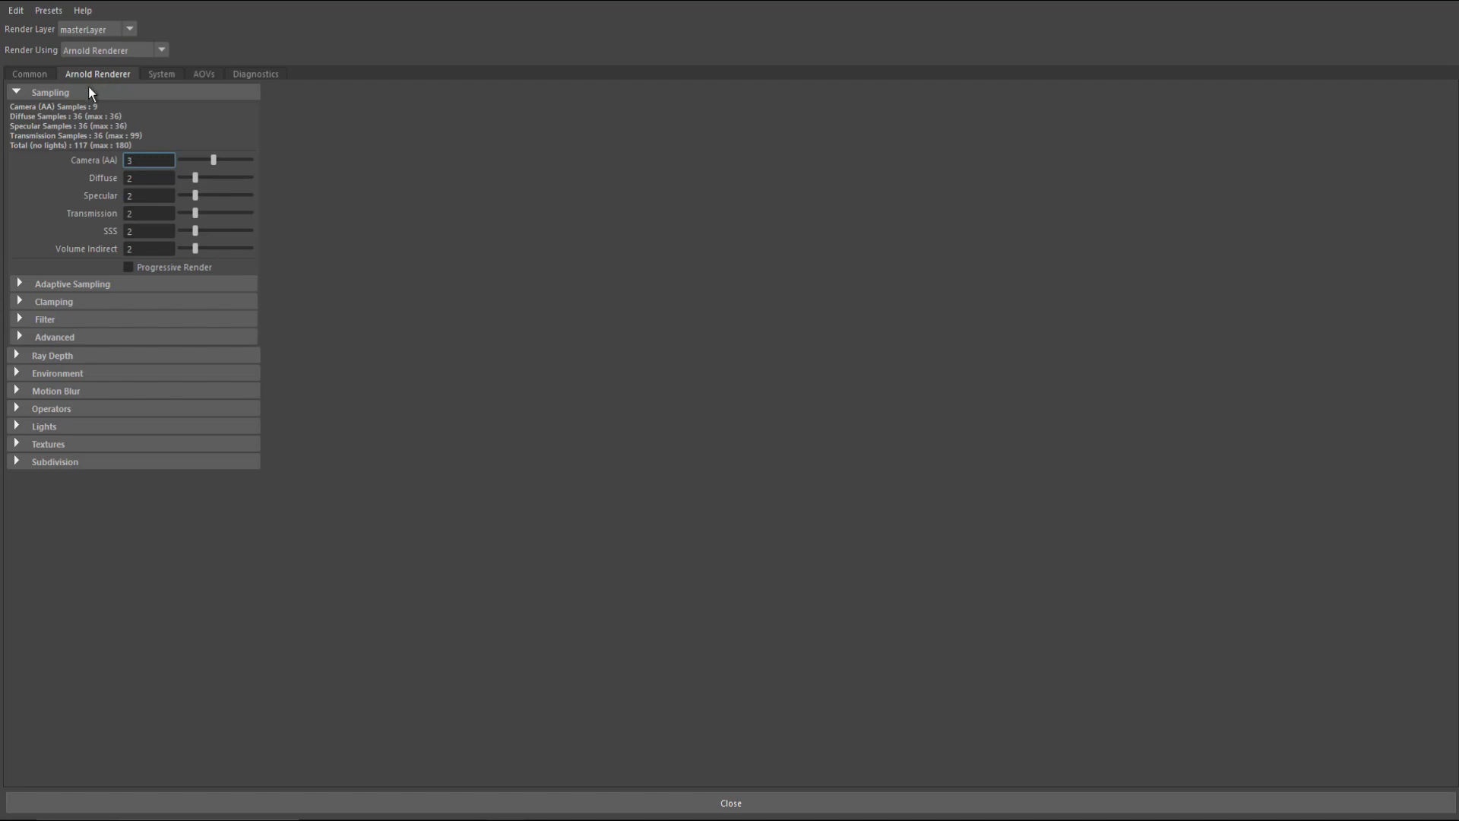
click(16, 445)
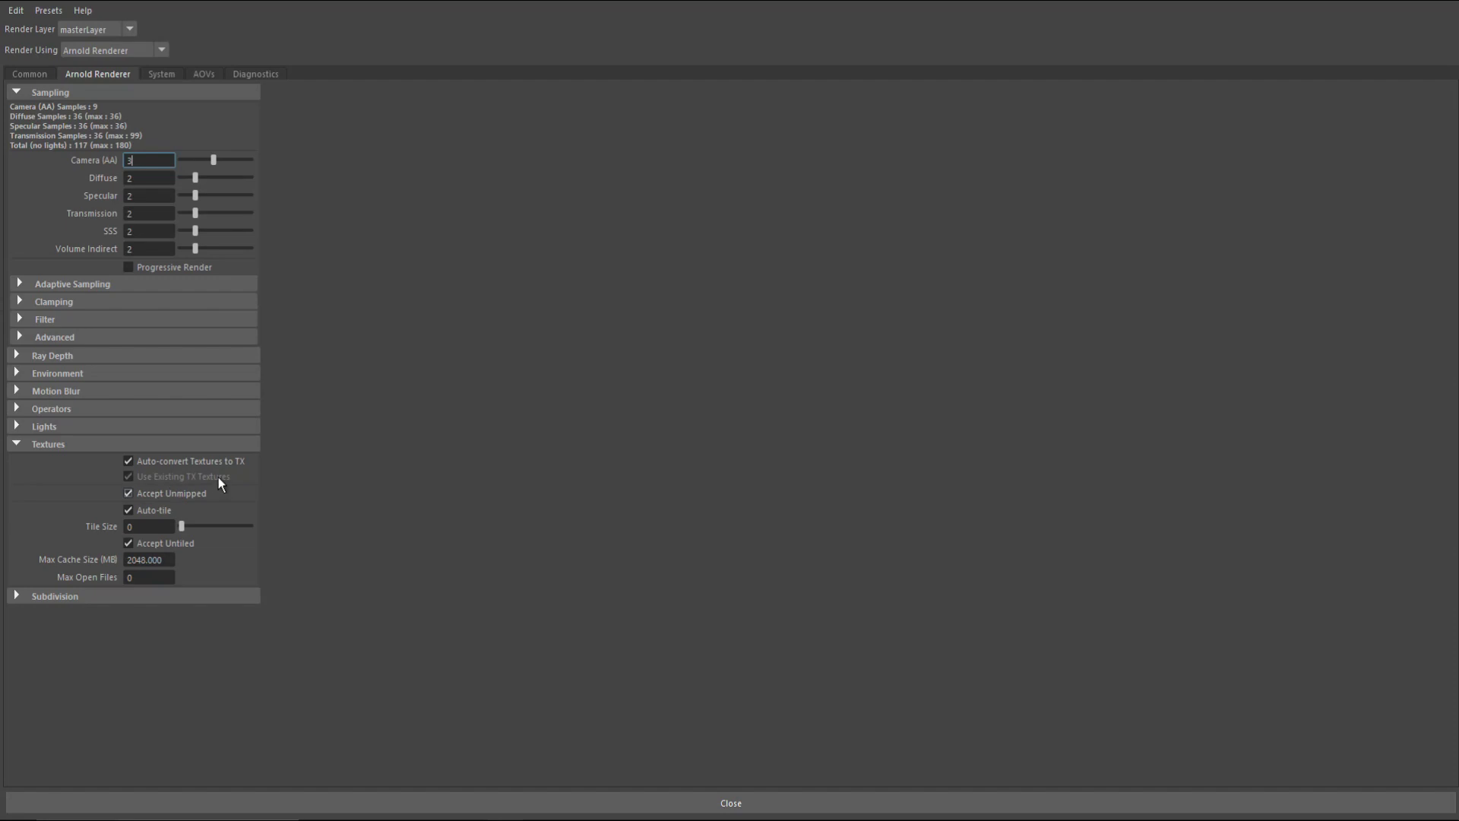
click(128, 461)
key(Return)
text(8)
key(Return)
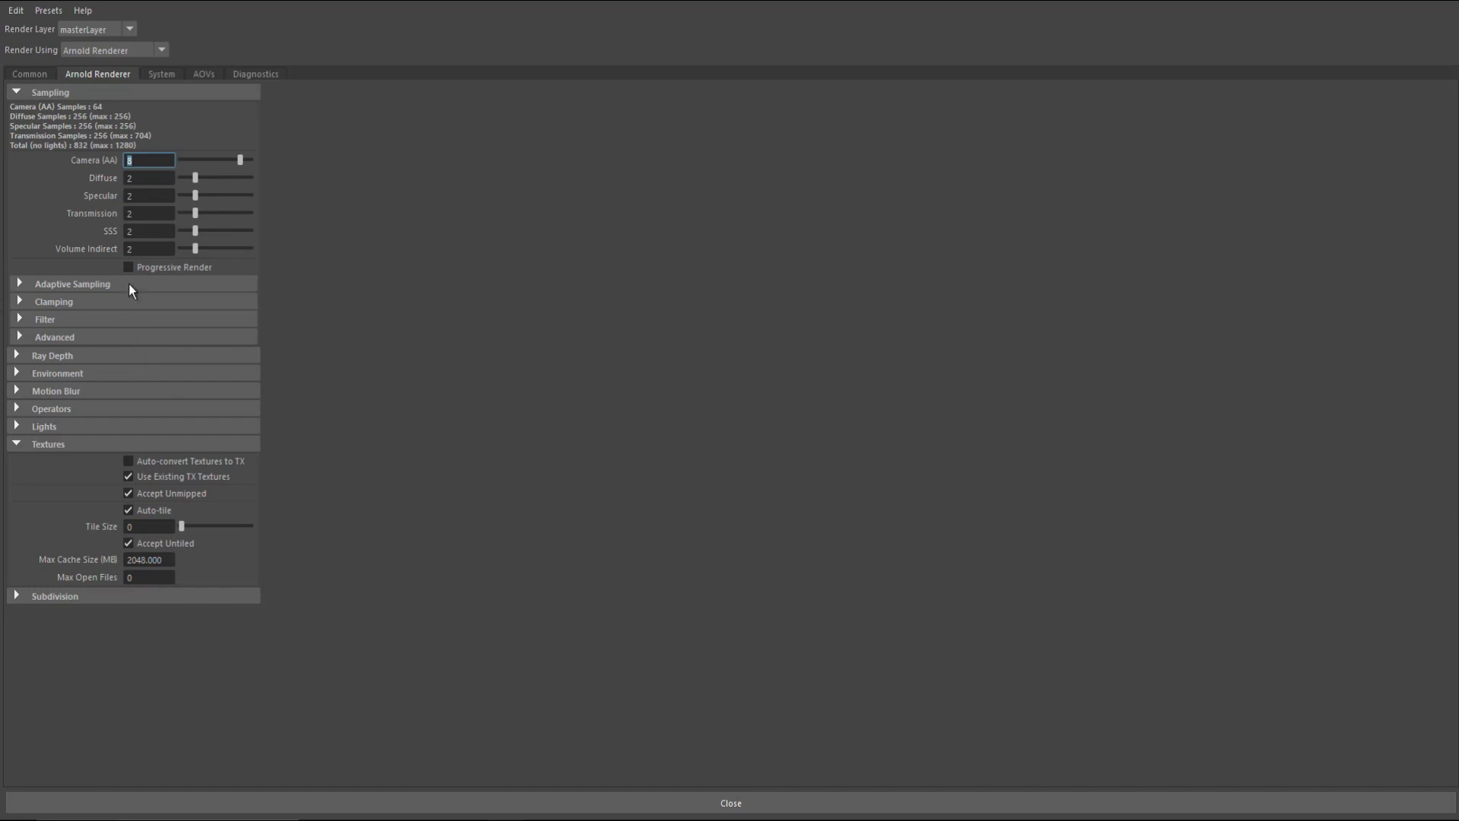
Step: Set the Arnold Specular samples to 4
click(152, 196)
text(3)
key(Return)
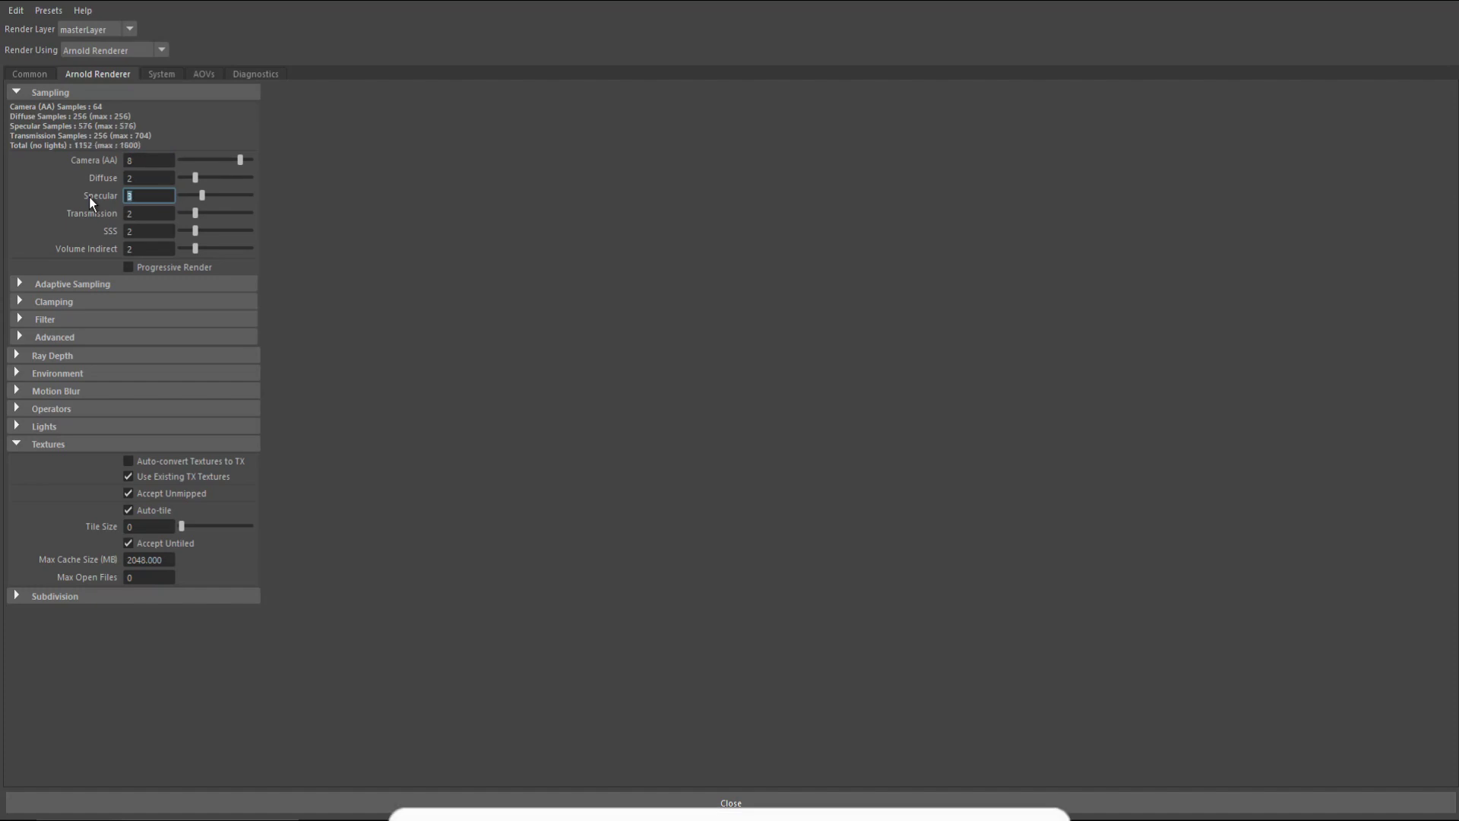
text(4)
key(Return)
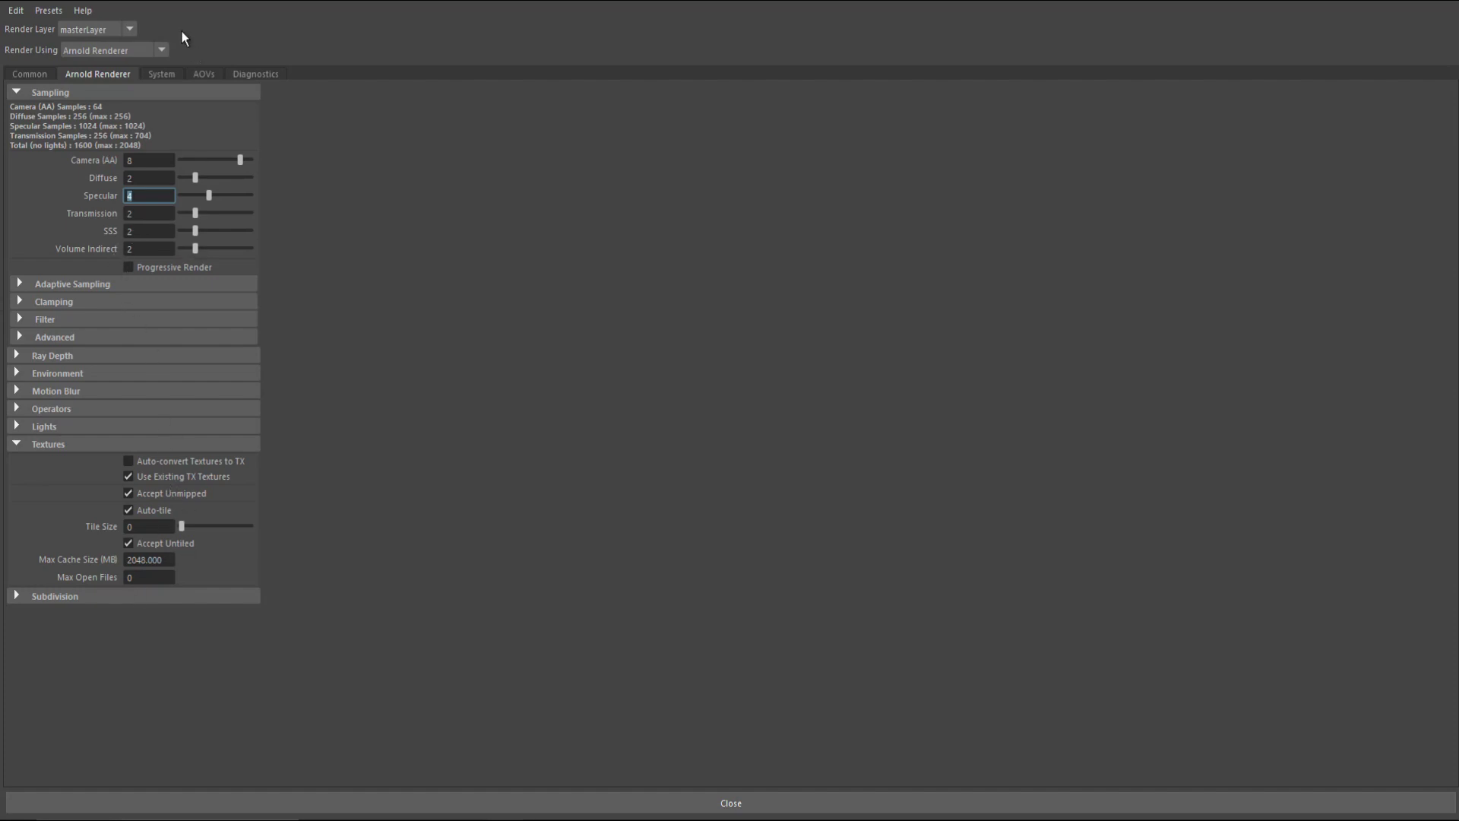
Step: Set the render device to GPU (BETA), manually selecting the Quadro RTX 6000, and open the Denoiser settings under the AOVs
click(162, 75)
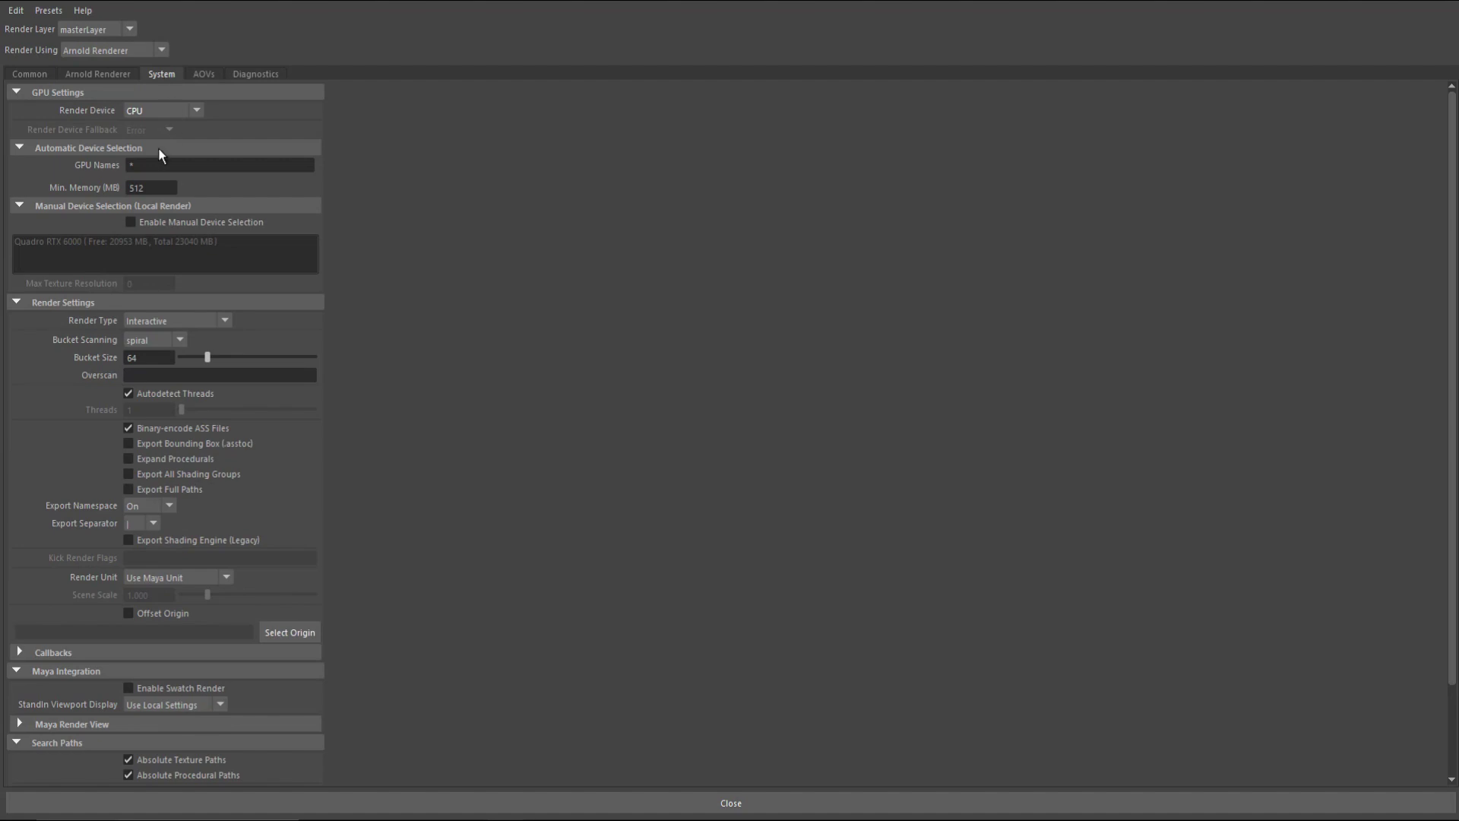
click(198, 111)
click(181, 145)
click(130, 223)
click(132, 241)
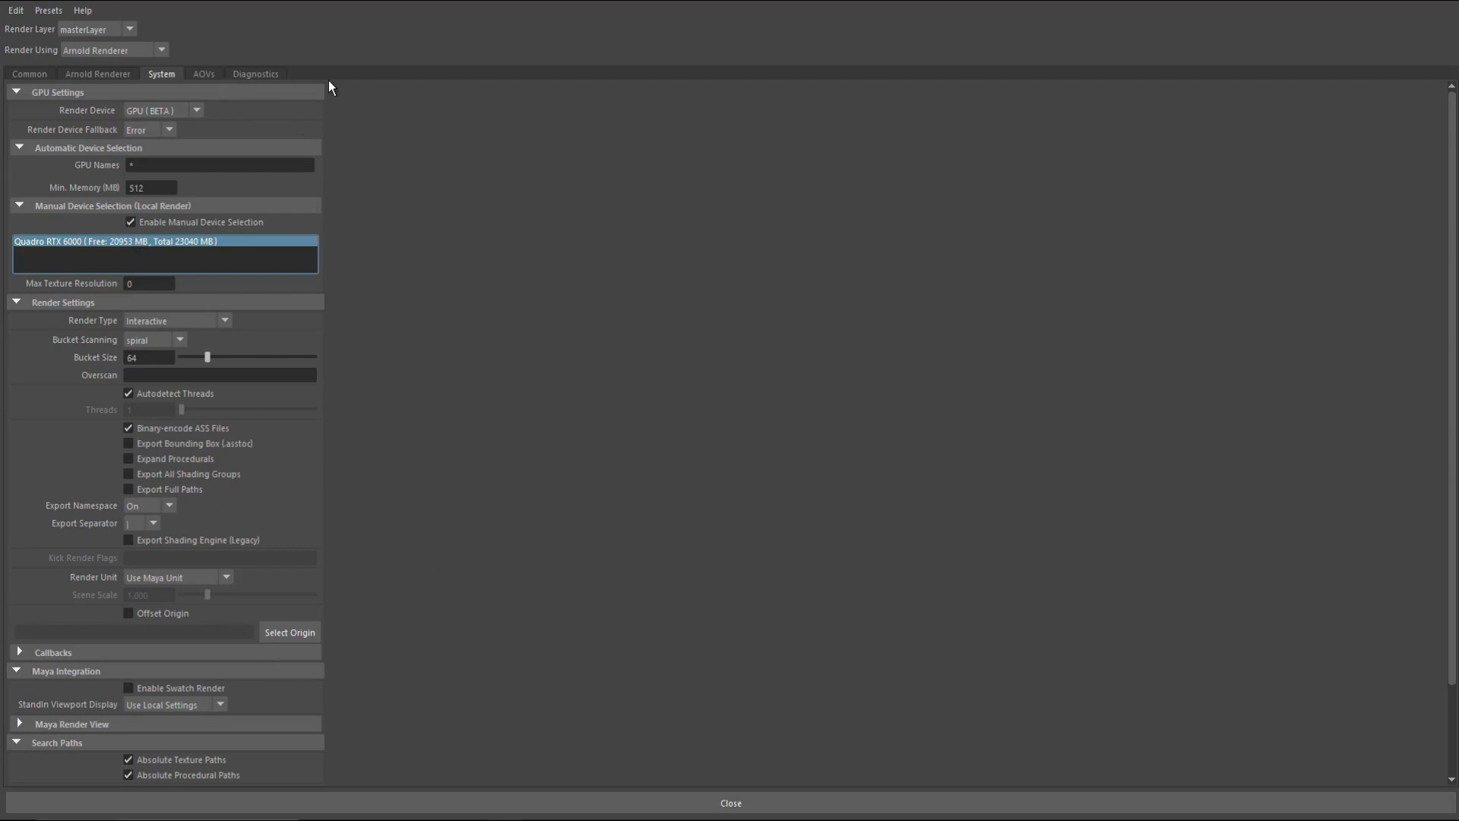
click(202, 76)
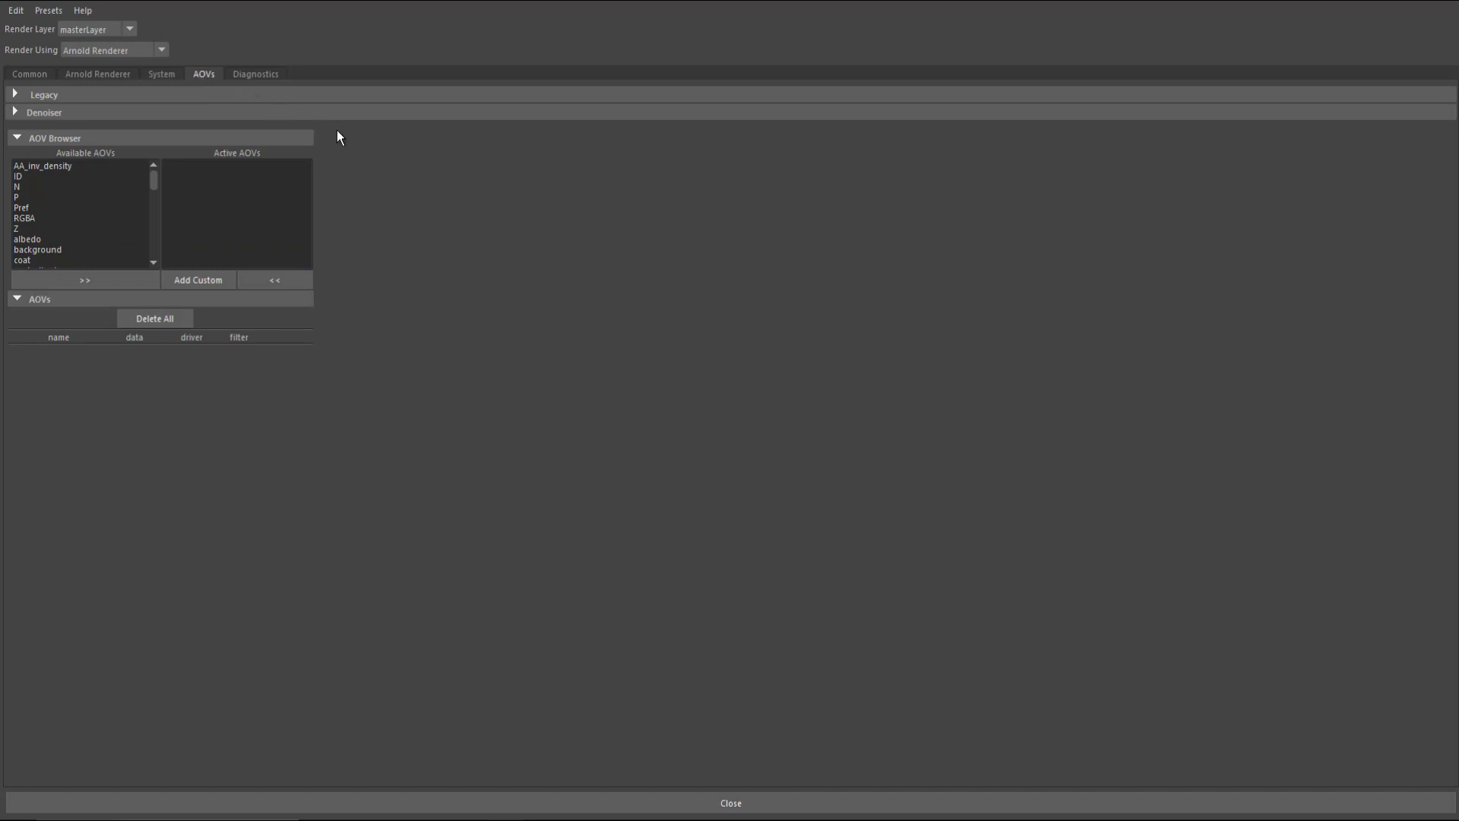
click(14, 114)
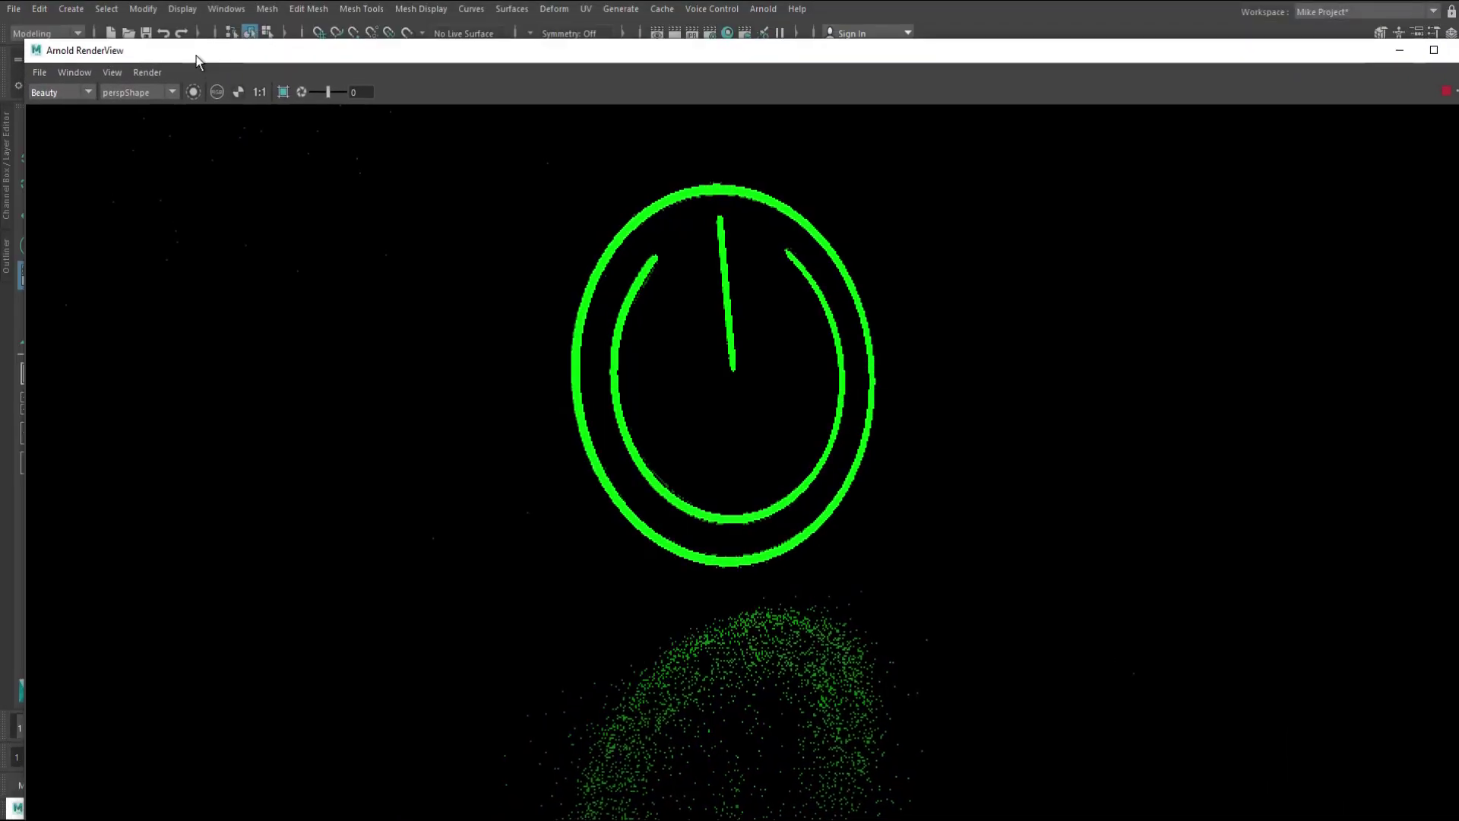
Step: Stop the running IPR render and reopen the Arnold RenderView, placing its window over the workspace
click(147, 72)
click(136, 90)
click(1399, 50)
click(763, 9)
click(790, 49)
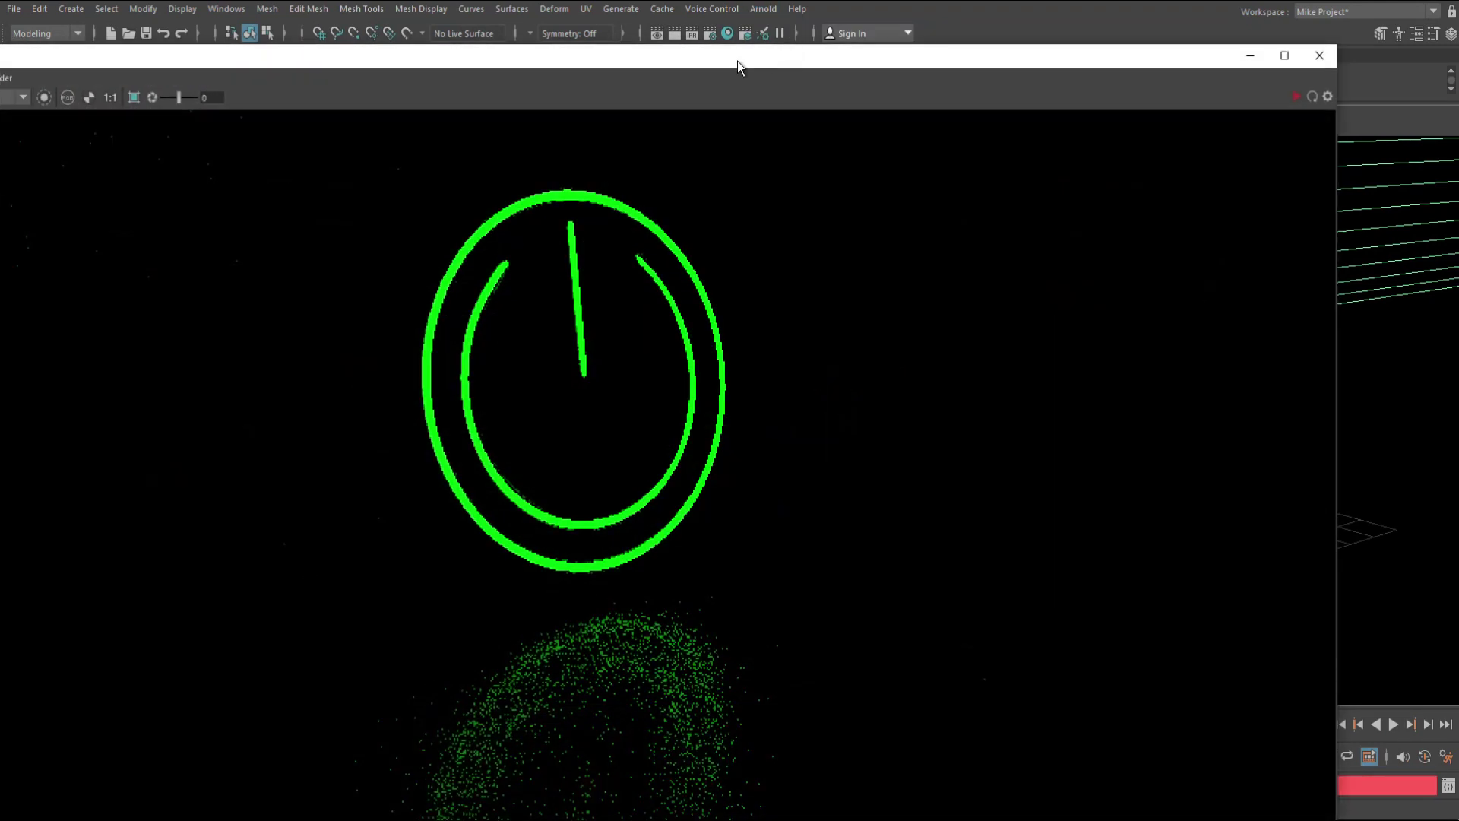
drag(644, 61, 776, 3)
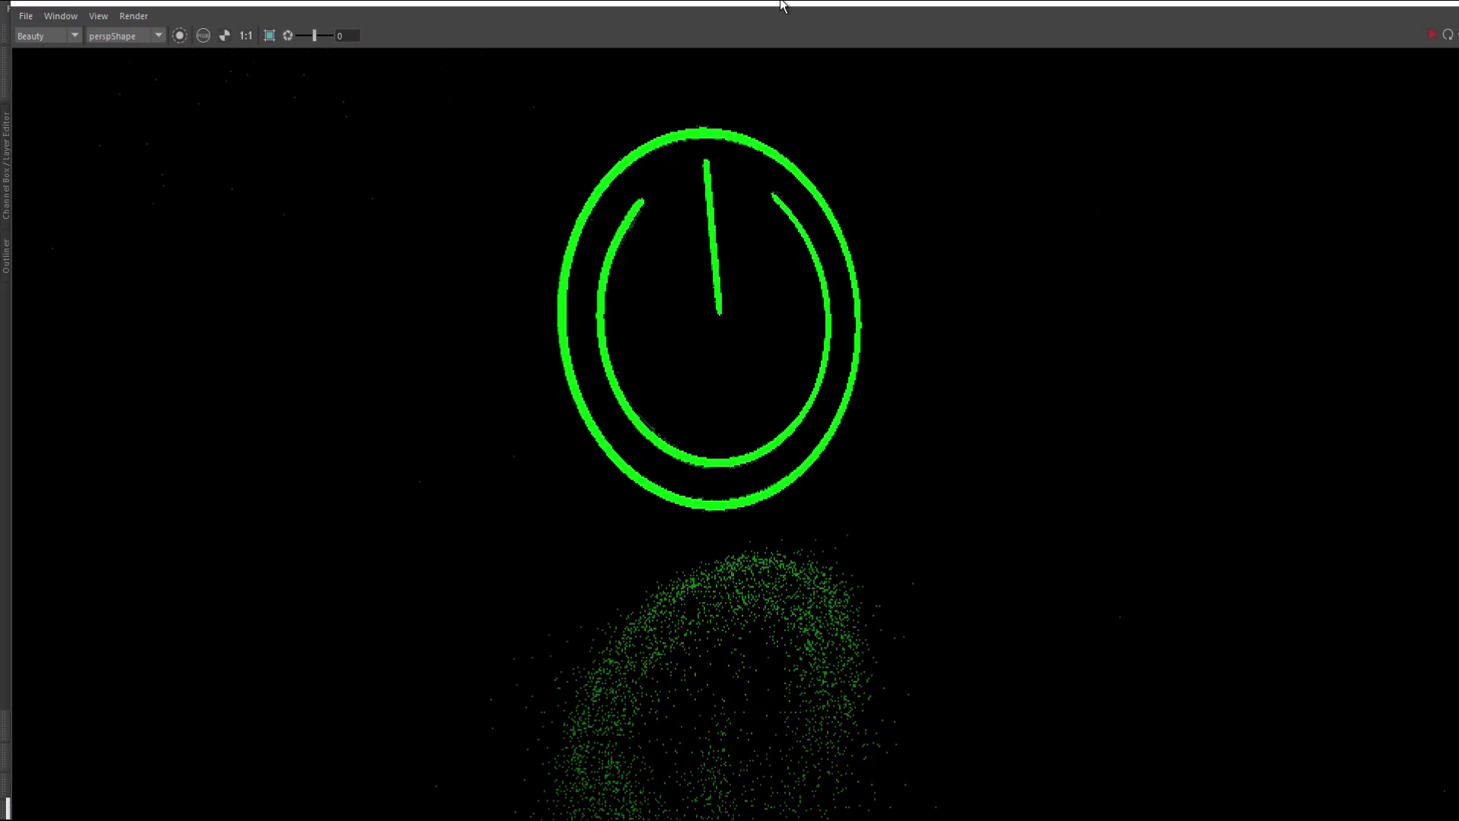